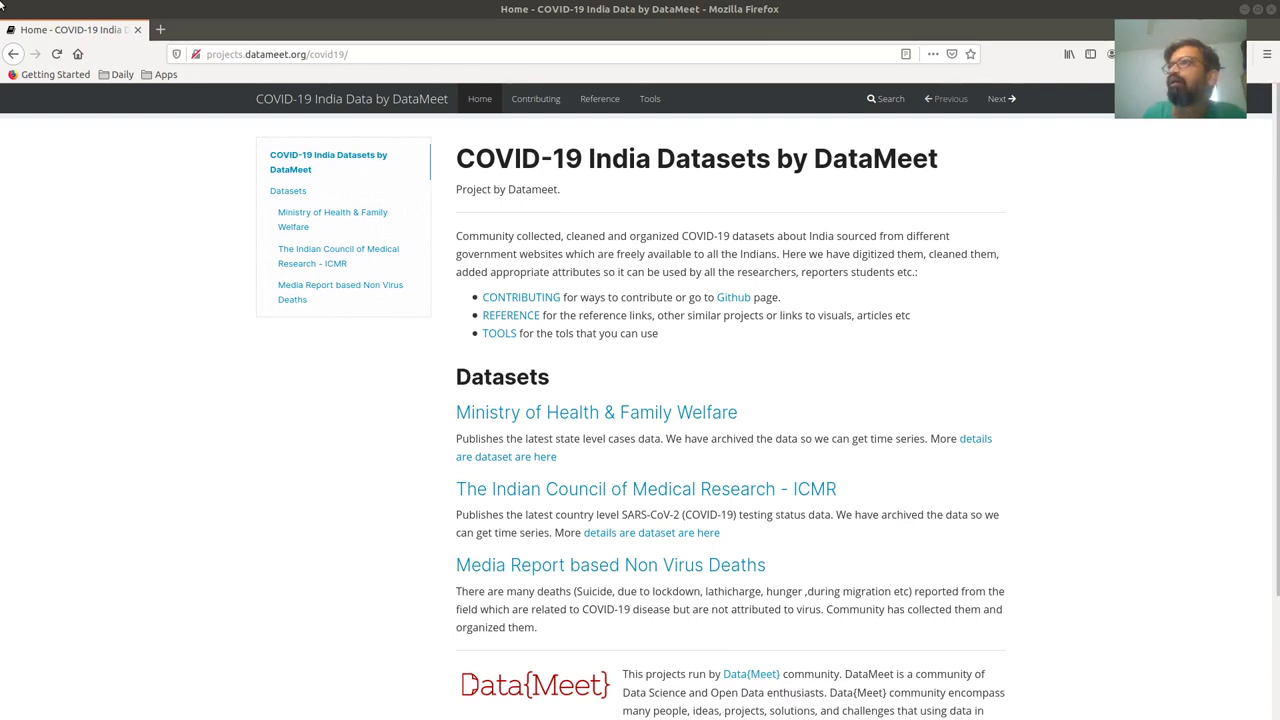
Step: Look over the DataMeet COVID-19 datasets home page and open the Ministry of Health & Family Welfare dataset page
click(326, 53)
click(326, 53)
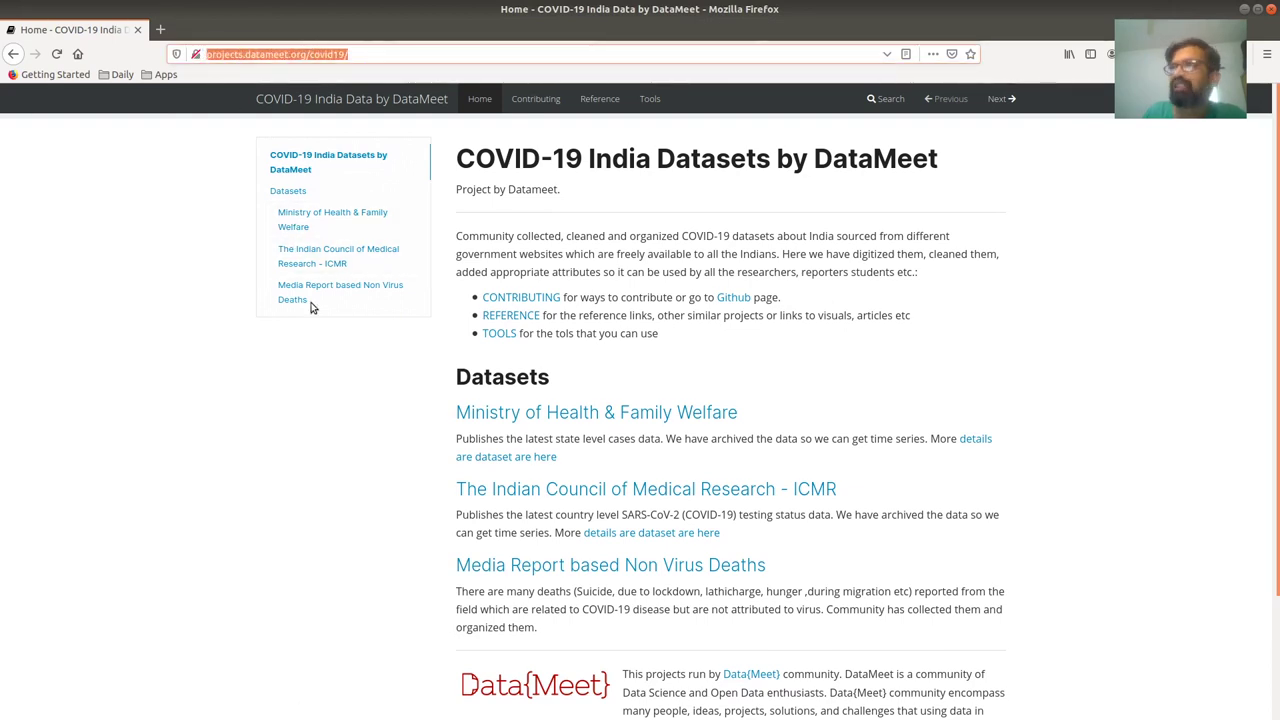
scroll(491, 449, down, 3)
scroll(494, 429, up, 3)
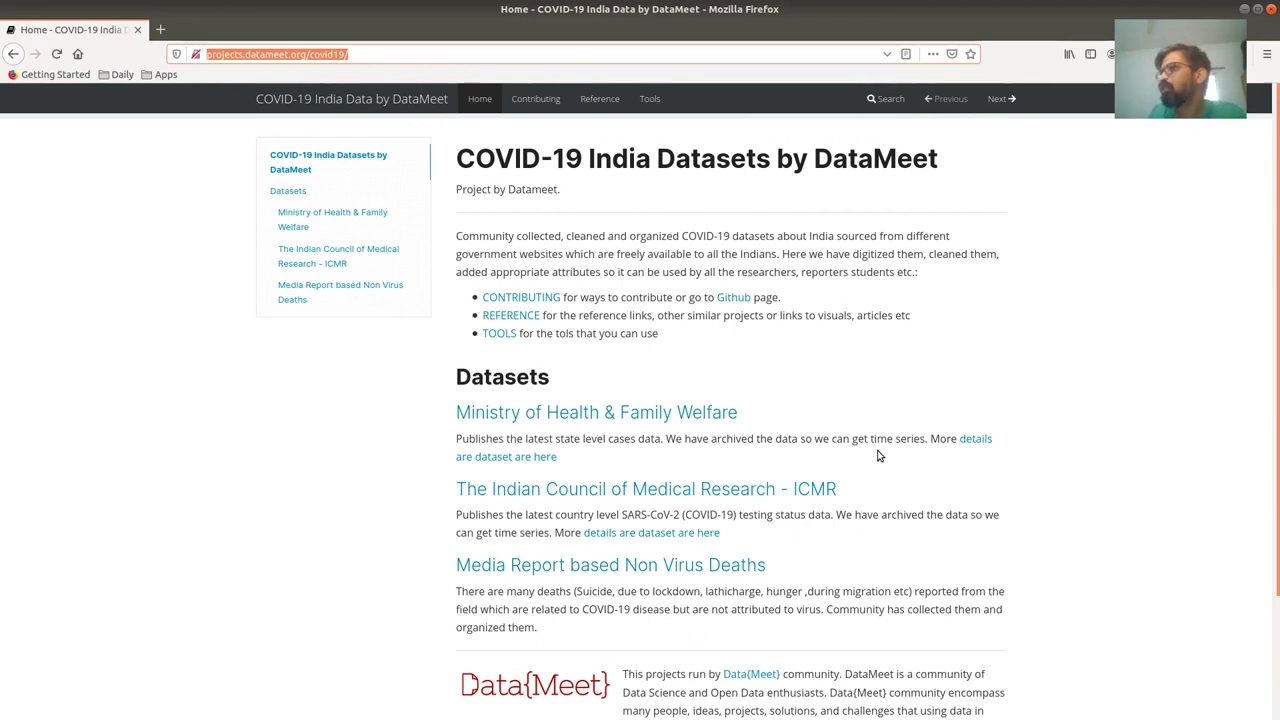
scroll(878, 456, down, 2)
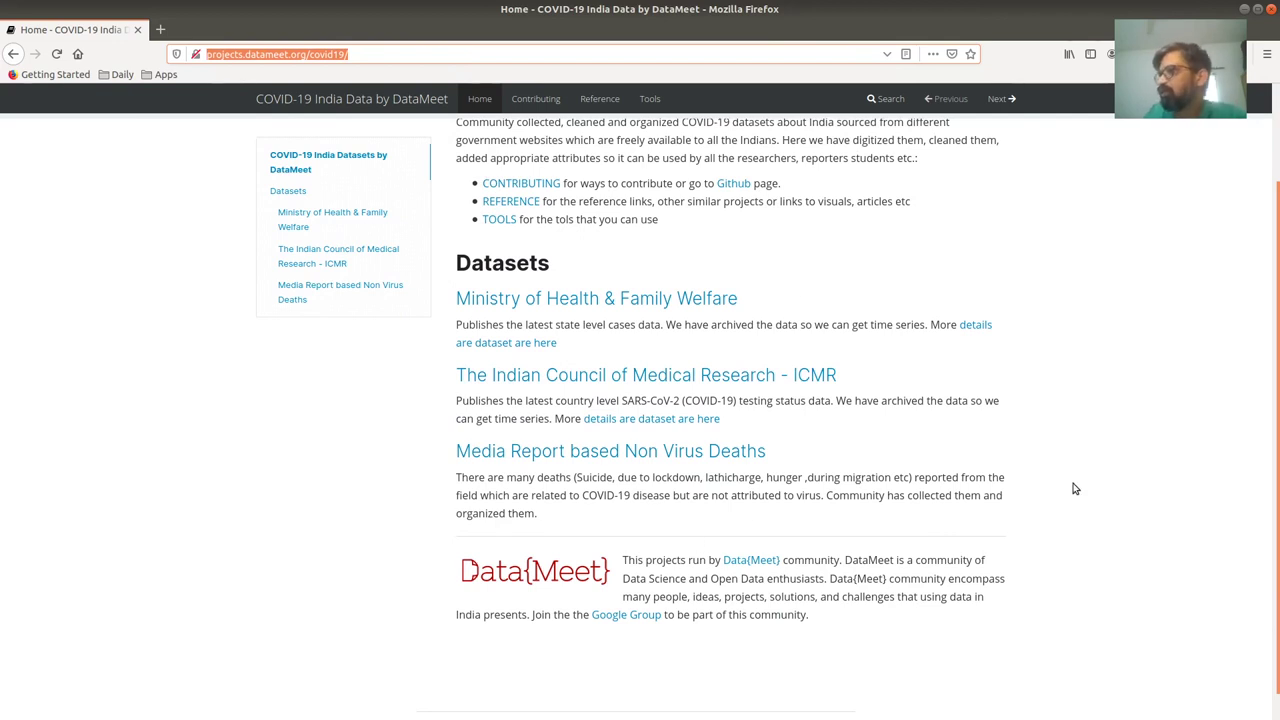
scroll(1075, 488, up, 1)
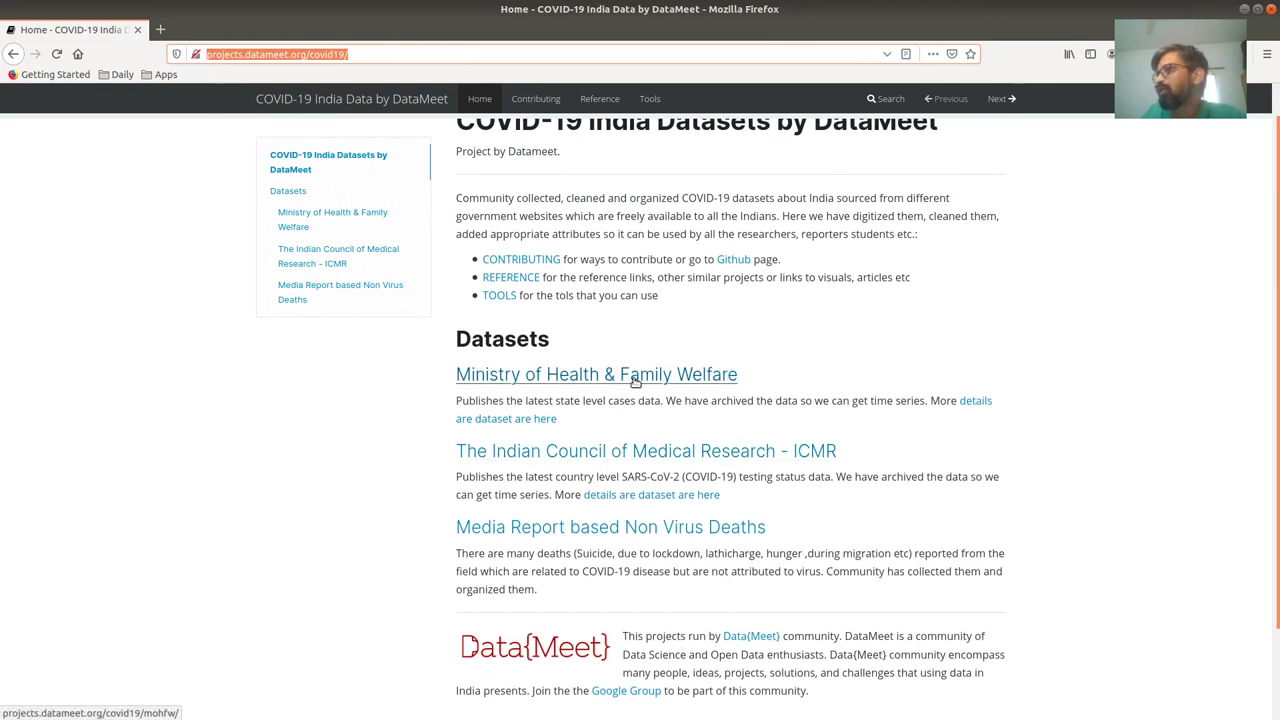
click(634, 376)
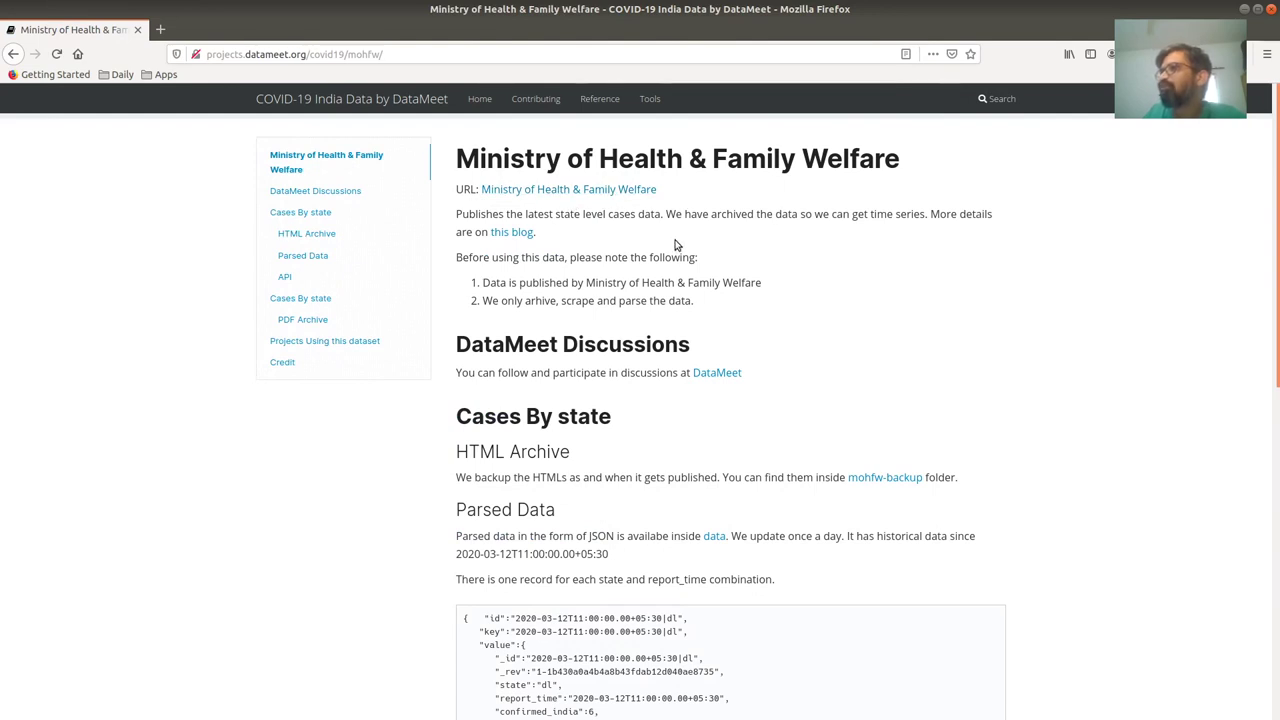
Step: Open the Ministry of Health & Family Welfare source website in a new tab and check its COVID-19 India "as on" date
right_click(612, 190)
click(633, 199)
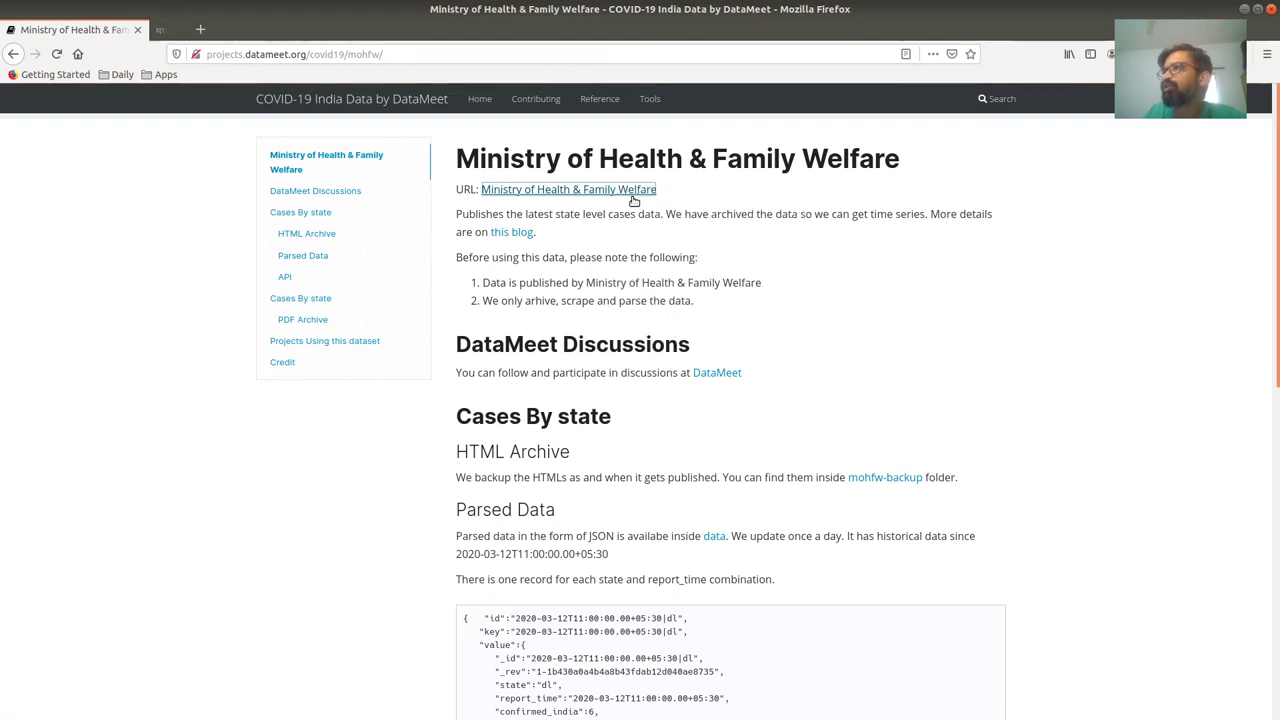
key(ctrl+Tab)
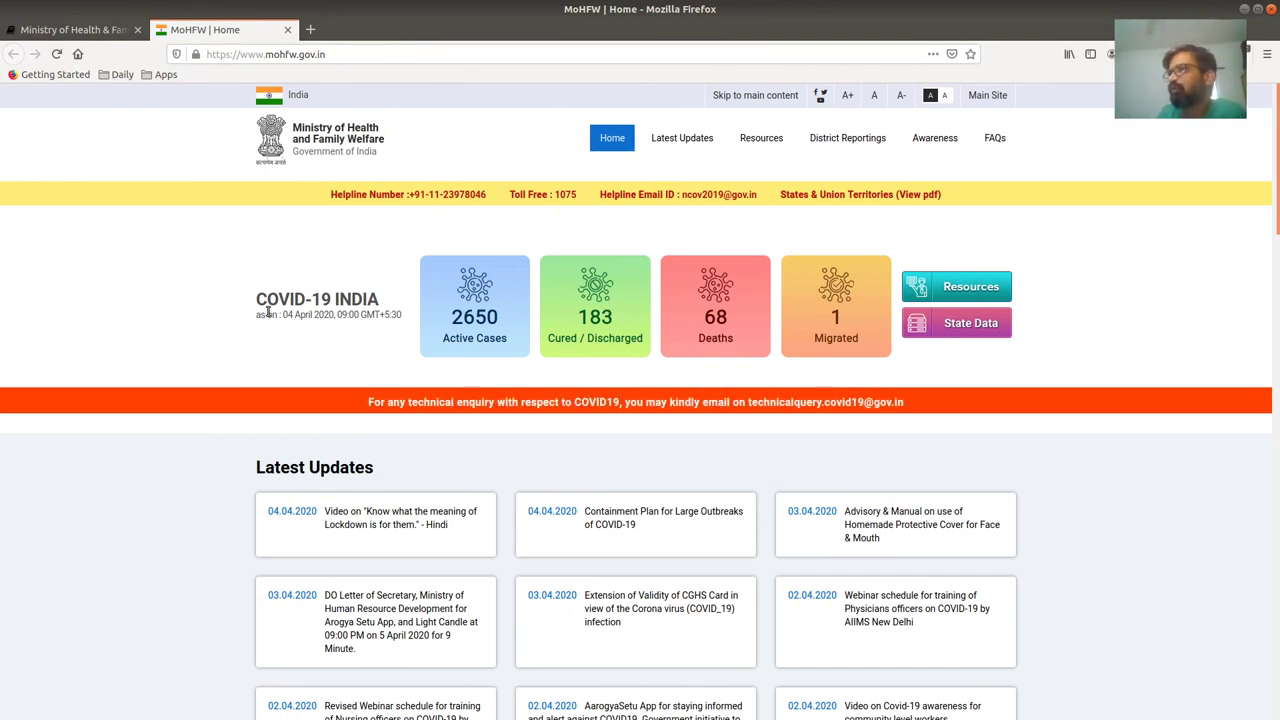
drag(258, 314, 394, 322)
click(307, 338)
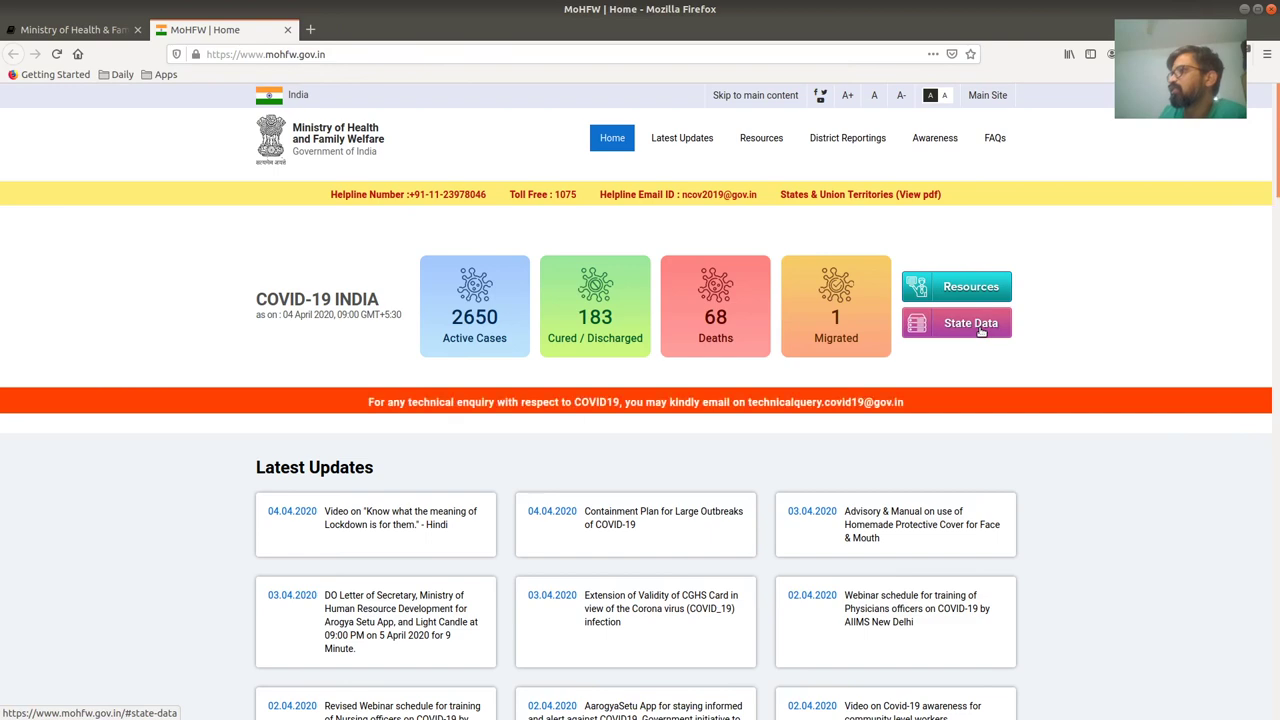
Step: Go to the ministry site's State Data section and examine the COVID-19 statewise status table
click(993, 330)
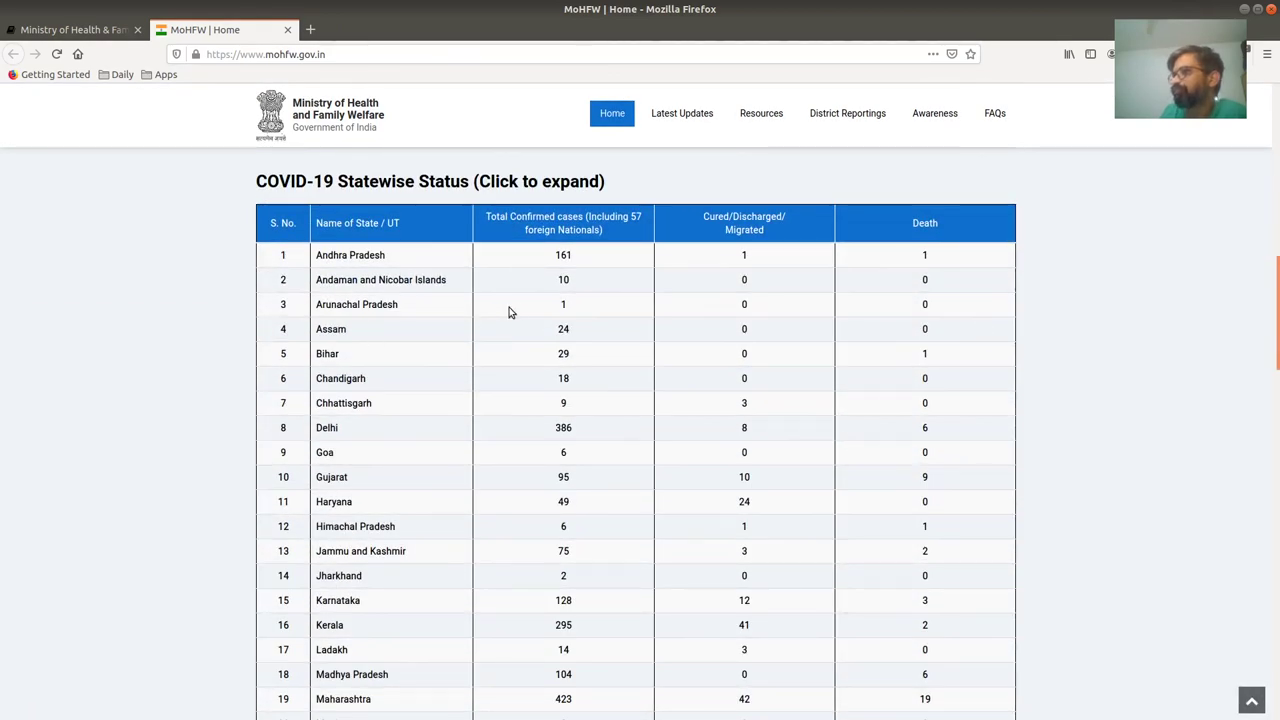
scroll(512, 310, down, 2)
scroll(516, 311, down, 3)
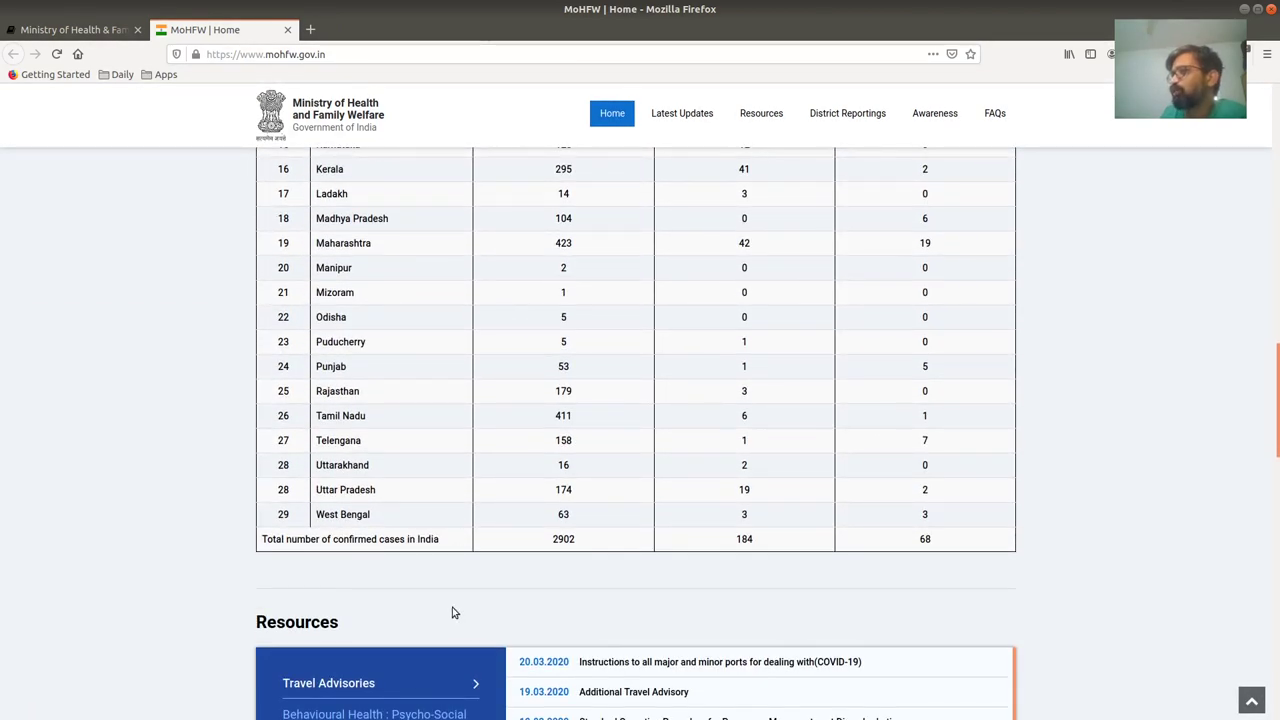
scroll(1029, 566, up, 4)
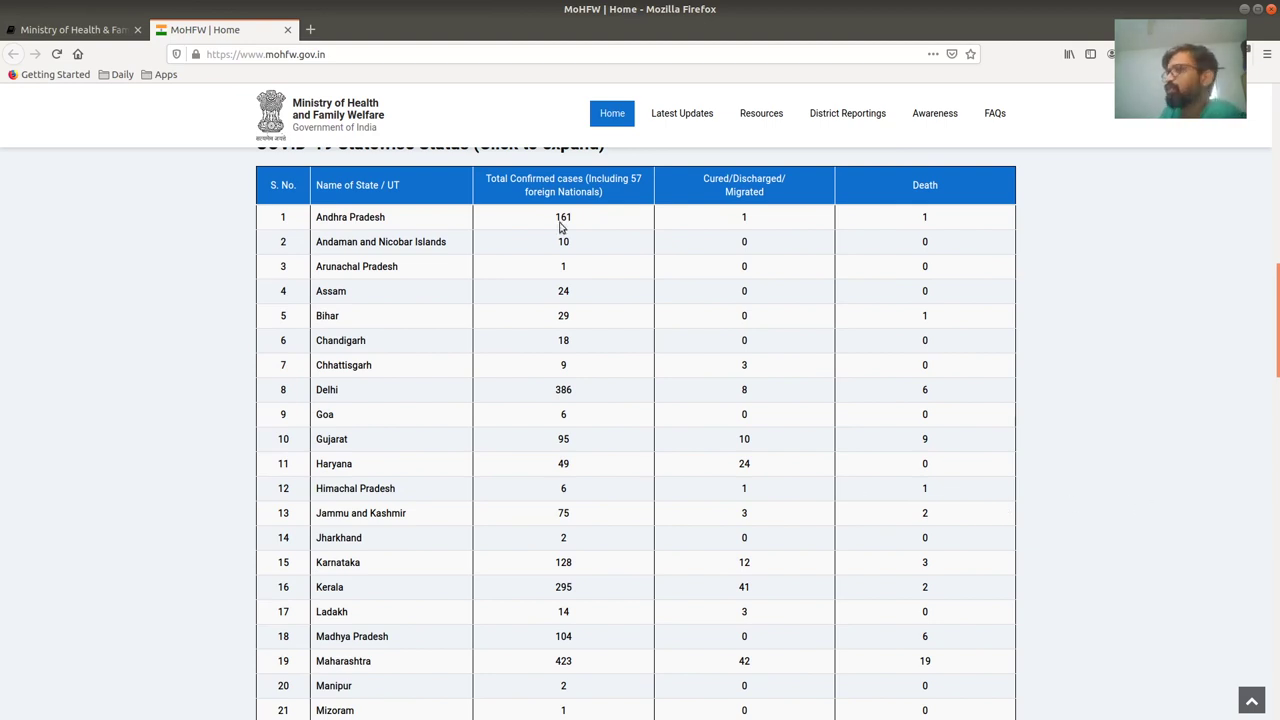
drag(1276, 296, 1276, 150)
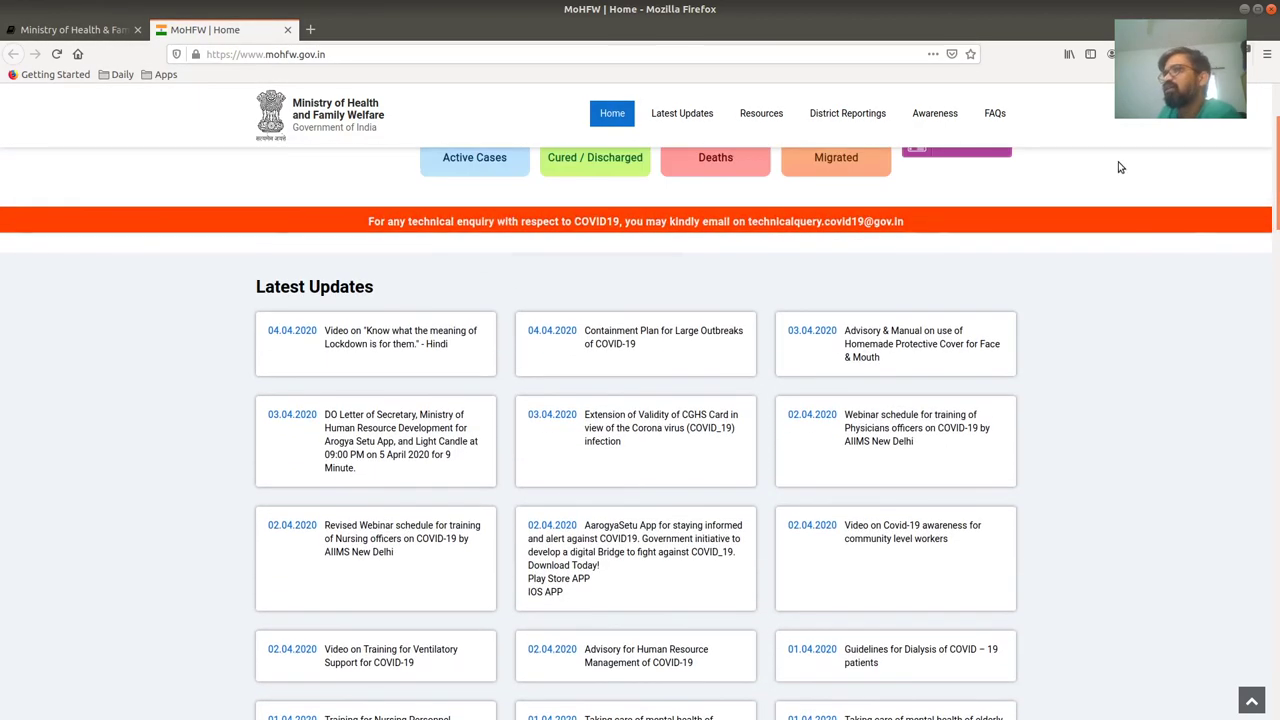
Step: Return to the DataMeet ministry page and examine the sample JSON record under Parsed Data
click(70, 29)
scroll(578, 518, down, 3)
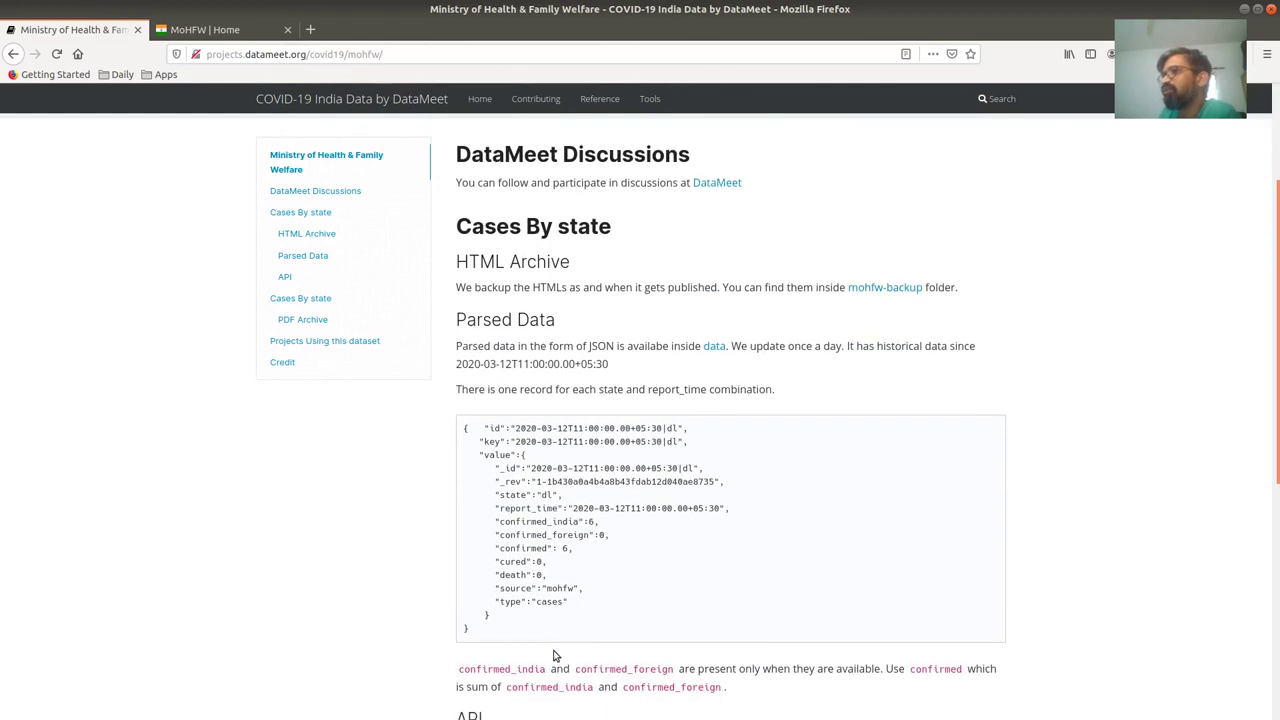
drag(470, 630, 466, 428)
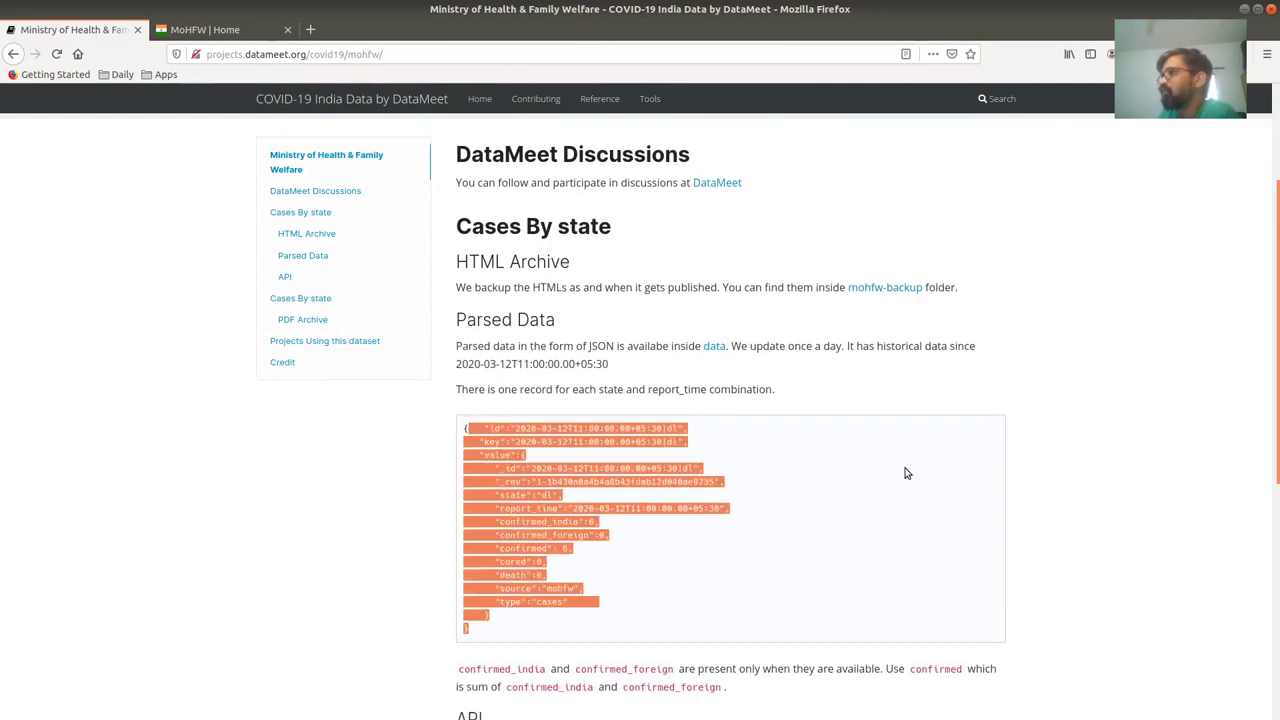
click(1146, 465)
scroll(1146, 465, up, 3)
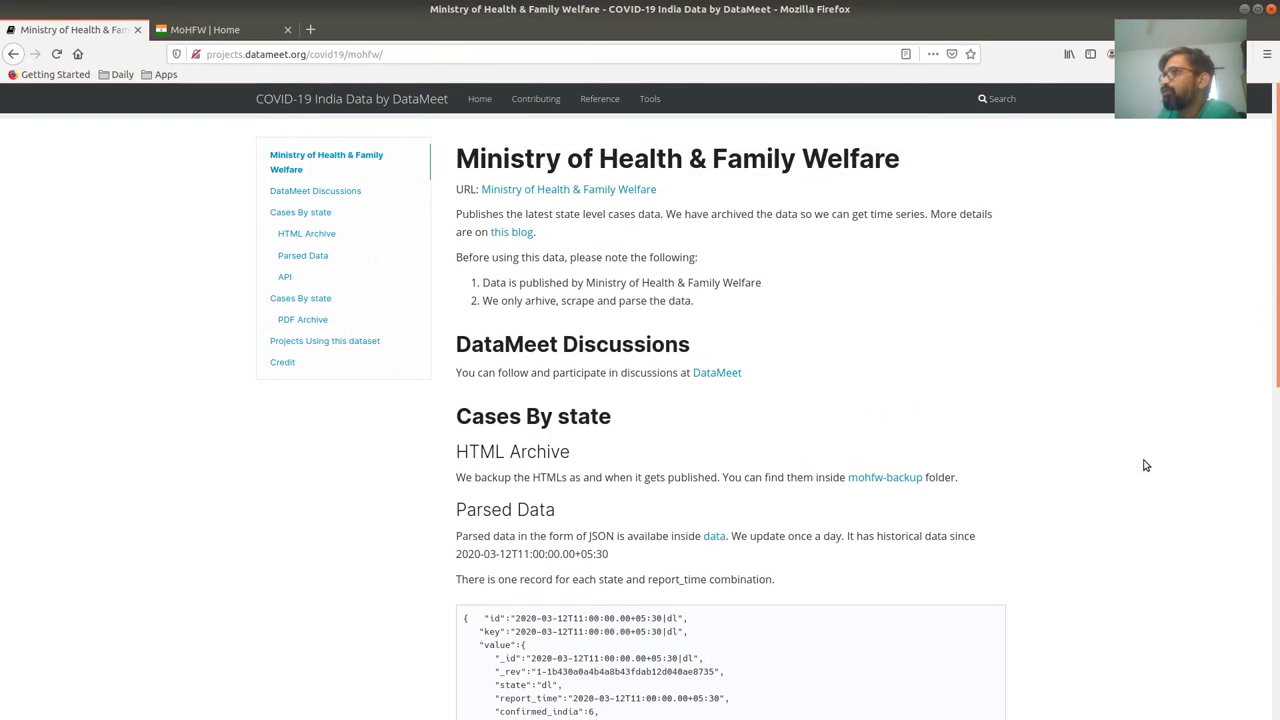
Step: Open the mohfw-backup folder from the HTML Archive section in a new tab and look through its dated archive files
right_click(898, 487)
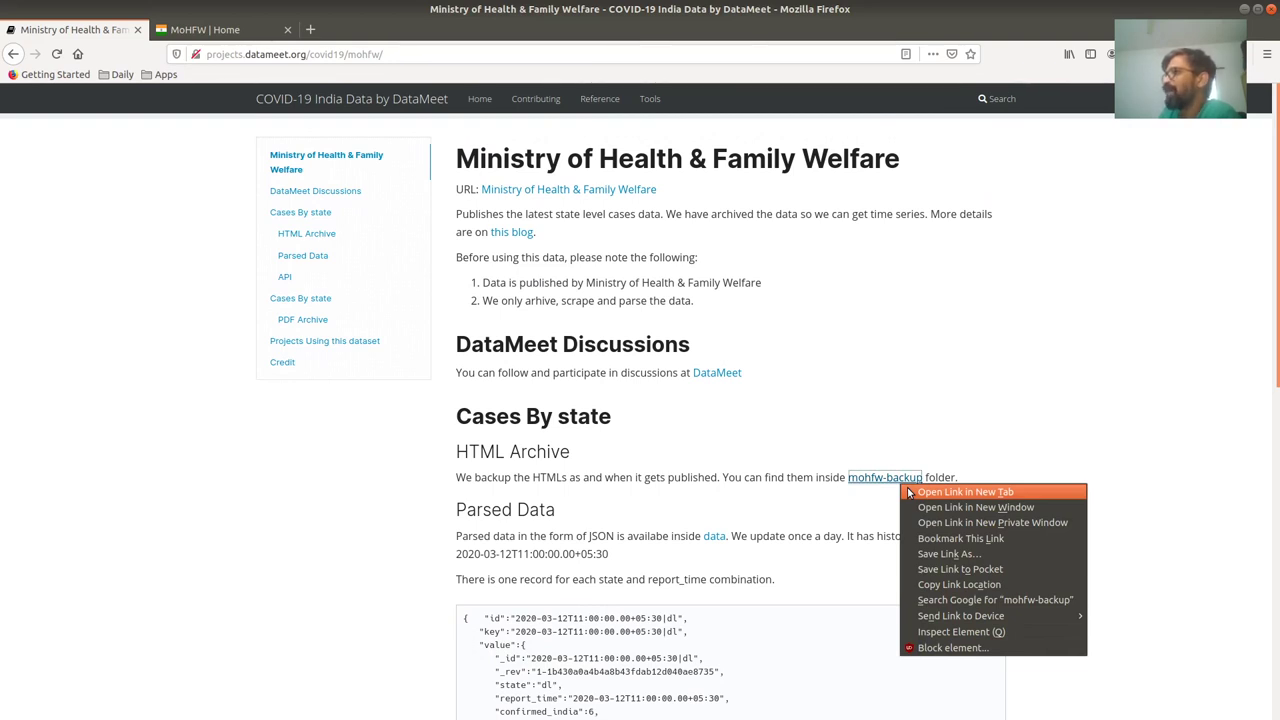
click(912, 492)
key(ctrl+Tab)
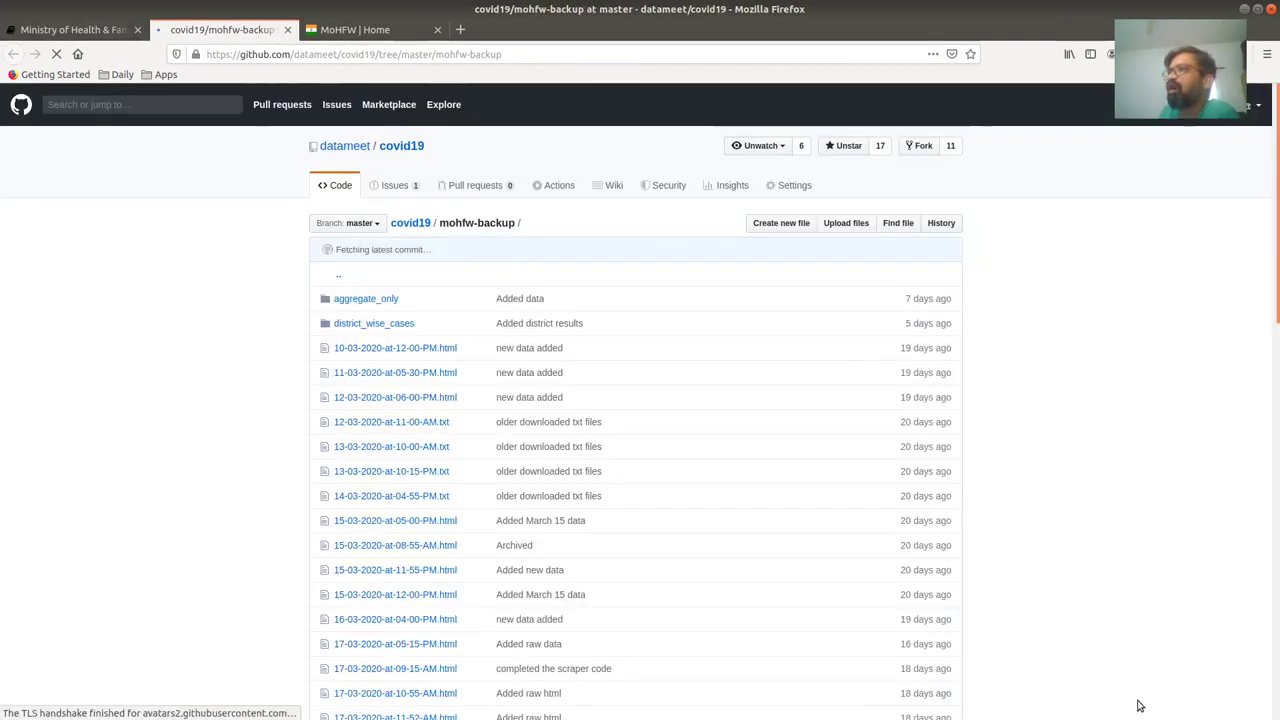
scroll(1042, 541, down, 6)
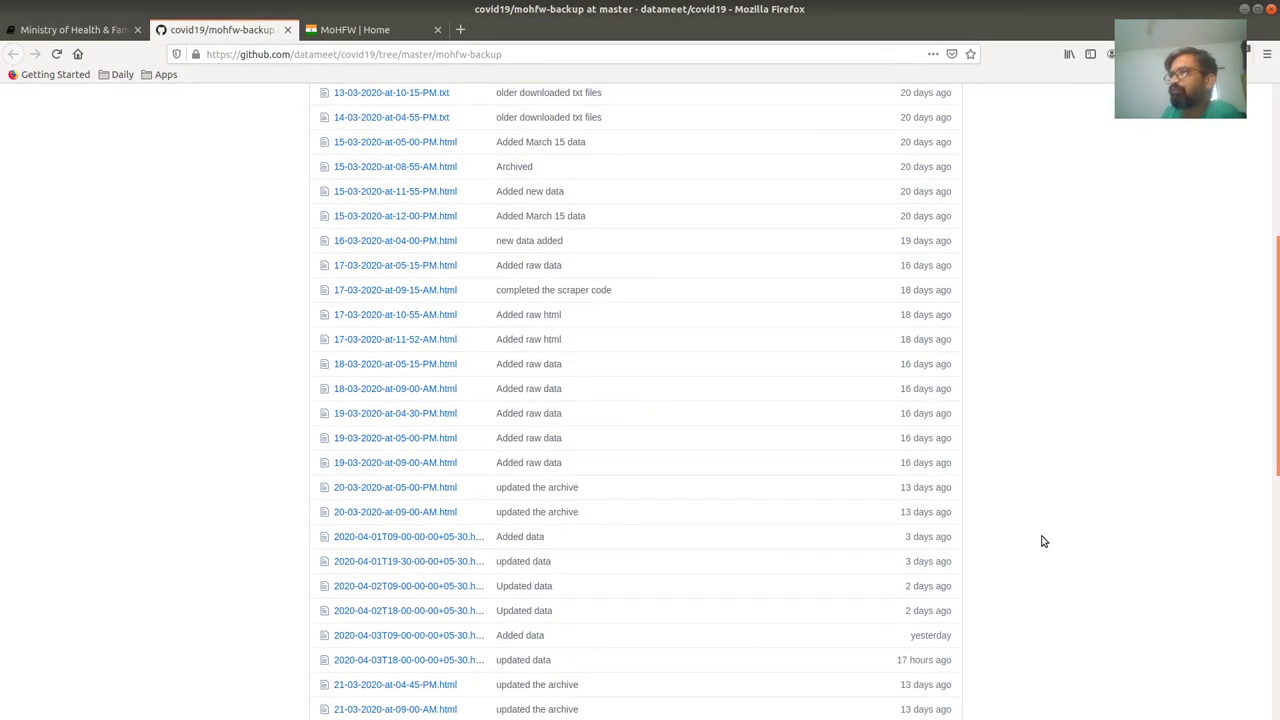
drag(1277, 374, 1275, 572)
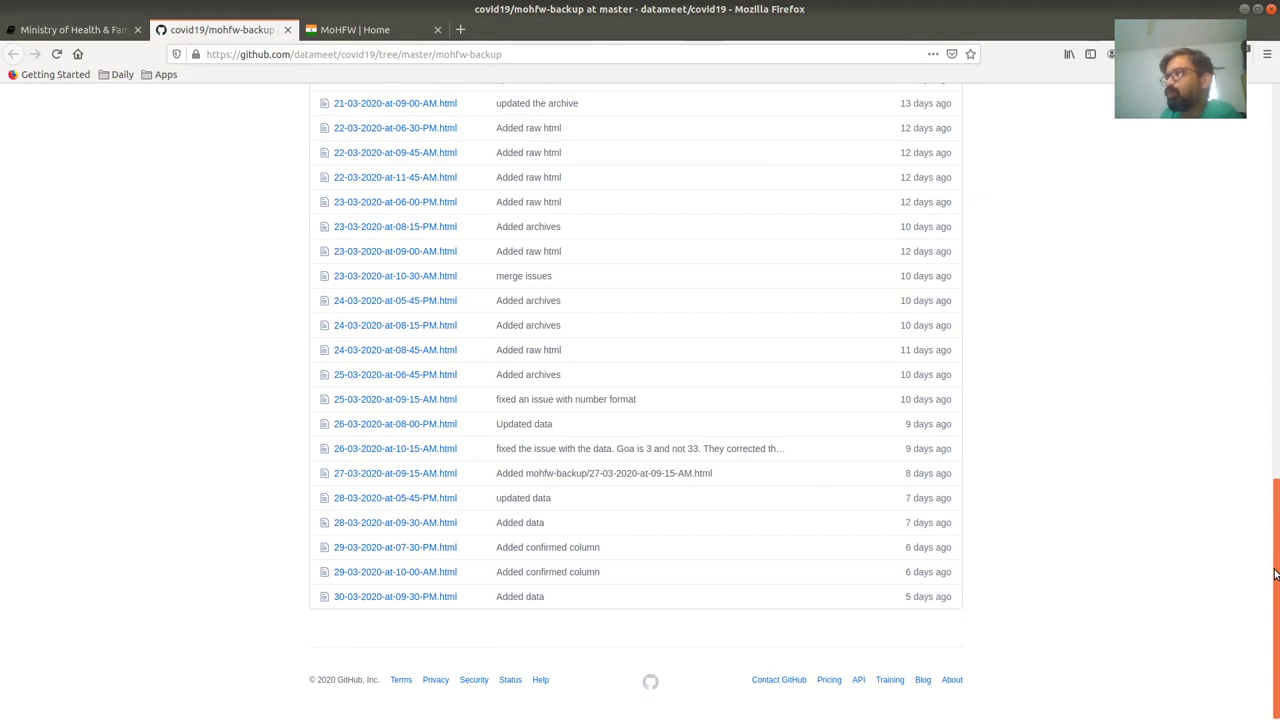
drag(1275, 573, 1275, 247)
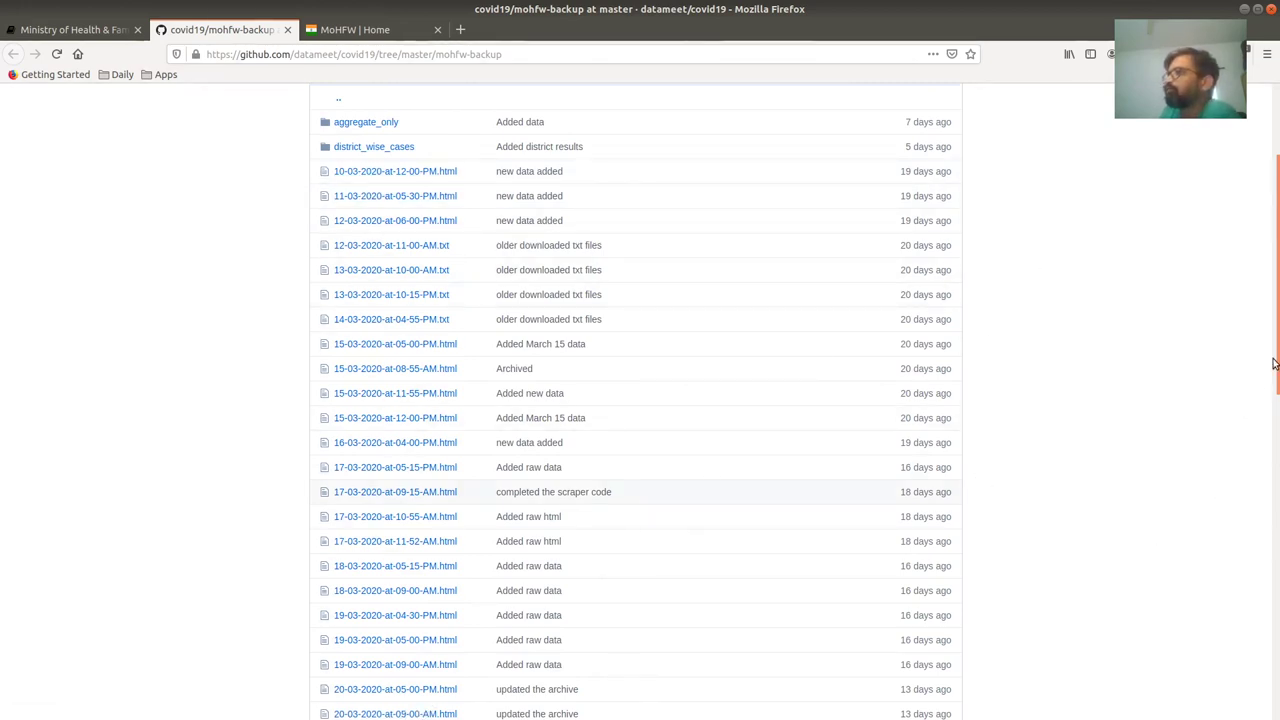
drag(1275, 360, 1277, 284)
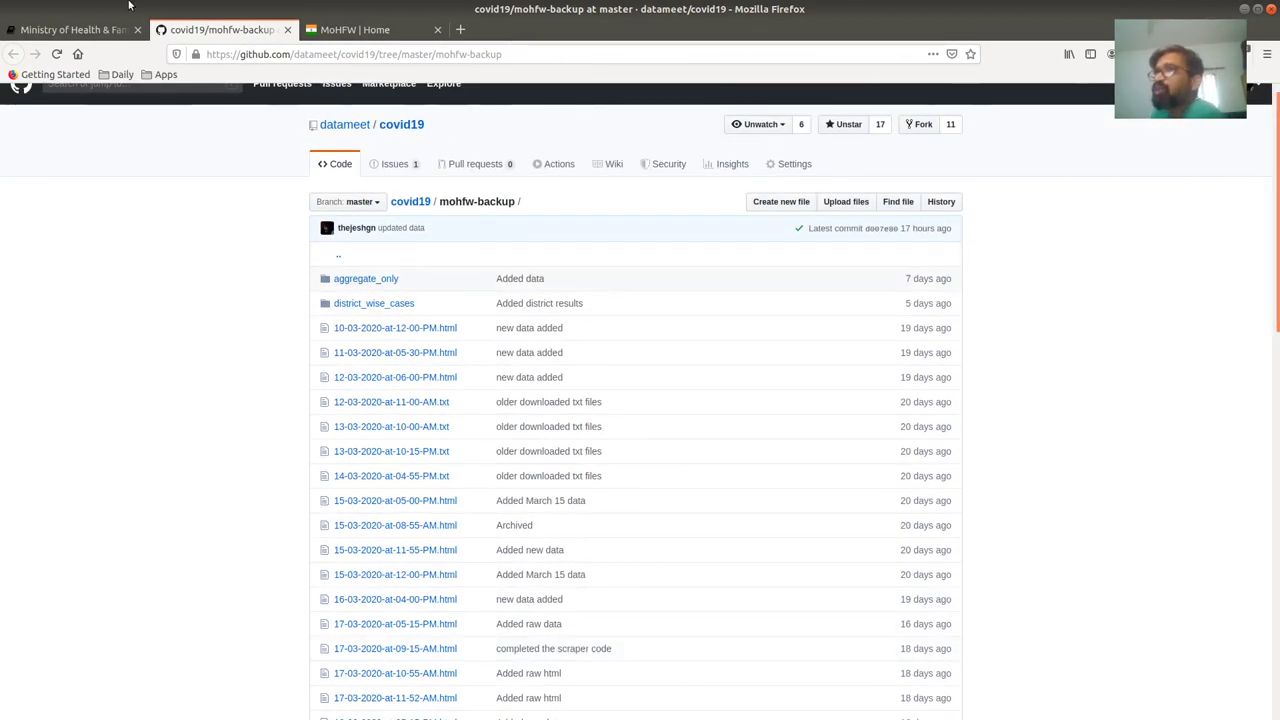
Step: Revisit the ministry website's statewise status table and highlight the rows from Assam to Ladakh
click(352, 30)
scroll(500, 420, down, 3)
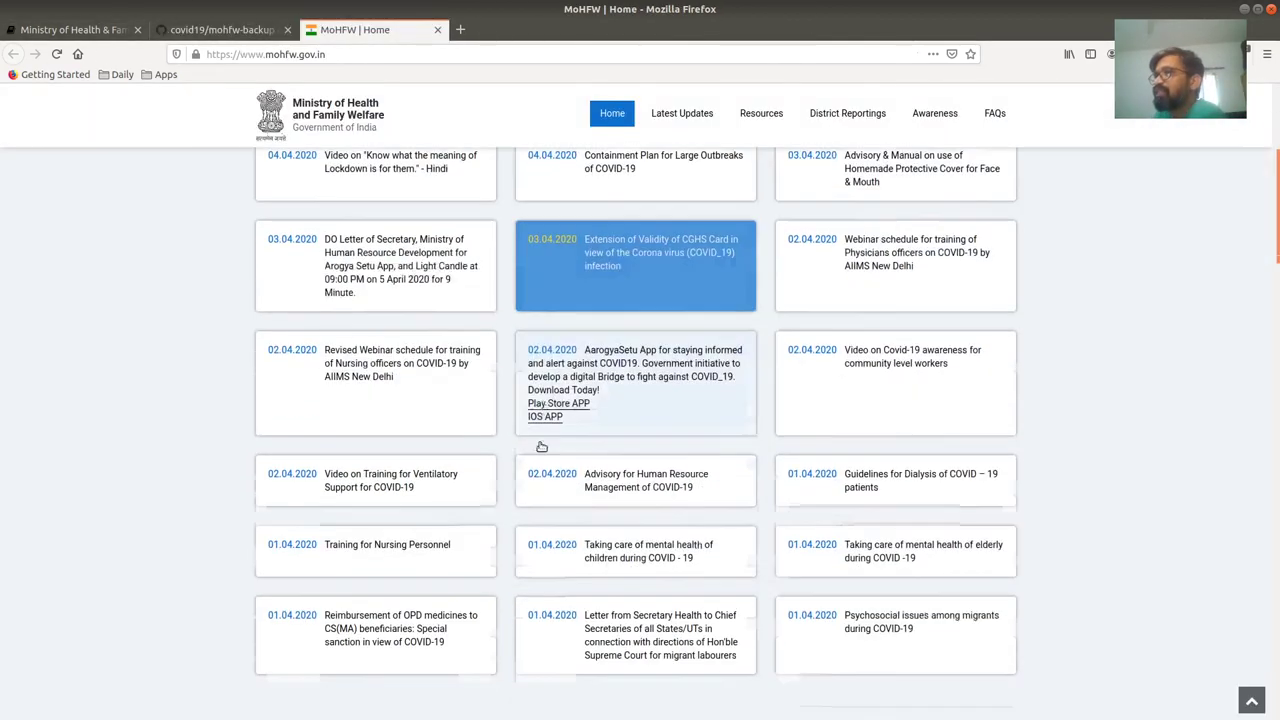
scroll(541, 447, down, 6)
drag(300, 272, 410, 592)
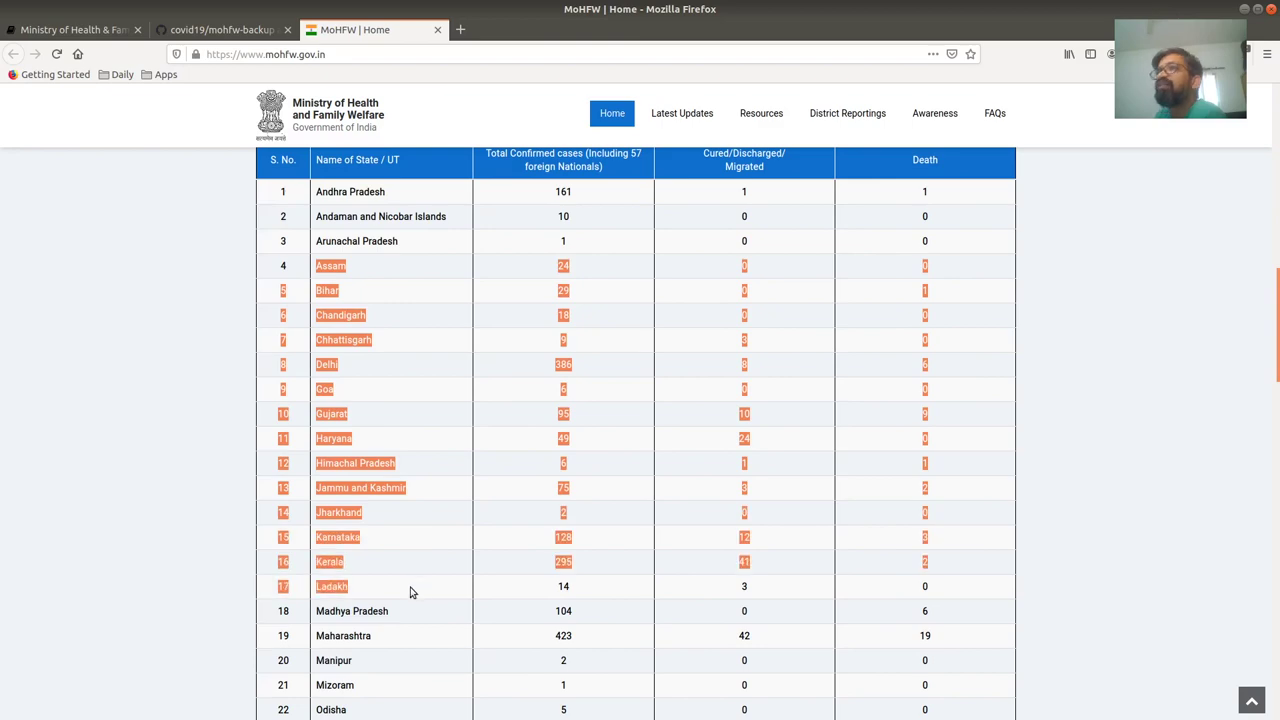
Step: Go back to the DataMeet ministry page and review the fields of the Parsed Data JSON sample
click(225, 30)
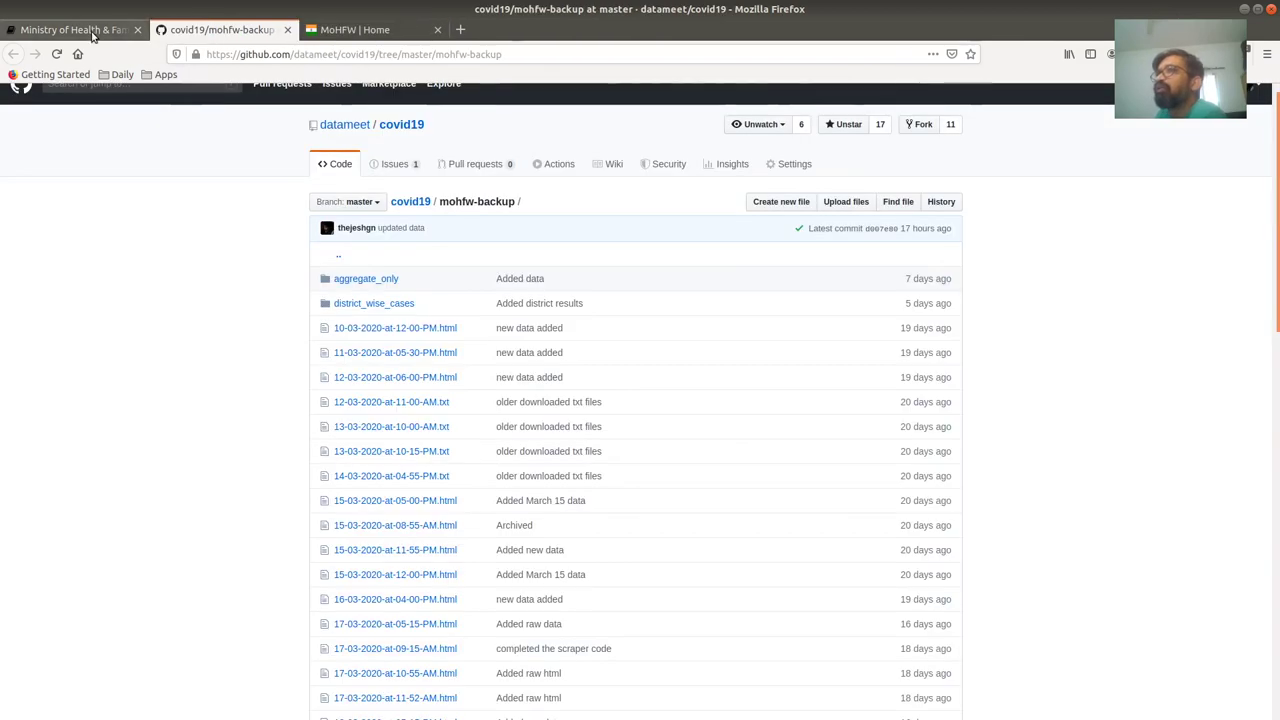
click(95, 30)
scroll(604, 376, down, 4)
drag(460, 386, 930, 588)
scroll(940, 586, down, 2)
click(1065, 418)
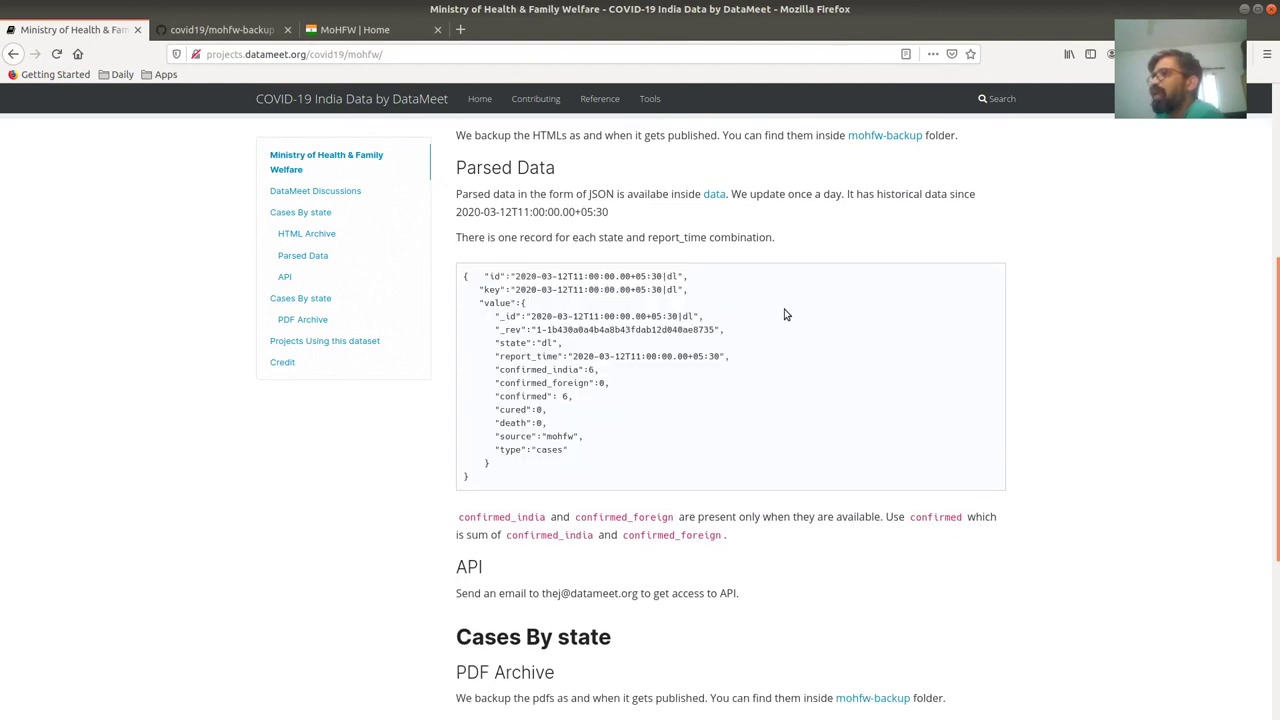
Step: Open the parsed data folder on GitHub in a new tab and locate the mohfw.json file
right_click(716, 196)
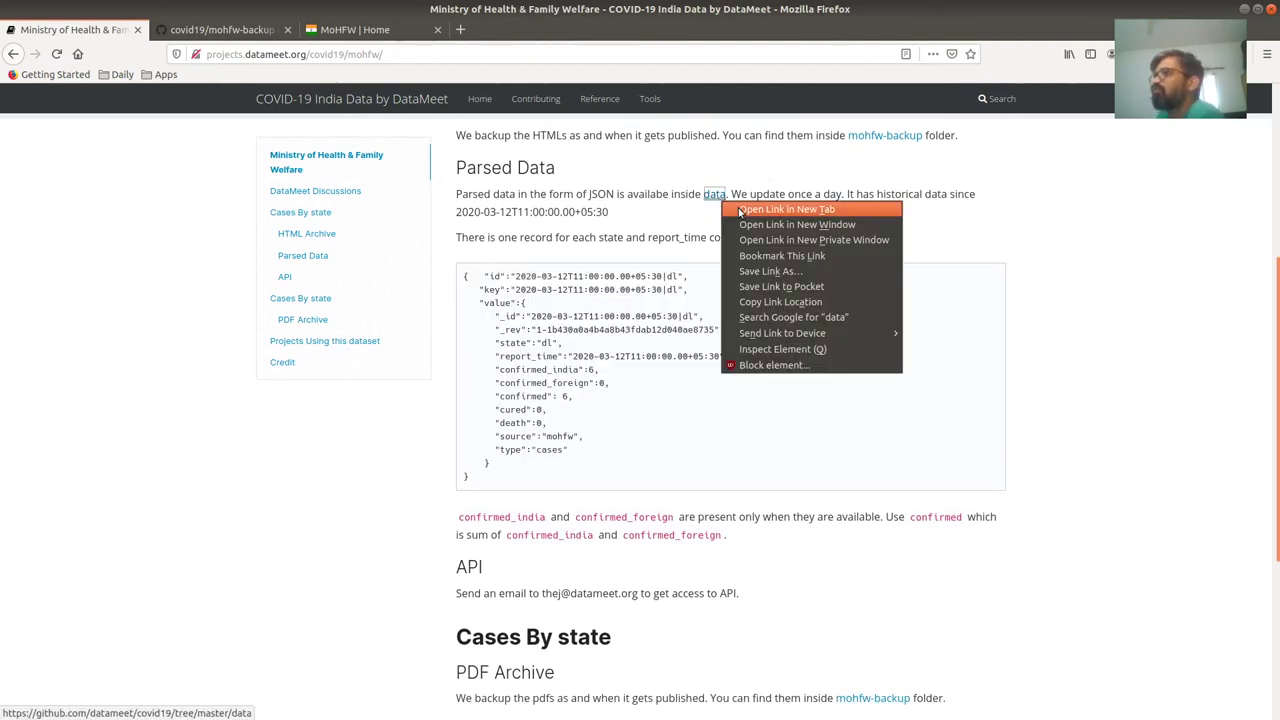
click(765, 209)
click(242, 30)
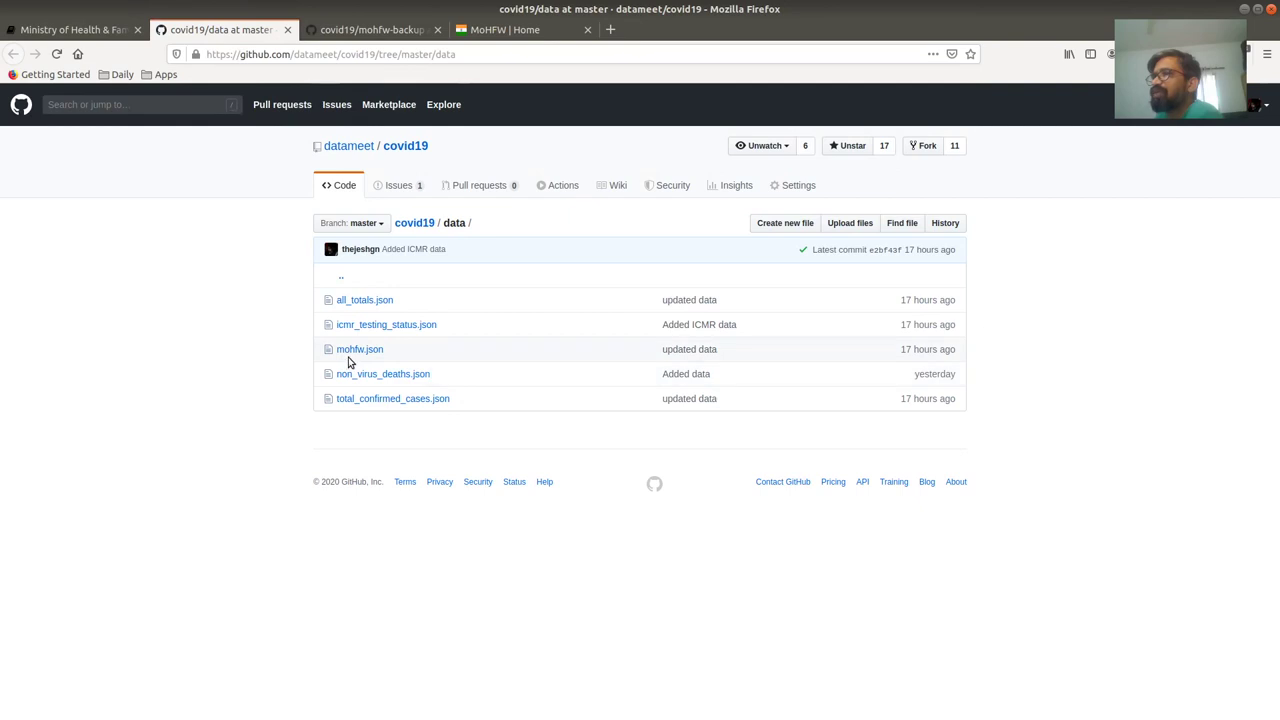
drag(408, 360, 337, 352)
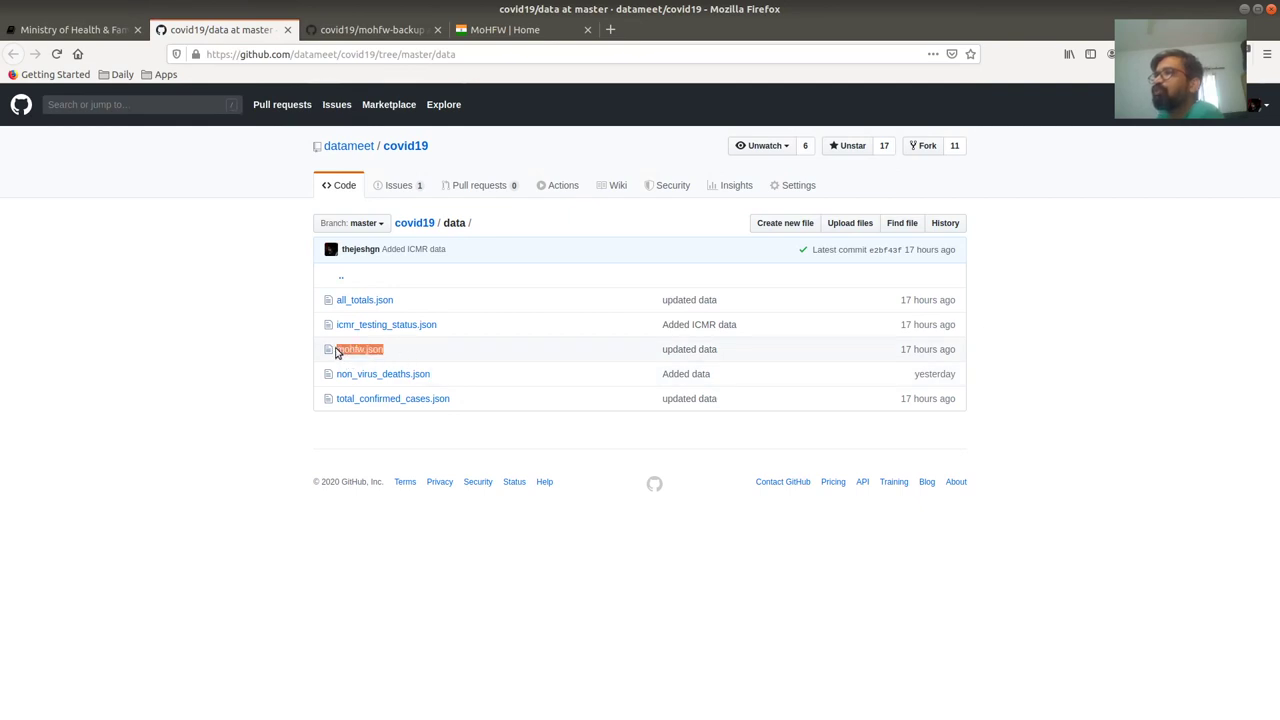
click(316, 544)
Step: Open mohfw.json, all_totals.json and total_confirmed_cases.json from the data folder in separate new tabs
right_click(348, 351)
click(366, 362)
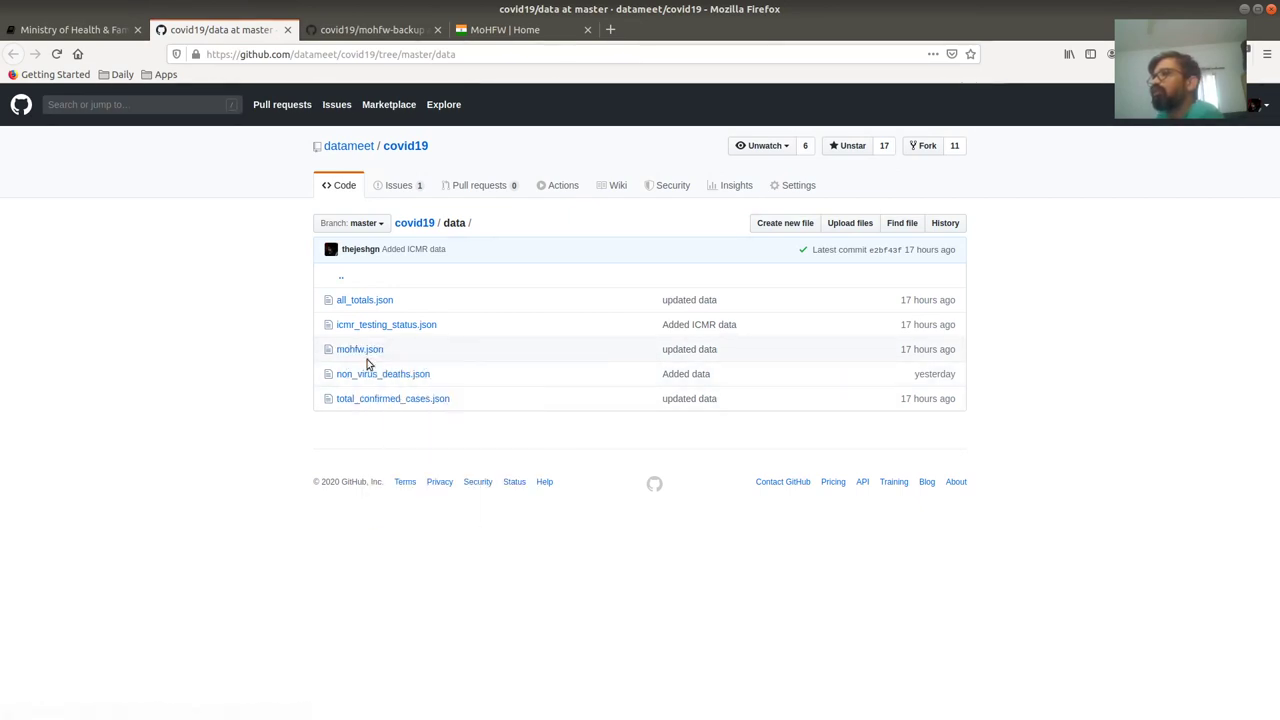
right_click(377, 300)
click(386, 304)
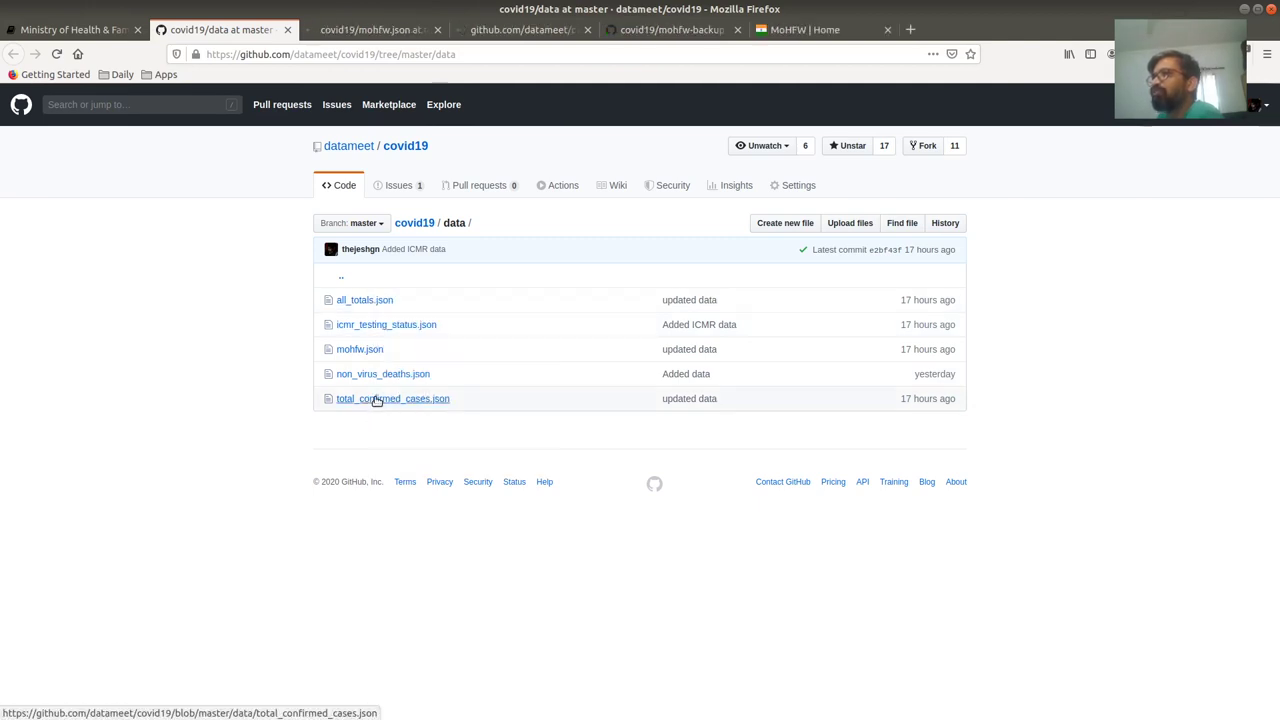
right_click(386, 406)
click(386, 407)
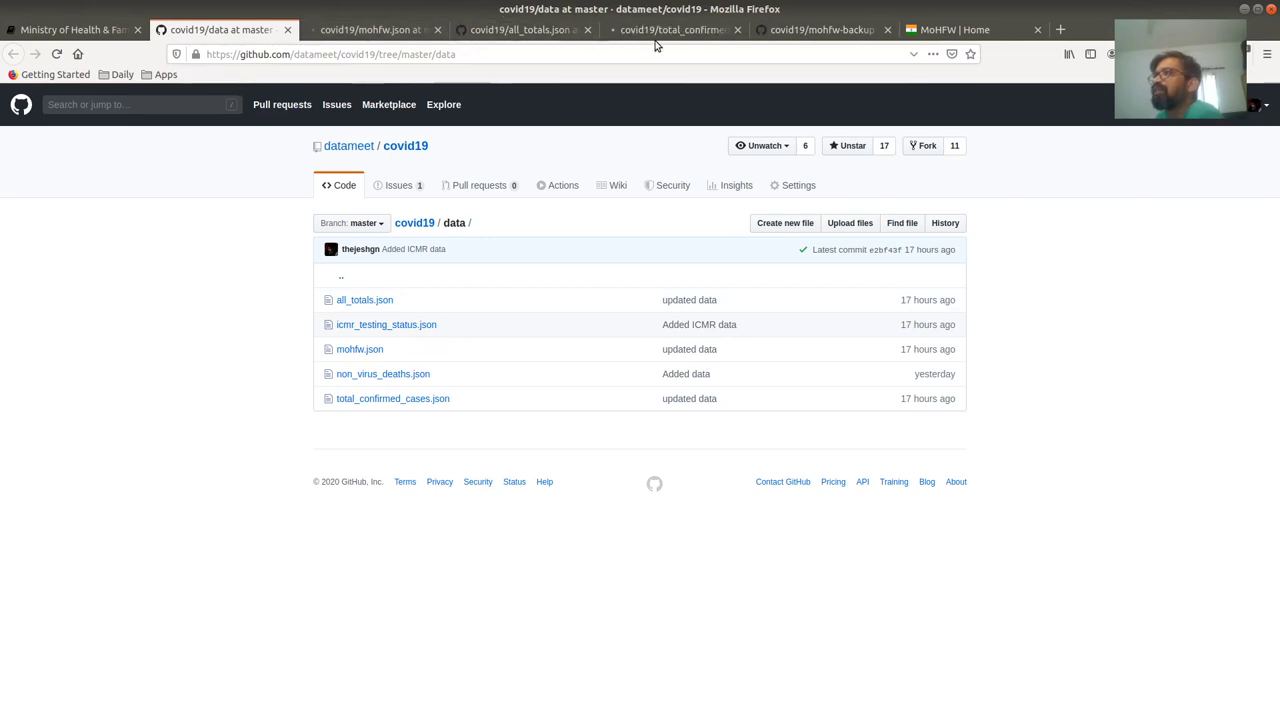
Step: View mohfw.json and highlight its first full record to examine the state, cured, death and confirmed fields
click(372, 30)
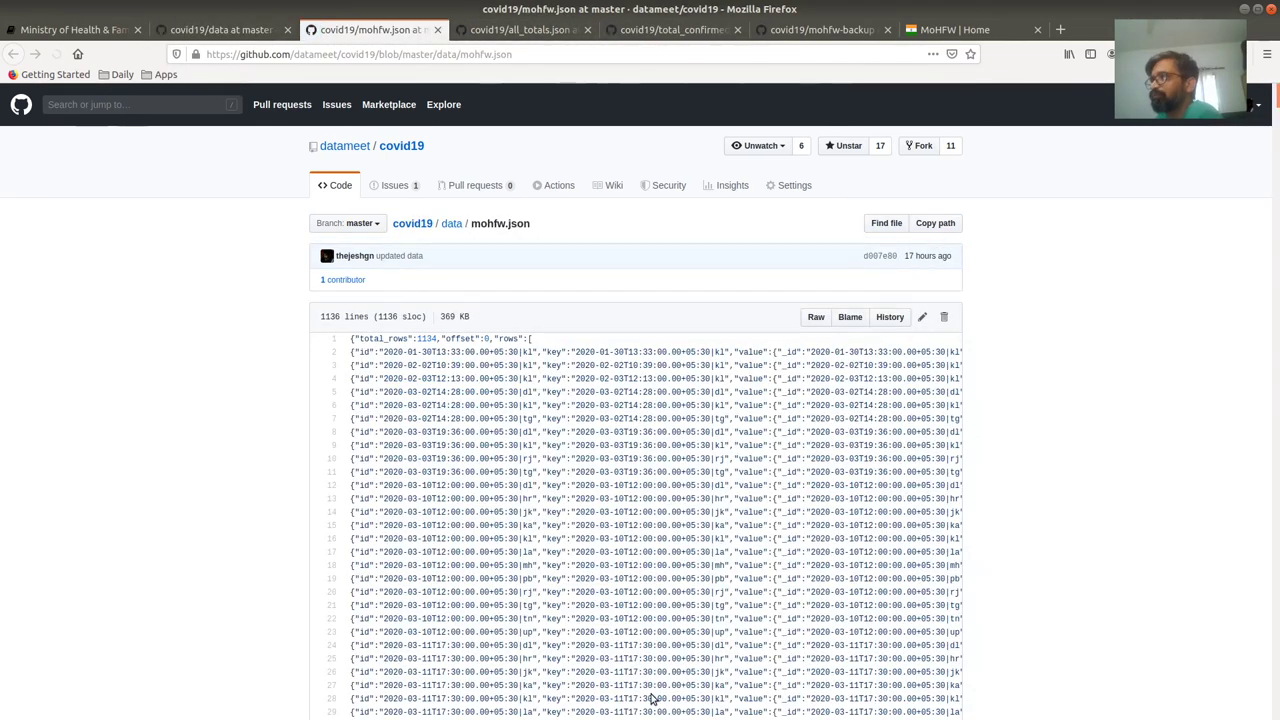
scroll(613, 697, down, 2)
scroll(591, 694, up, 1)
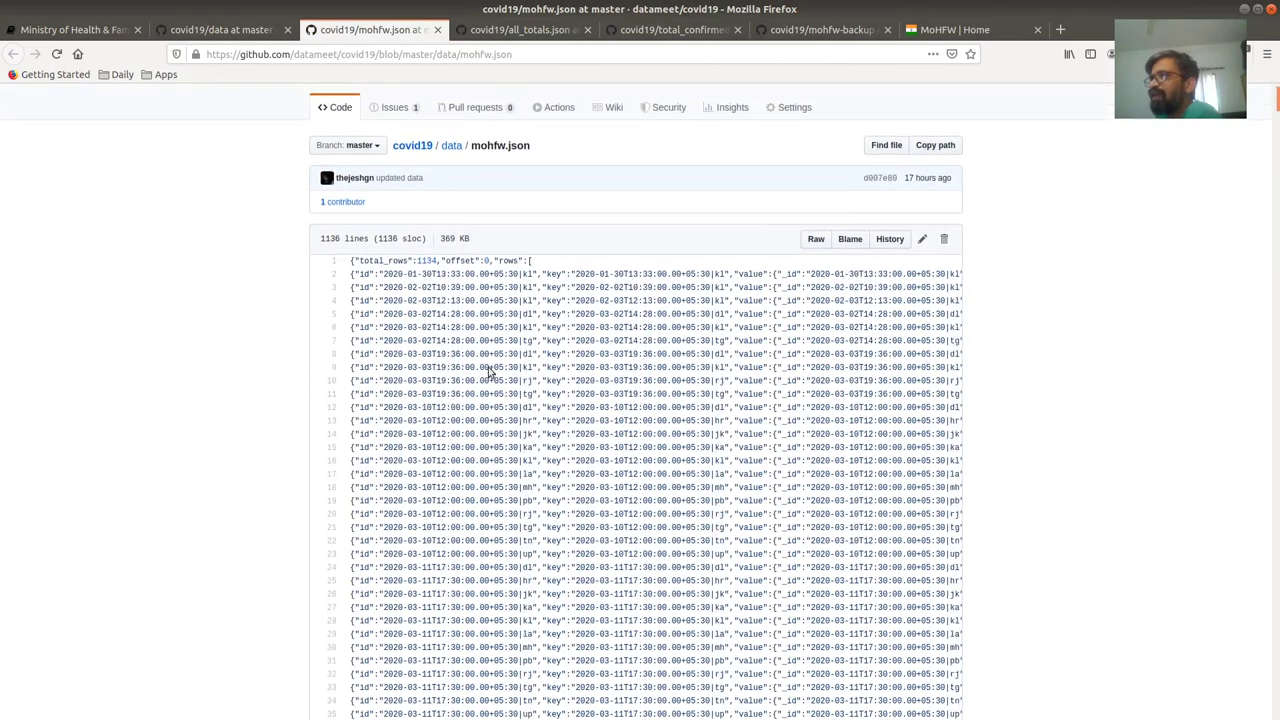
drag(352, 275, 1020, 280)
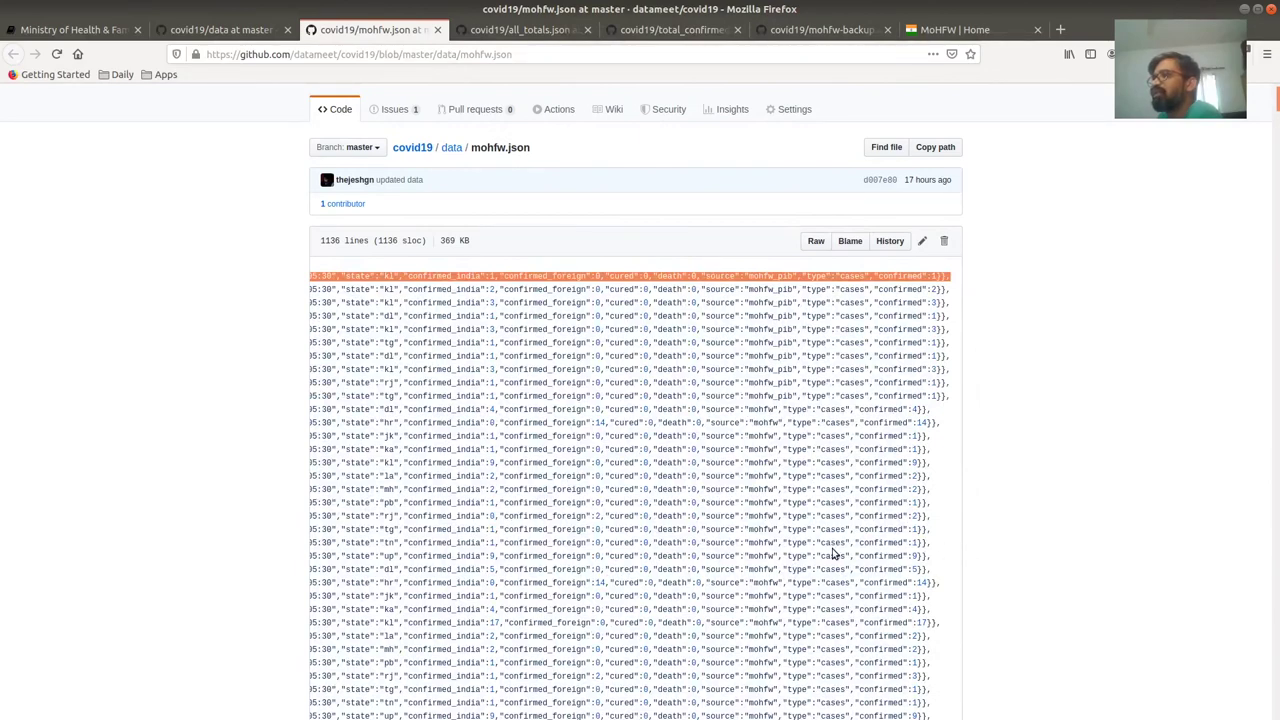
Step: Search the web for "json editor" in a new tab and open JSON Editor Online
click(1061, 30)
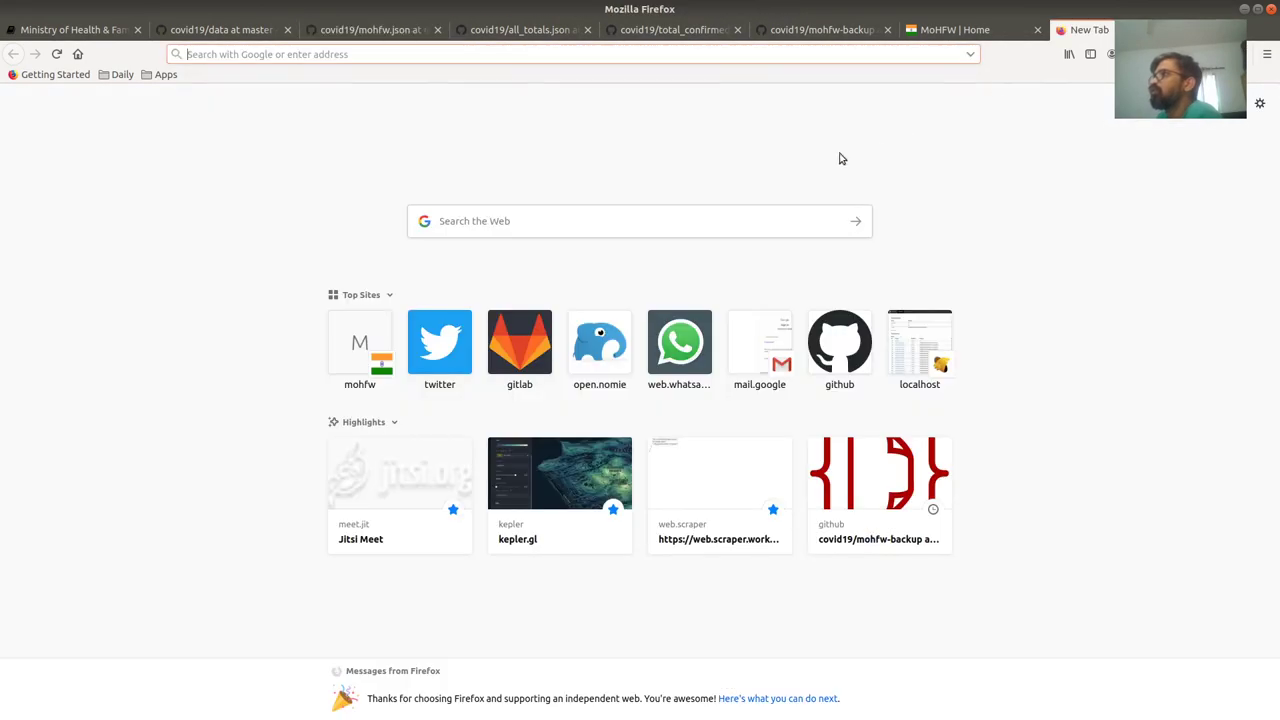
text(js)
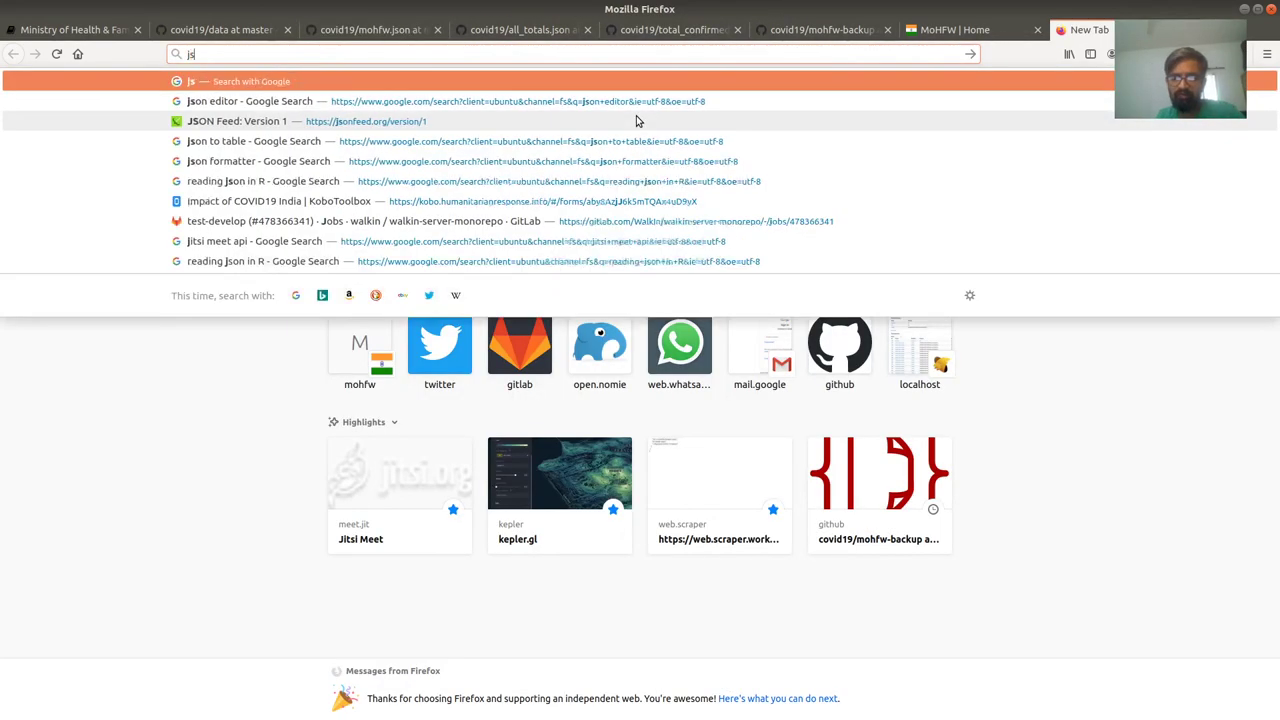
text(on editor)
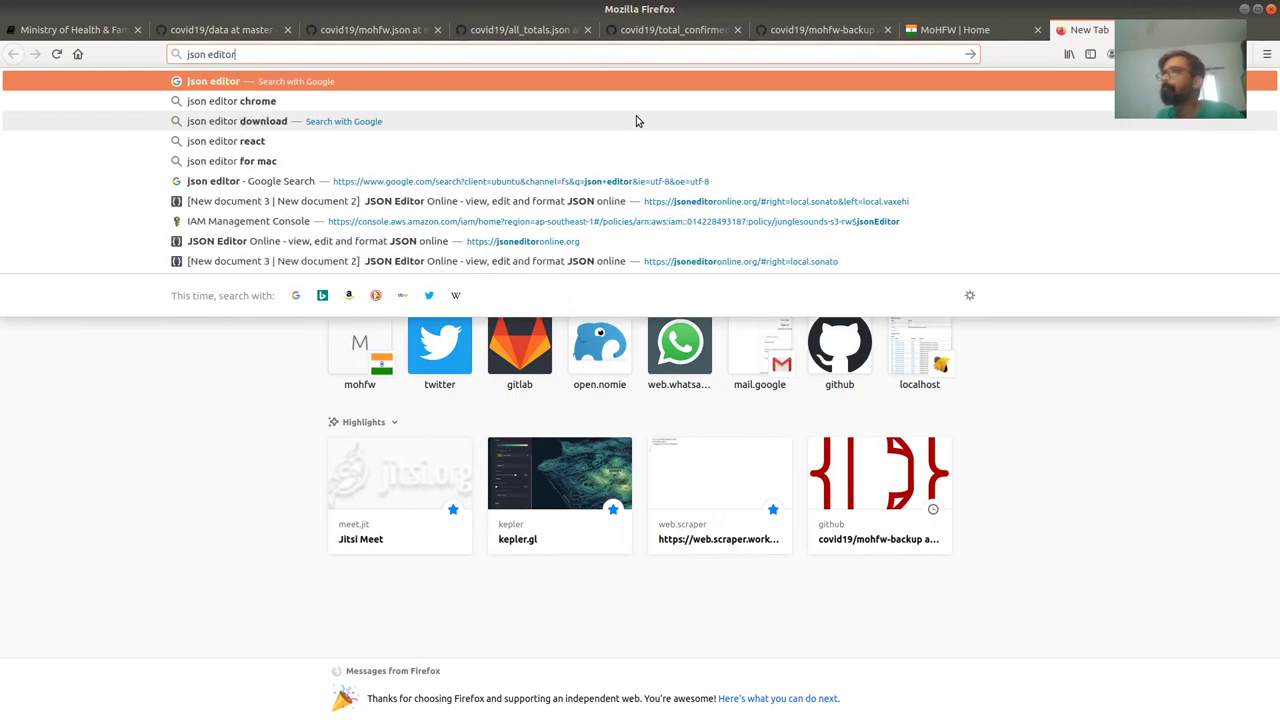
key(Return)
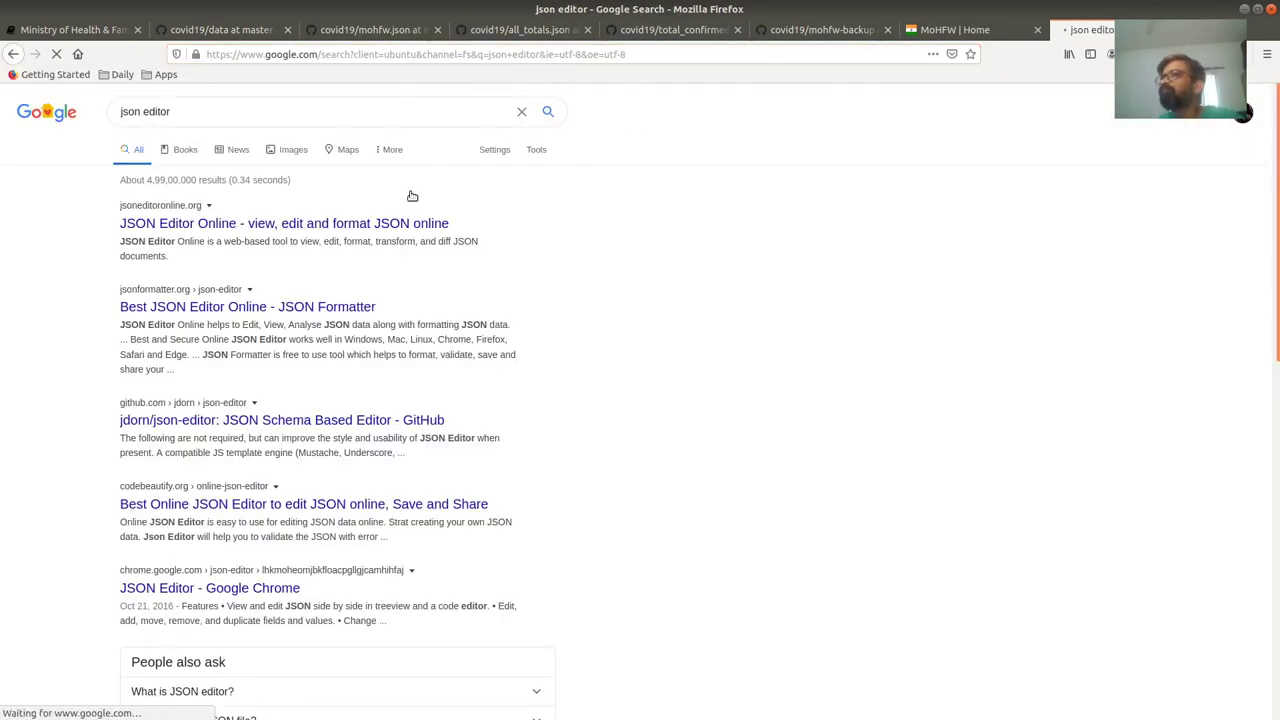
click(364, 230)
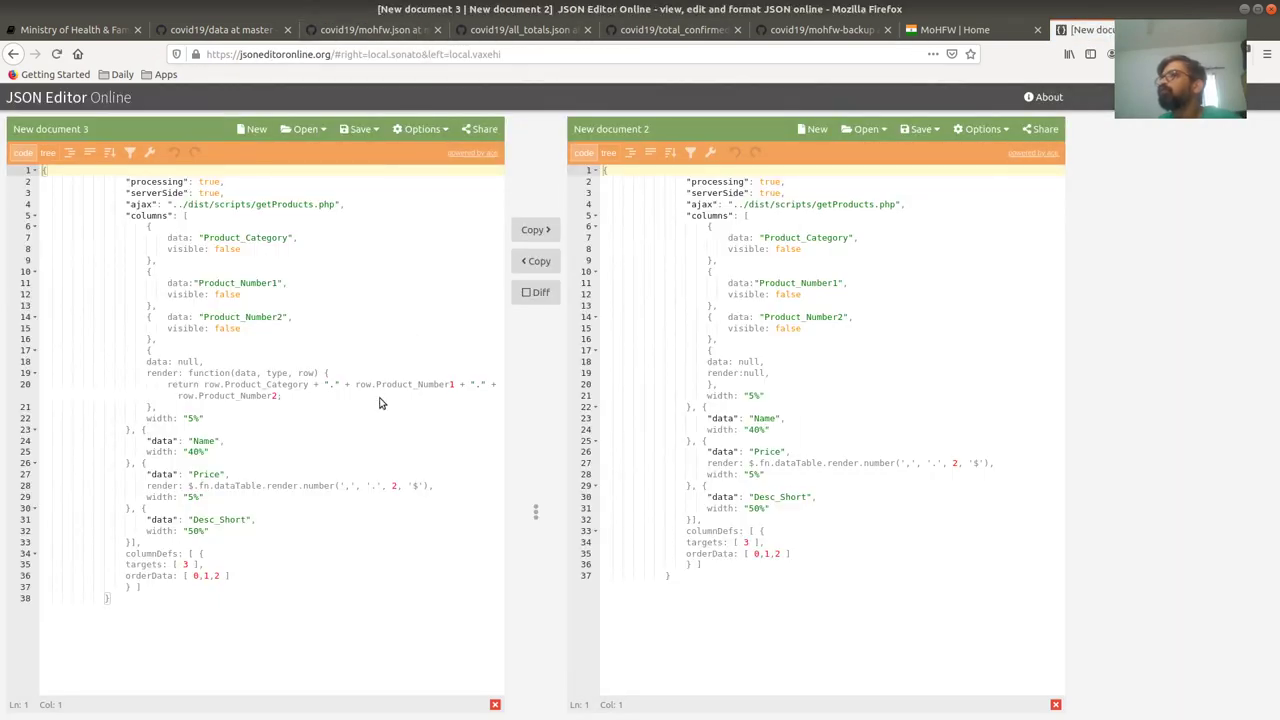
Step: Delete all content of New document 3 and copy the empty document over New document 2
click(379, 403)
key(ctrl+a)
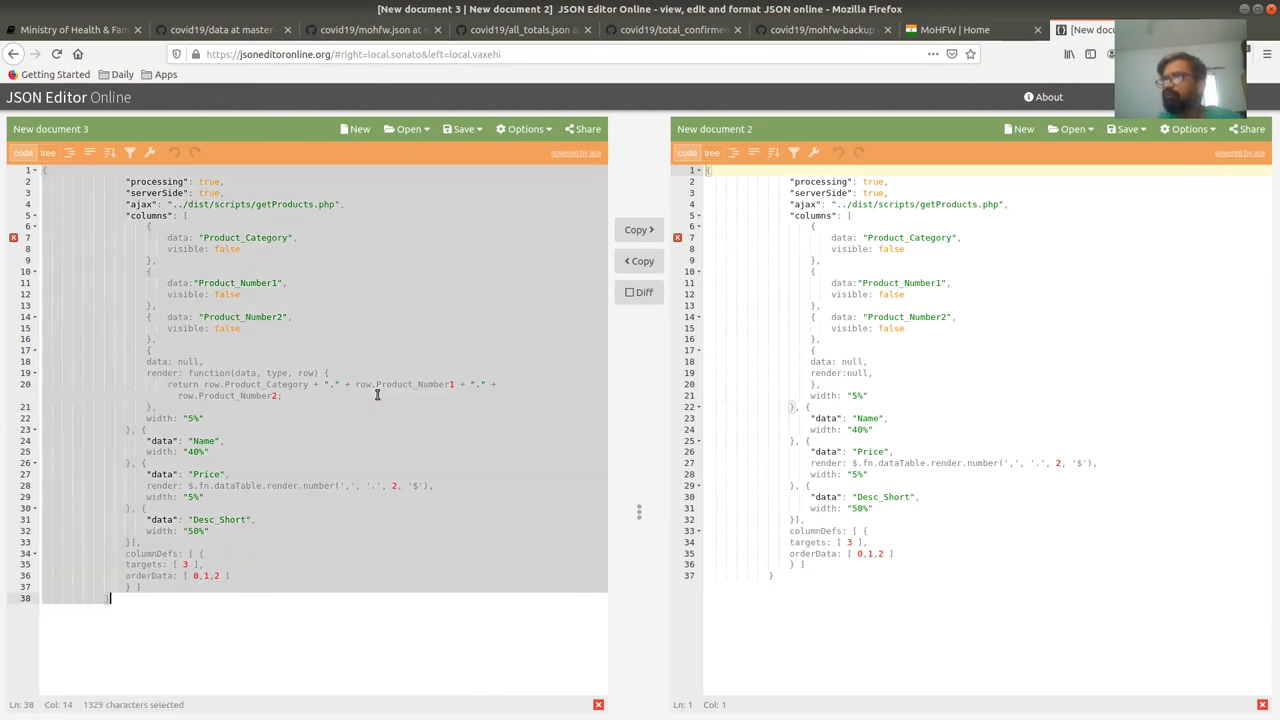
key(Delete)
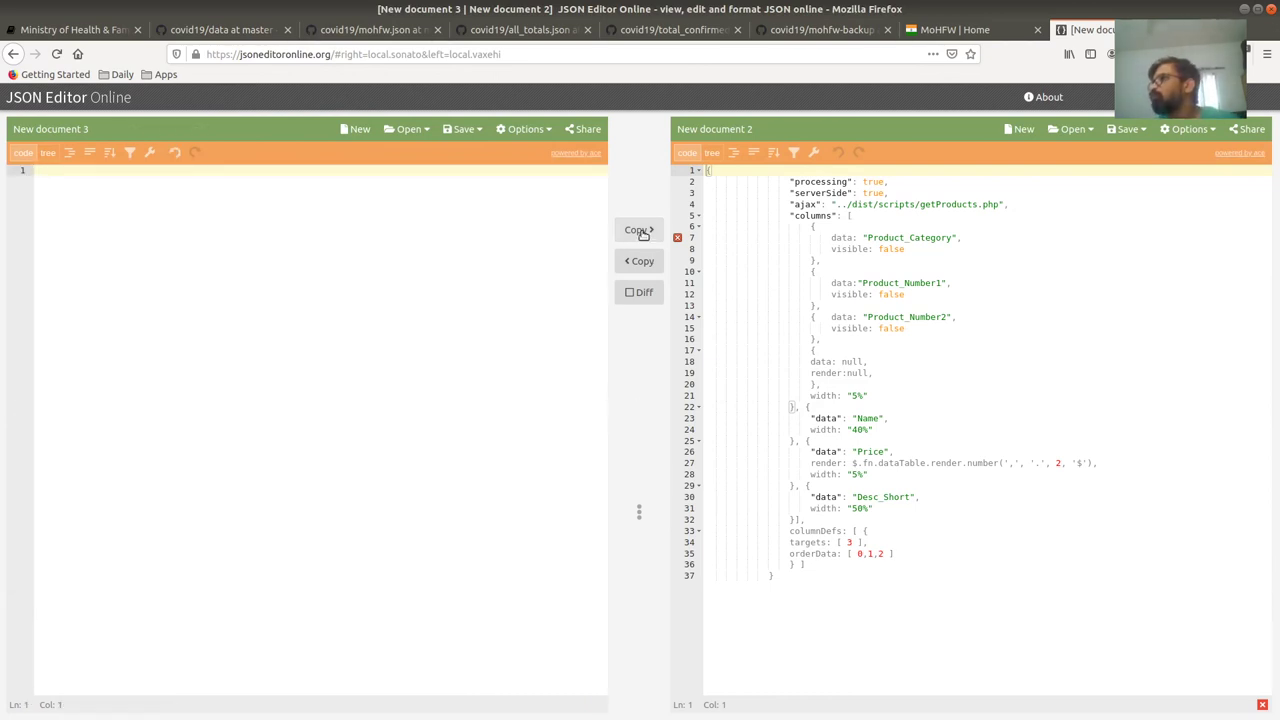
click(643, 232)
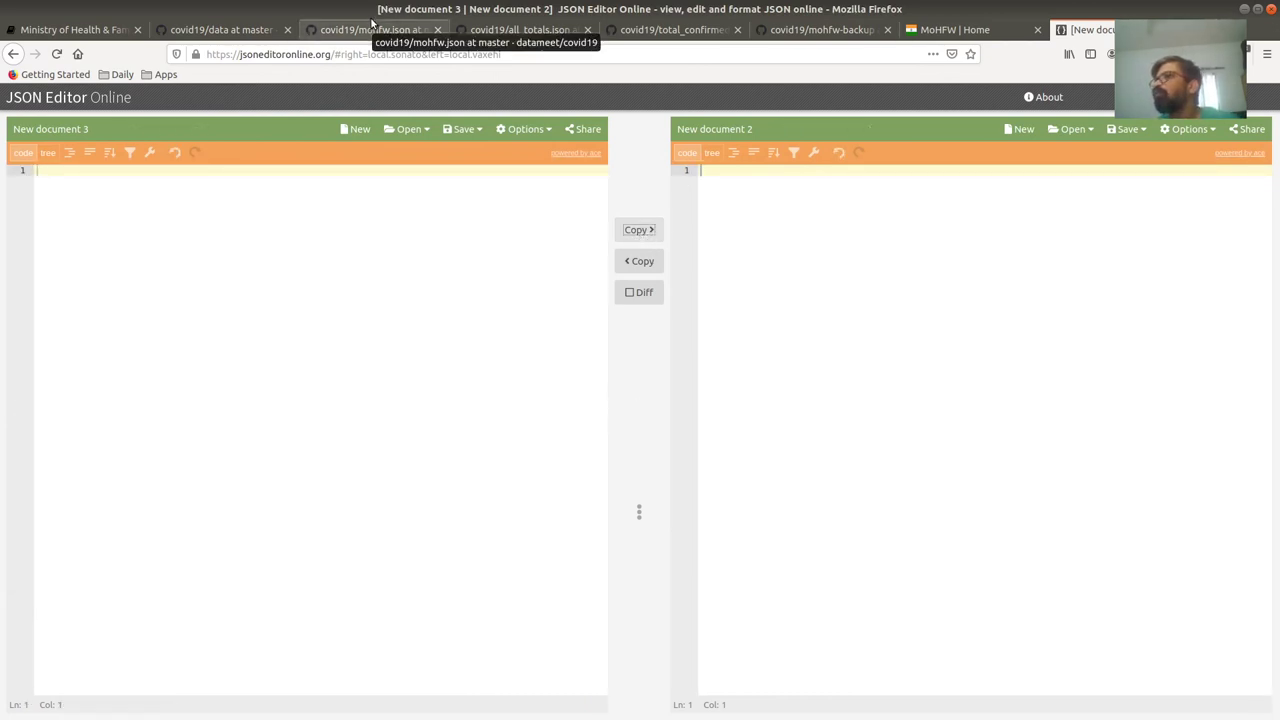
Step: Copy the highlighted first record of mohfw.json into New document 3 and remove its trailing comma
click(372, 26)
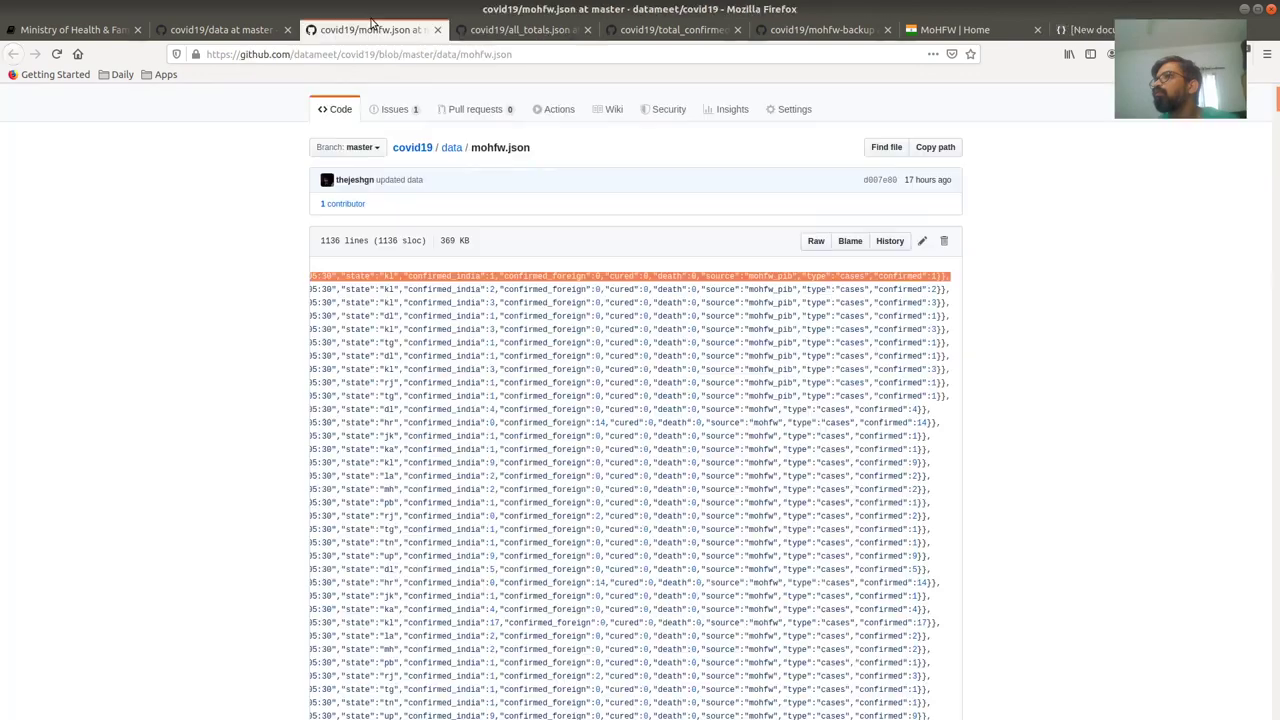
right_click(477, 290)
click(493, 293)
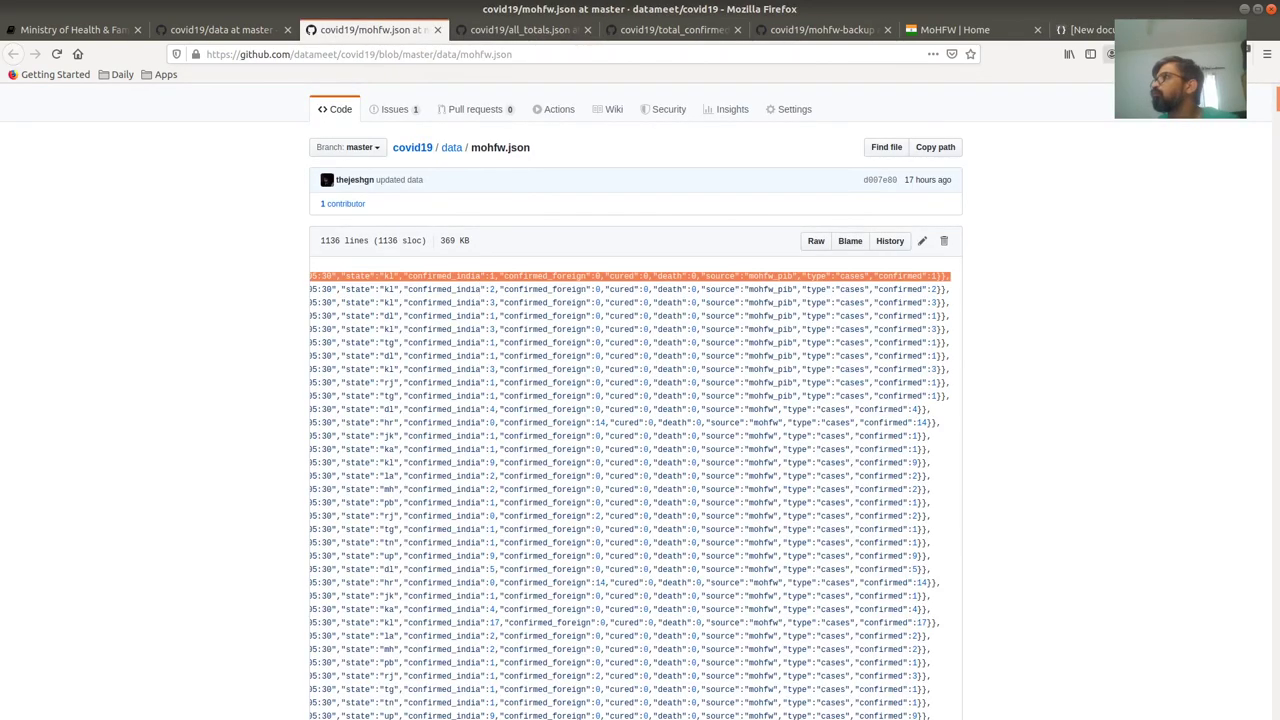
click(1085, 29)
click(414, 310)
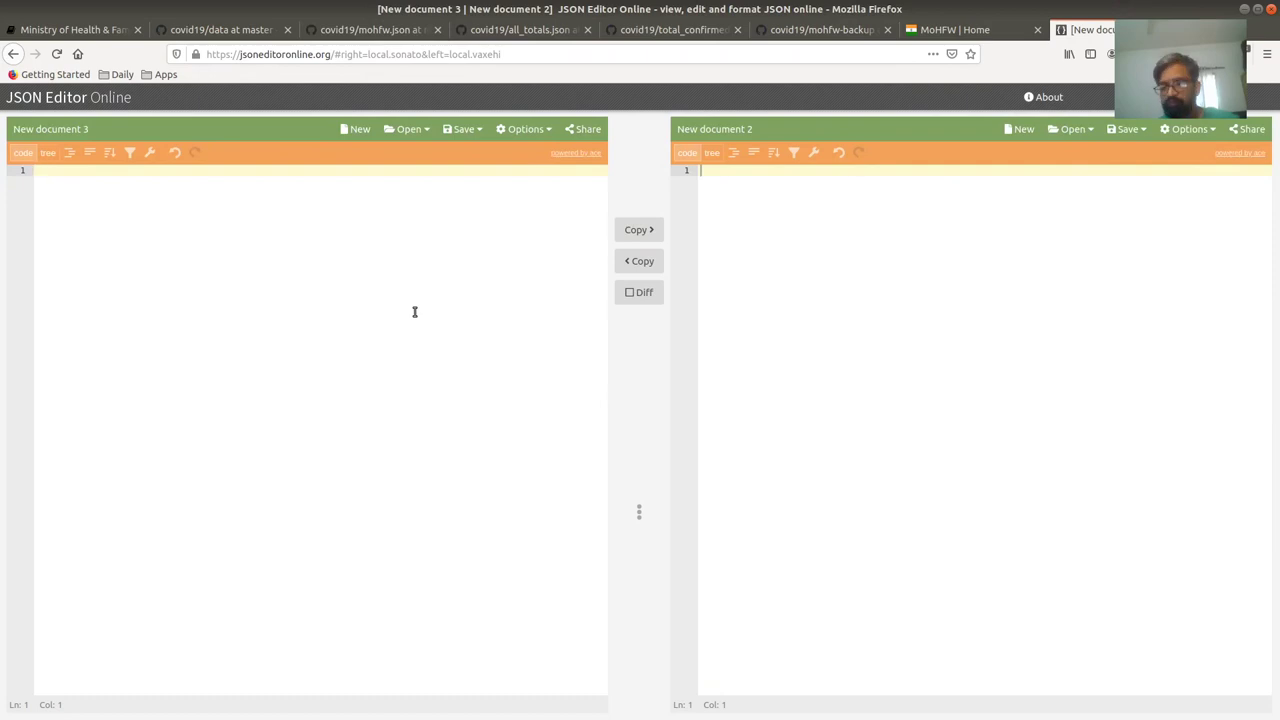
key(ctrl+v)
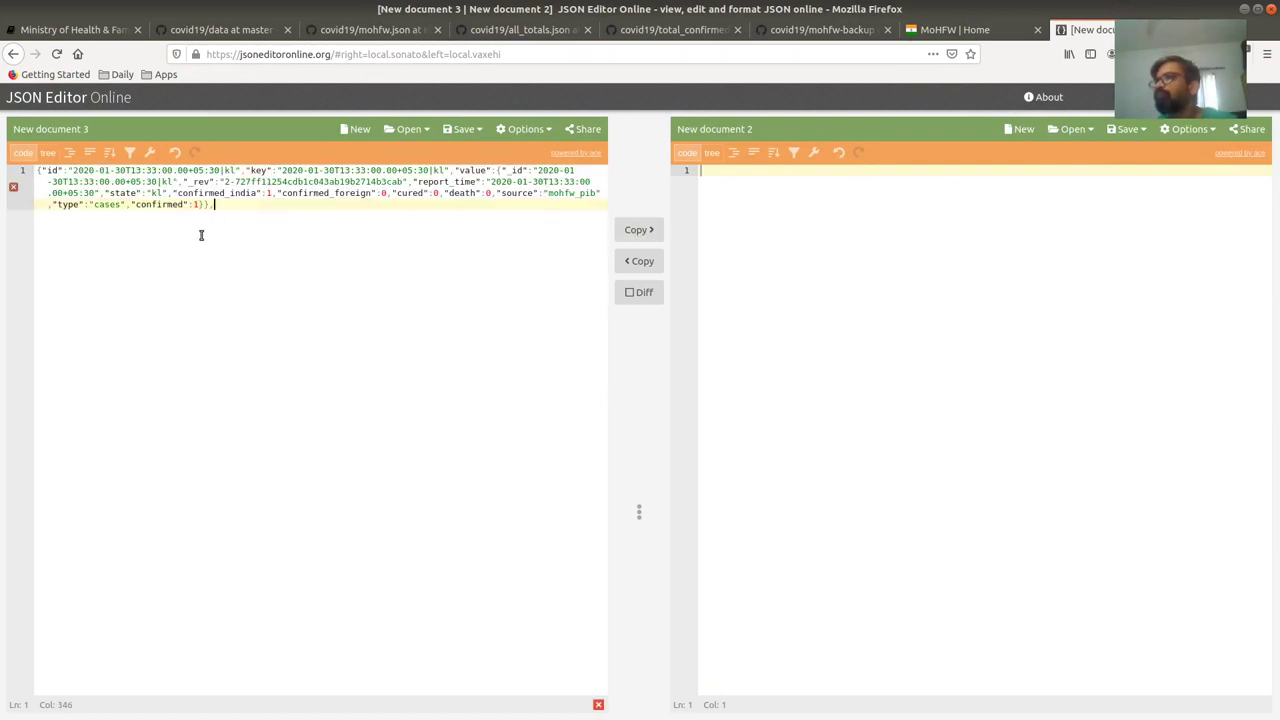
key(BackSpace)
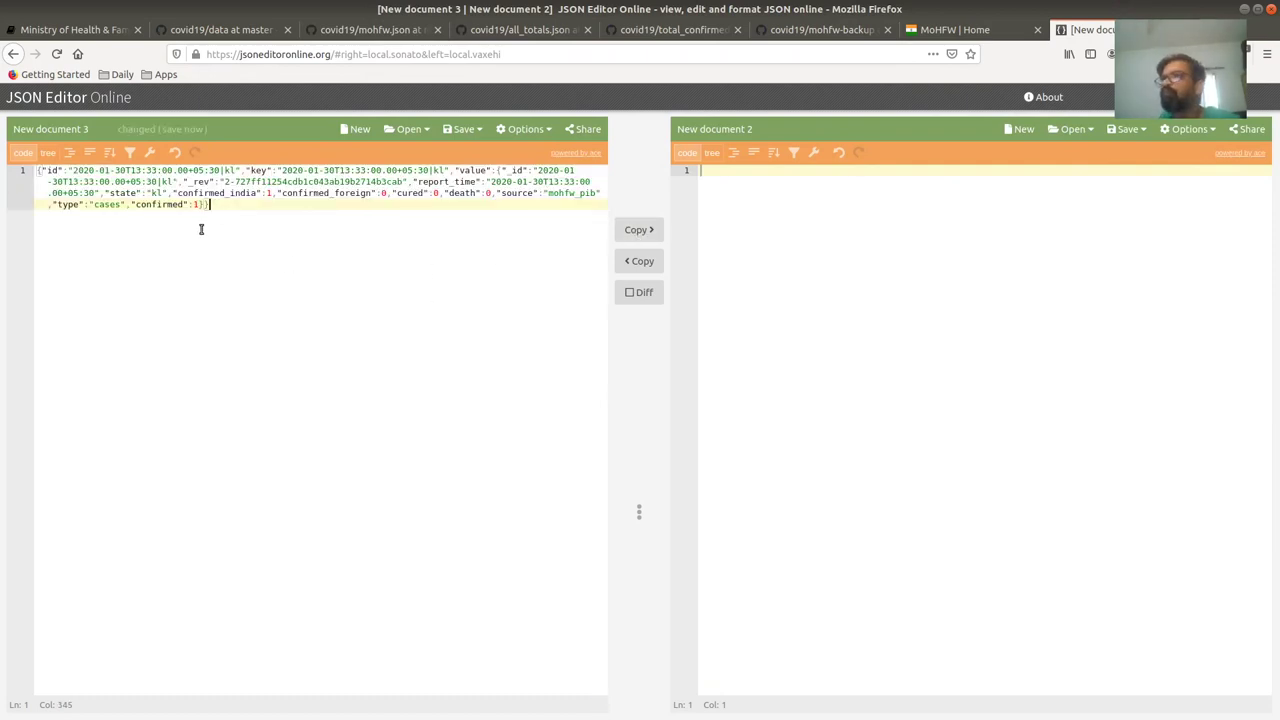
Step: Copy the record to New document 2, show it there as a tree and expand its value node
click(637, 230)
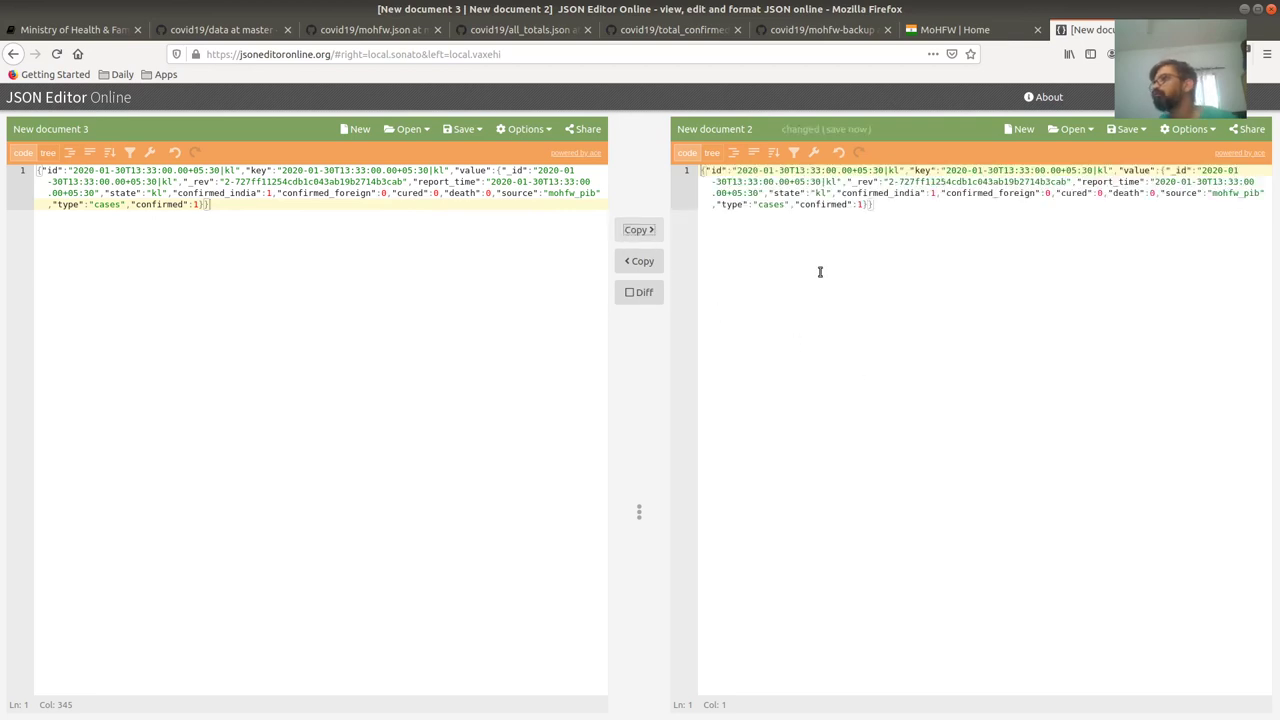
click(711, 153)
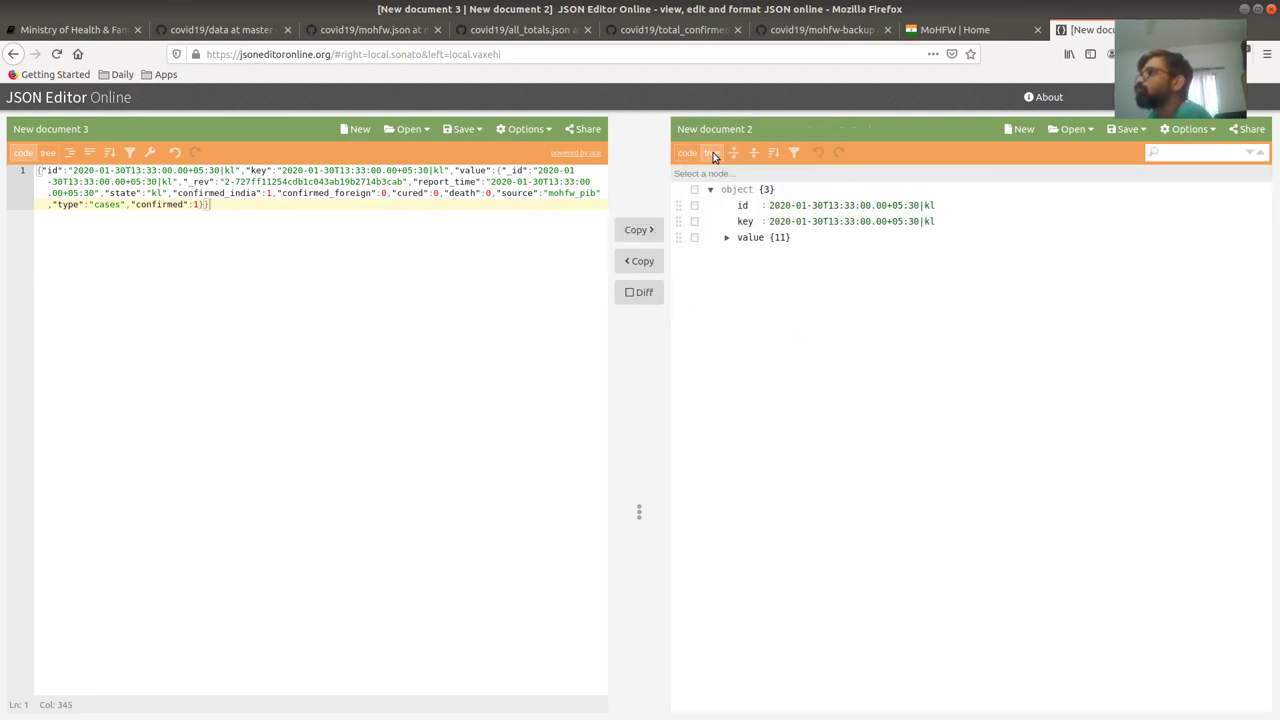
click(725, 238)
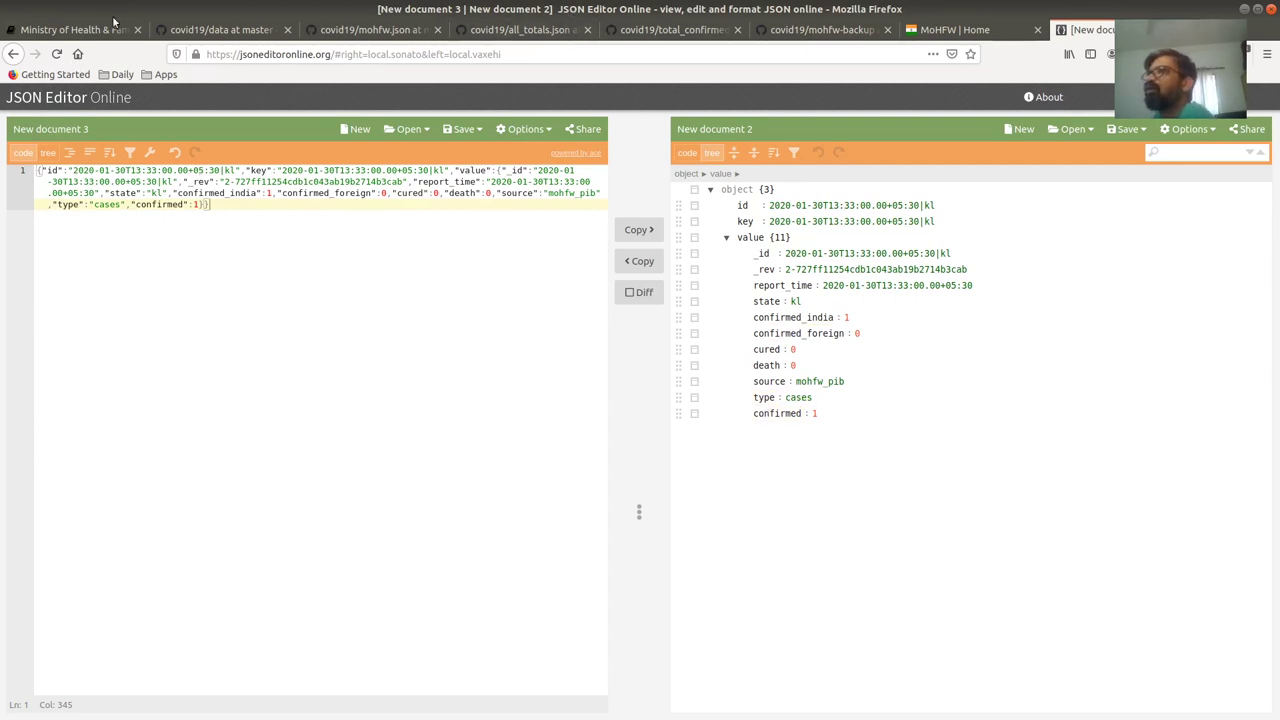
Step: Review the id field of the Parsed Data sample on the DataMeet ministry page and compare it with the mohfw.json records
click(72, 29)
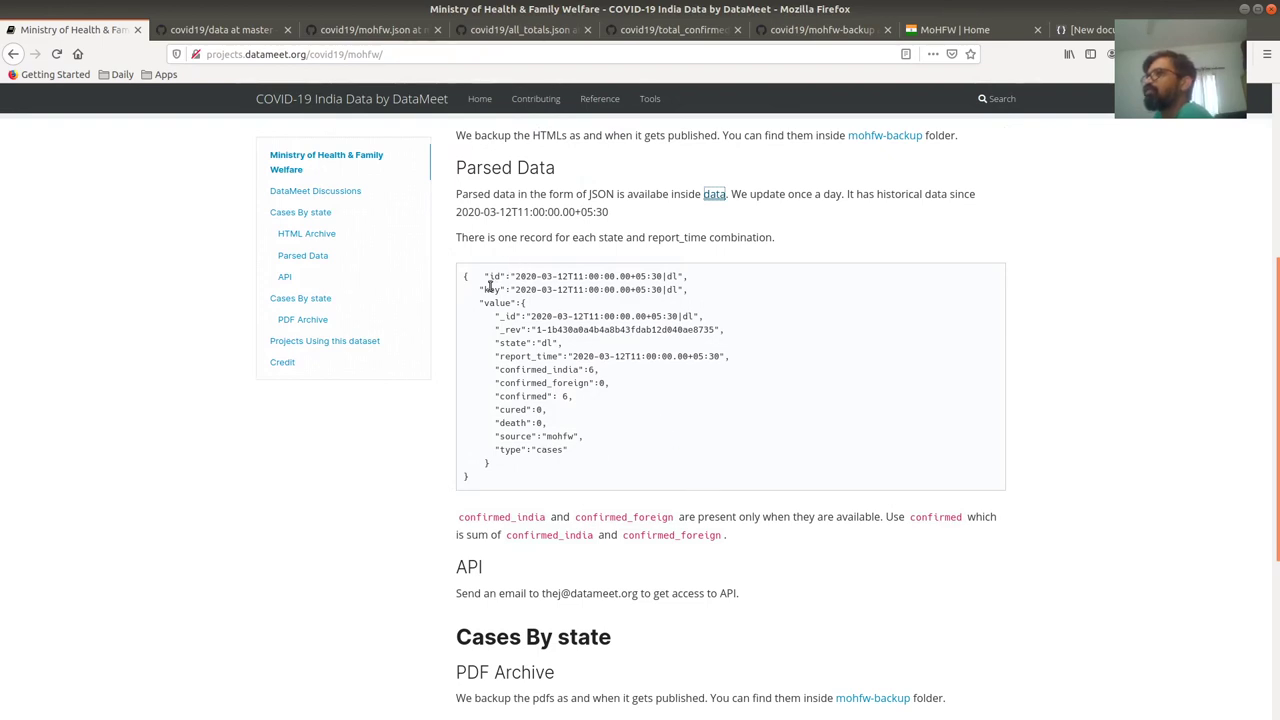
drag(488, 276, 541, 277)
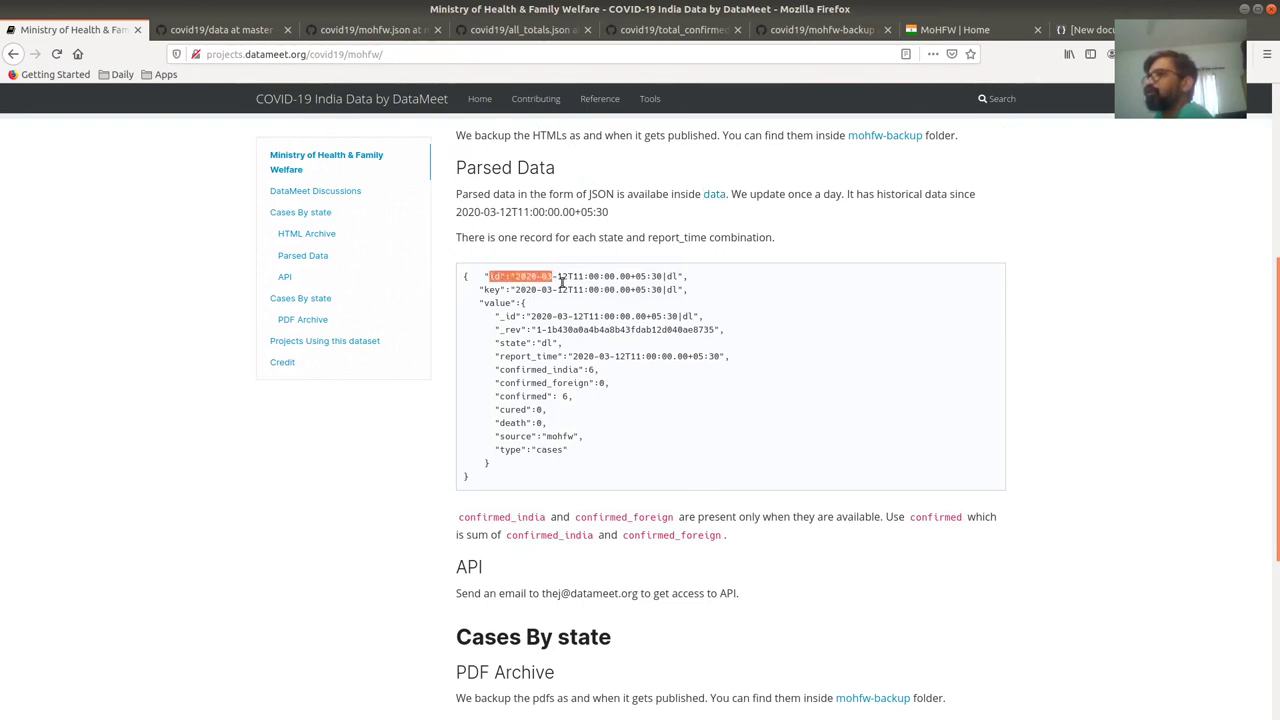
click(546, 302)
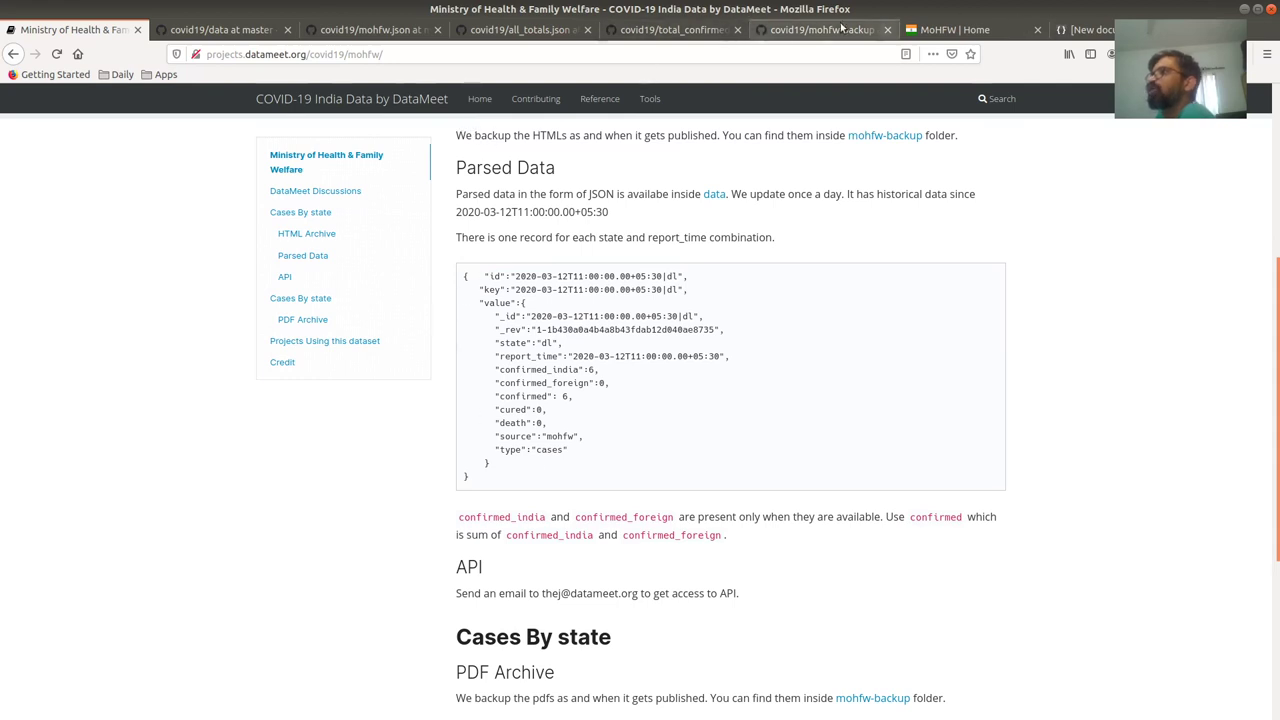
click(365, 30)
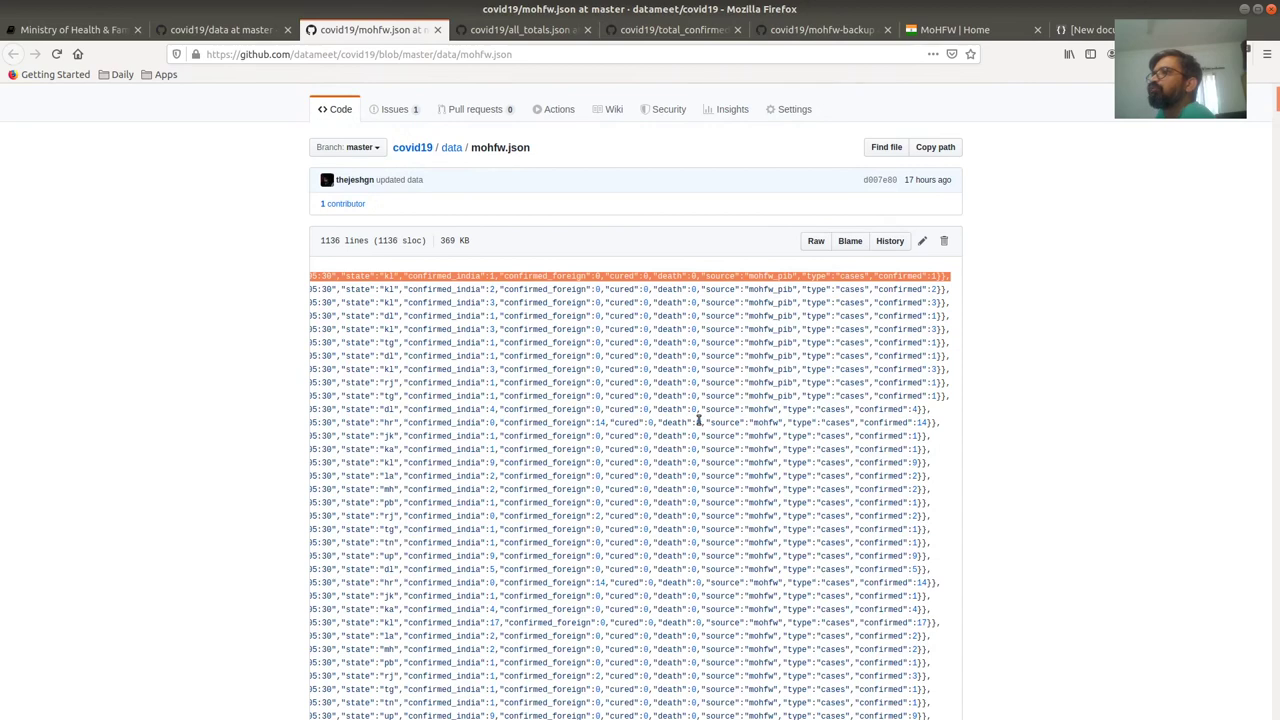
Step: Examine the confirmed_india, confirmed_foreign, cured, death and source fields in the JSON editor's record tree
click(1090, 30)
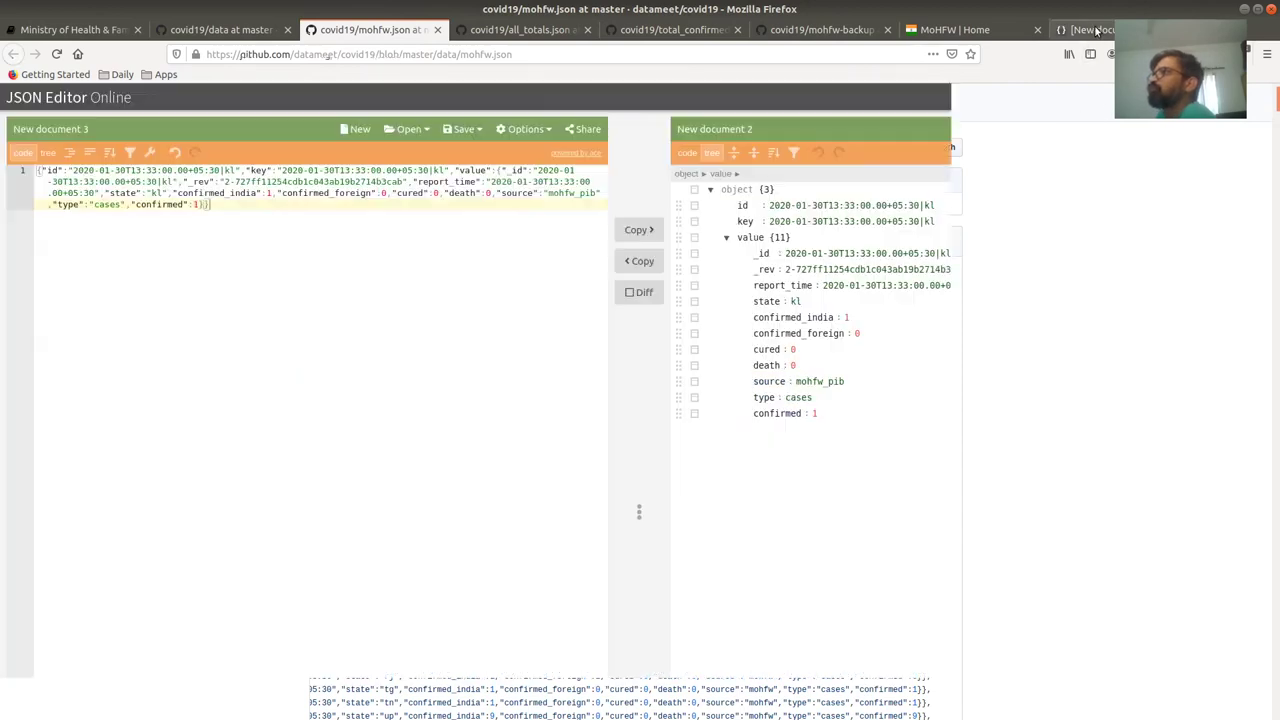
click(786, 318)
click(803, 331)
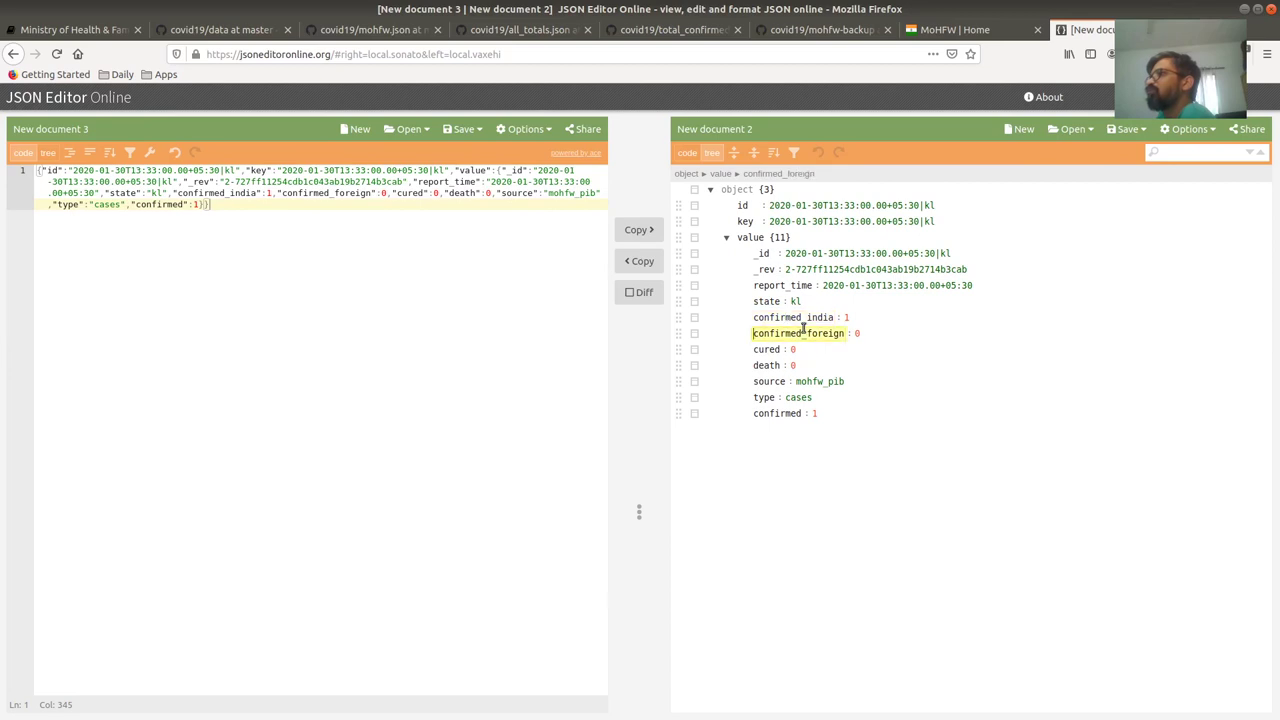
click(772, 350)
click(770, 366)
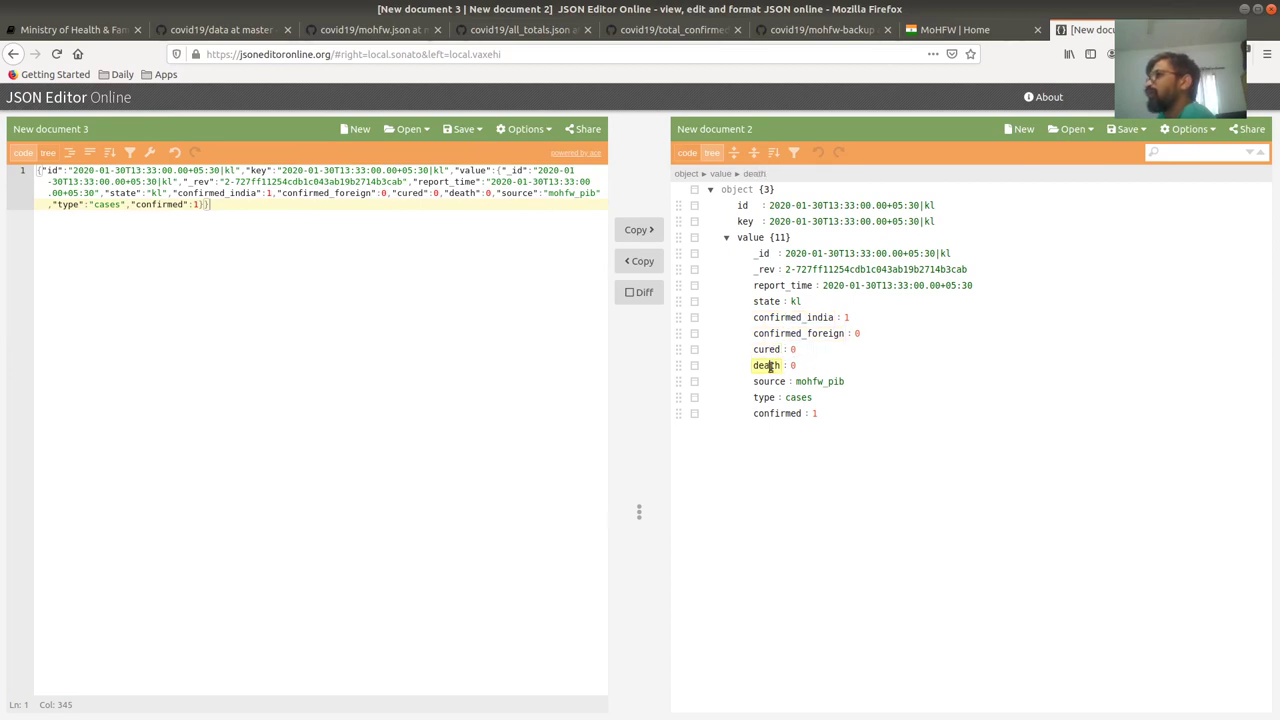
click(769, 382)
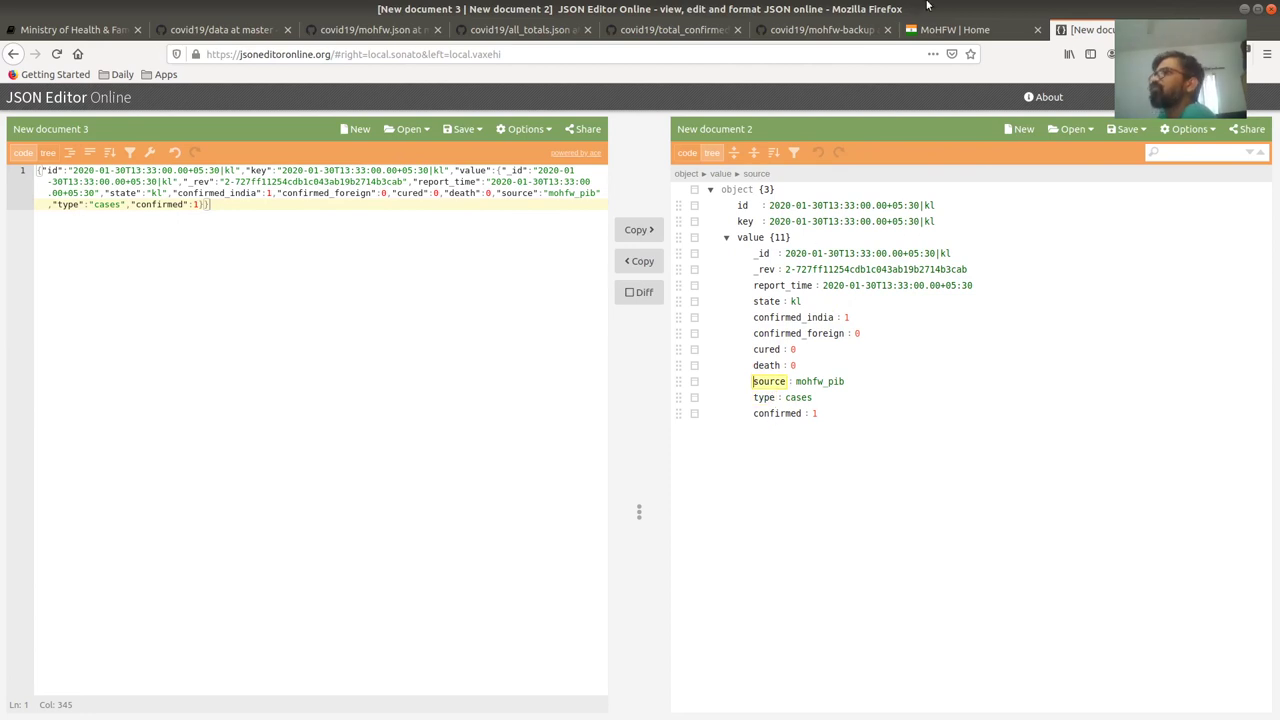
Step: Return to the beginning of mohfw.json on GitHub and highlight the total_rows value in its first line
click(220, 29)
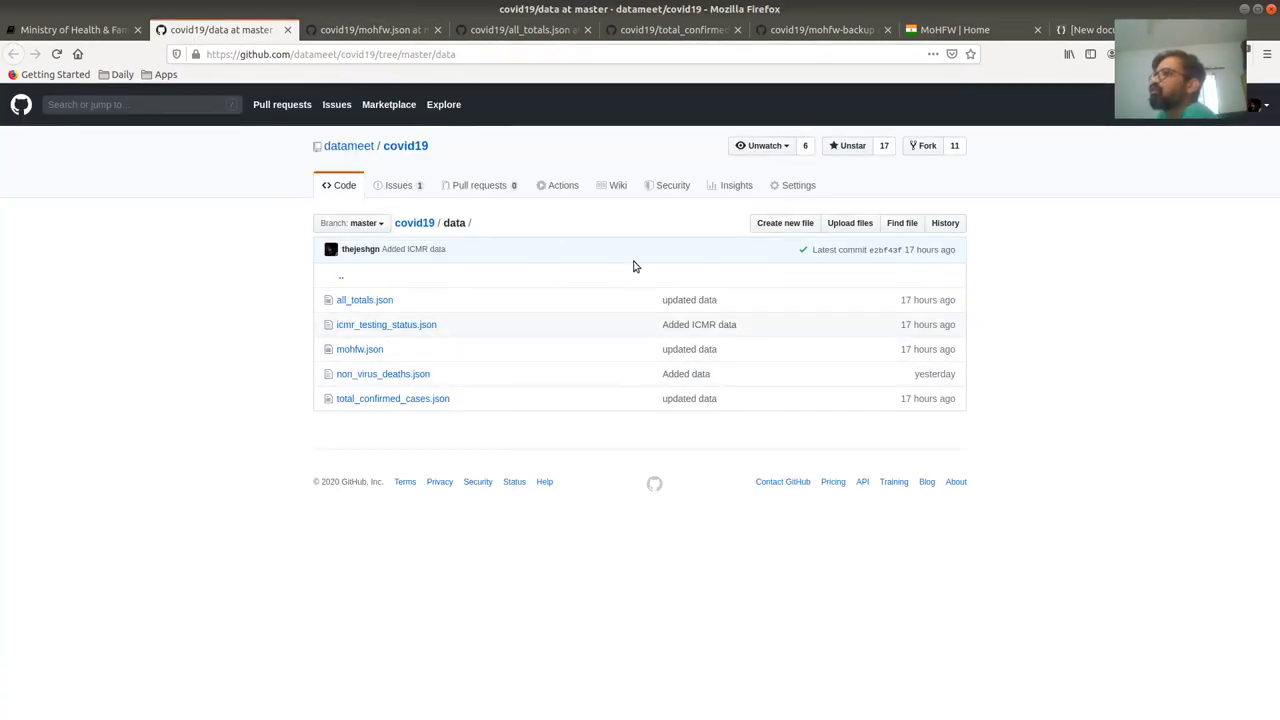
click(359, 24)
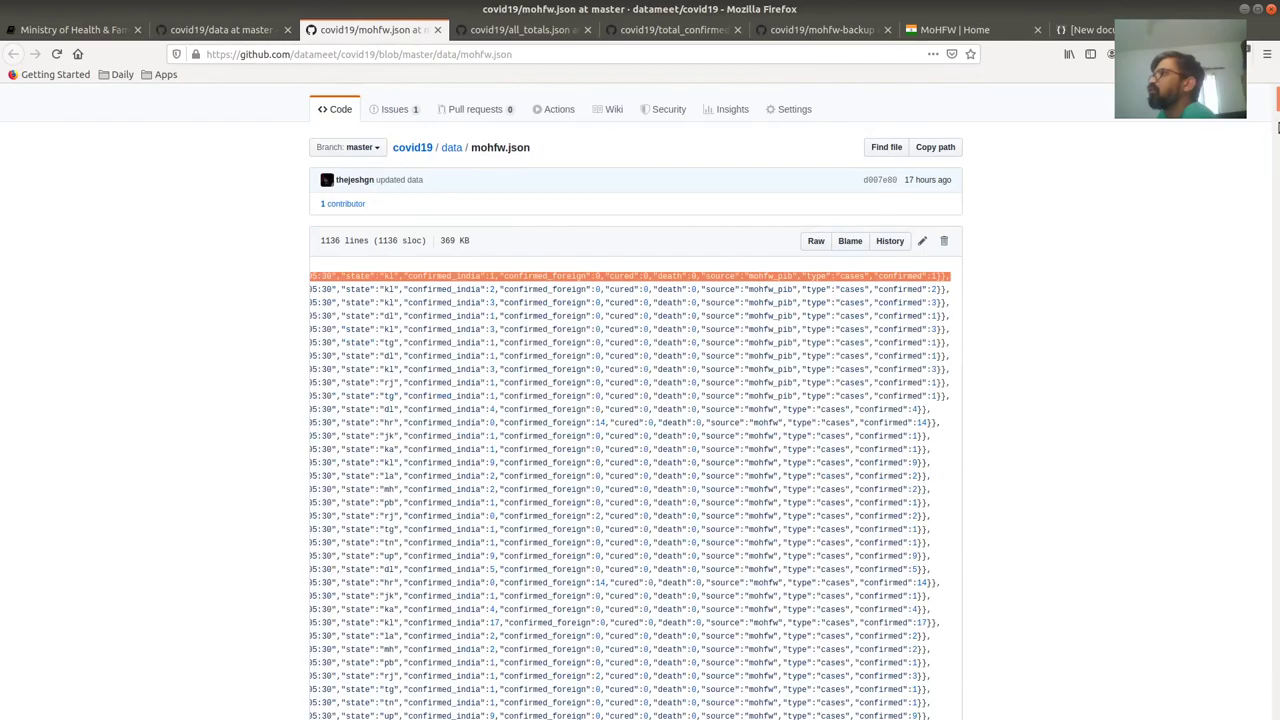
drag(1276, 100, 1250, 104)
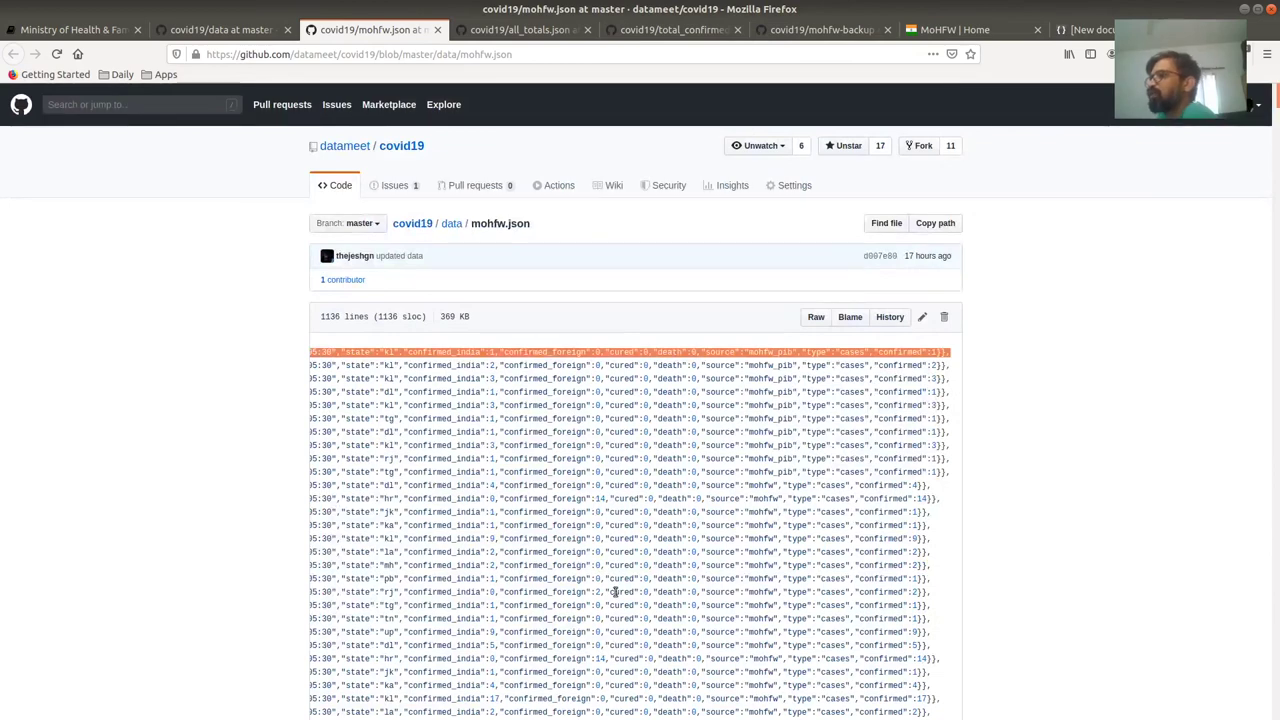
drag(374, 356, 150, 348)
click(428, 351)
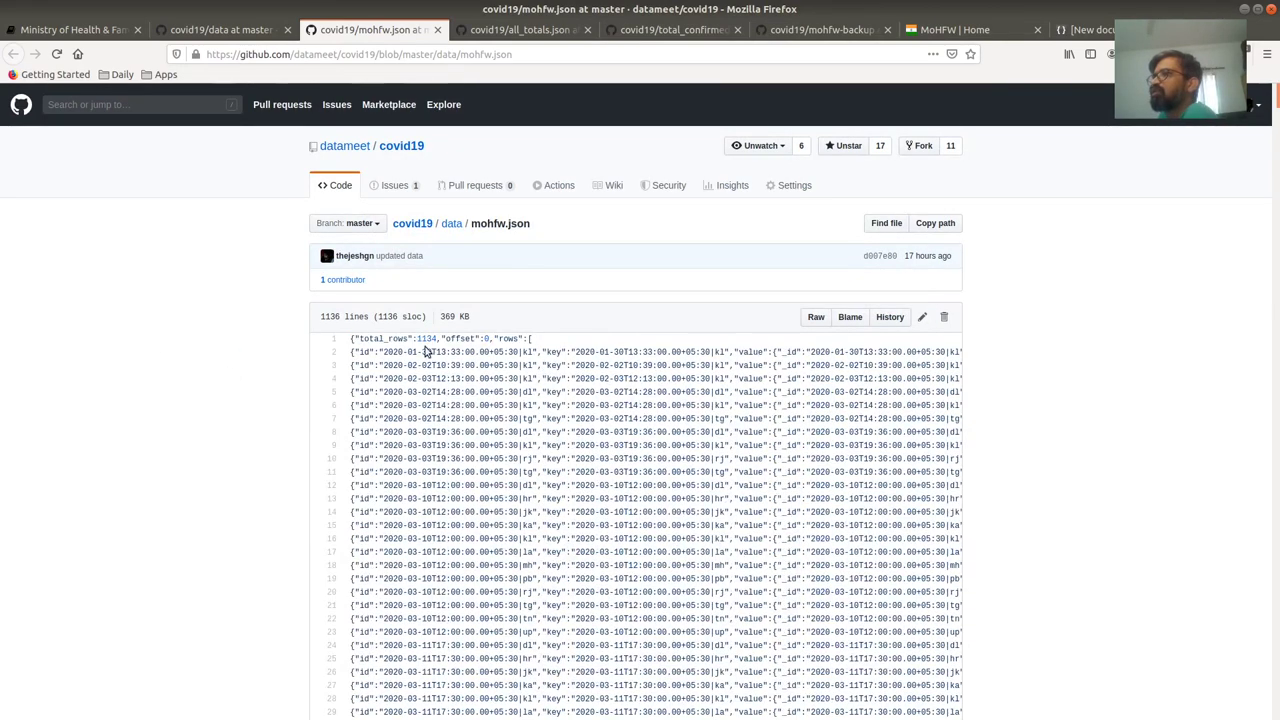
double_click(420, 339)
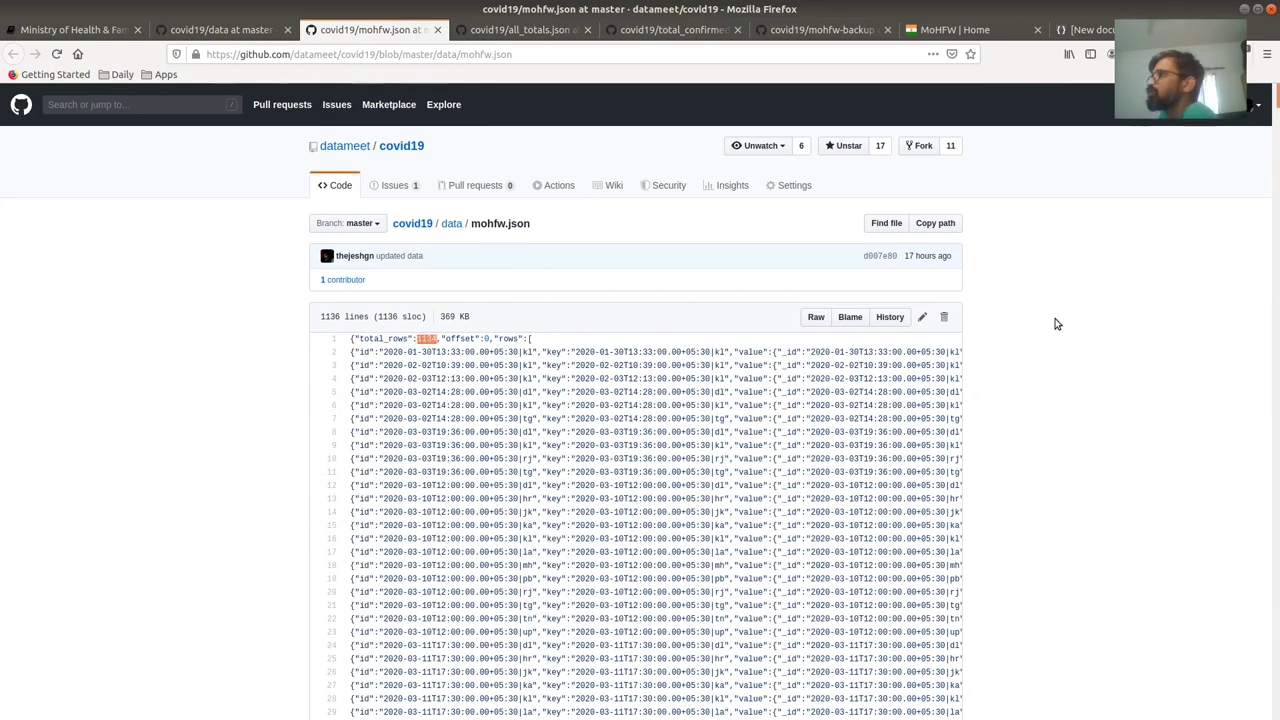
Step: Copy the last record of mohfw.json and paste it over the whole content of New document 3 in JSON Editor Online
drag(1275, 103, 1244, 709)
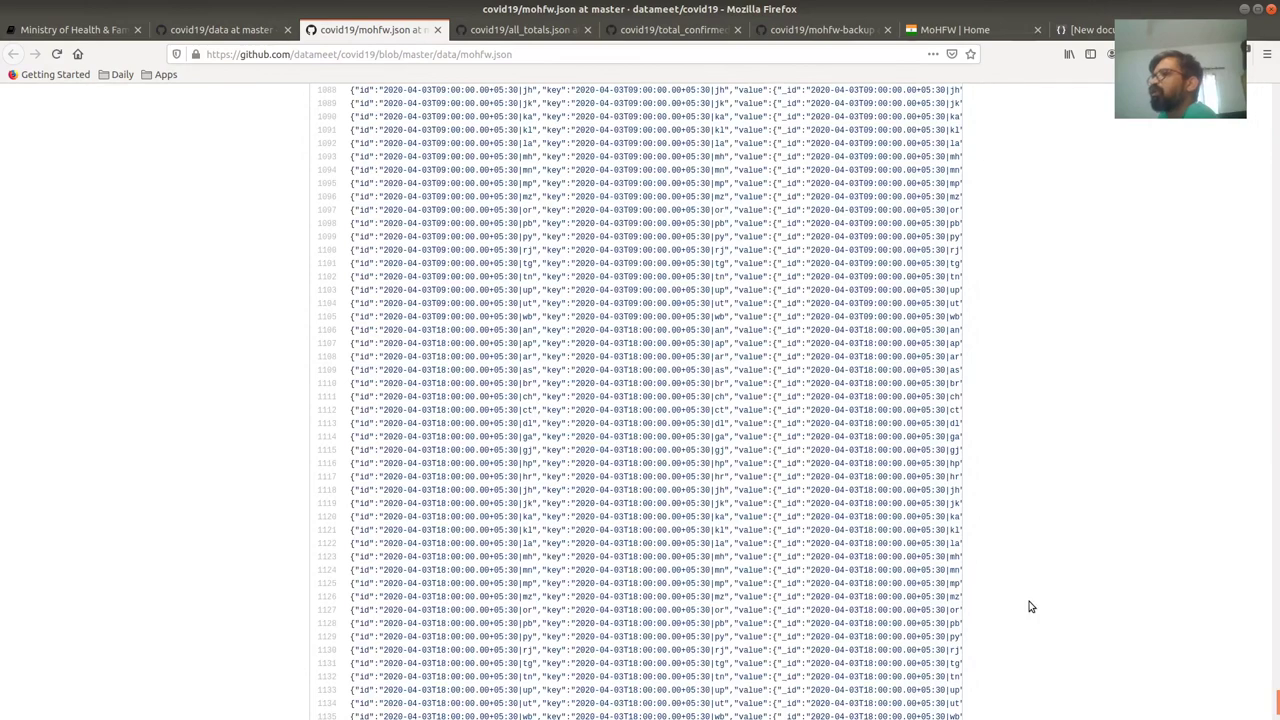
scroll(1030, 607, down, 3)
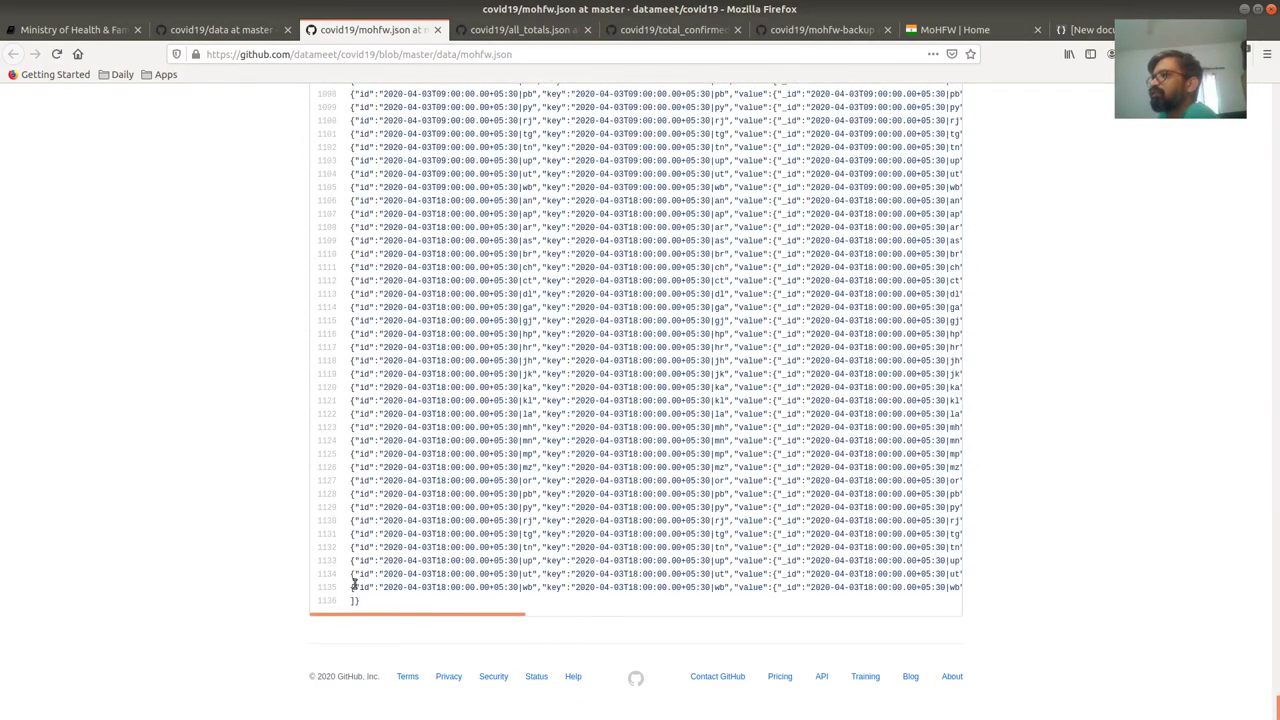
drag(351, 587, 786, 620)
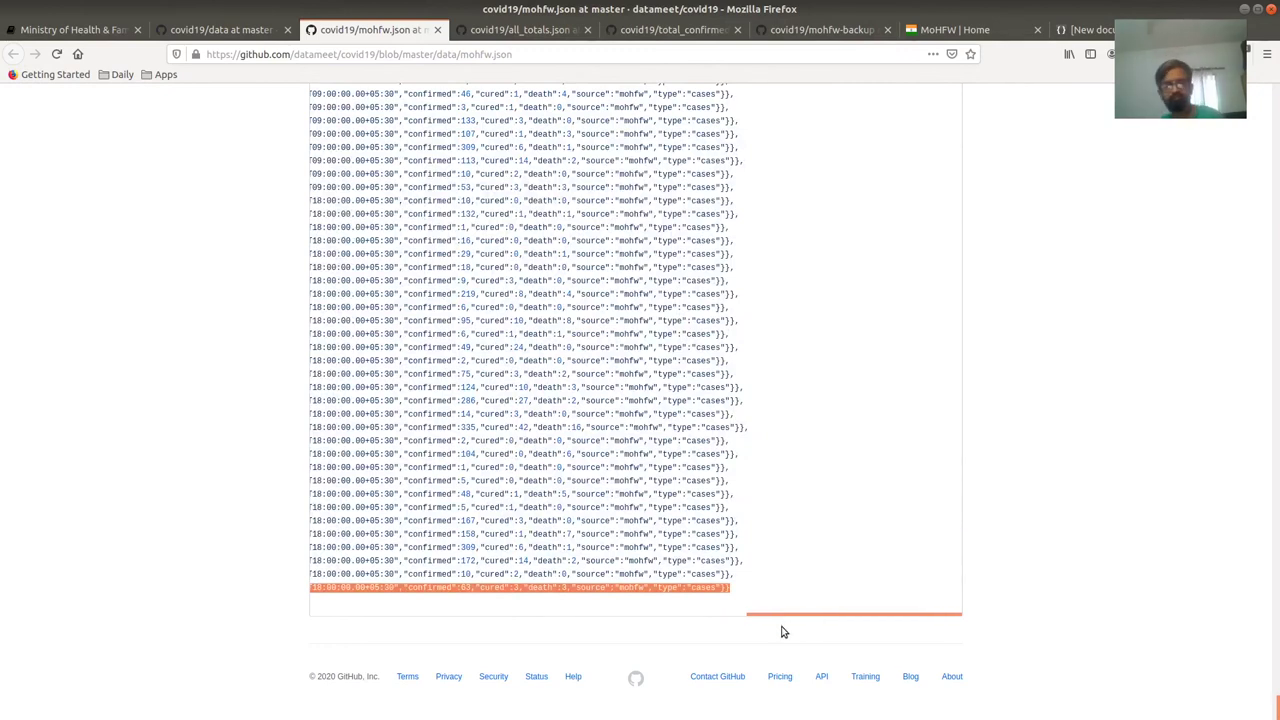
click(1088, 29)
click(423, 267)
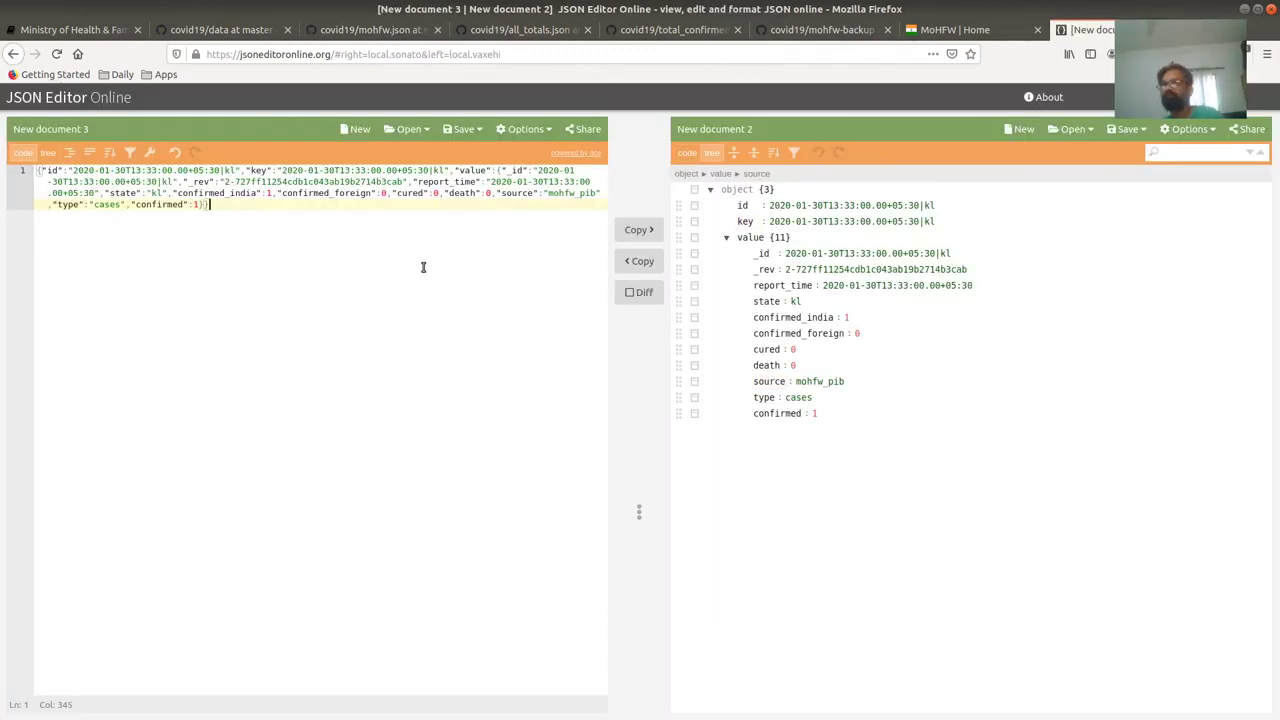
key(ctrl+a)
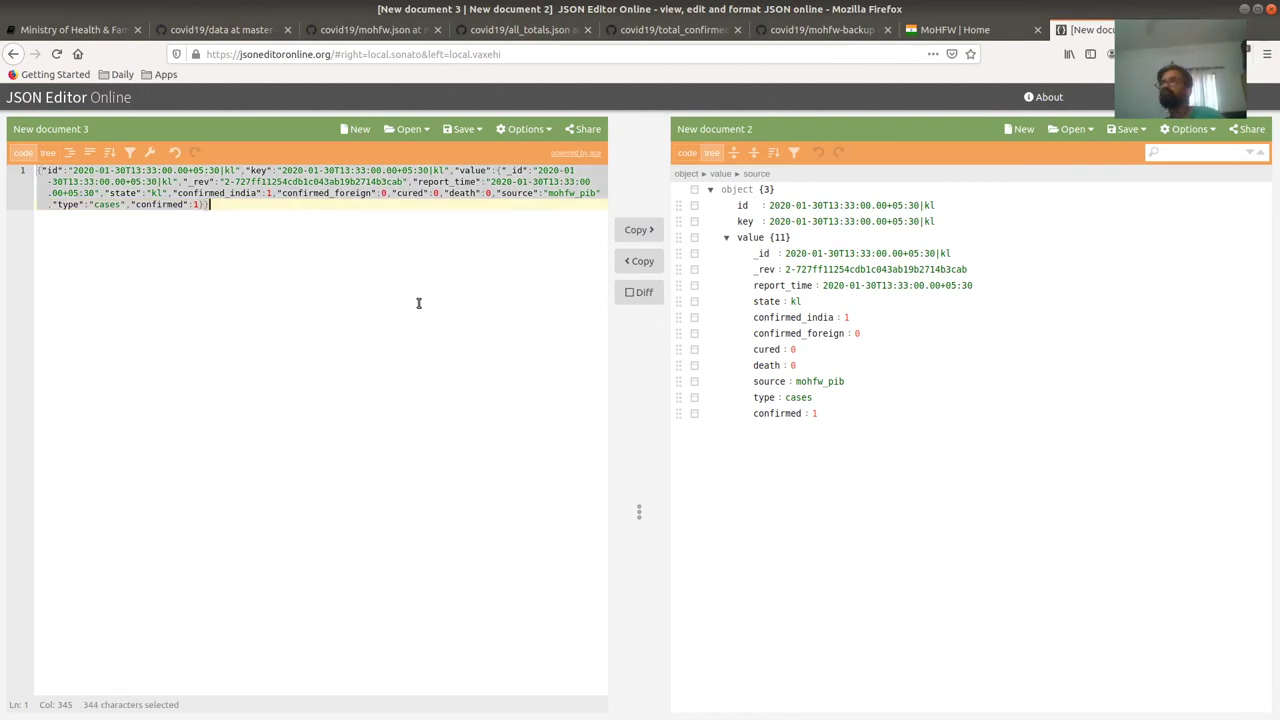
text({"id":"2020-04-03T18:00:00.00+05:30|wb","key":"2020-04-03T18:00:00.00+05:30|wb","value":{"_id":"2020-04-03T18:00:00.00+05:30|wb","_rev":"1-8c67184eb4611ac215a1623d80862cc9","state":"wb","report_time":"2020-04-03T18:00:00.00+05:30","confirmed":63,"cured":3,"death":3,"source":"mohfw","type":"cases"}} })
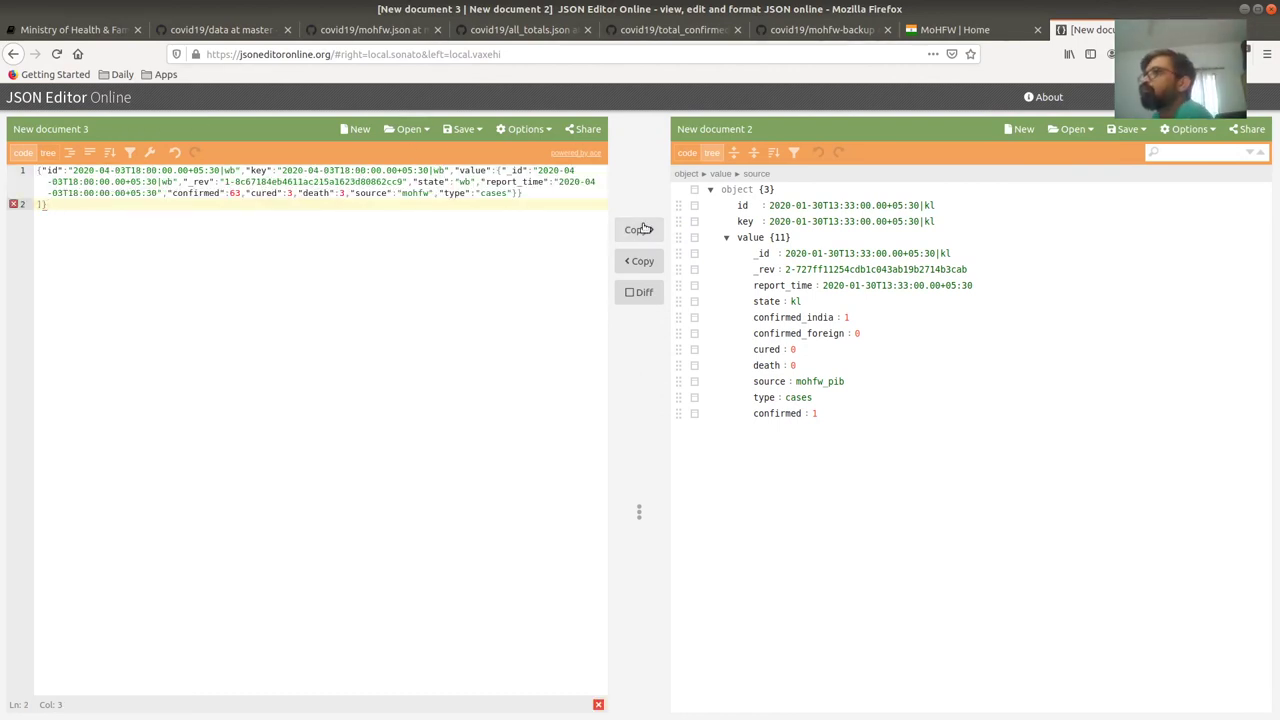
Step: Delete the stray closing brackets on the second line of New document 3, leaving only the single record
click(642, 229)
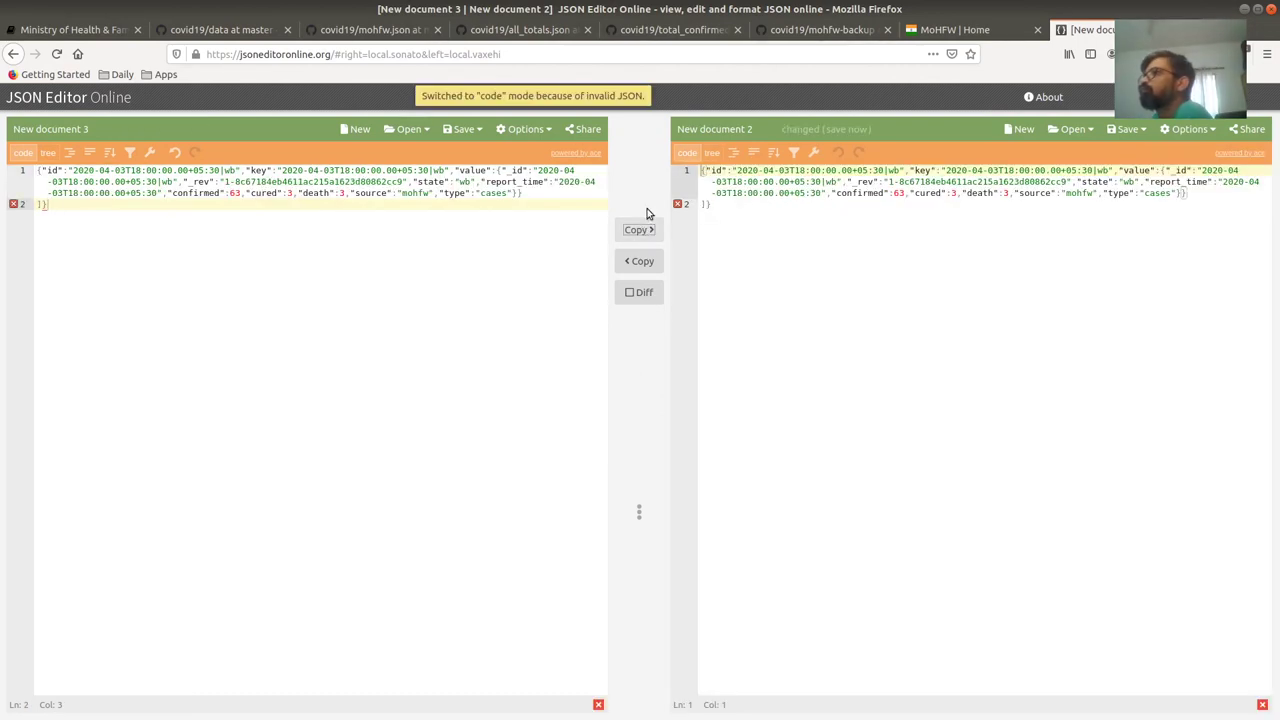
click(712, 155)
click(241, 234)
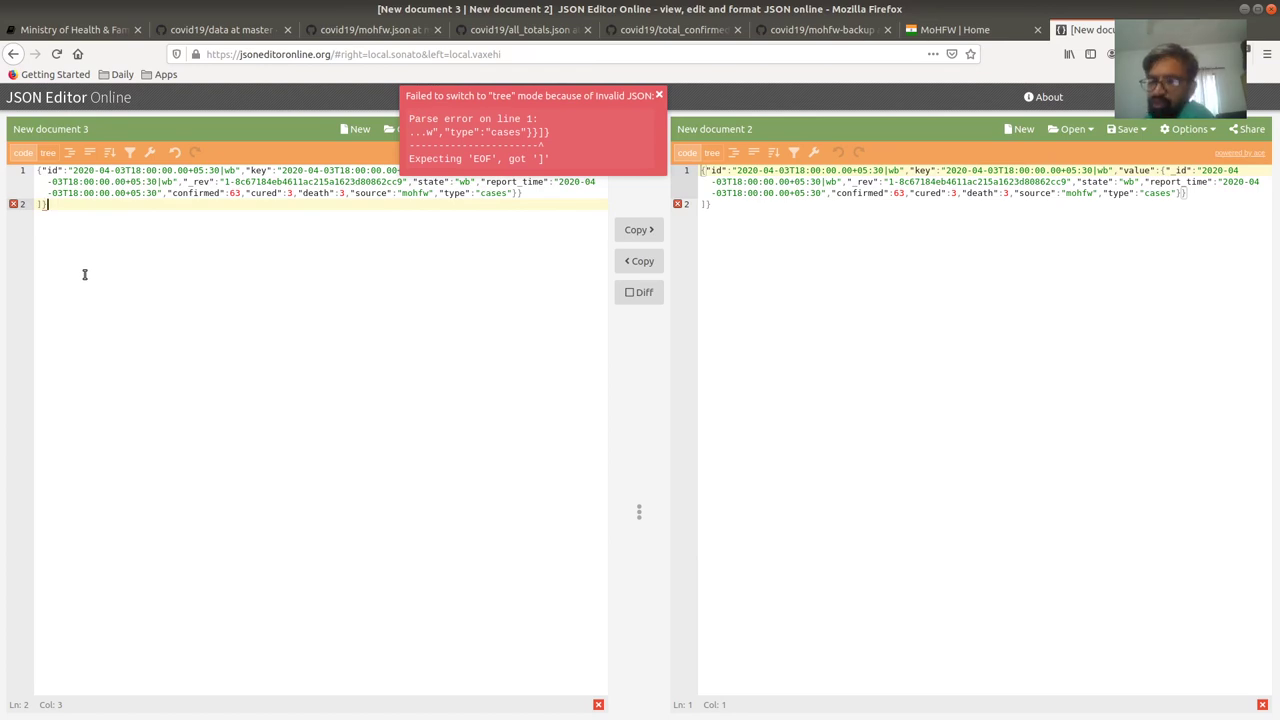
key(BackSpace)
key(BackSpace)
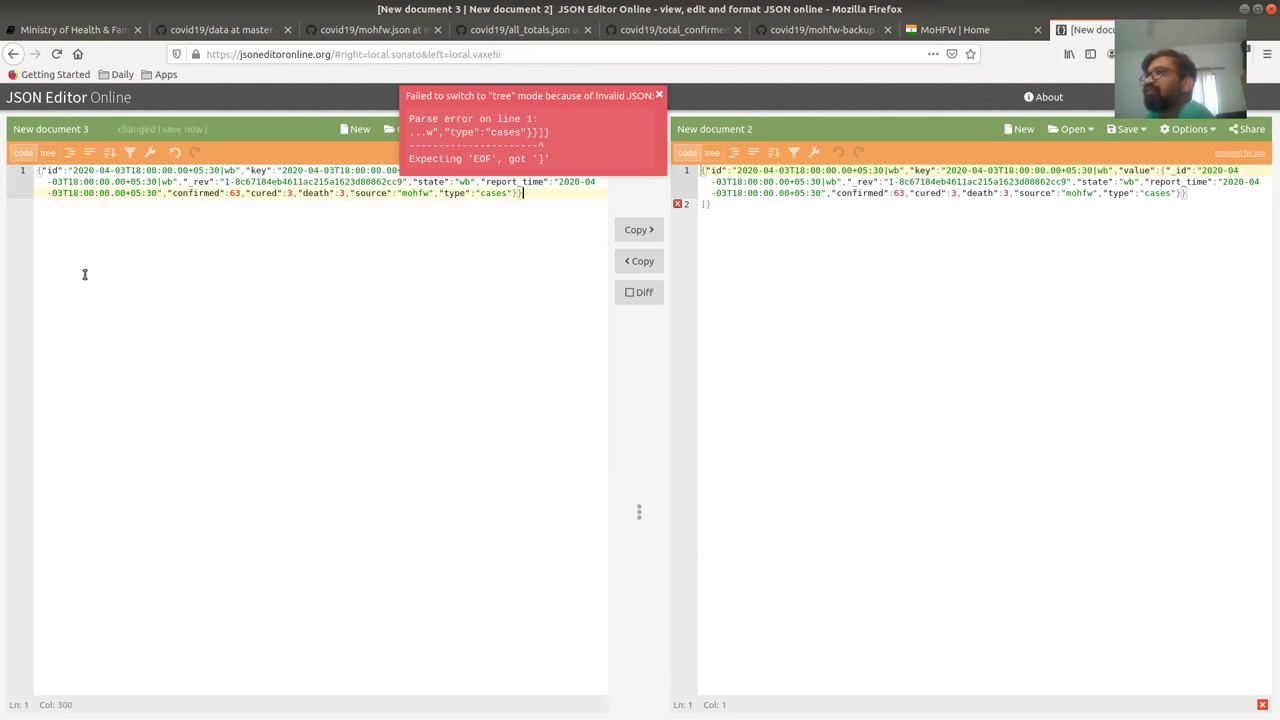
Step: Copy the corrected record from New document 3 into New document 2 and format it with indentation
click(659, 95)
click(637, 232)
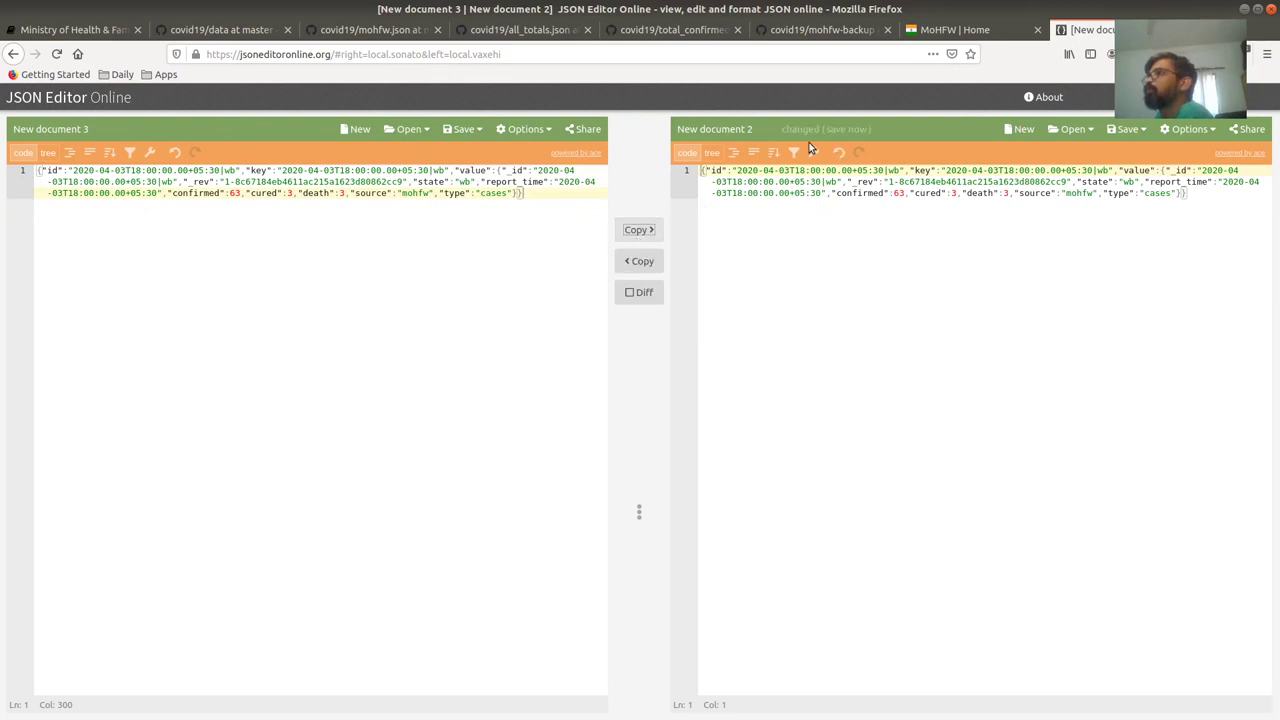
click(734, 153)
Step: Examine the formatted record's value block and the date and state code parts of its id in New document 2
drag(832, 485, 686, 198)
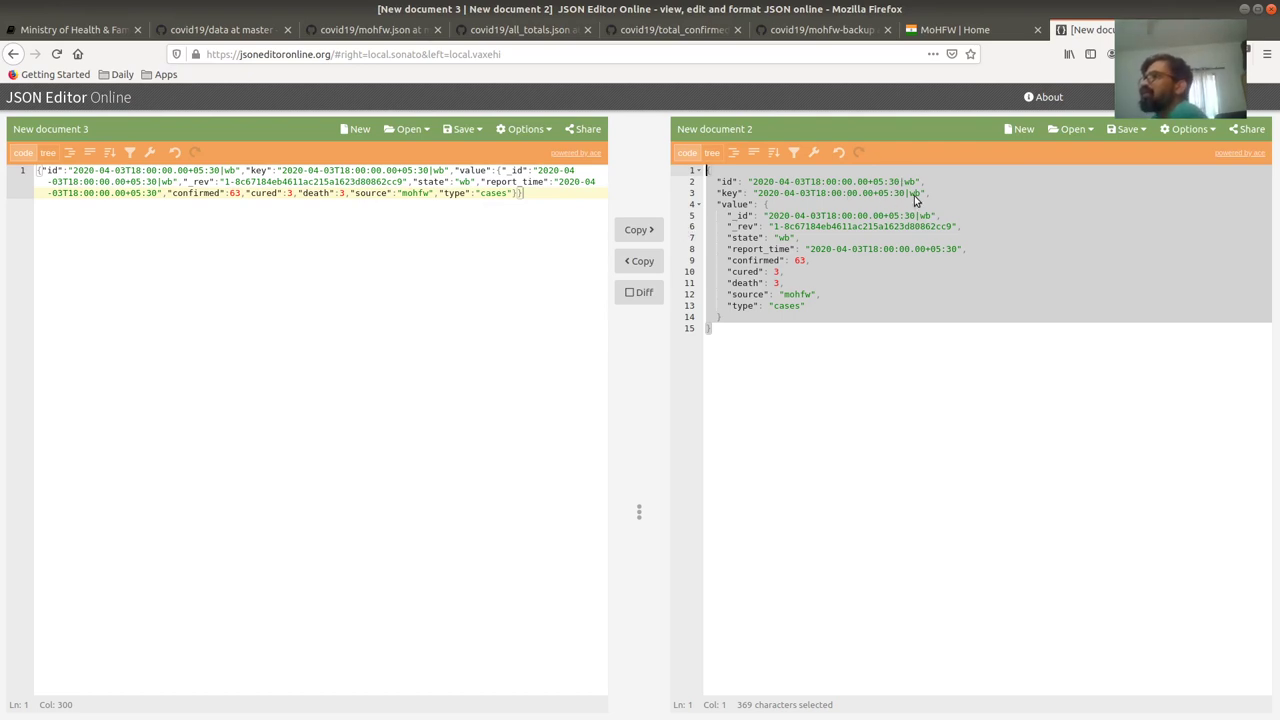
click(754, 194)
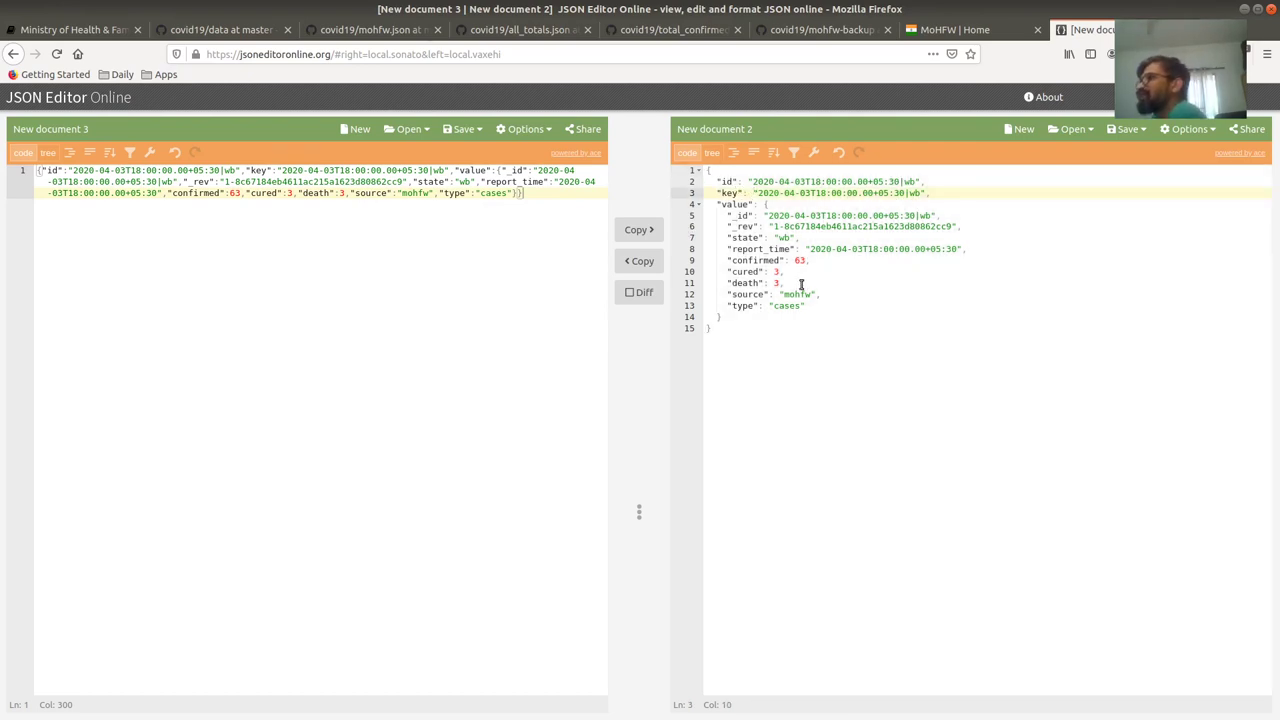
drag(722, 215, 807, 318)
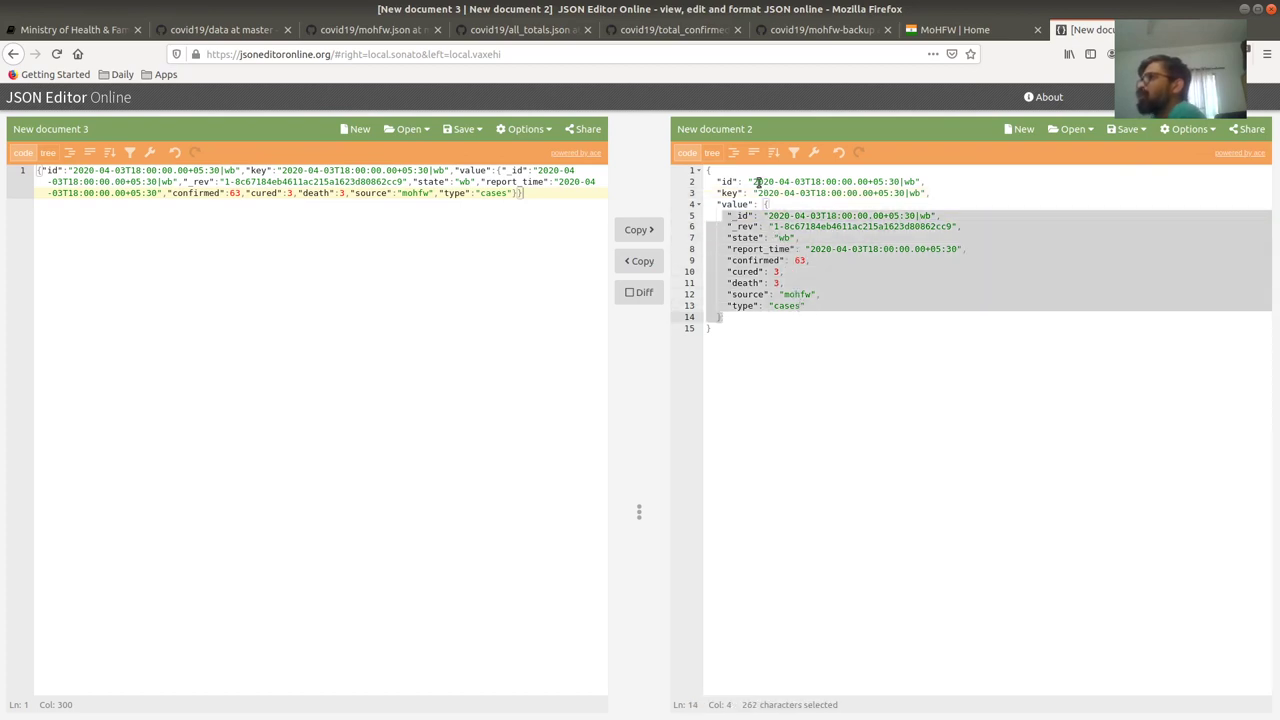
drag(754, 181, 905, 181)
double_click(911, 182)
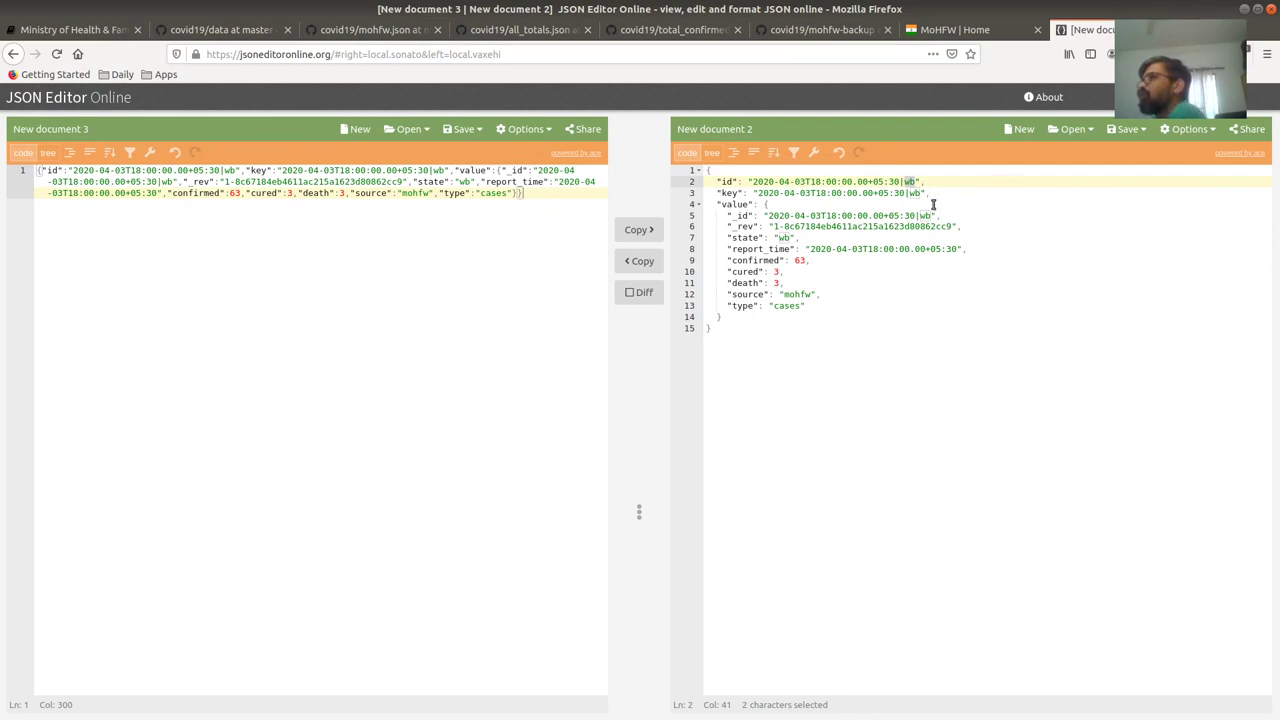
click(906, 192)
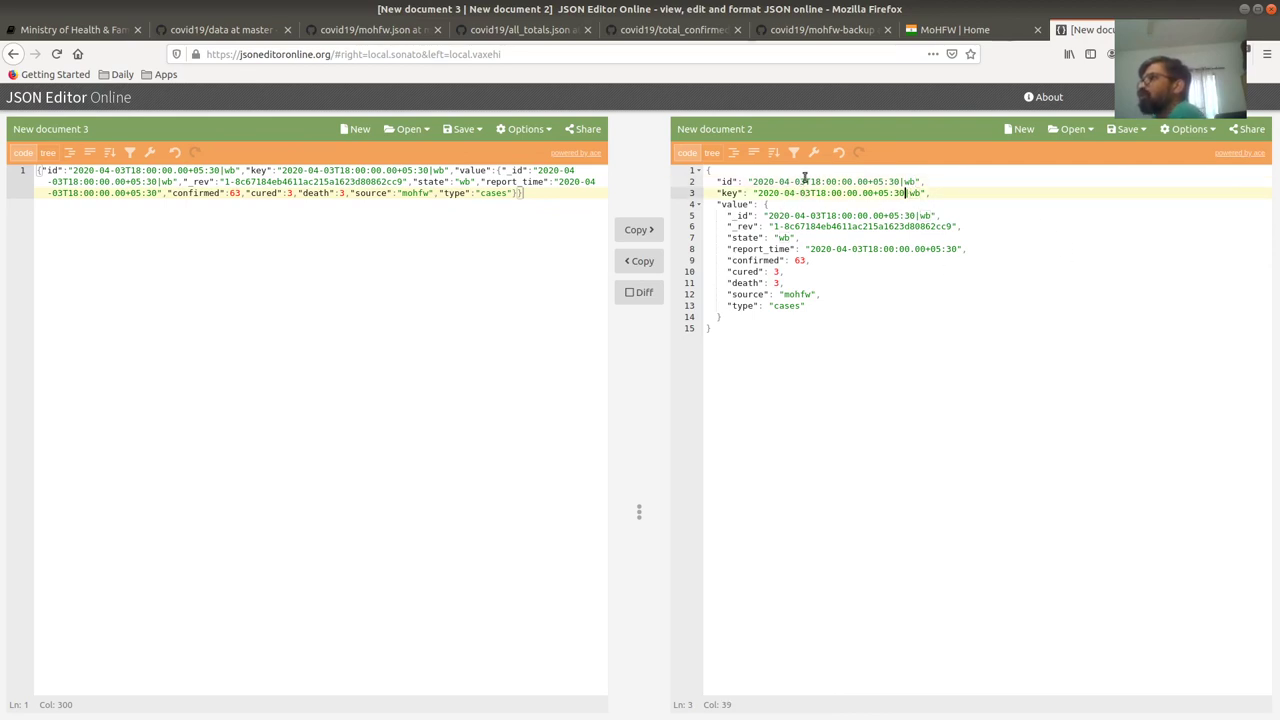
drag(808, 182, 748, 182)
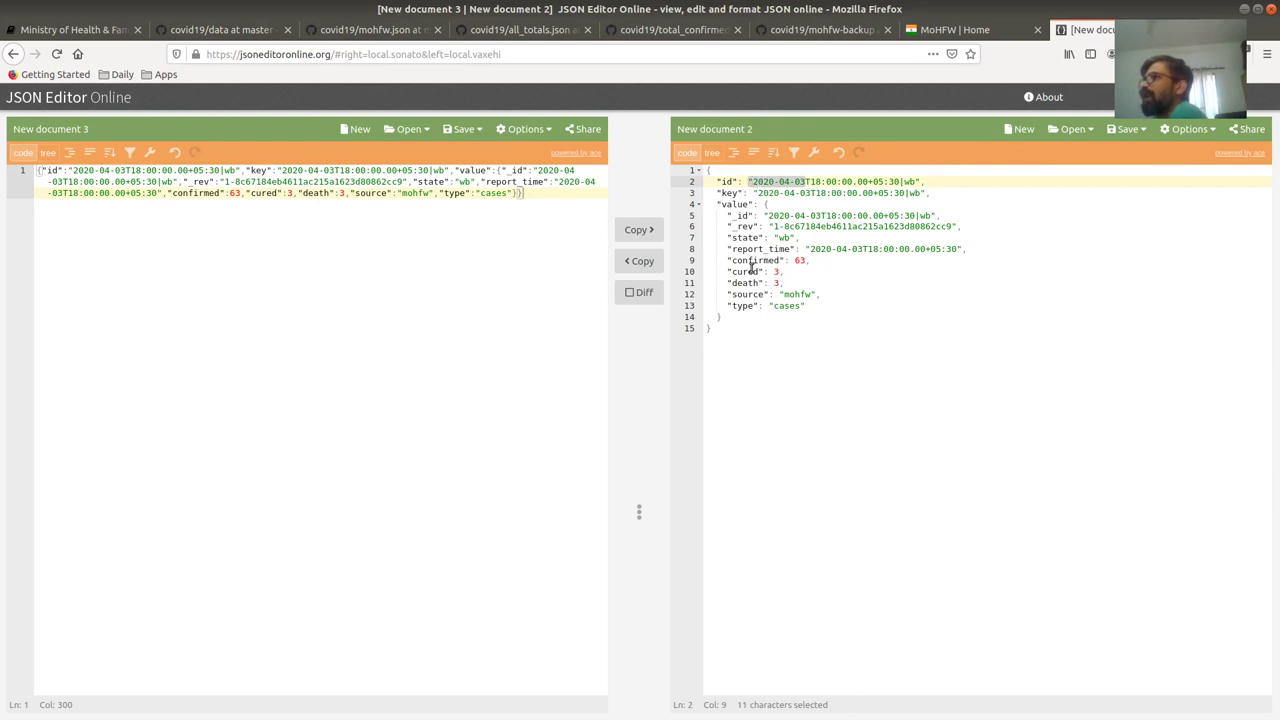
drag(747, 250, 971, 237)
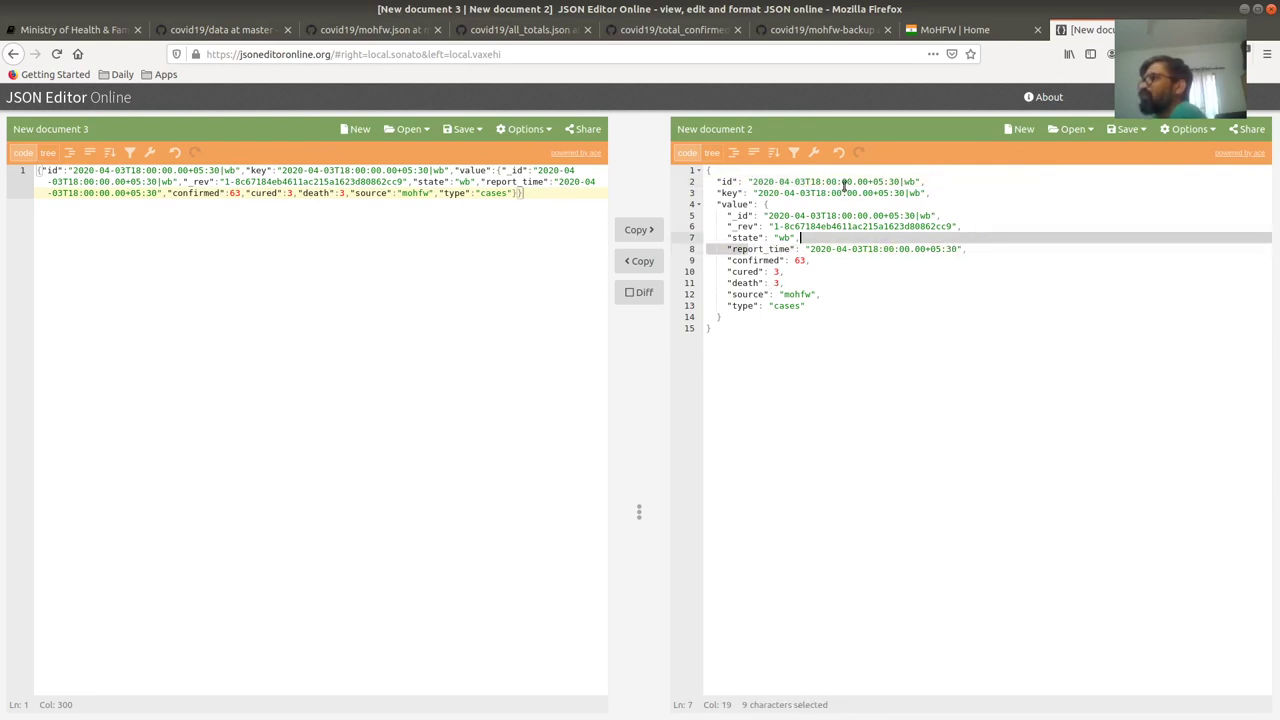
Step: Examine the confirmed, cured, death and source fields of the record in New document 2
double_click(745, 261)
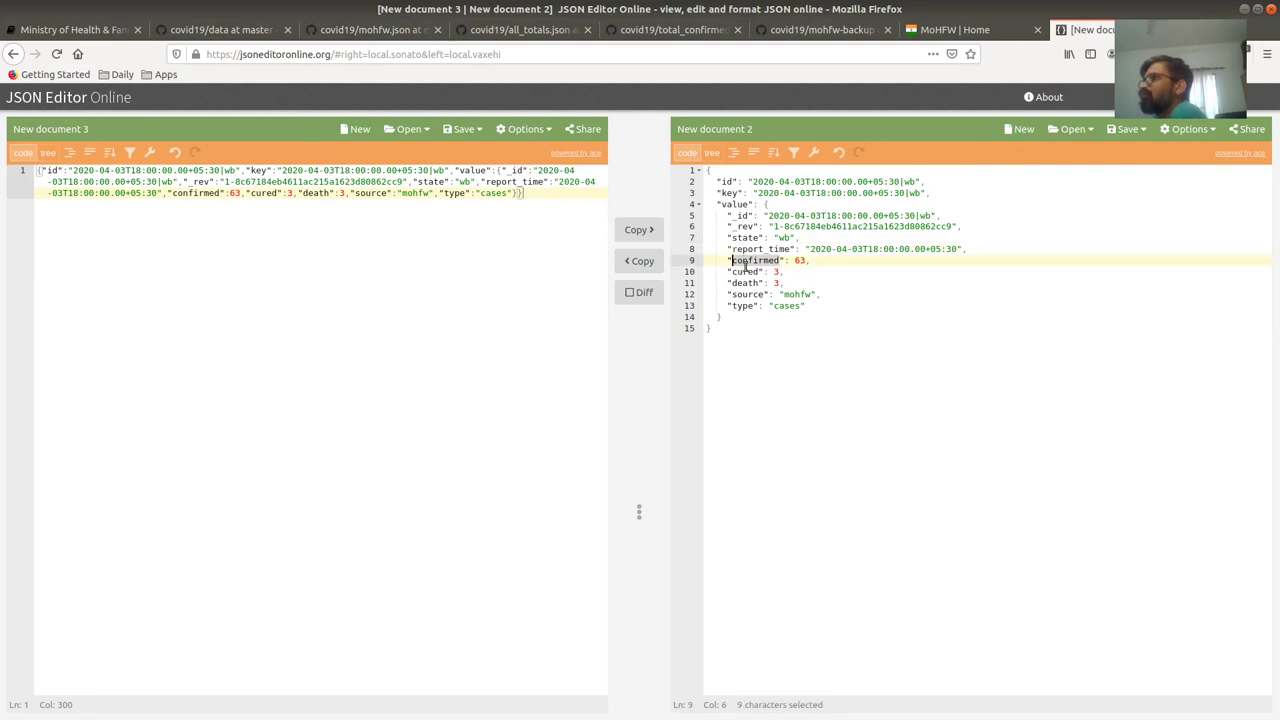
drag(810, 261, 730, 284)
click(768, 294)
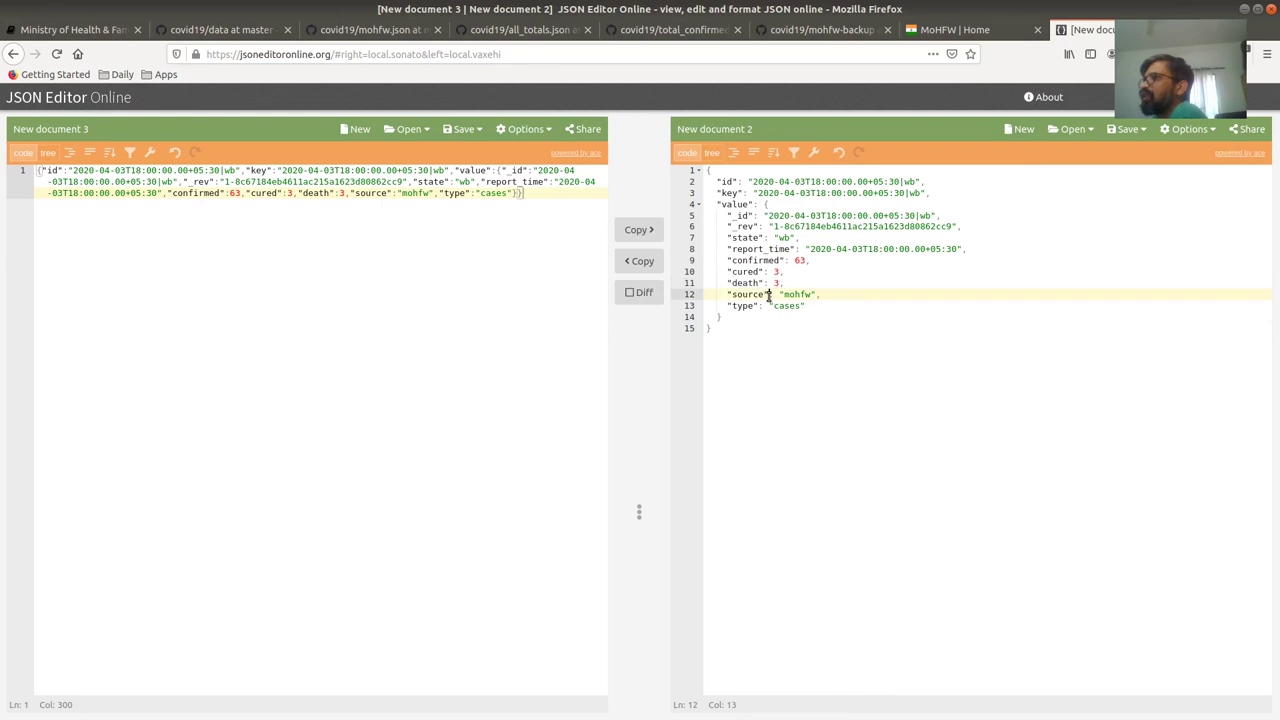
click(745, 276)
click(711, 328)
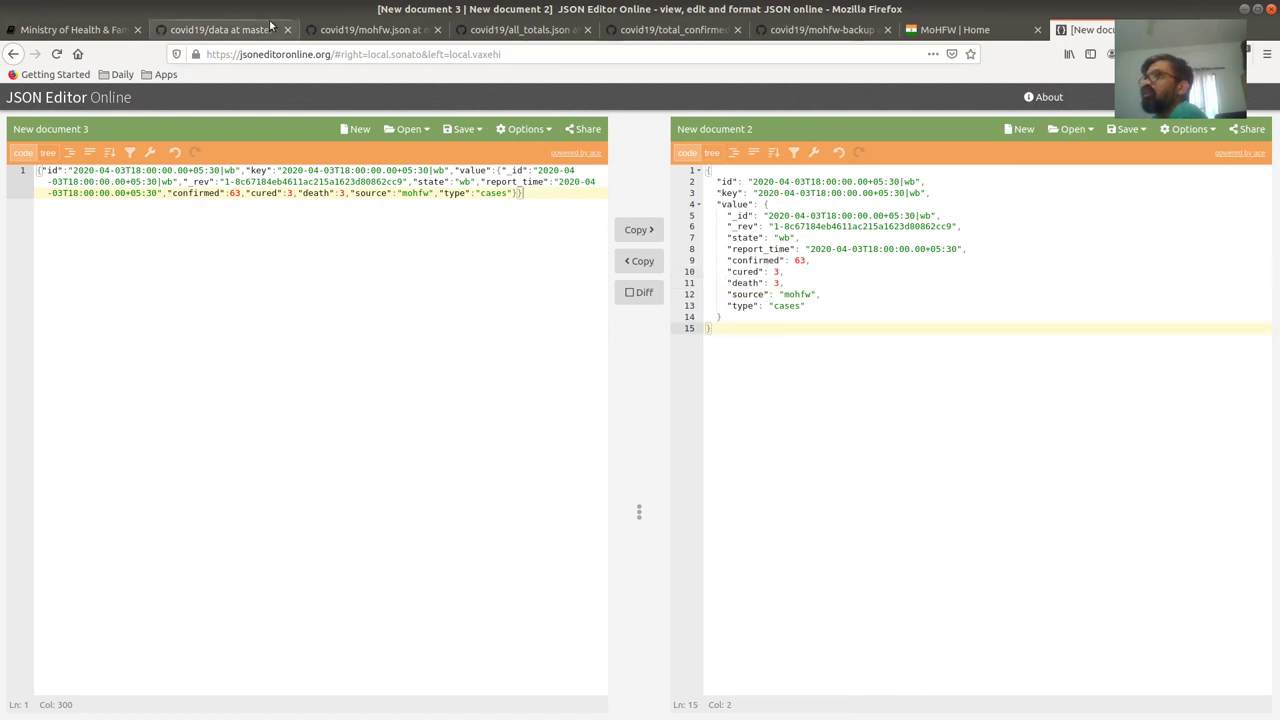
Step: Check the West Bengal row of the state table on the MoHFW website against the record in JSON Editor Online
click(962, 30)
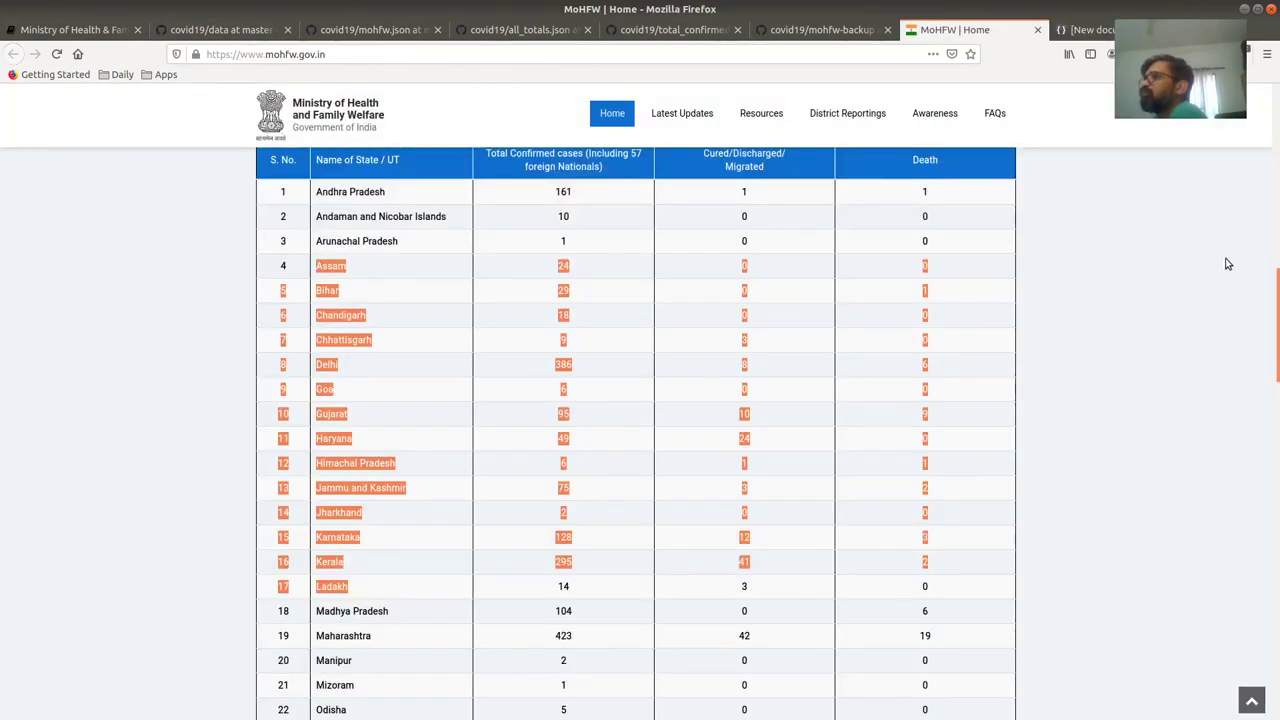
scroll(1114, 257, down, 6)
scroll(1120, 246, up, 1)
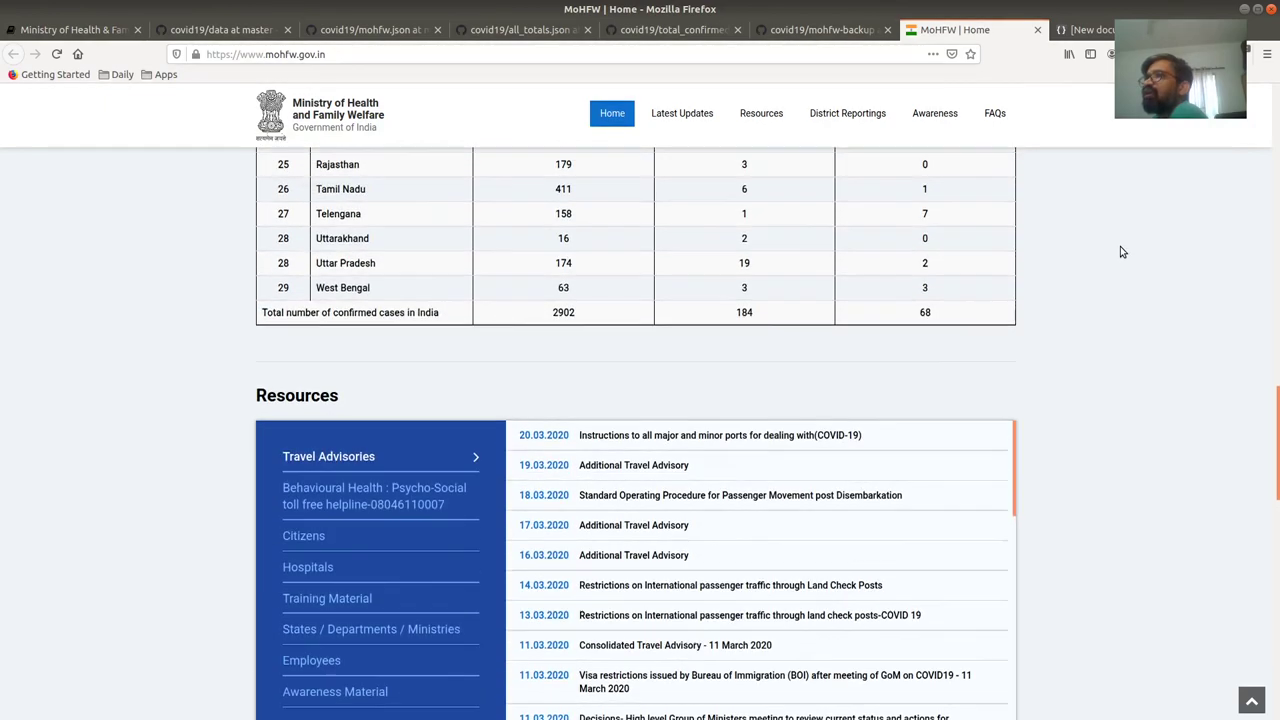
drag(537, 300, 977, 307)
click(1095, 29)
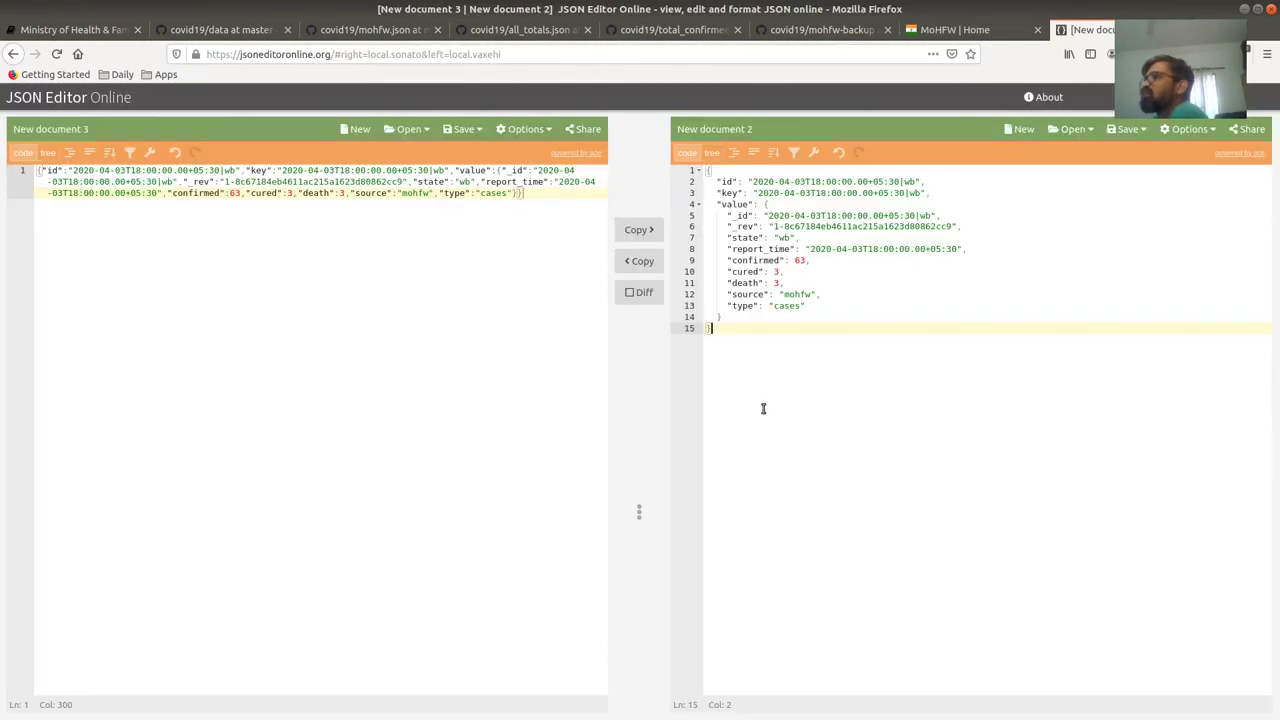
key(ctrl+a)
click(904, 413)
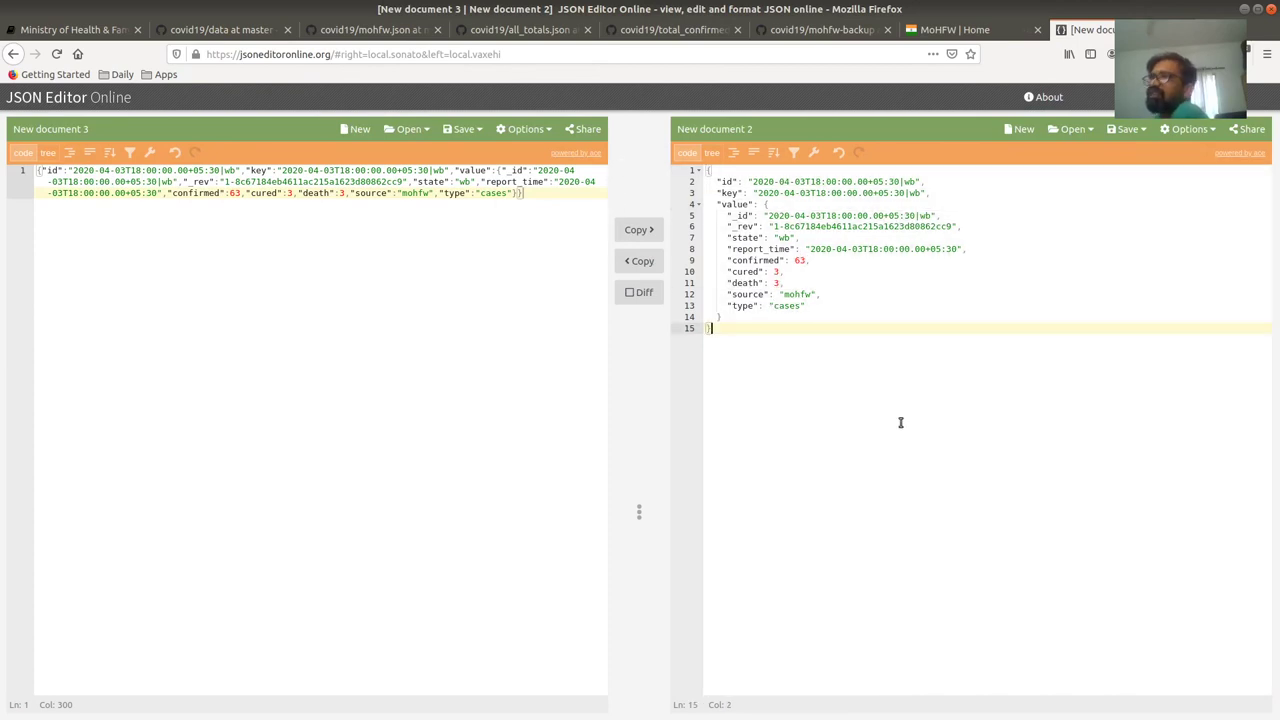
Step: Highlight the confirmed_foreign and confirmed_india fields in the Parsed Data sample on the DataMeet ministry page
click(222, 29)
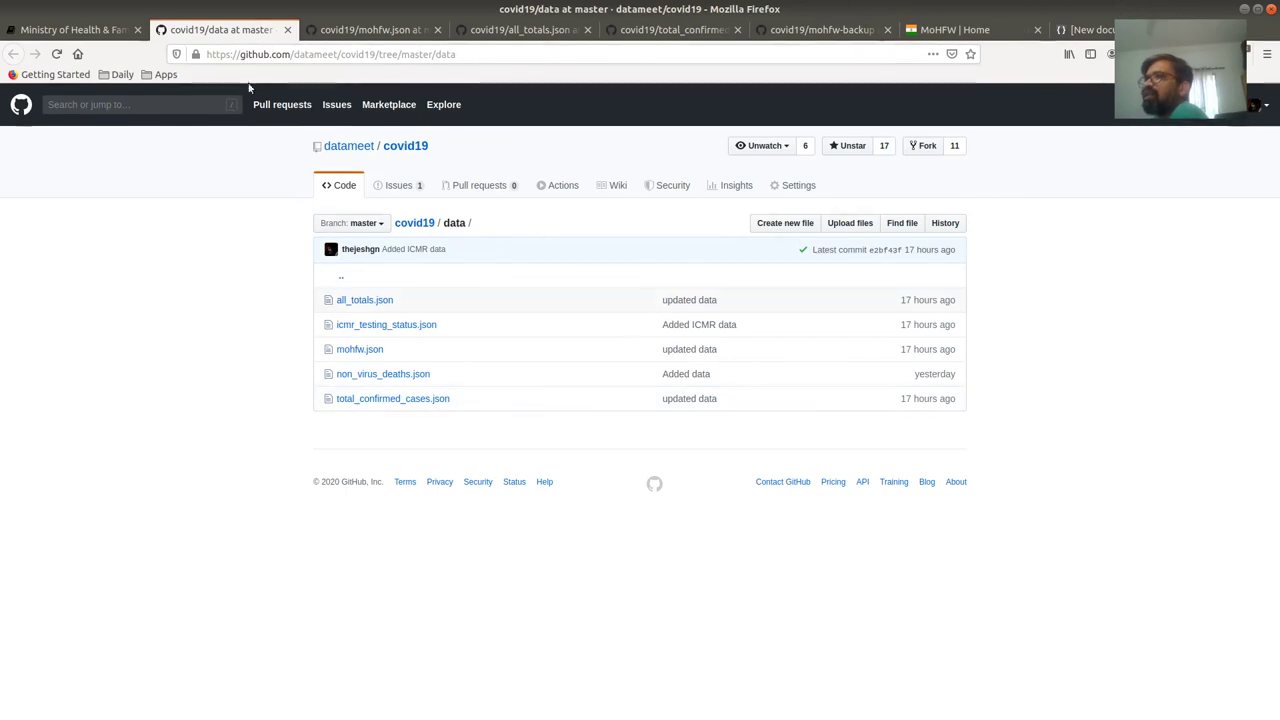
click(90, 29)
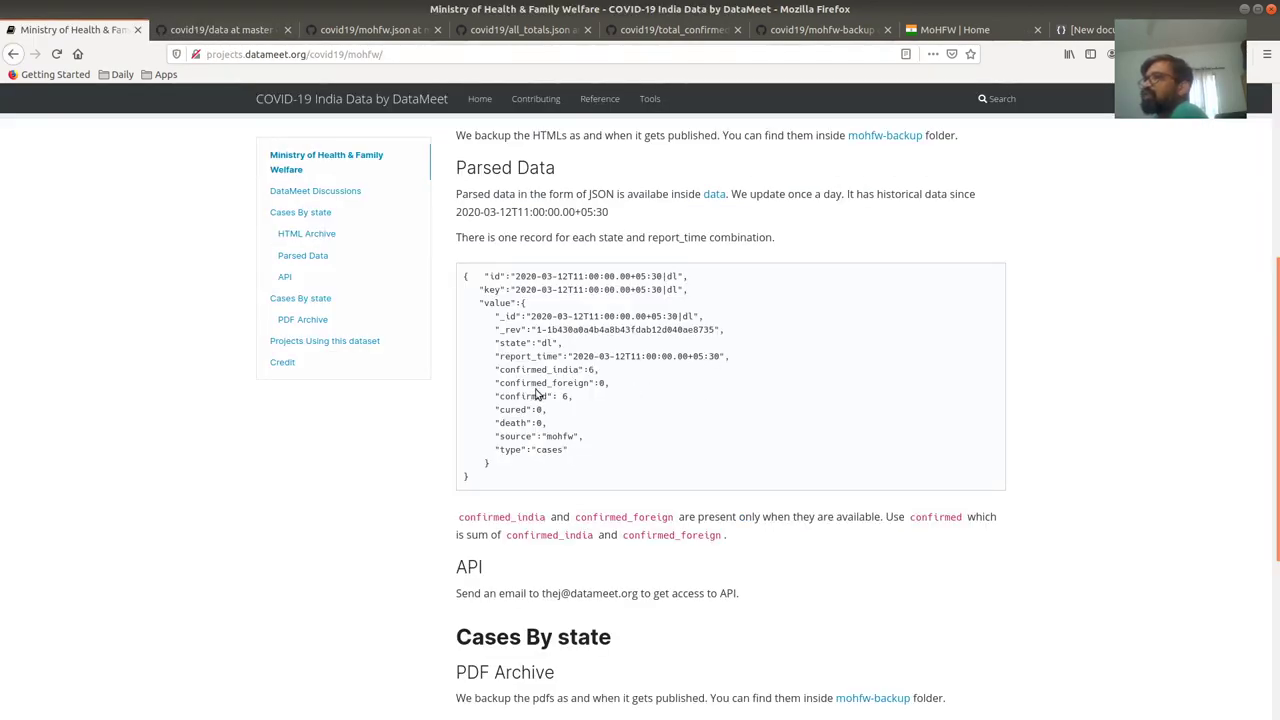
double_click(532, 384)
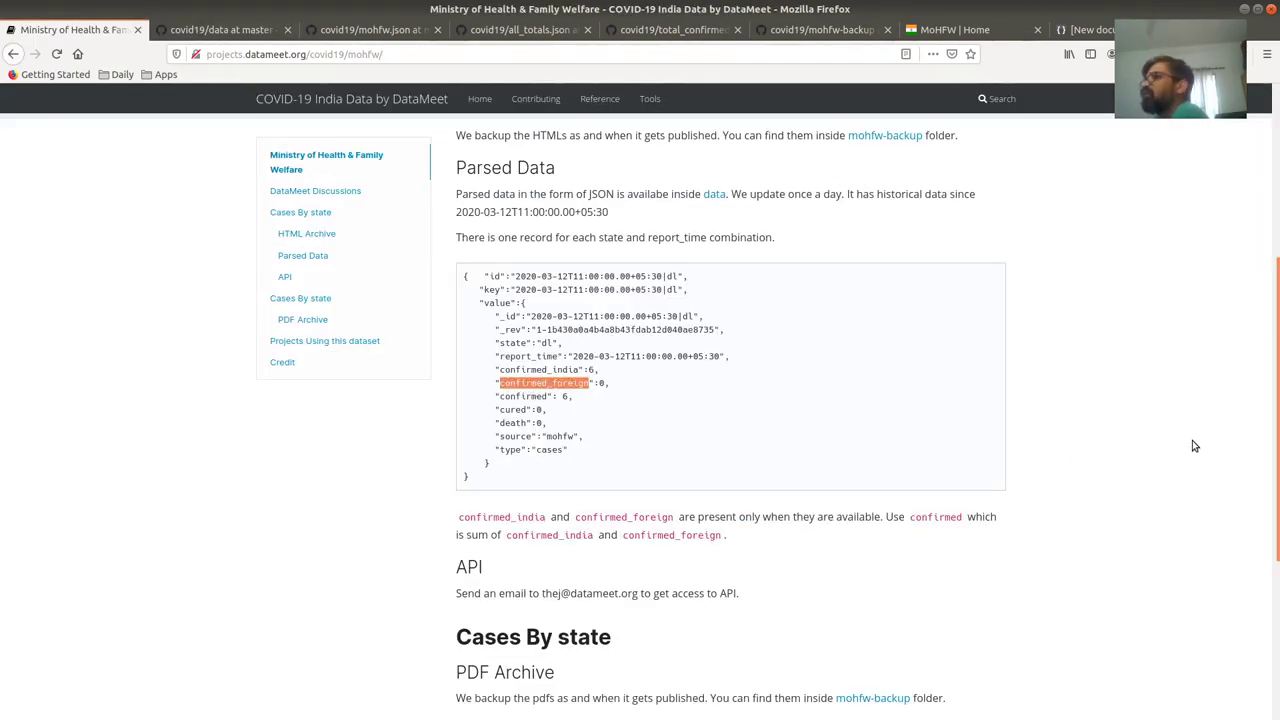
click(668, 410)
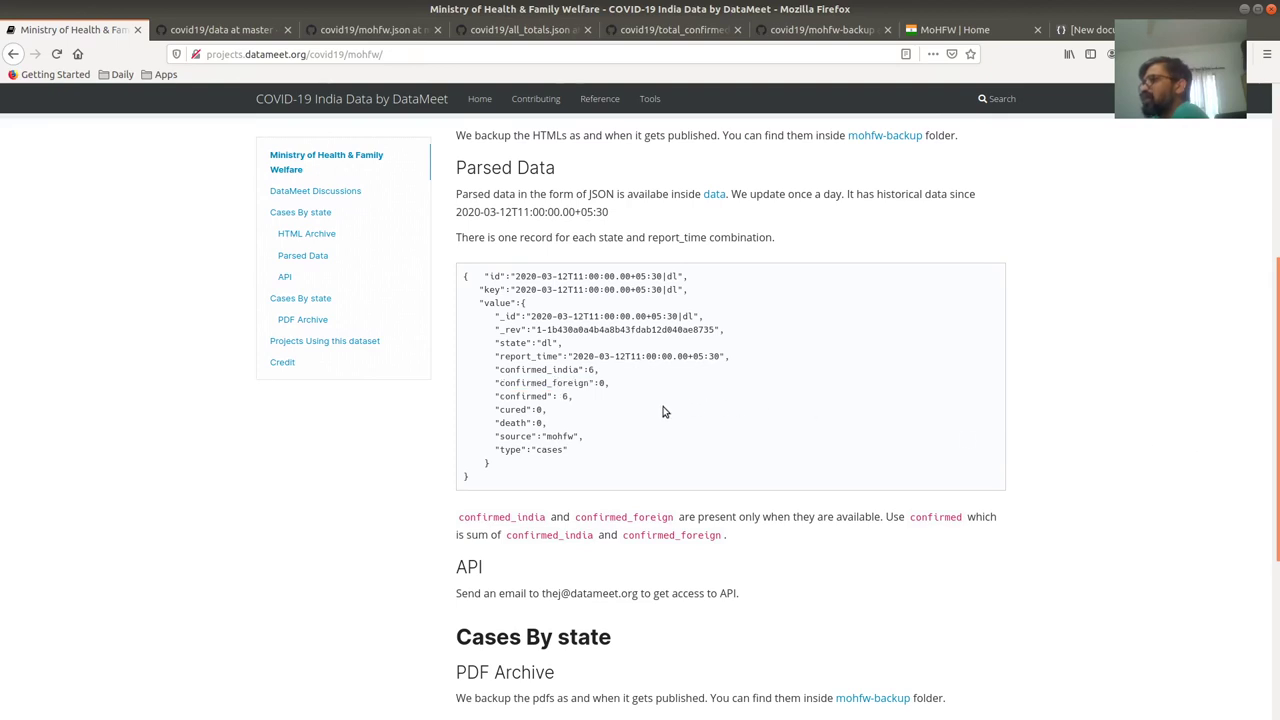
double_click(520, 370)
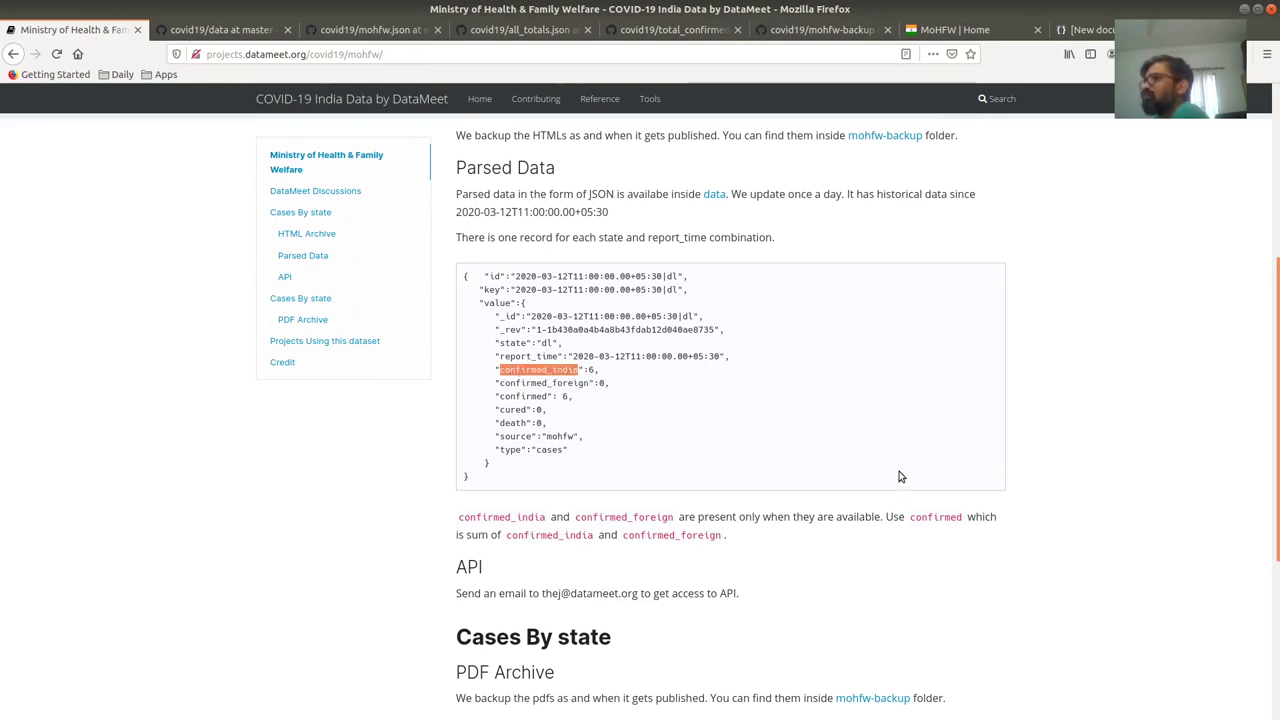
Step: Return to JSON Editor Online and highlight the confirmed field and the whole record in New document 2
click(1088, 29)
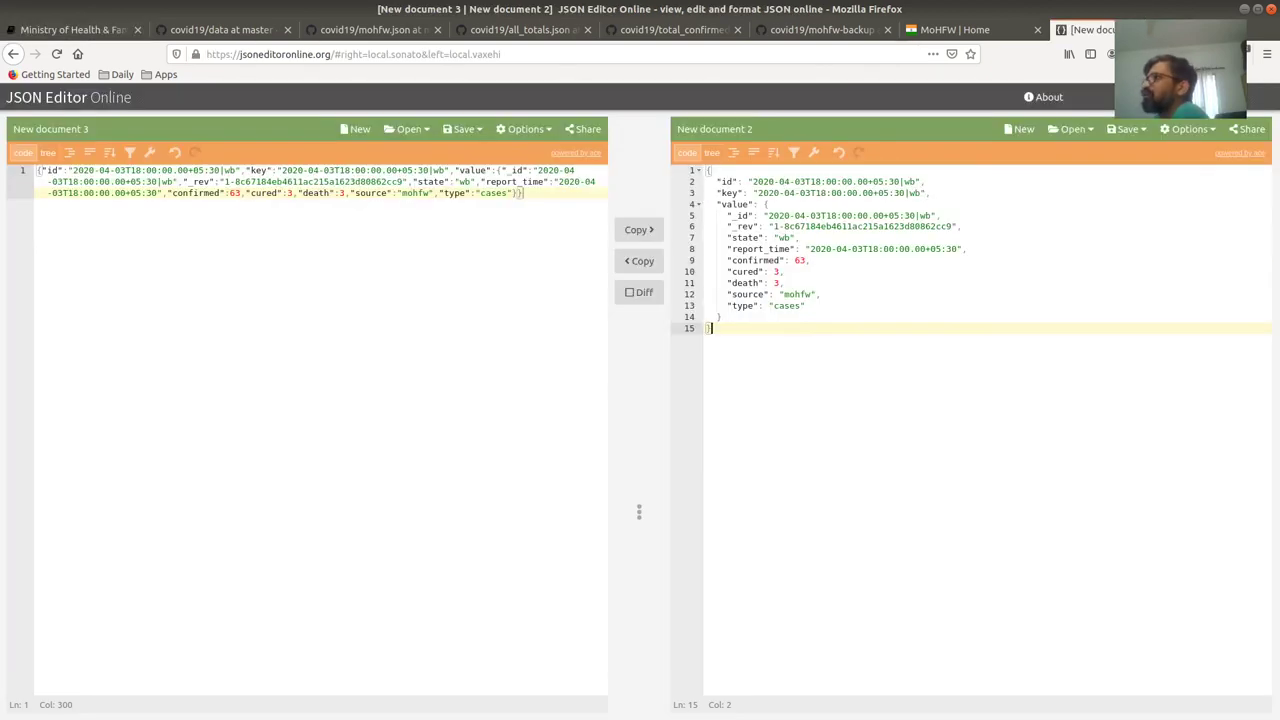
double_click(762, 259)
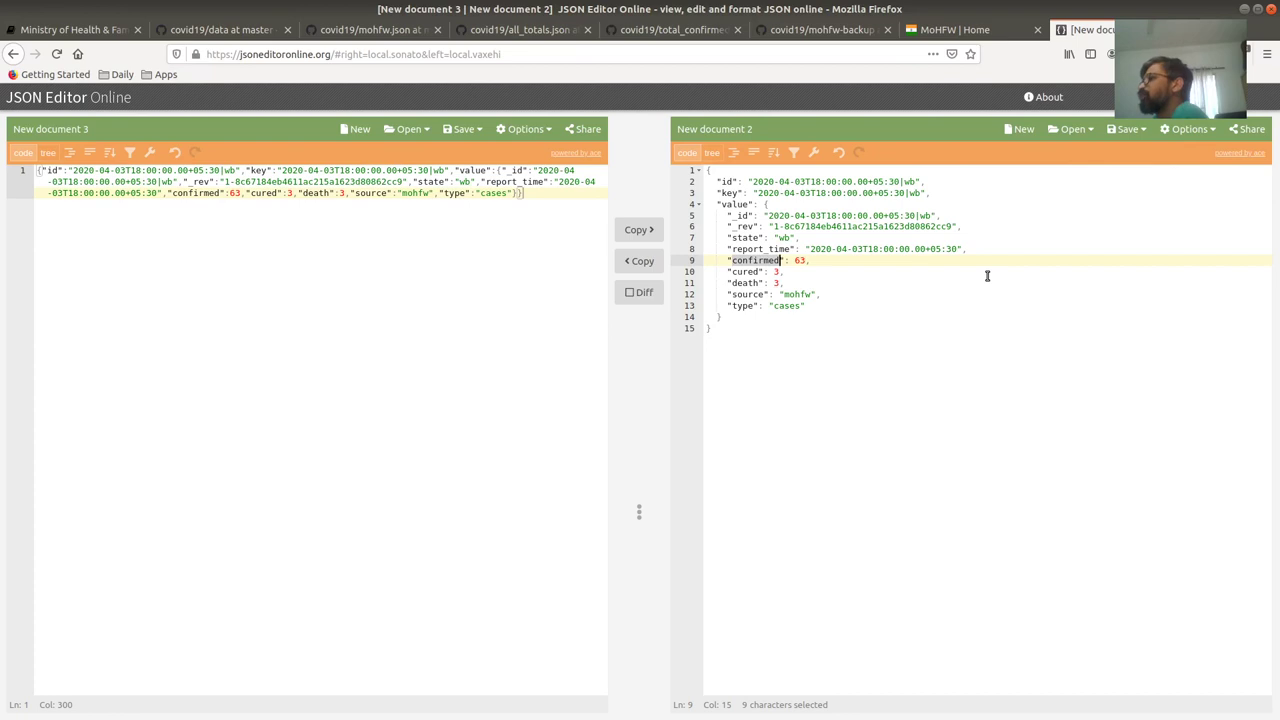
drag(774, 357, 712, 138)
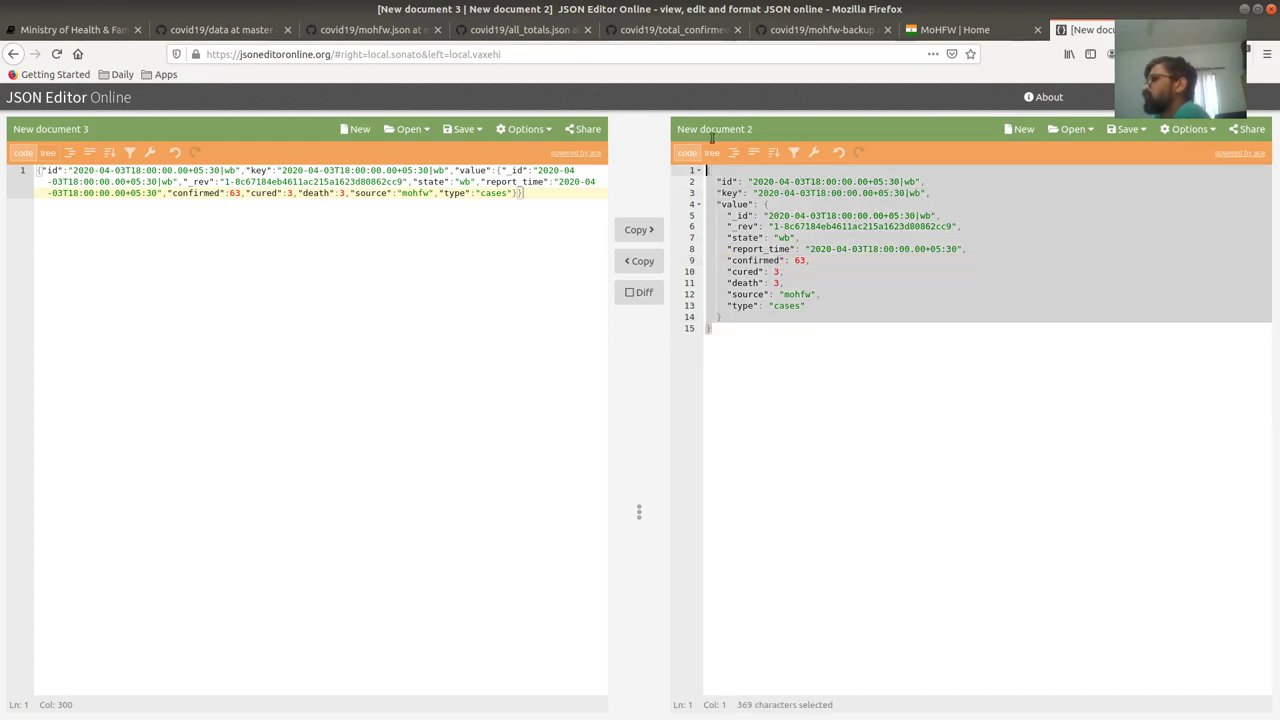
click(790, 443)
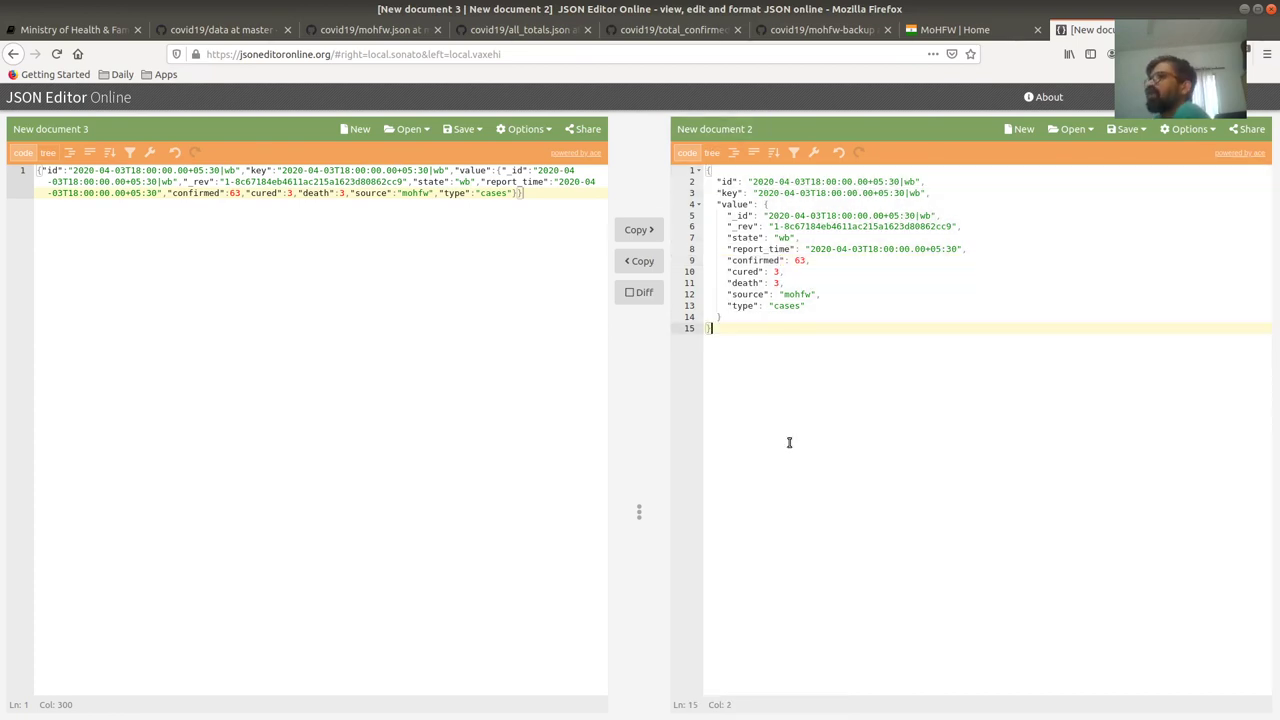
Step: Review the last records of mohfw.json on GitHub, from their id fields across to the confirmed and cured values
click(225, 30)
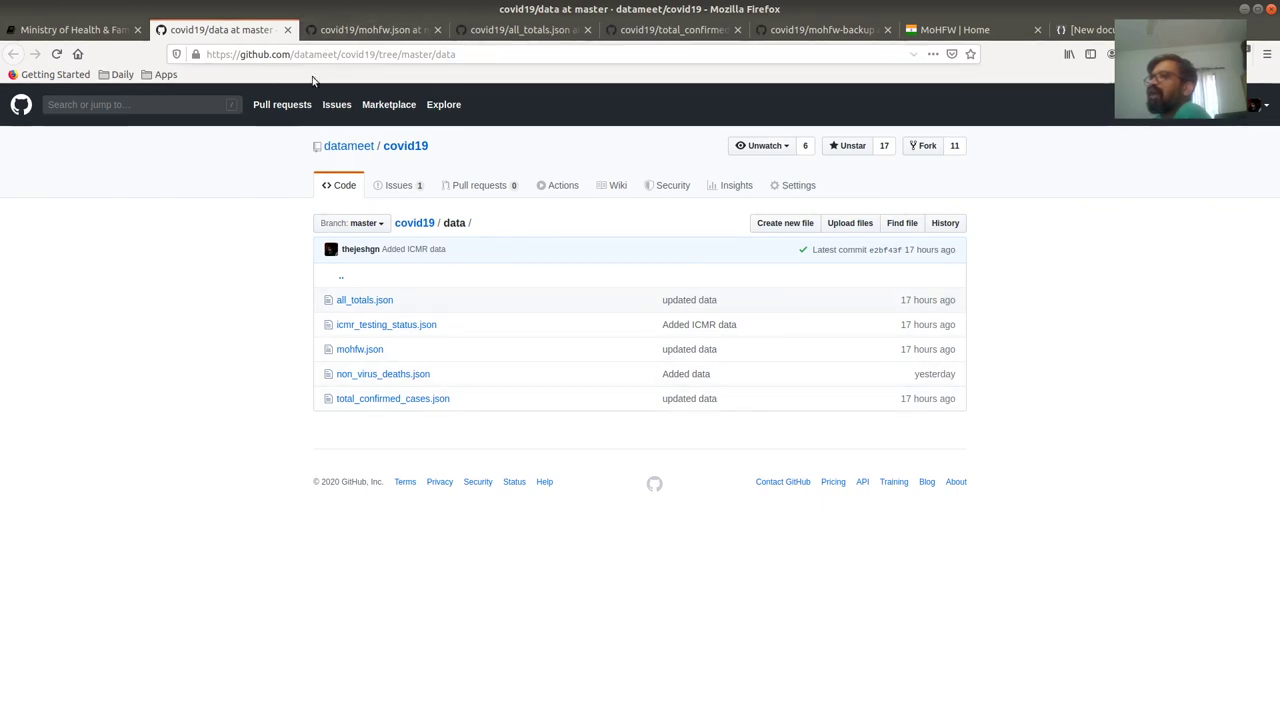
key(ctrl+Tab)
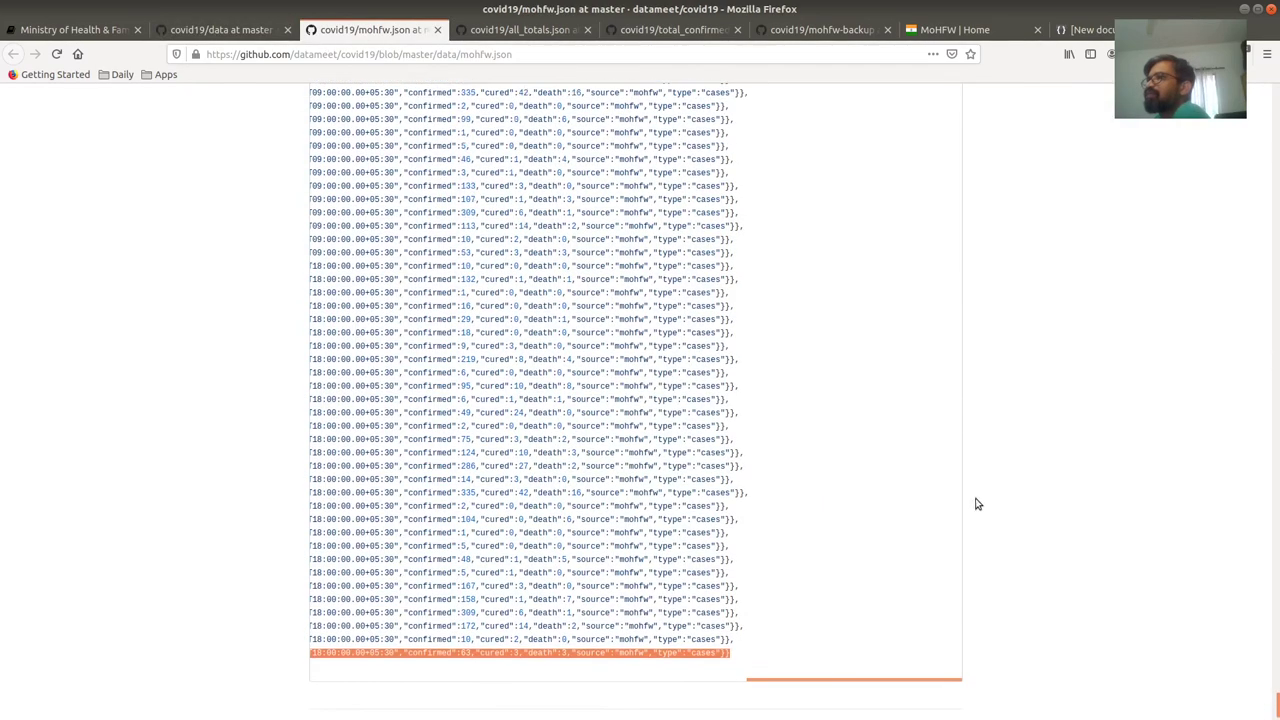
scroll(850, 620, up, 2)
scroll(825, 659, down, 3)
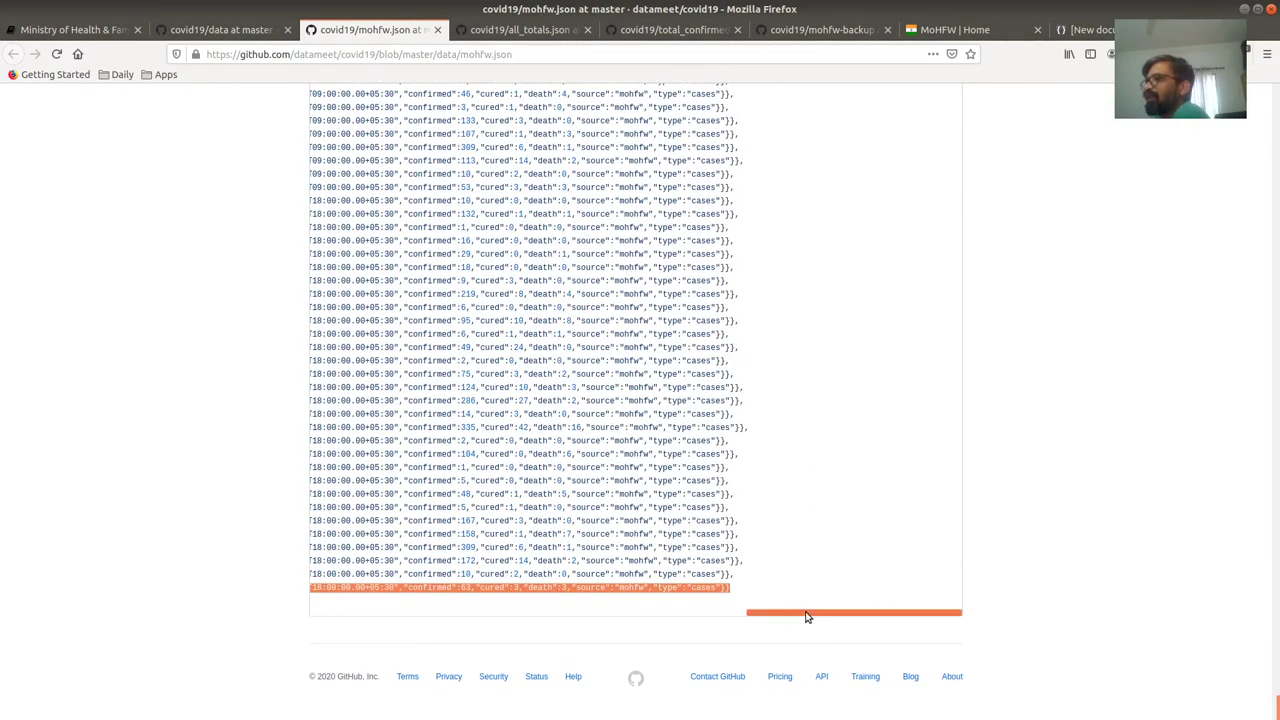
drag(806, 614, 337, 610)
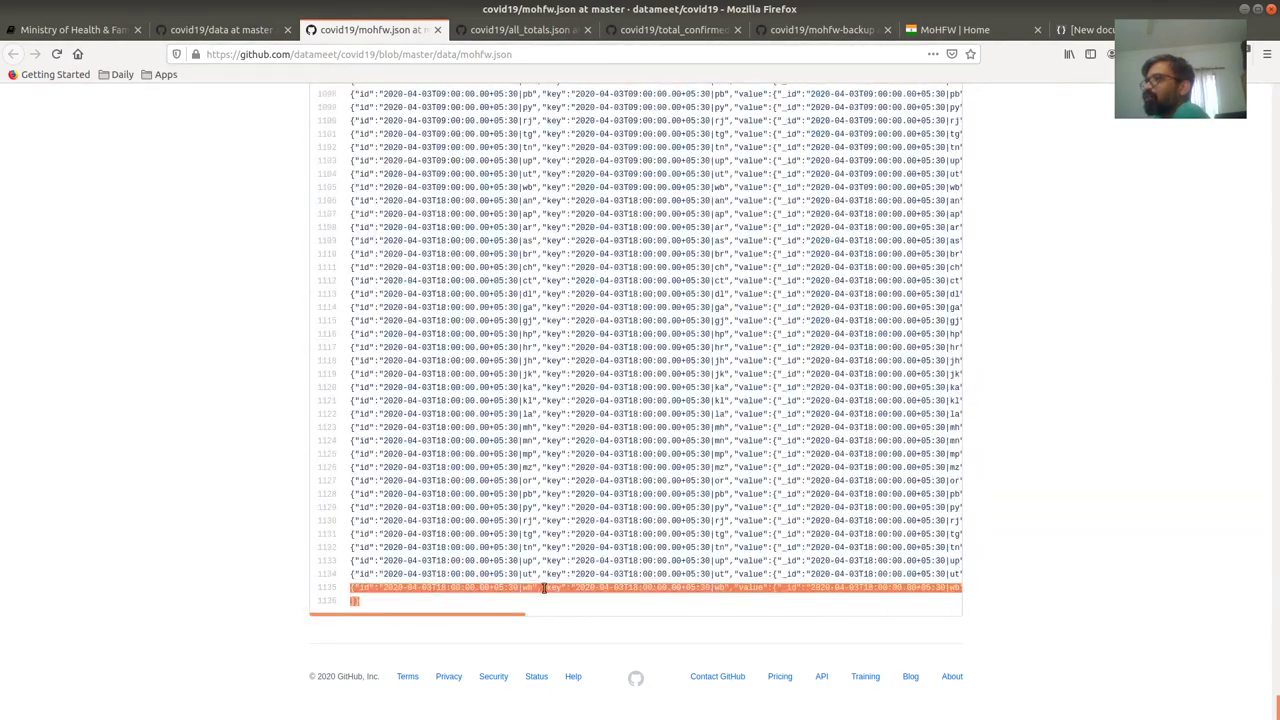
click(1068, 455)
scroll(1068, 455, up, 10)
scroll(1068, 457, down, 8)
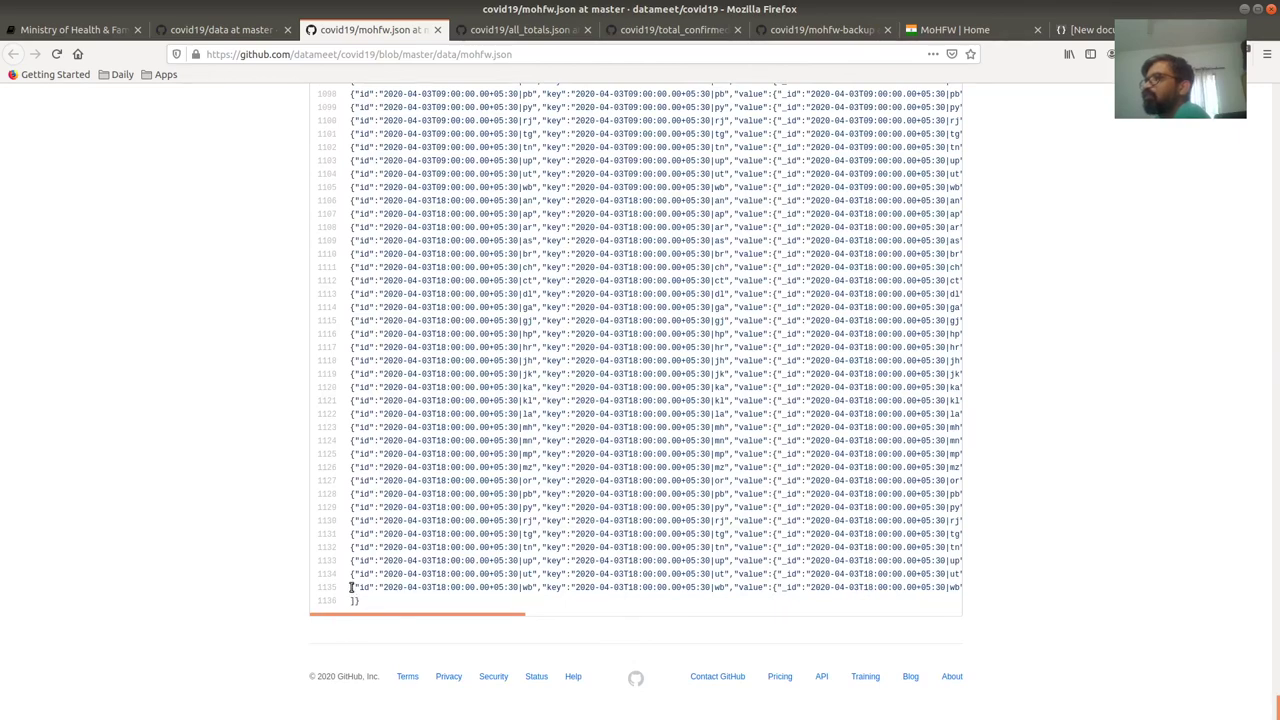
scroll(1049, 569, right, 10)
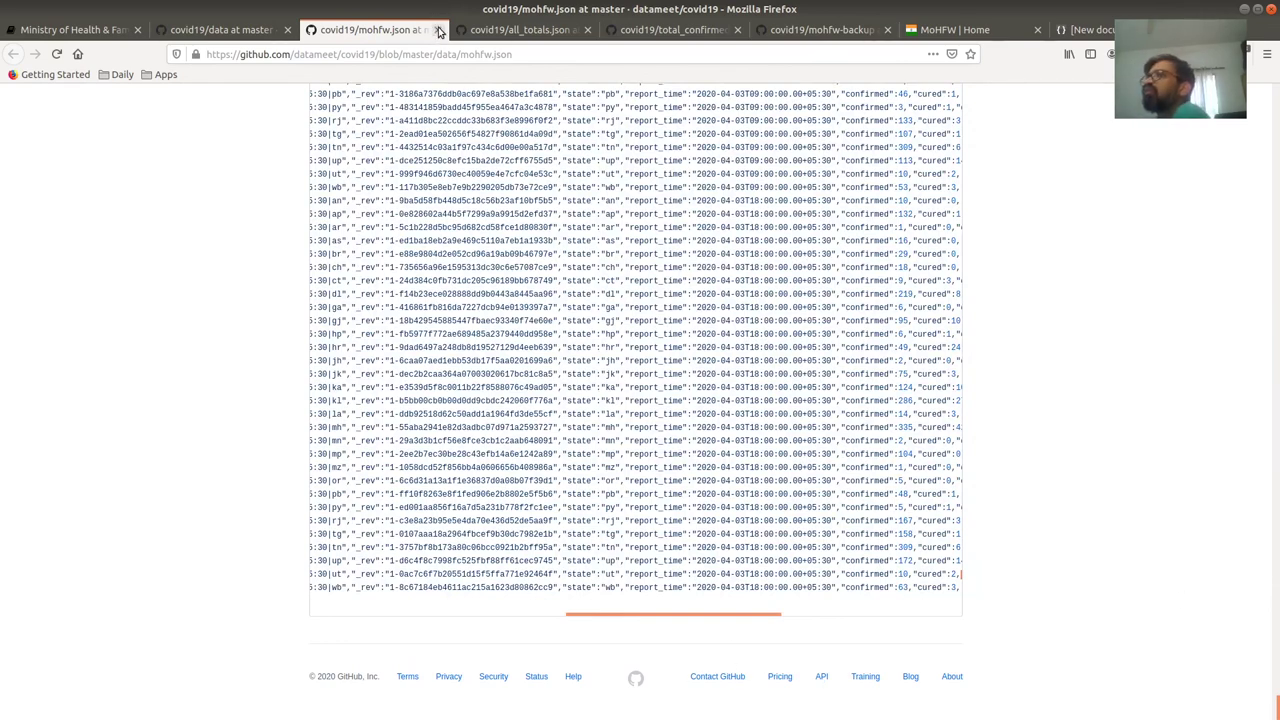
Step: View all_totals.json on GitHub, and read total_confirmed_cases.json down to its latest entries
click(495, 32)
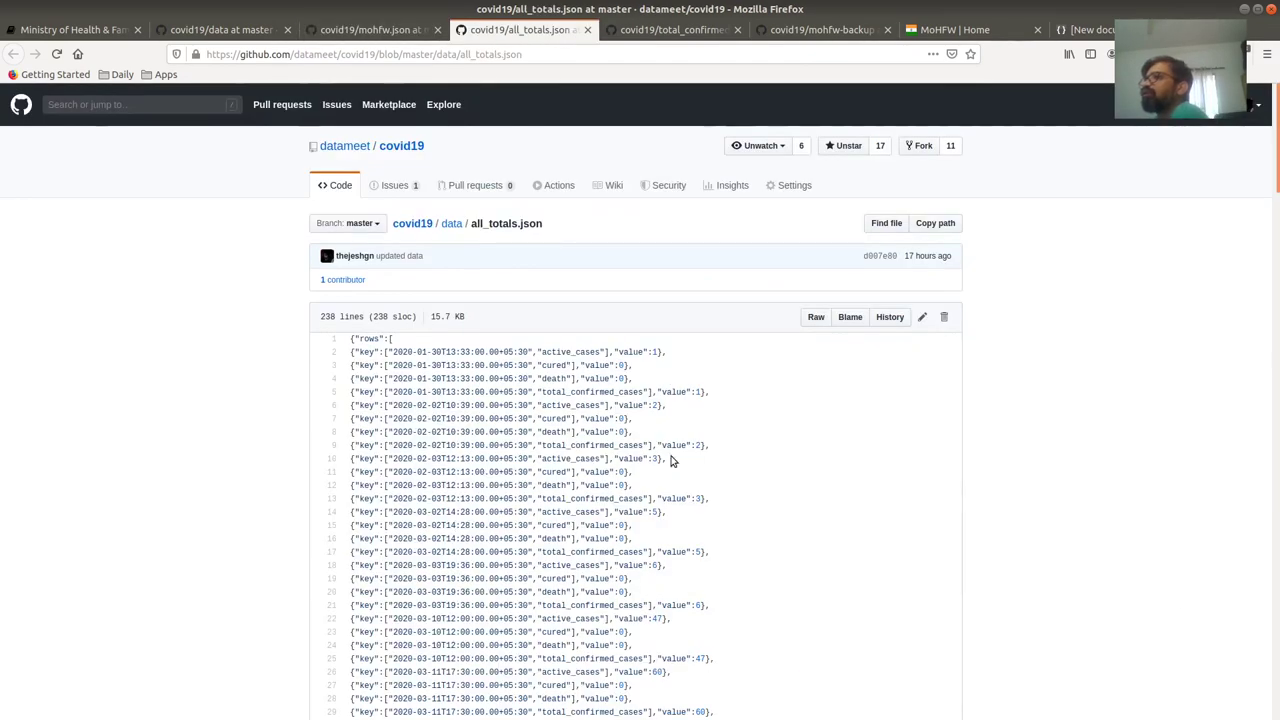
click(675, 30)
scroll(850, 459, down, 5)
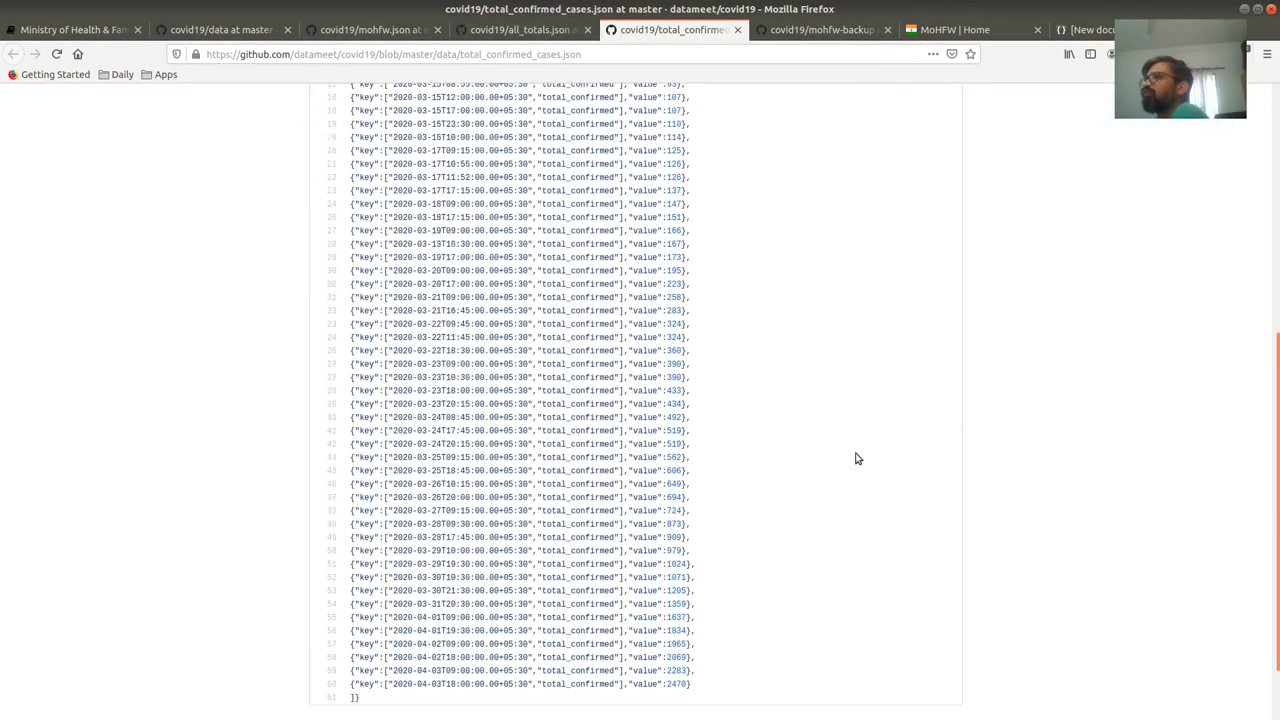
Step: Highlight the value of the latest total_confirmed entry at the end of total_confirmed_cases.json
scroll(855, 459, down, 2)
drag(696, 598, 418, 278)
click(682, 606)
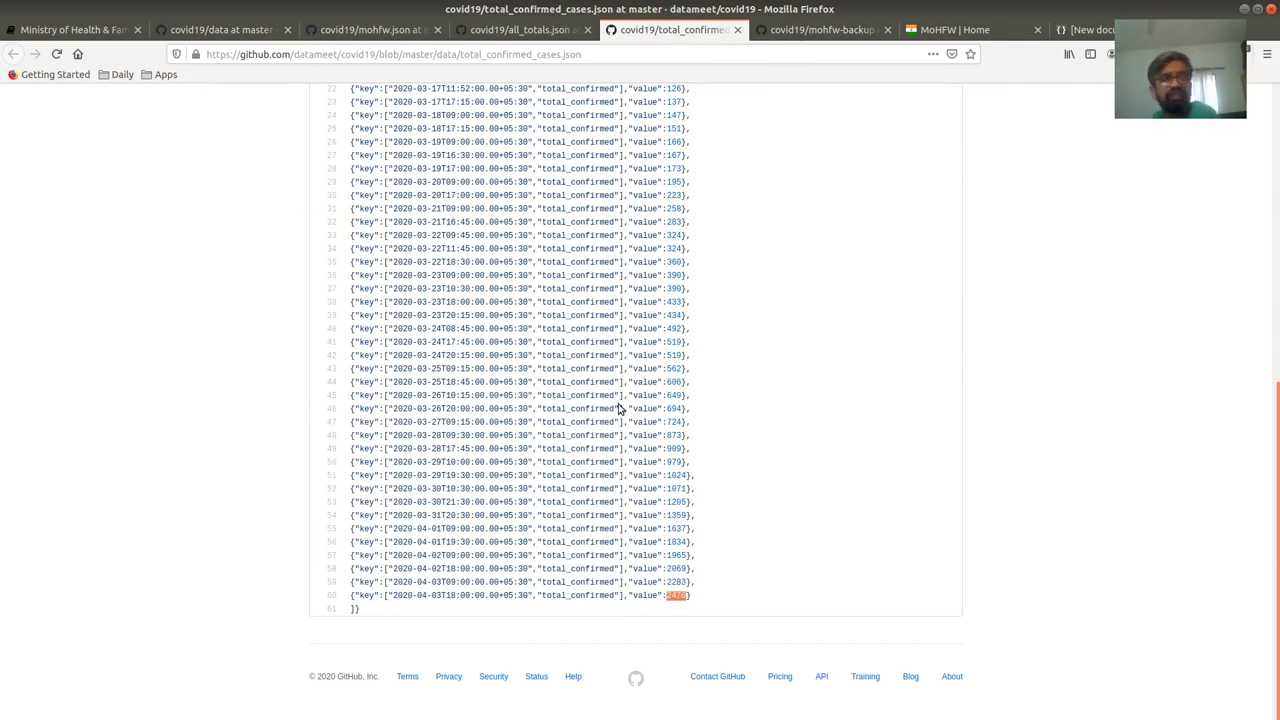
Step: Return to all_totals.json and highlight the timestamps of the 2020-04-03 entries at the end of the file
click(560, 36)
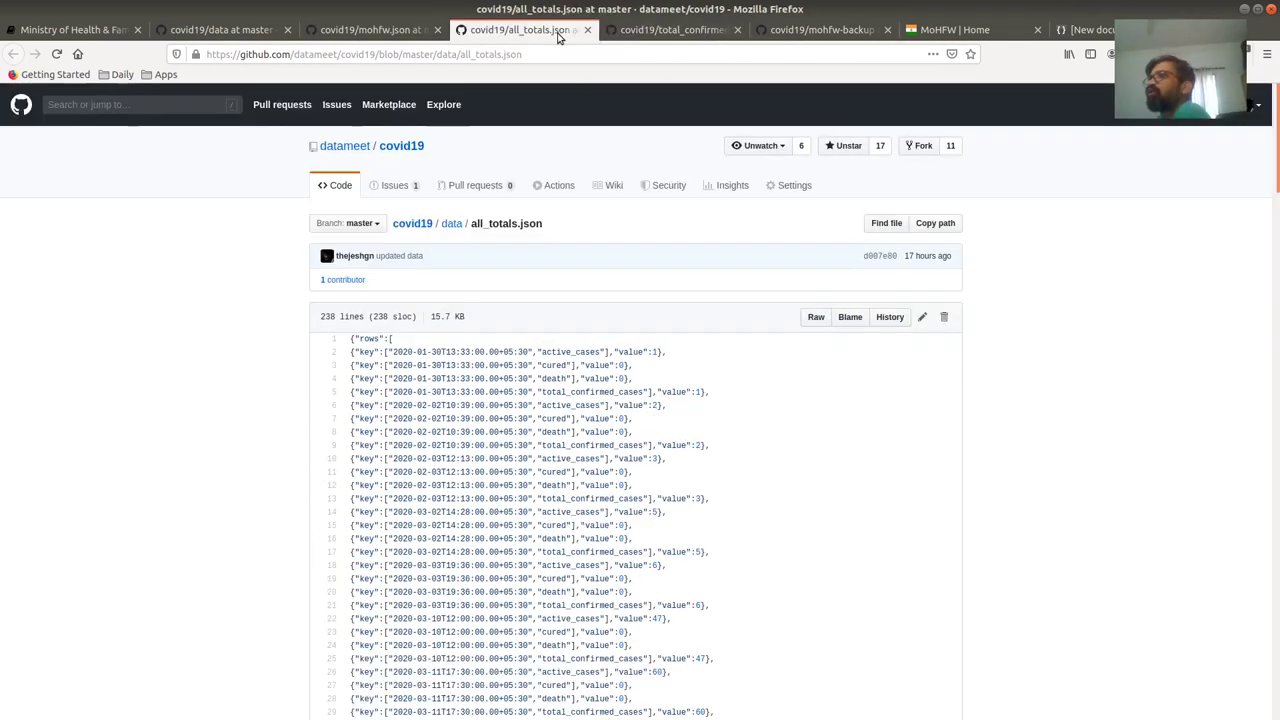
scroll(921, 587, down, 3)
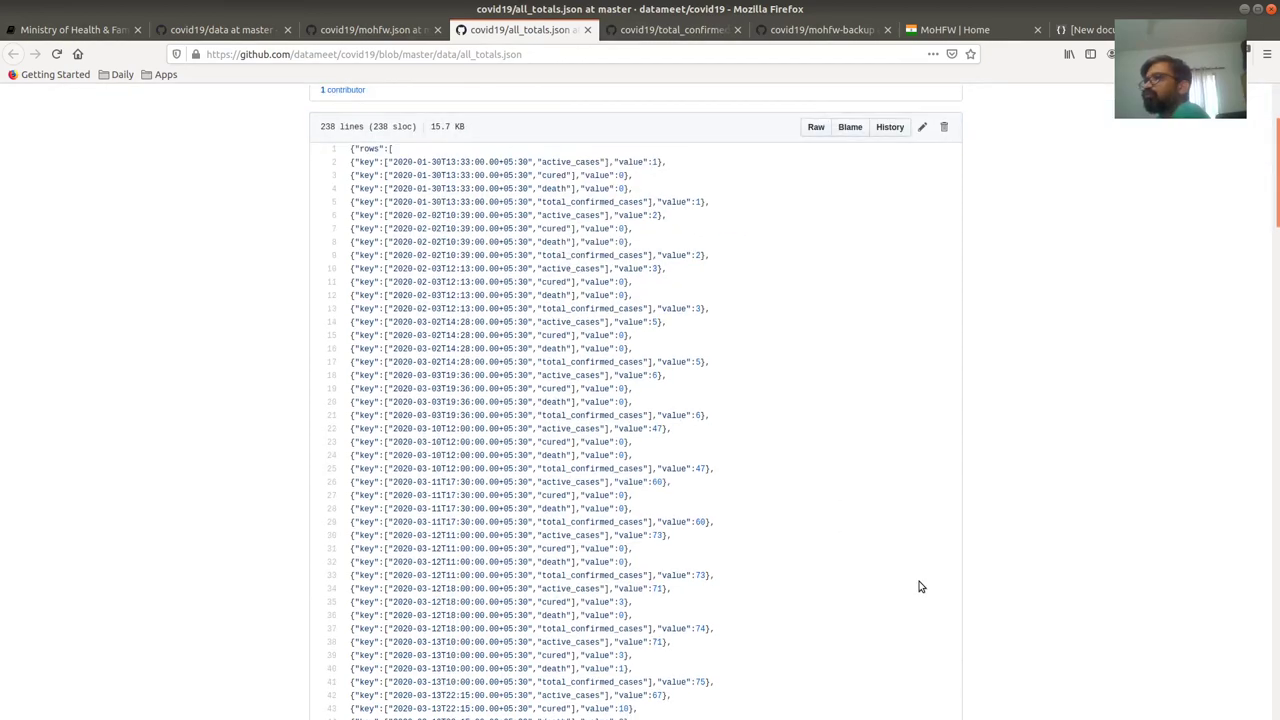
drag(1274, 203, 1271, 712)
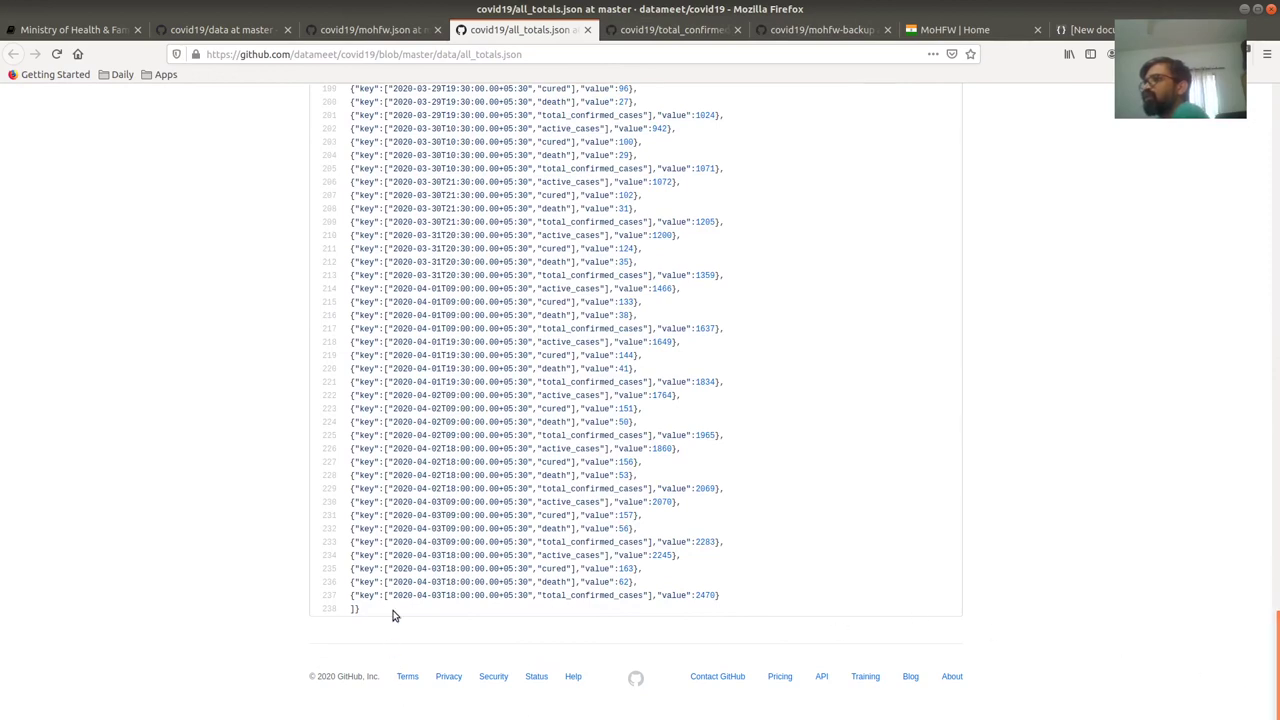
drag(381, 537, 490, 553)
click(497, 555)
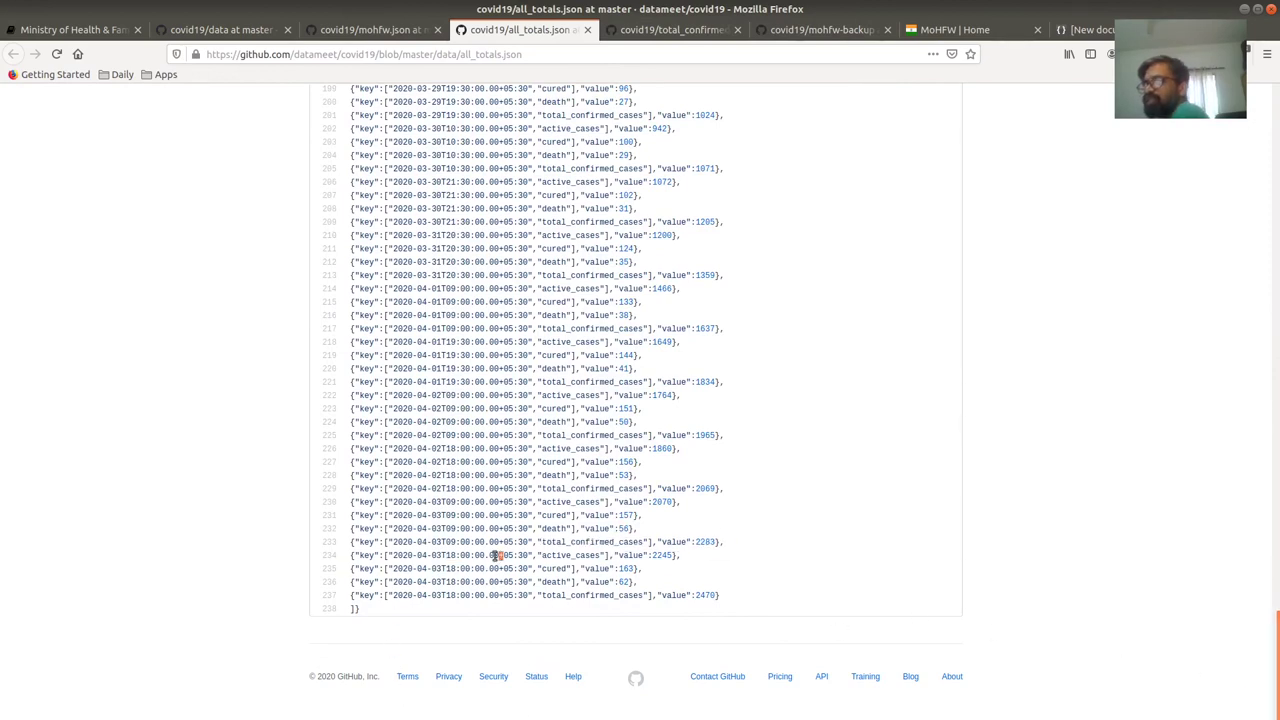
drag(382, 543, 494, 555)
Step: Highlight the active_cases, cured, death and total_confirmed_cases keys, and the last four rows of all_totals.json together
double_click(556, 541)
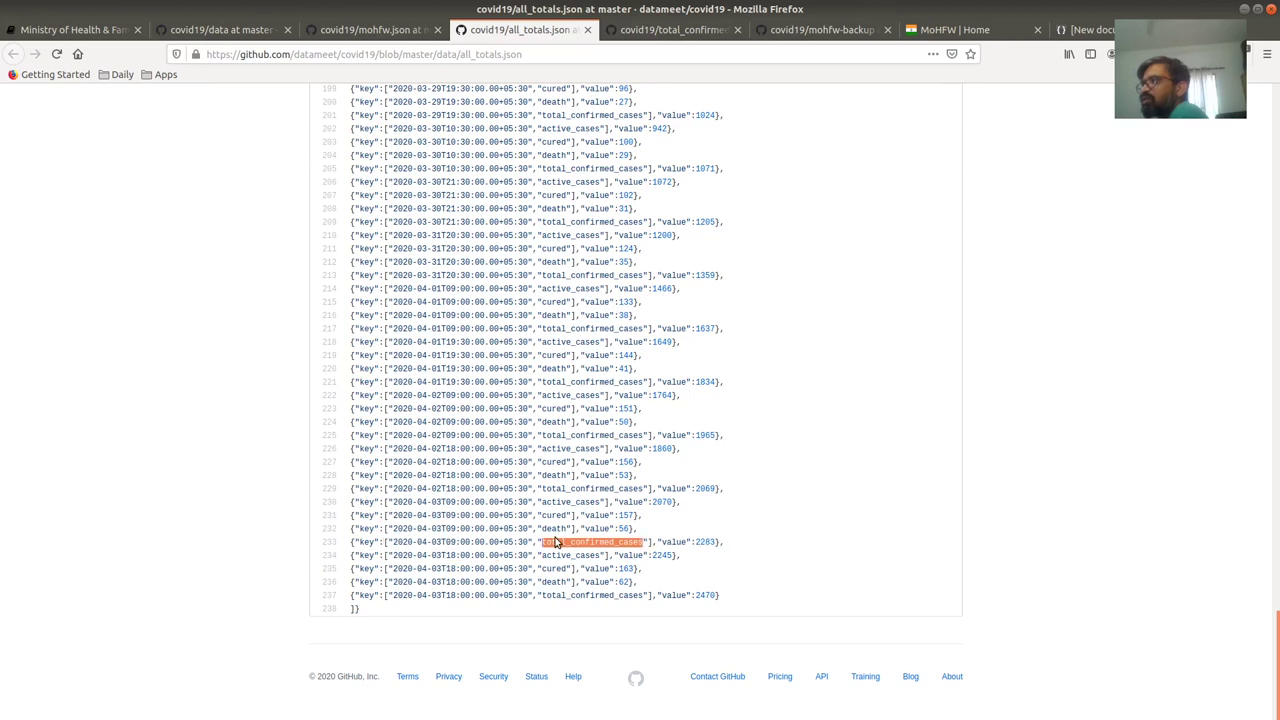
double_click(556, 555)
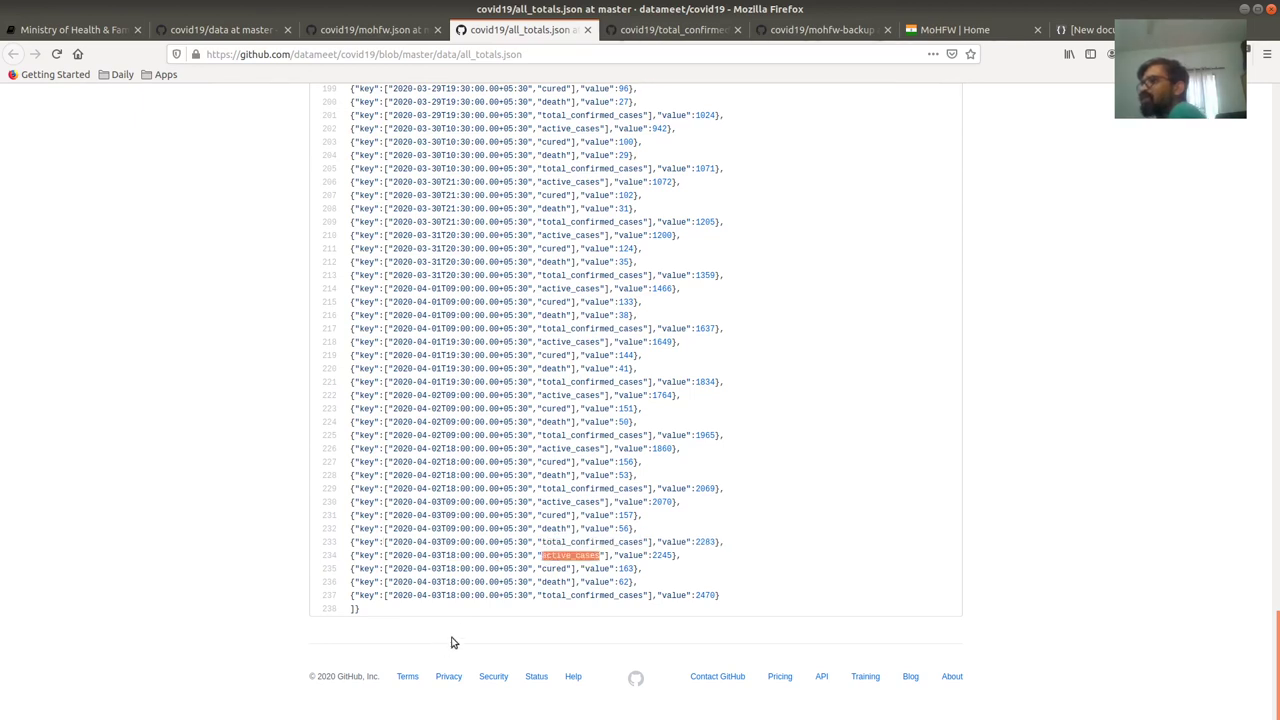
double_click(551, 568)
double_click(553, 581)
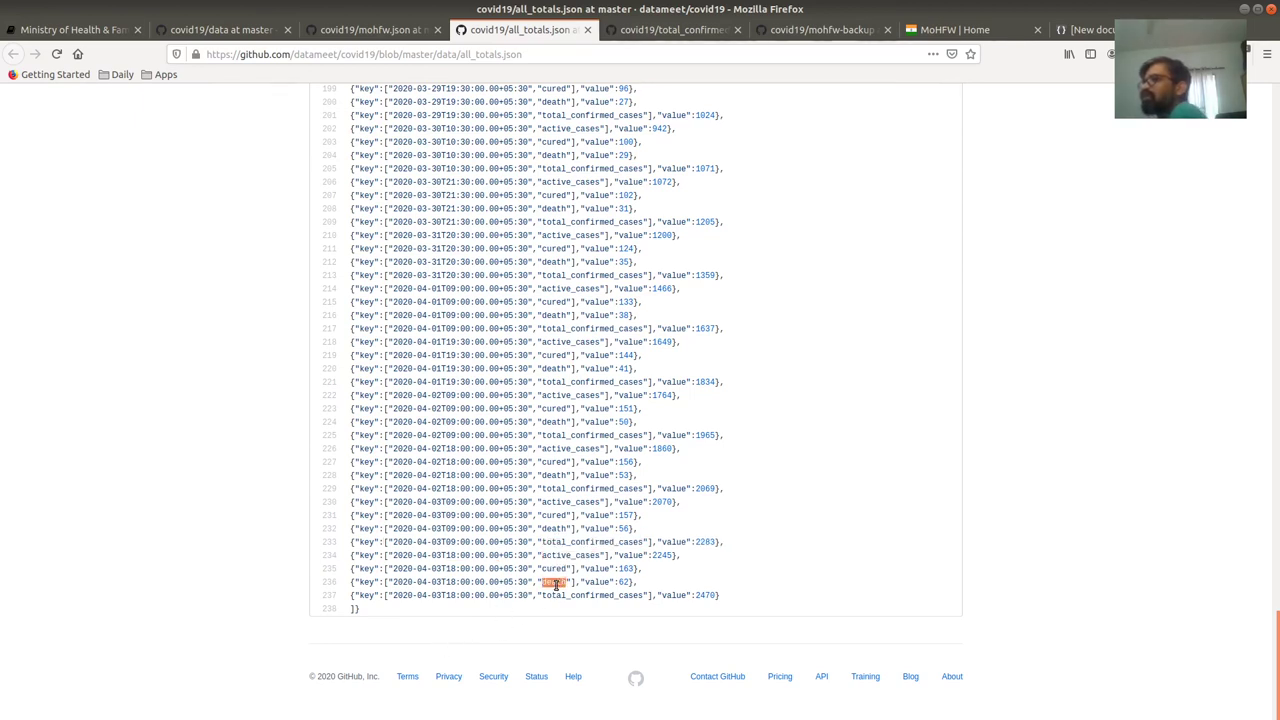
double_click(556, 595)
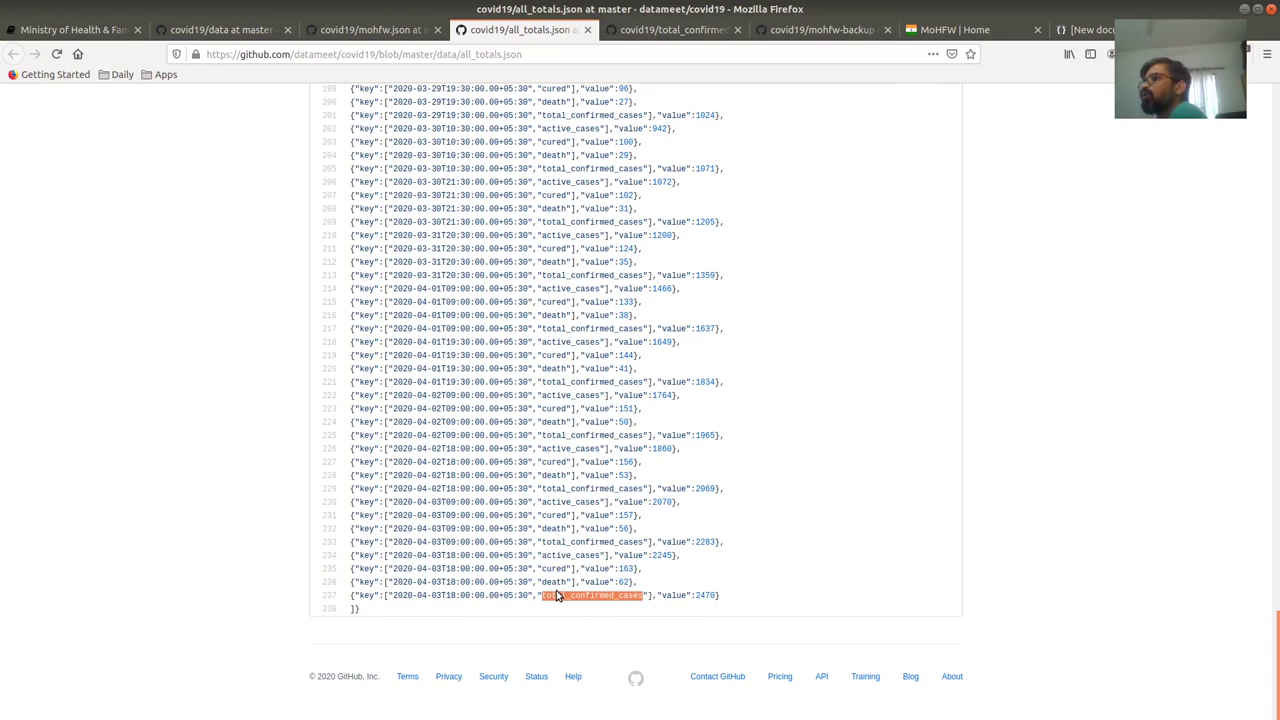
click(716, 596)
drag(755, 601, 346, 558)
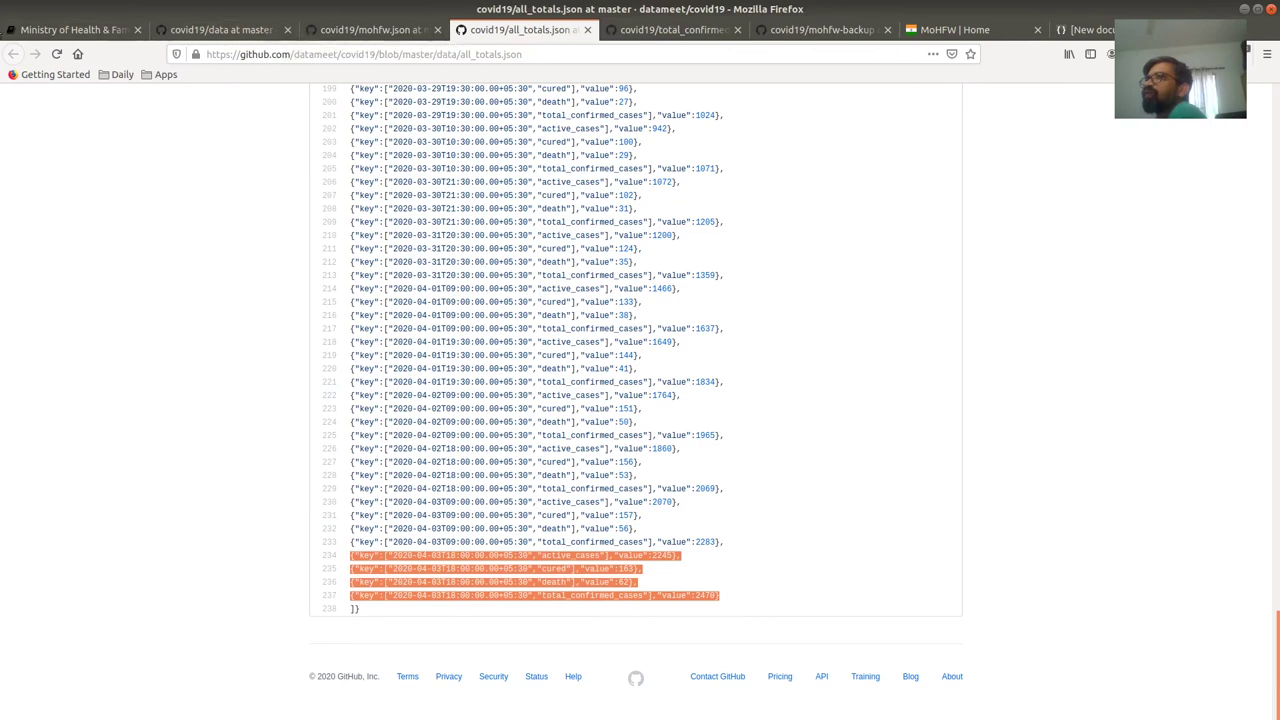
Step: Open the COVID19 Cases In India - Graph project from the DataMeet ministry page in a new tab and switch to it
click(33, 30)
scroll(900, 430, down, 5)
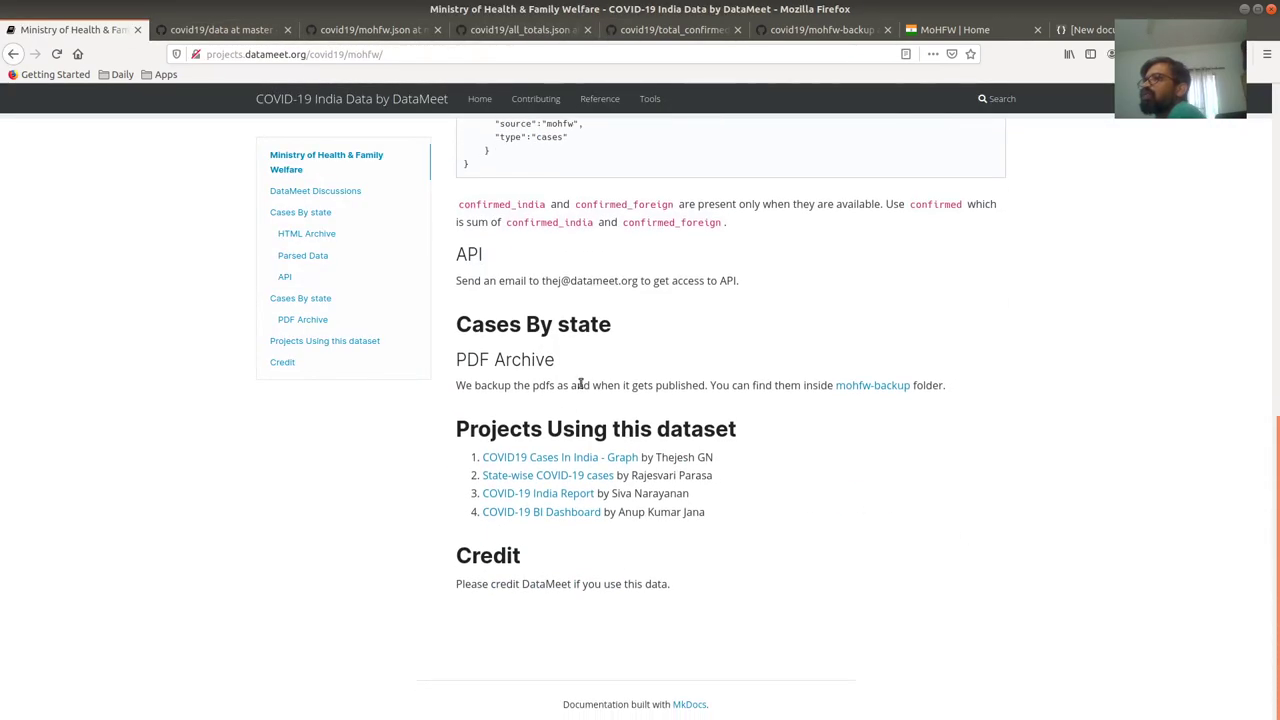
right_click(580, 457)
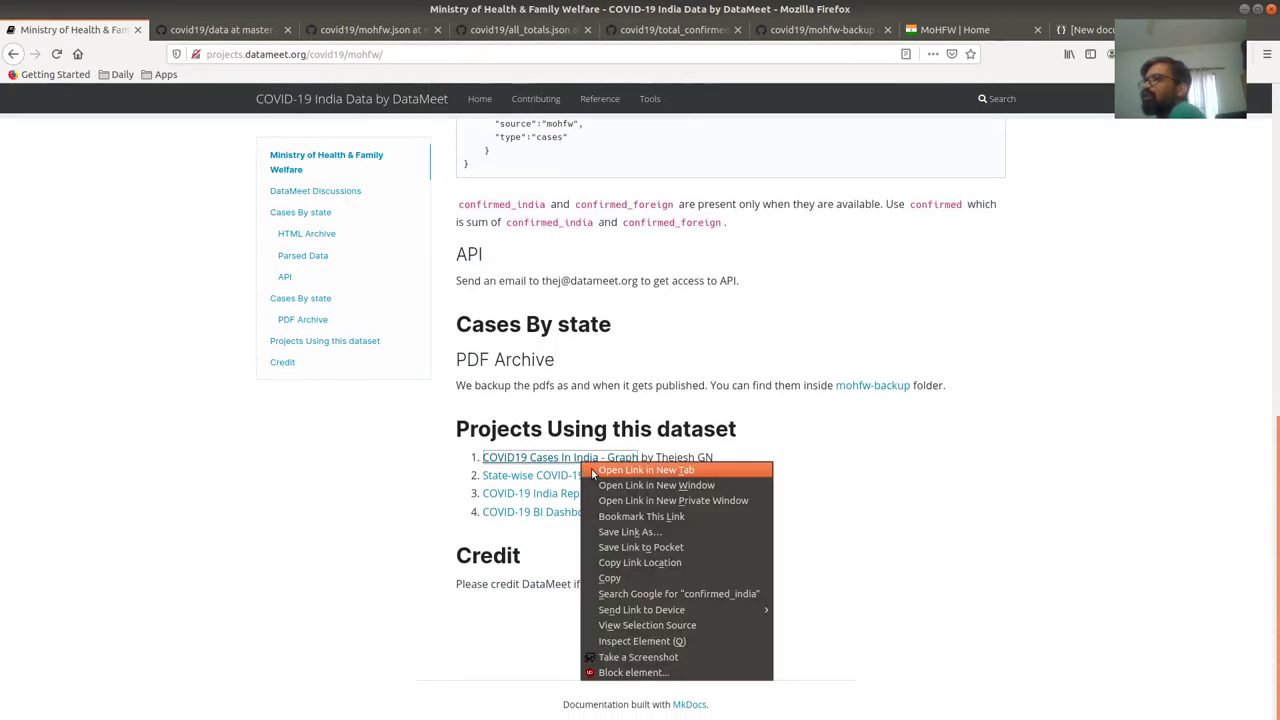
click(640, 465)
click(205, 29)
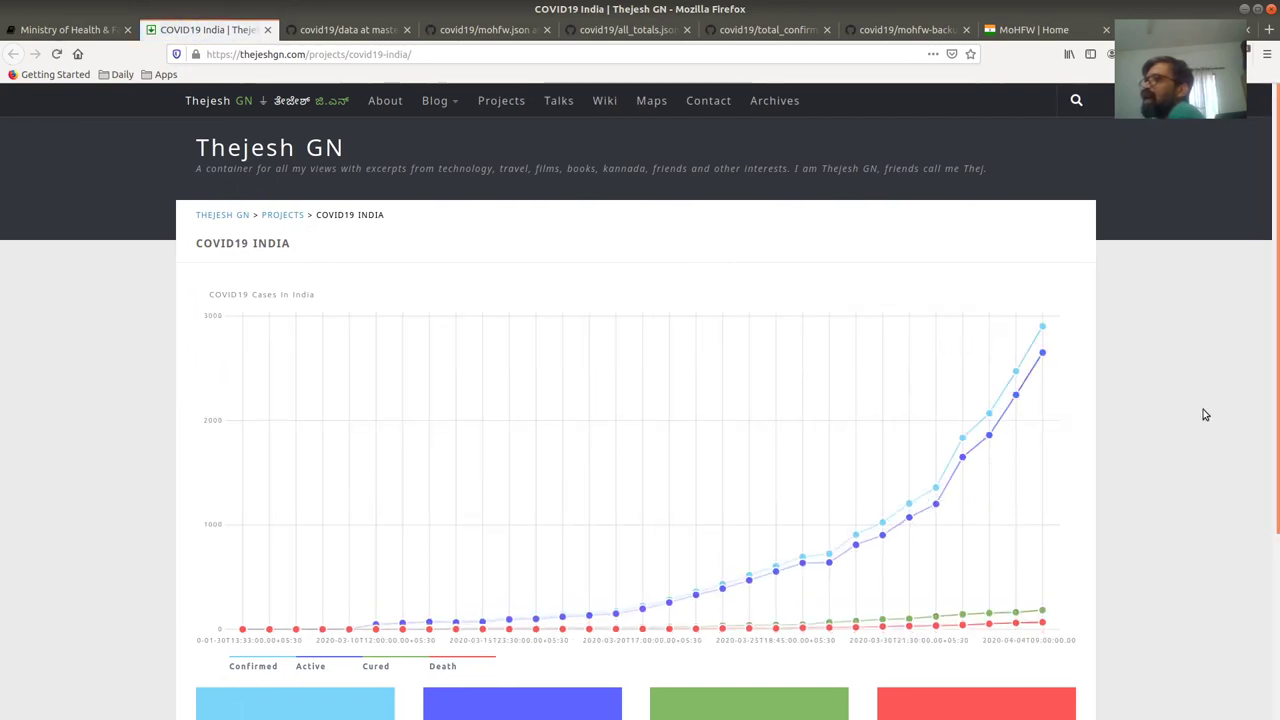
Step: Examine the COVID19 India chart and its four totals, and highlight the last-updated timestamp and data source text
scroll(1100, 480, down, 1)
scroll(1098, 500, down, 3)
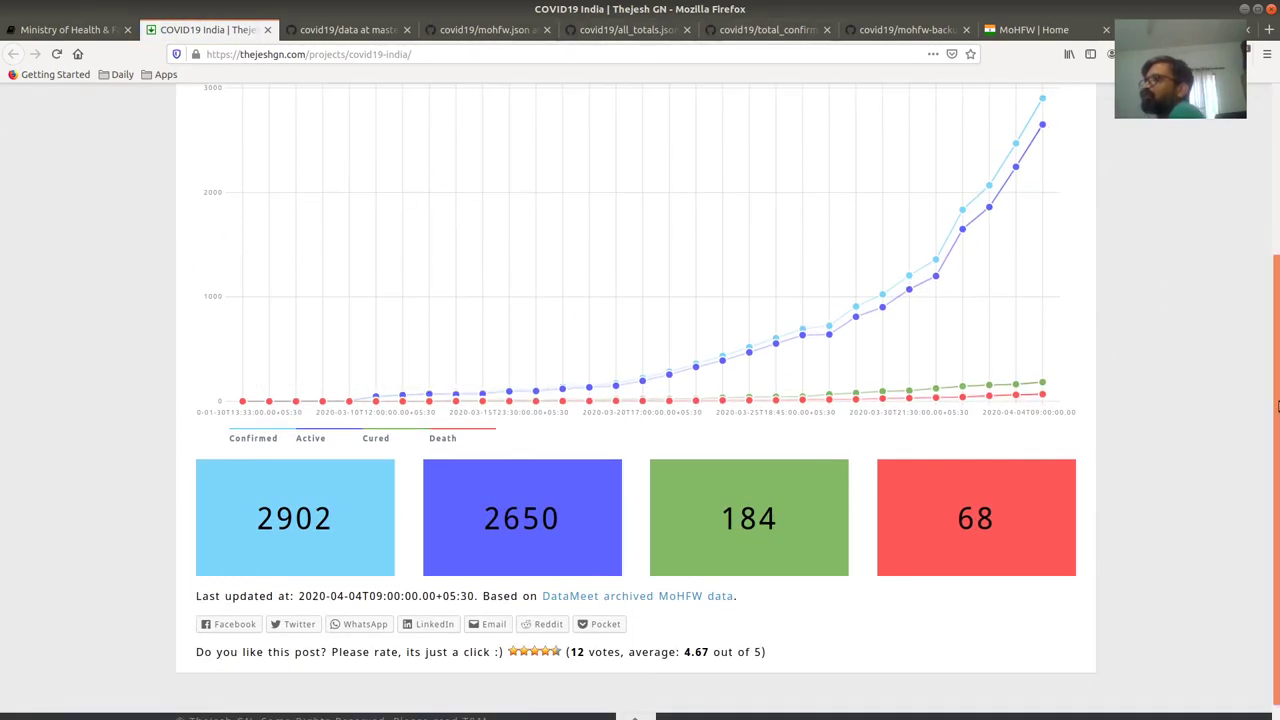
scroll(1277, 405, up, 3)
scroll(1277, 405, down, 2)
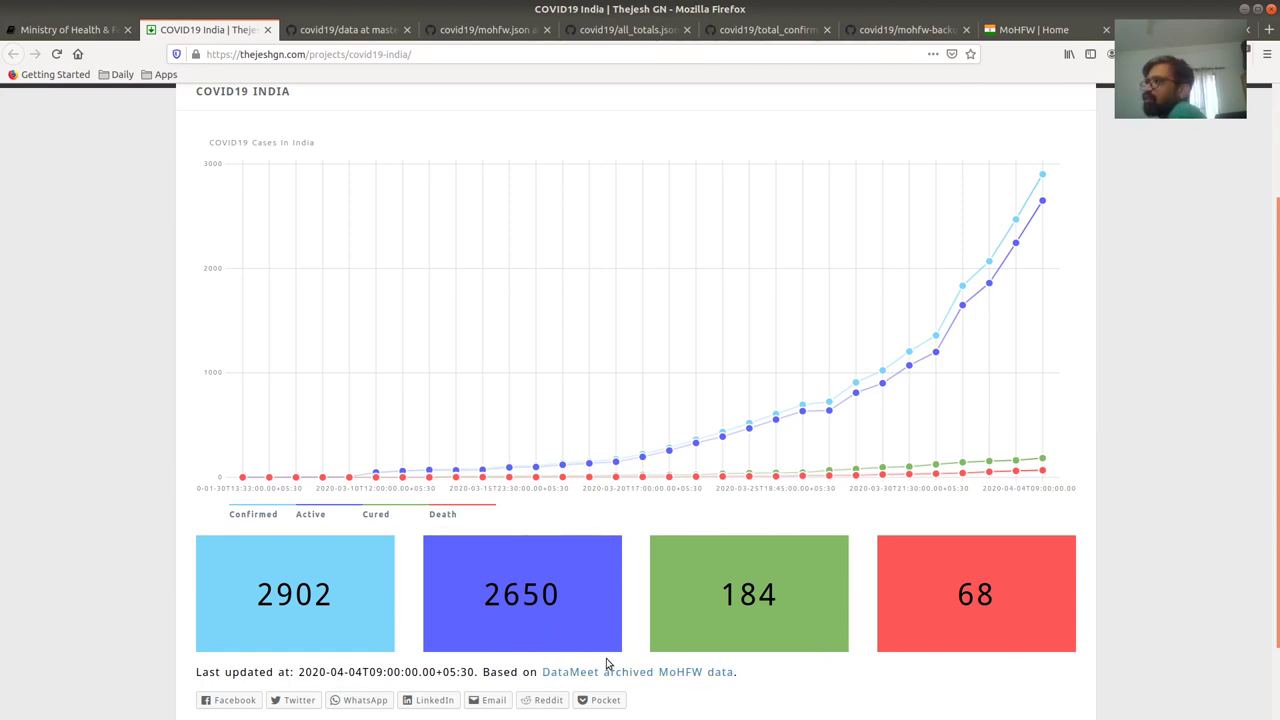
scroll(606, 663, down, 2)
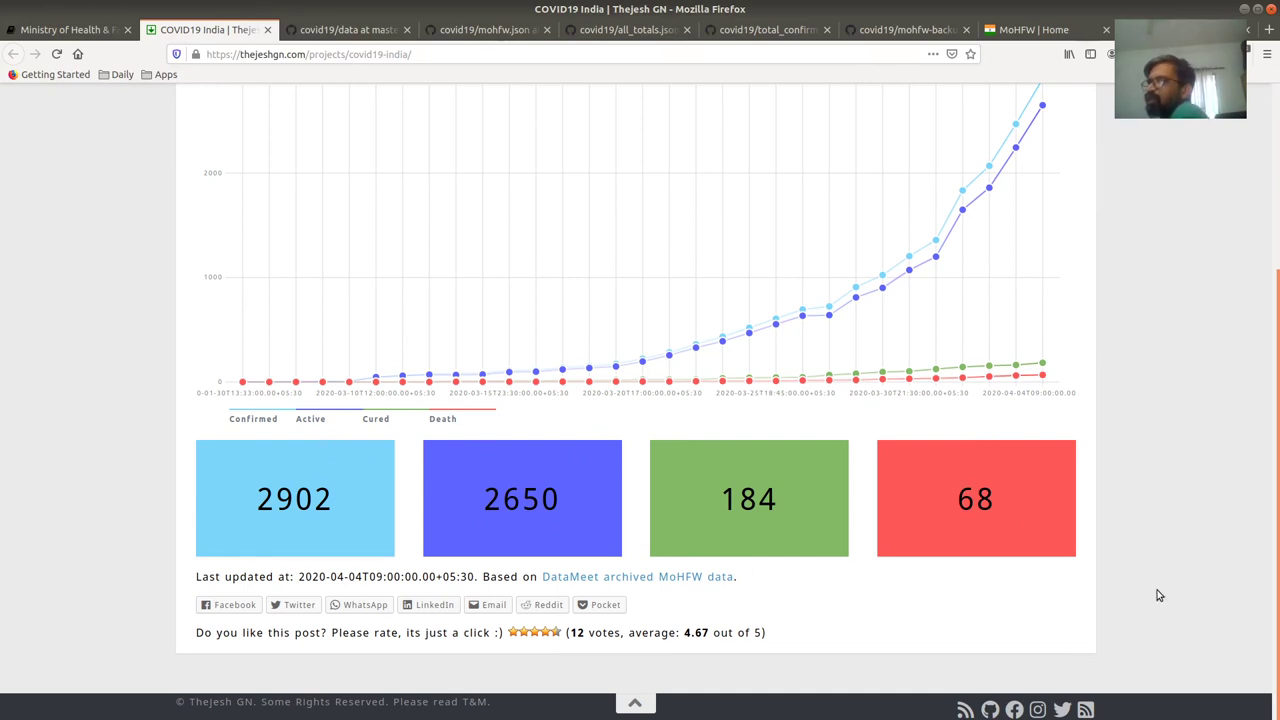
scroll(680, 508, up, 2)
scroll(943, 514, down, 2)
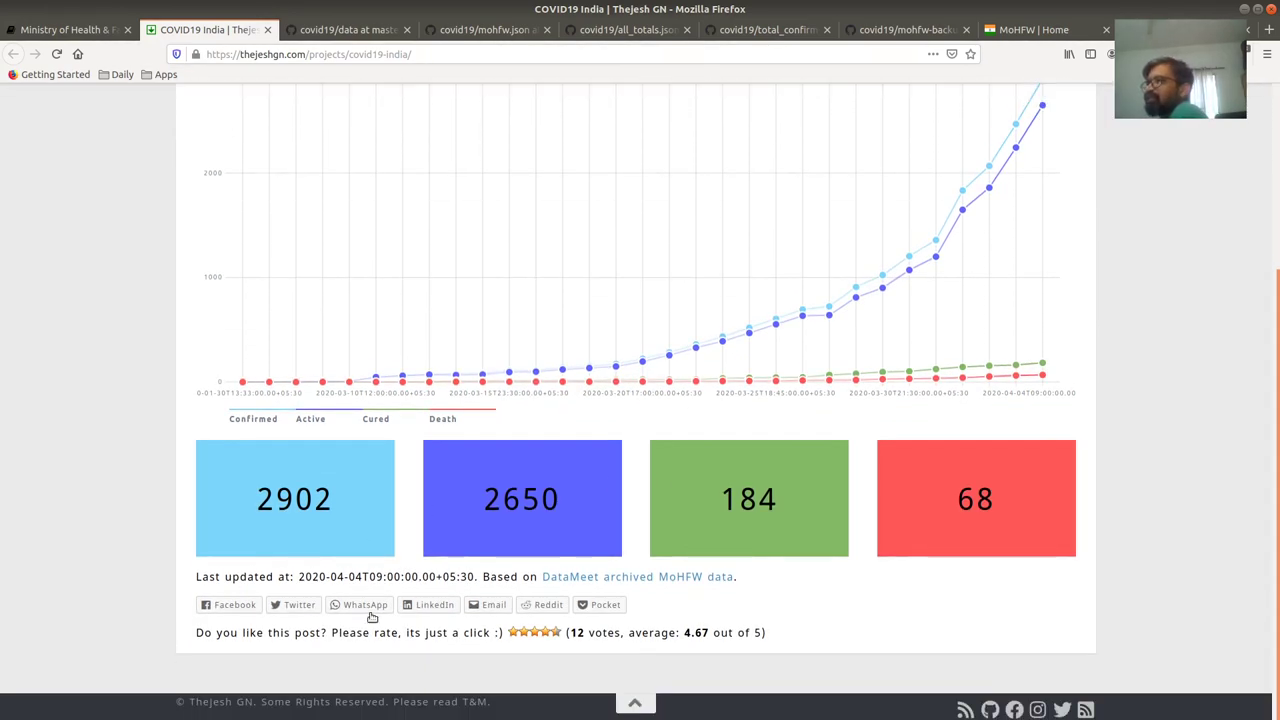
drag(304, 577, 742, 616)
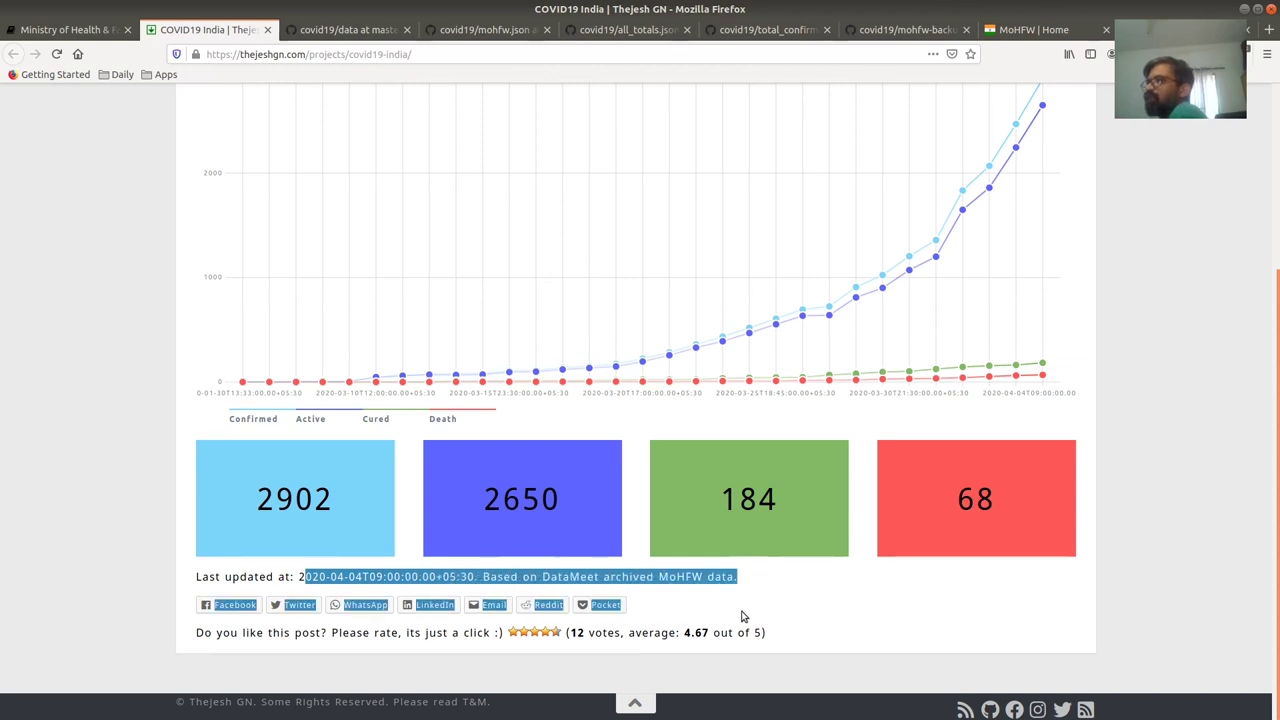
click(1144, 607)
scroll(1144, 607, up, 4)
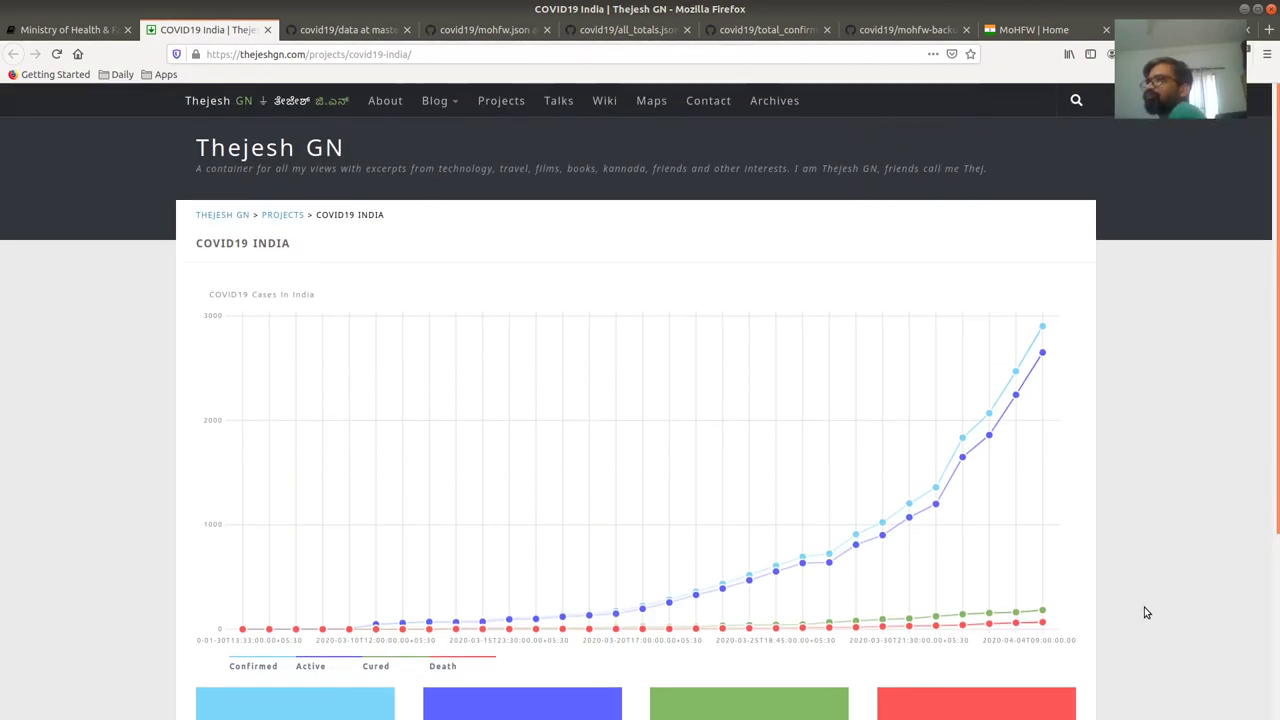
Step: Open State-wise COVID-19 cases, COVID-19 India Report and COVID-19 BI Dashboard from the DataMeet ministry page, each in a new tab
click(65, 29)
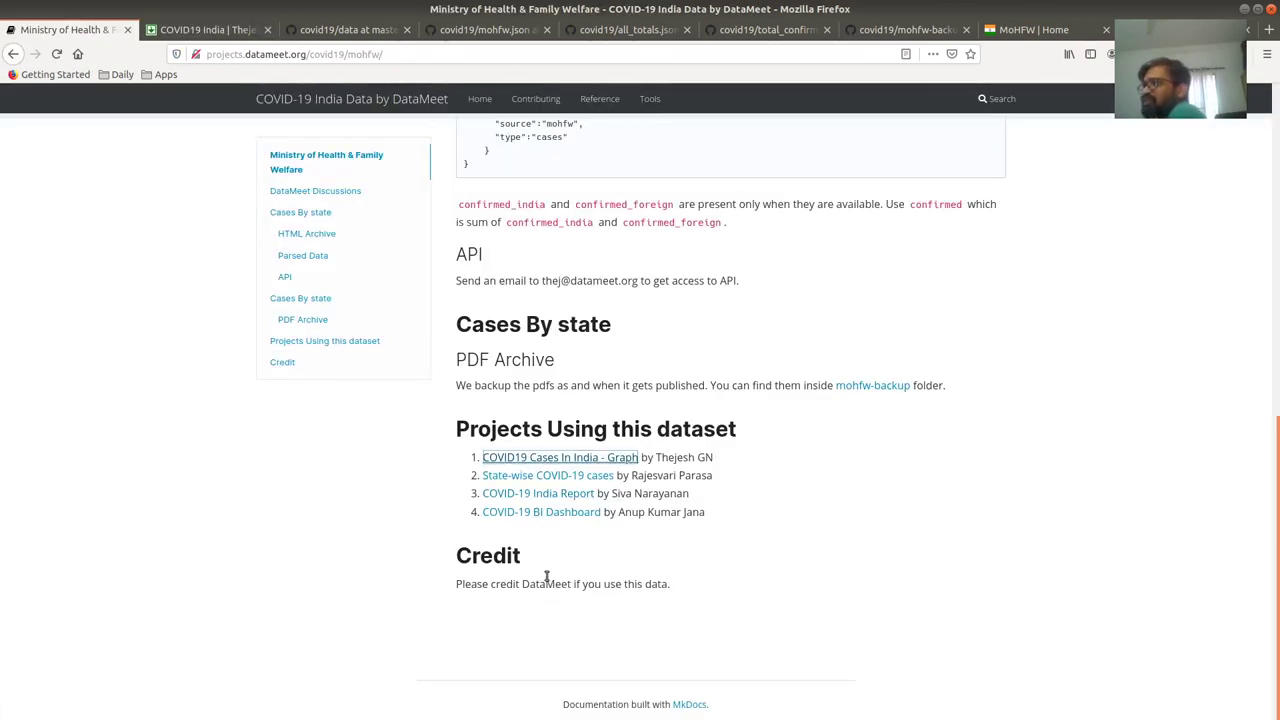
right_click(565, 481)
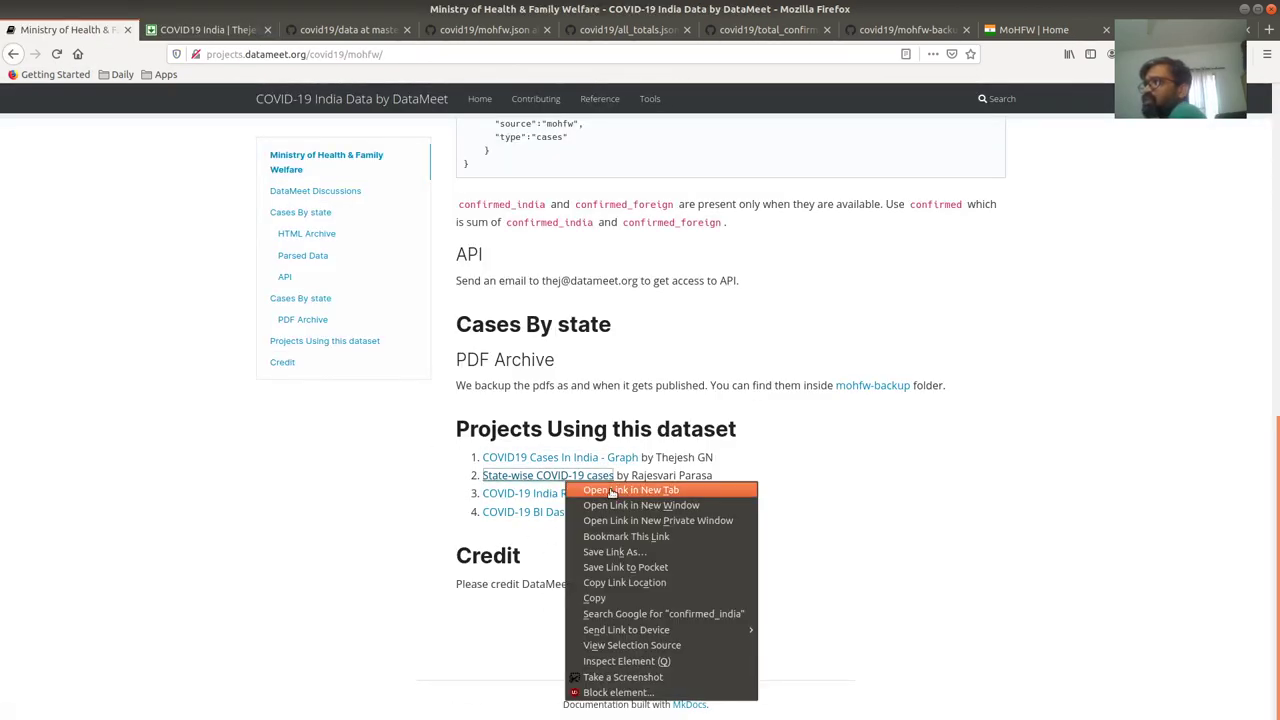
click(612, 491)
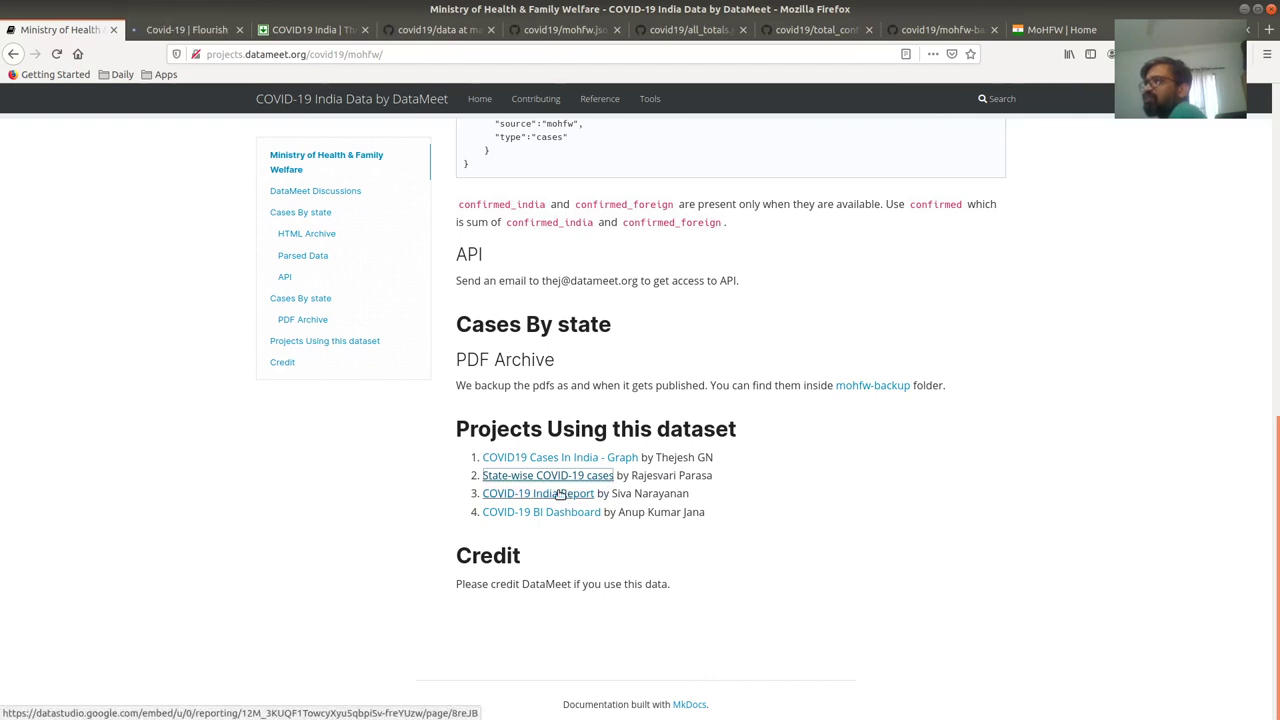
right_click(564, 491)
click(569, 498)
right_click(566, 508)
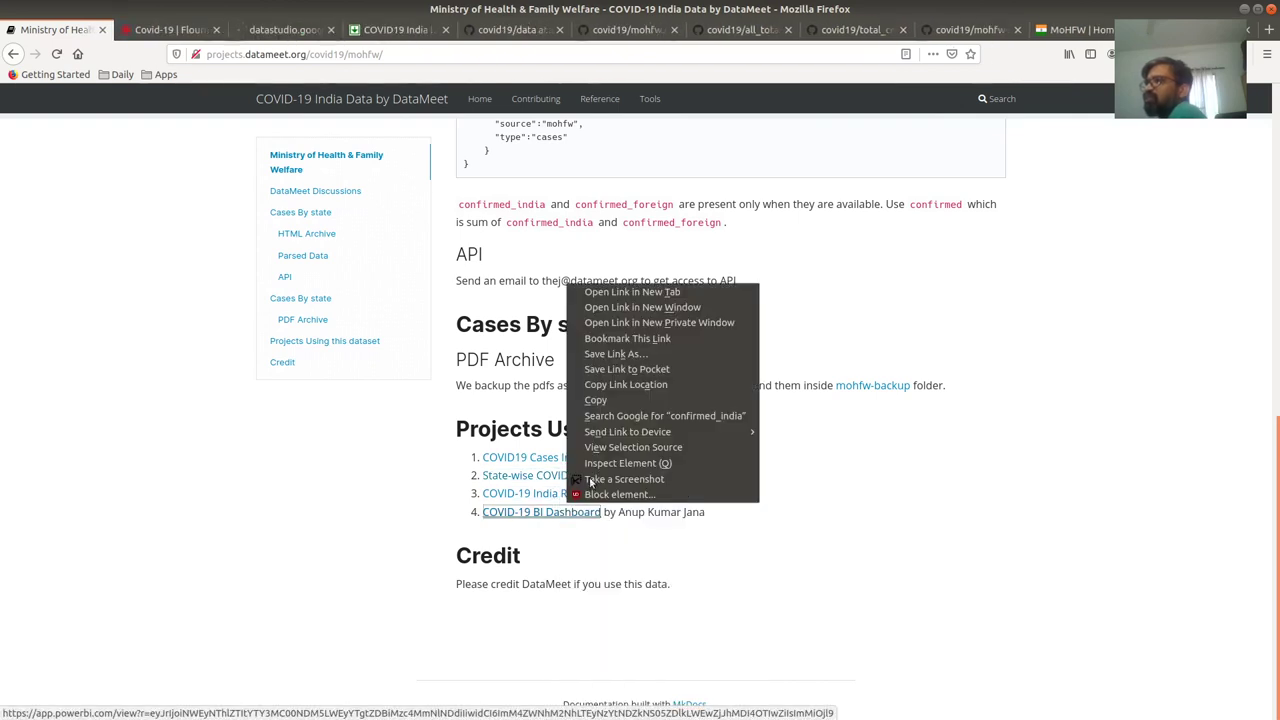
click(614, 290)
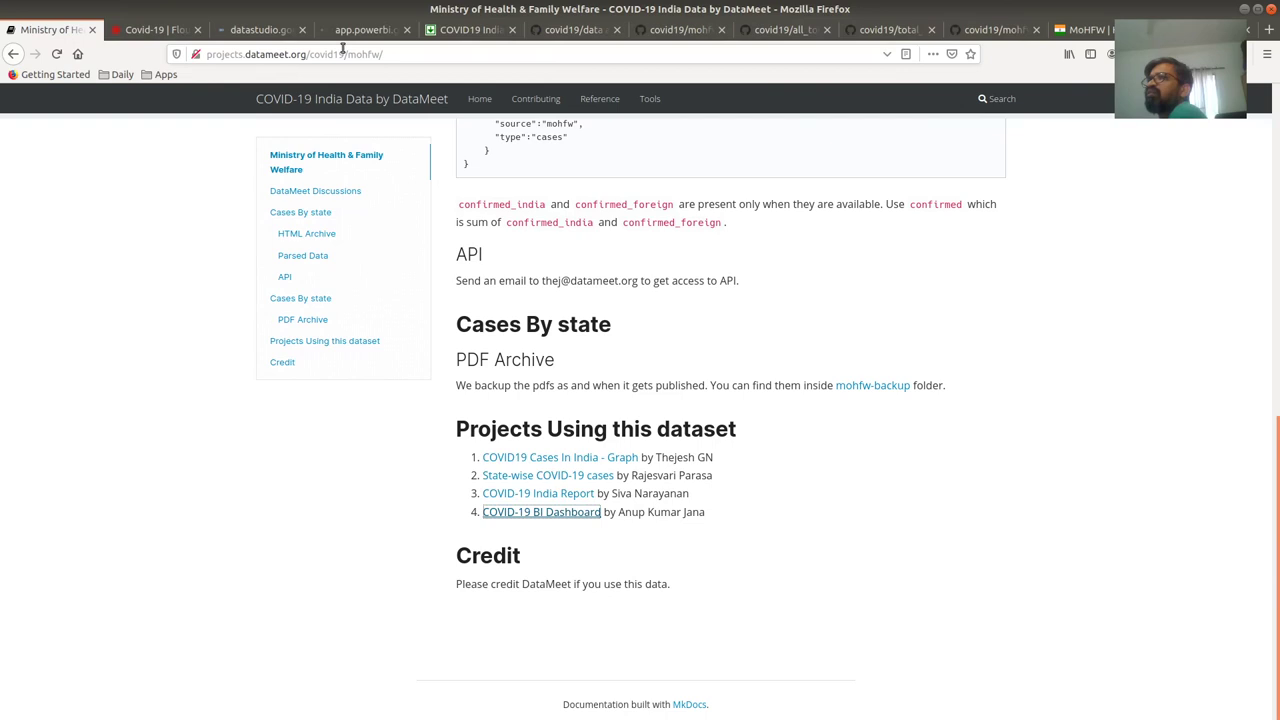
Step: Check the loading Data Studio report and Power BI dashboard, looking at the COVID19 India graph page in between
click(262, 31)
click(376, 35)
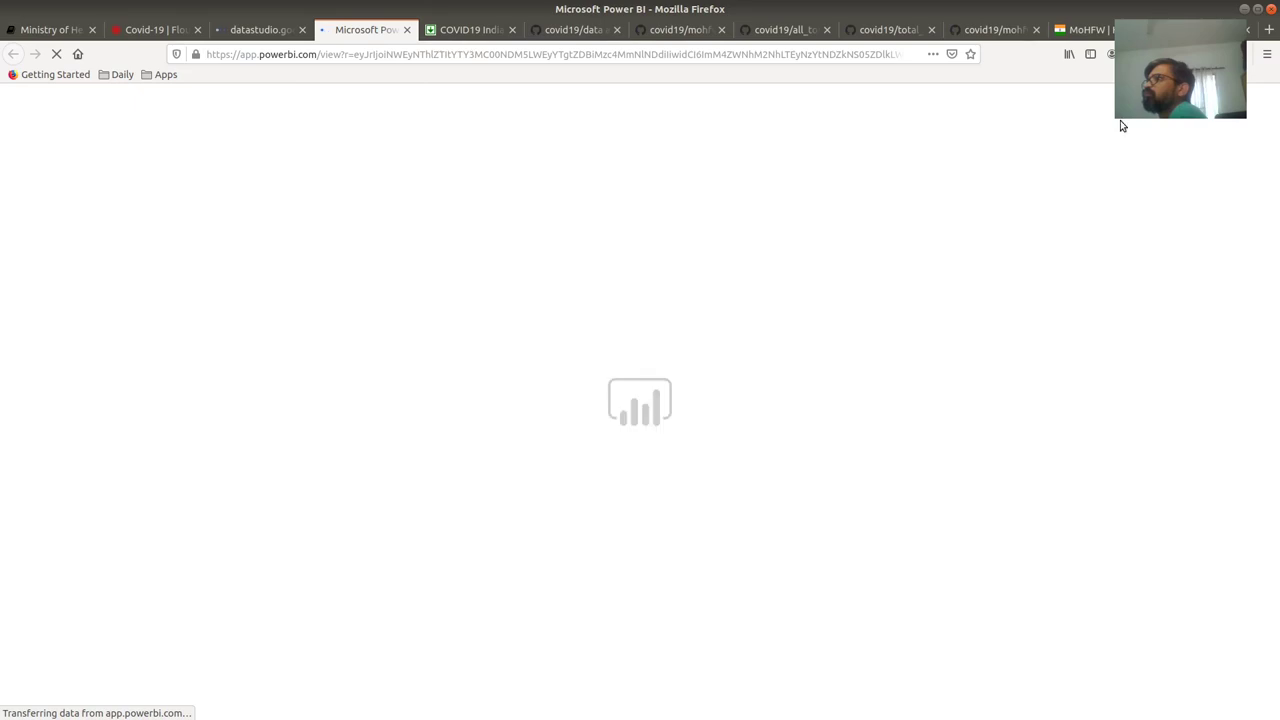
click(247, 36)
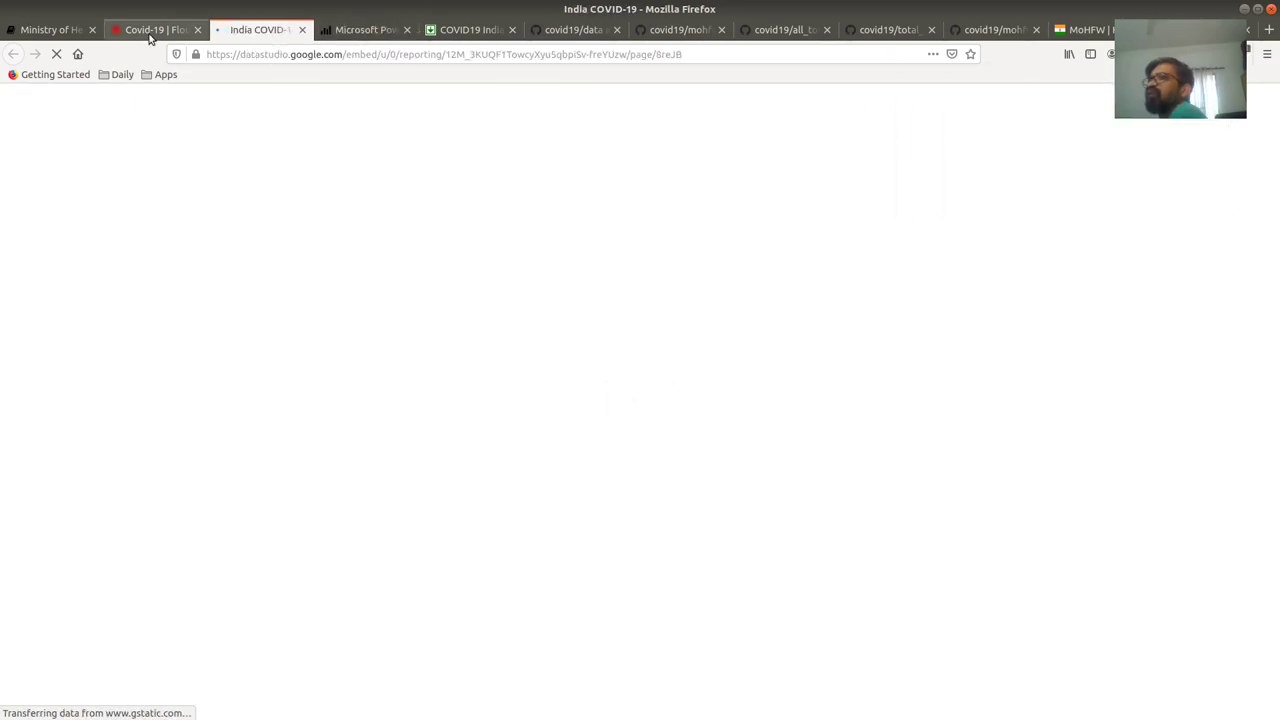
click(475, 33)
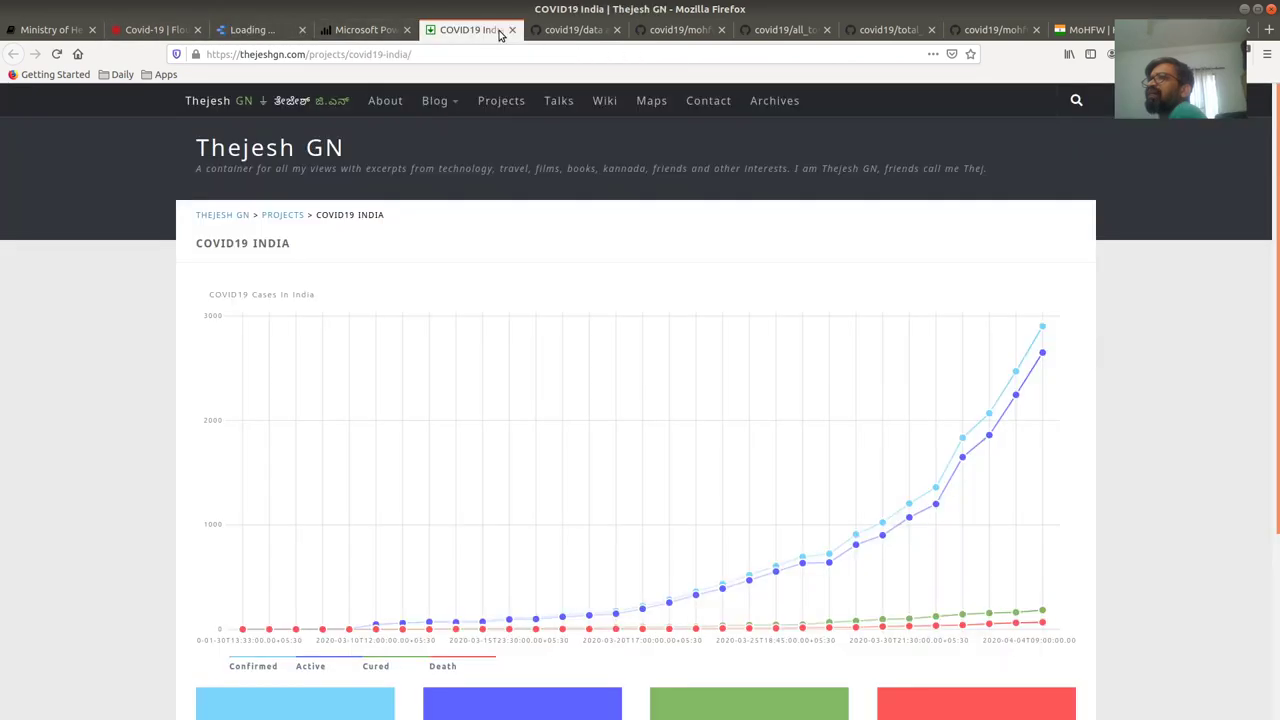
click(358, 33)
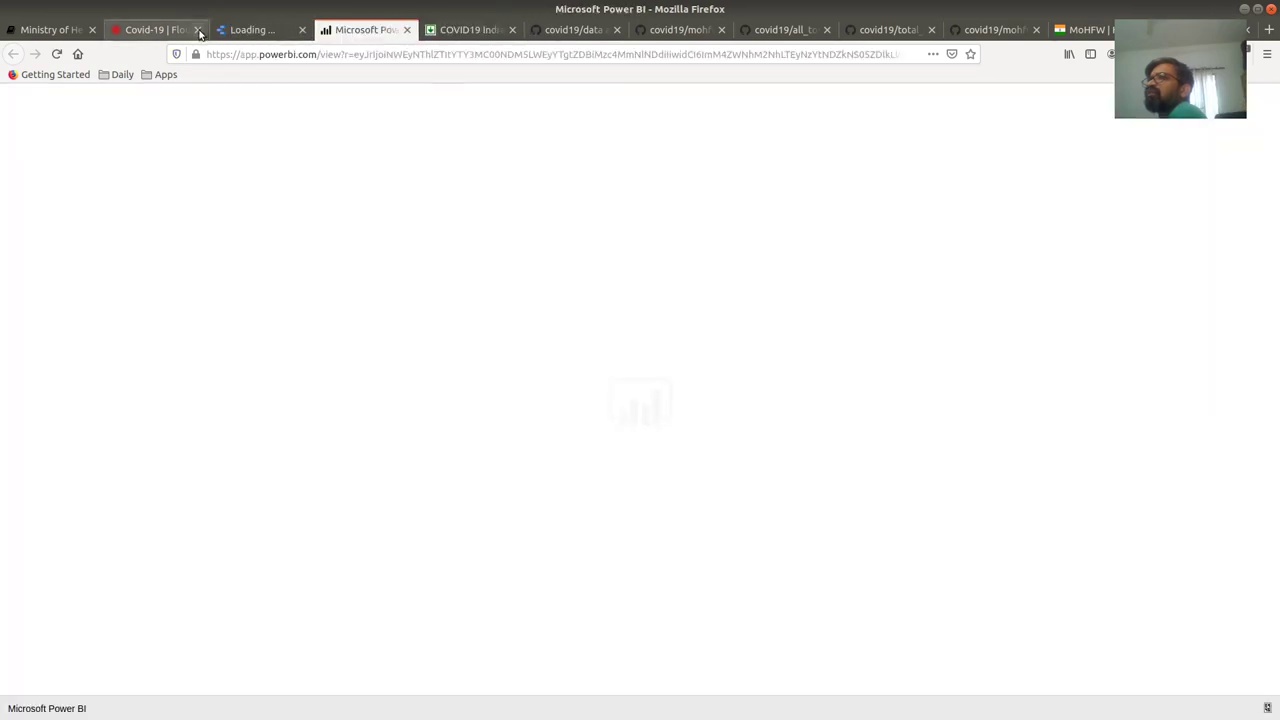
Step: View the COVID-19 India Report's state table and timeline charts in Data Studio, and close the report
click(244, 31)
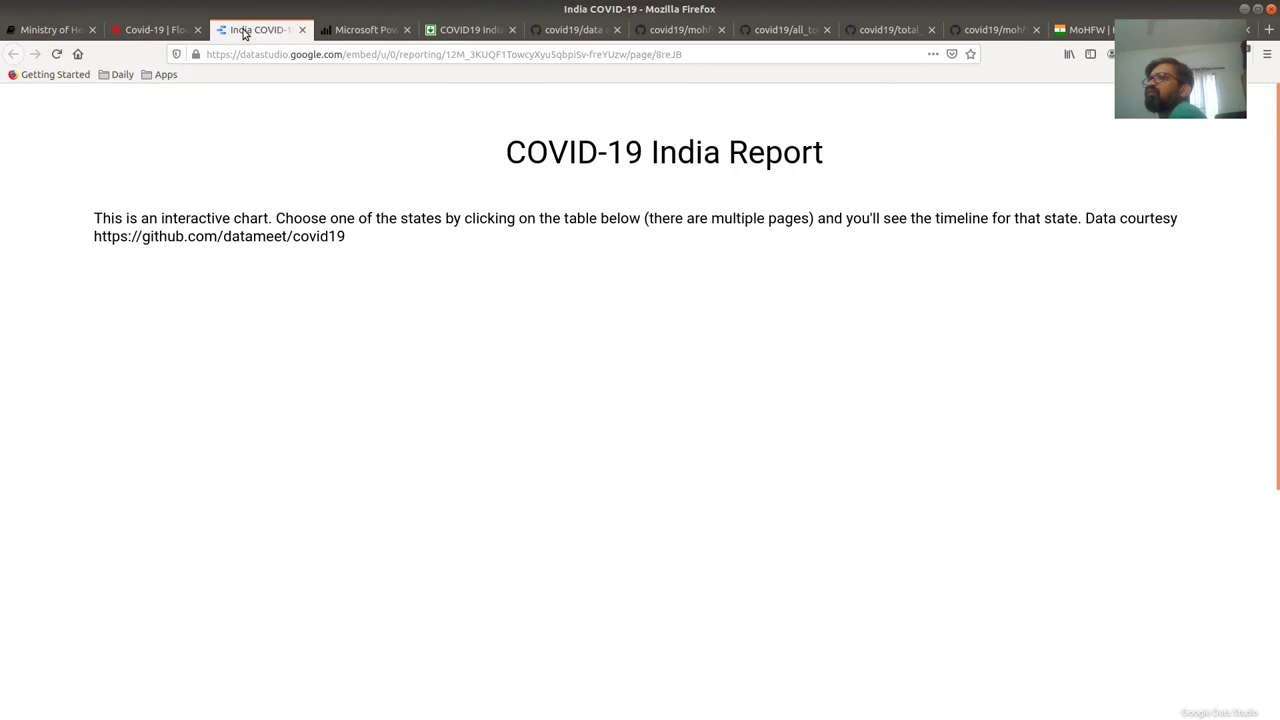
scroll(992, 322, down, 3)
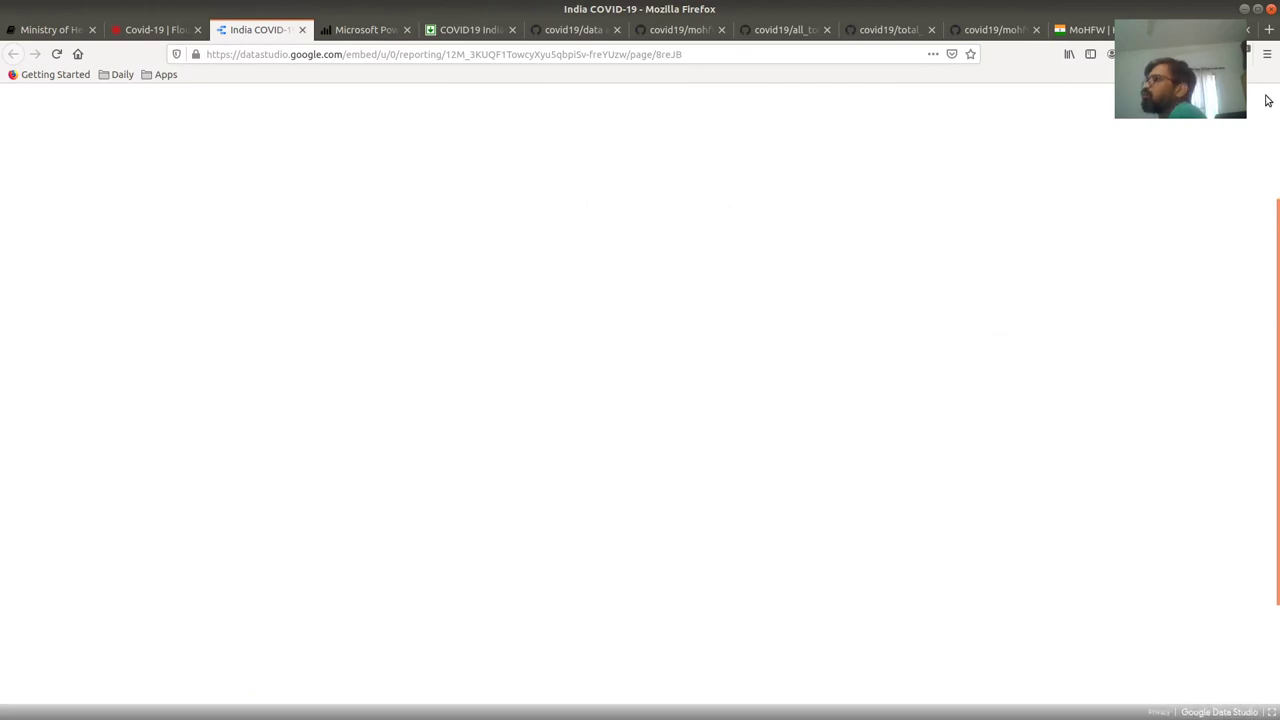
click(1248, 54)
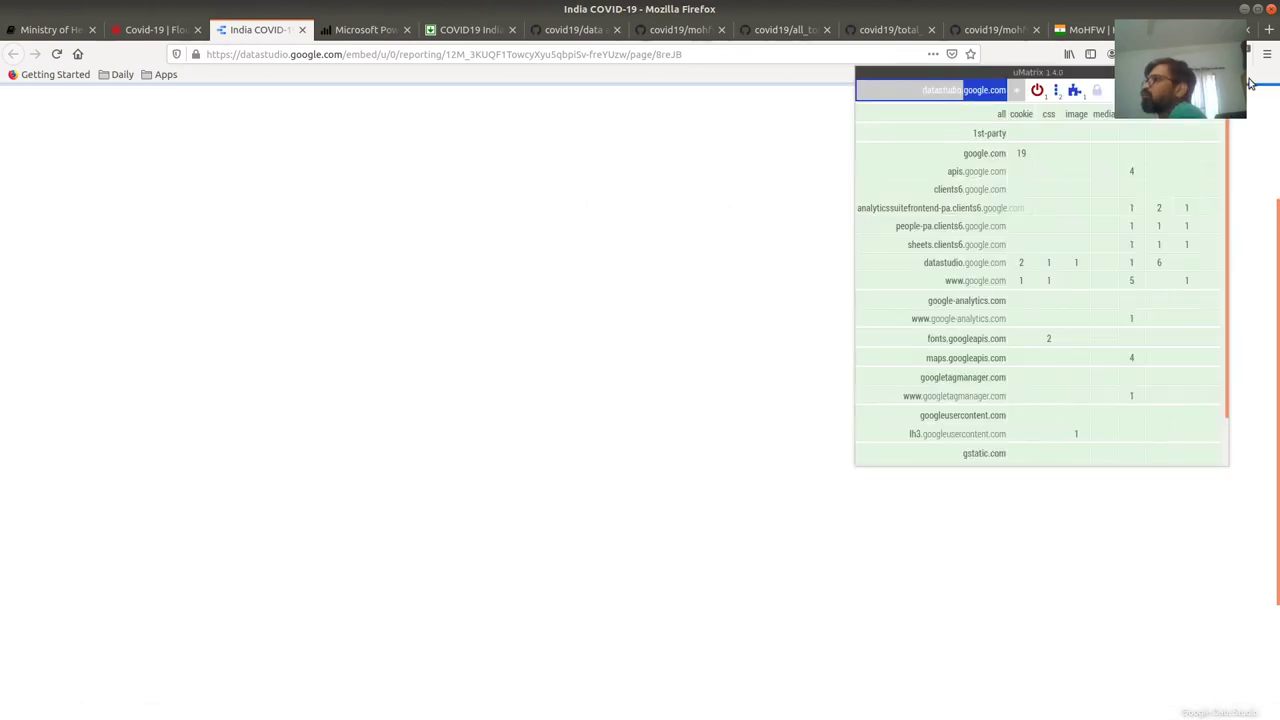
click(1263, 134)
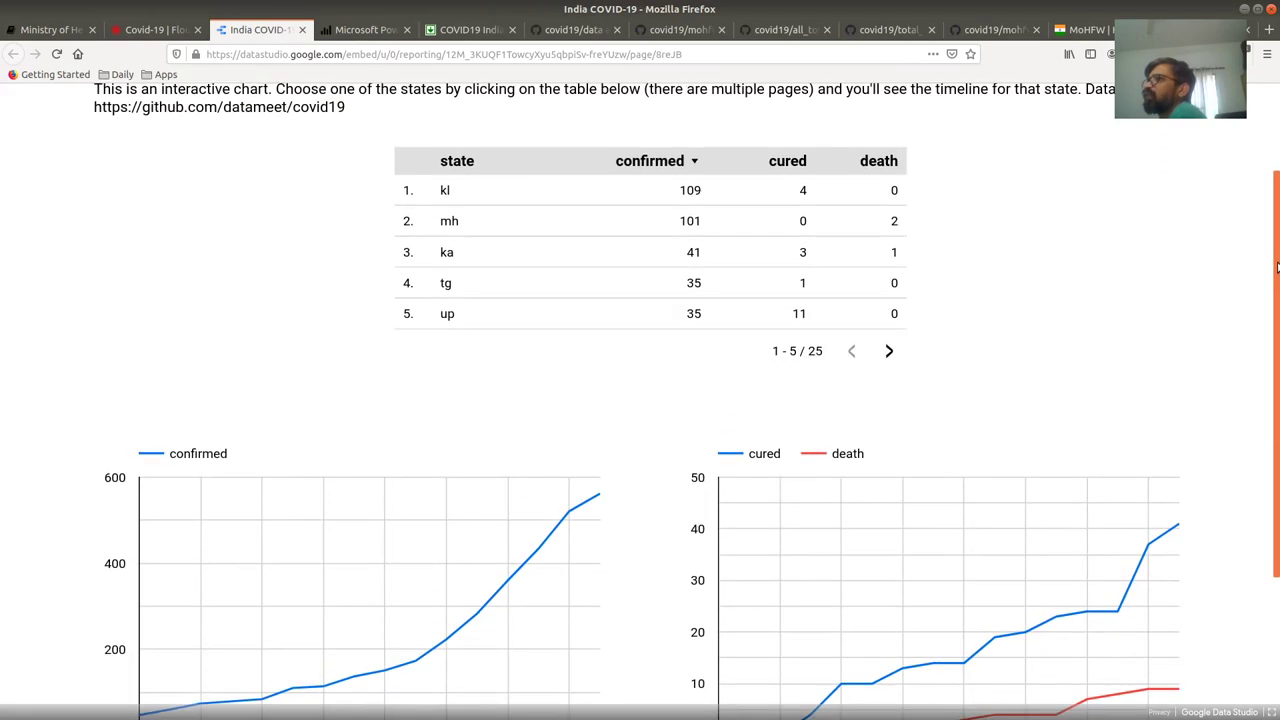
drag(1277, 267, 1278, 572)
scroll(1264, 392, up, 5)
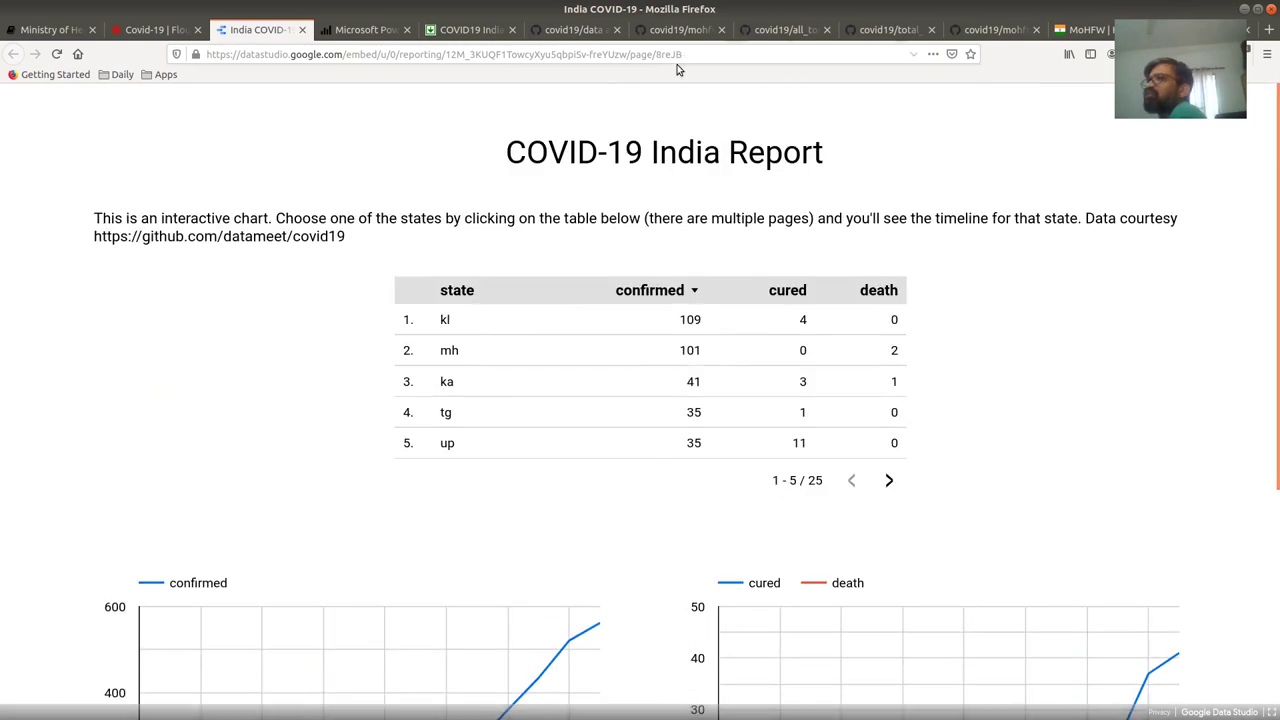
click(303, 31)
Step: View the Flourish map of state-wise COVID-19 confirmed cases down to its source credit
click(148, 32)
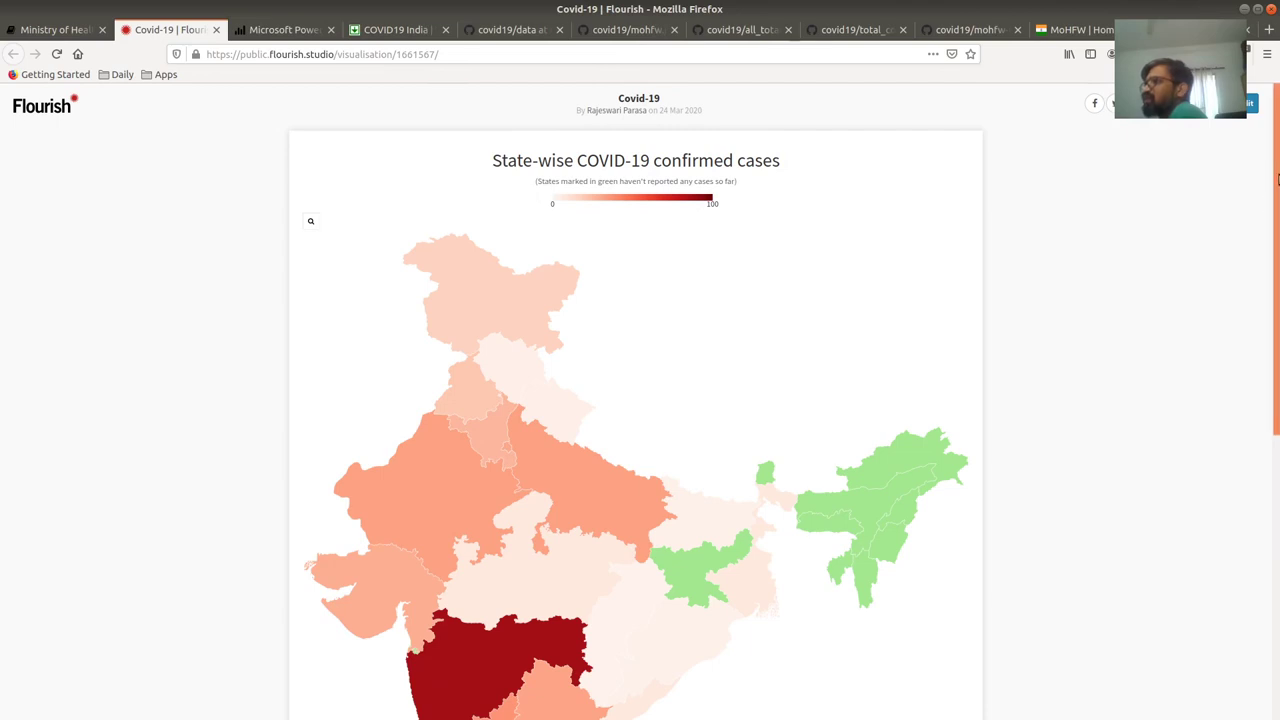
drag(1277, 178, 1277, 483)
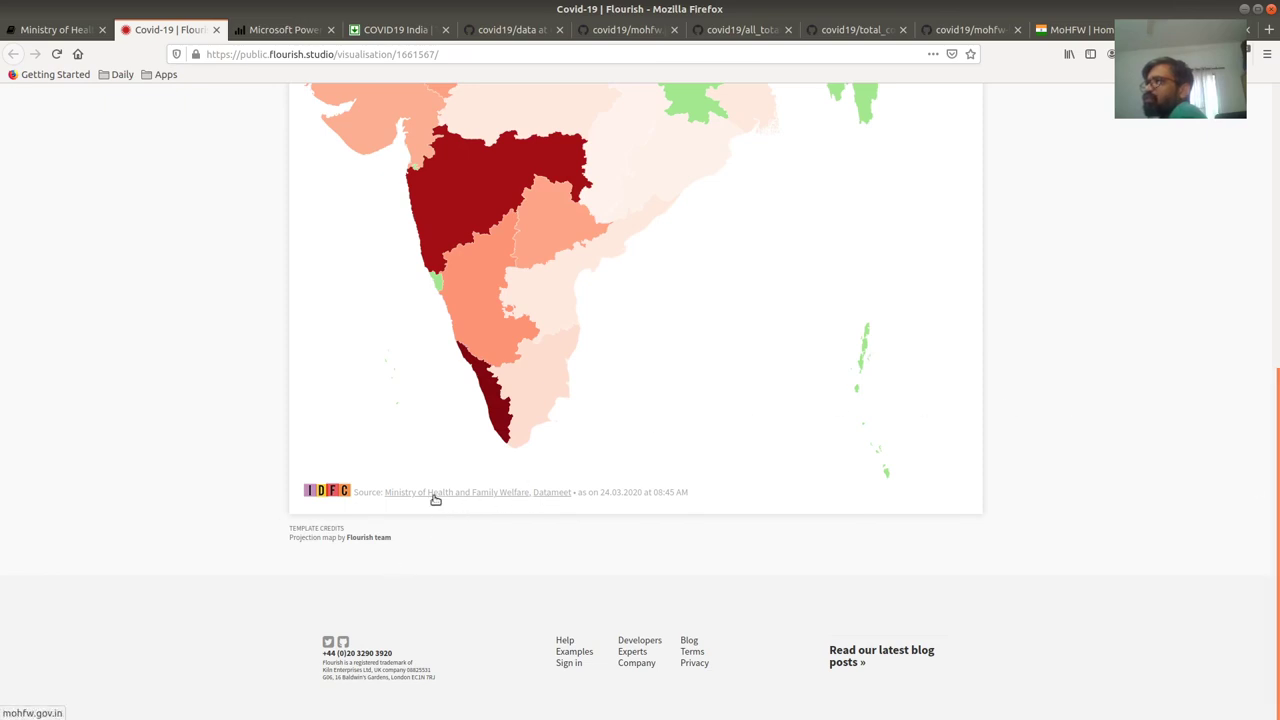
Step: Inspect Kerala's case figures and trend chart on the Flourish map, and close the map
drag(1277, 613, 1277, 563)
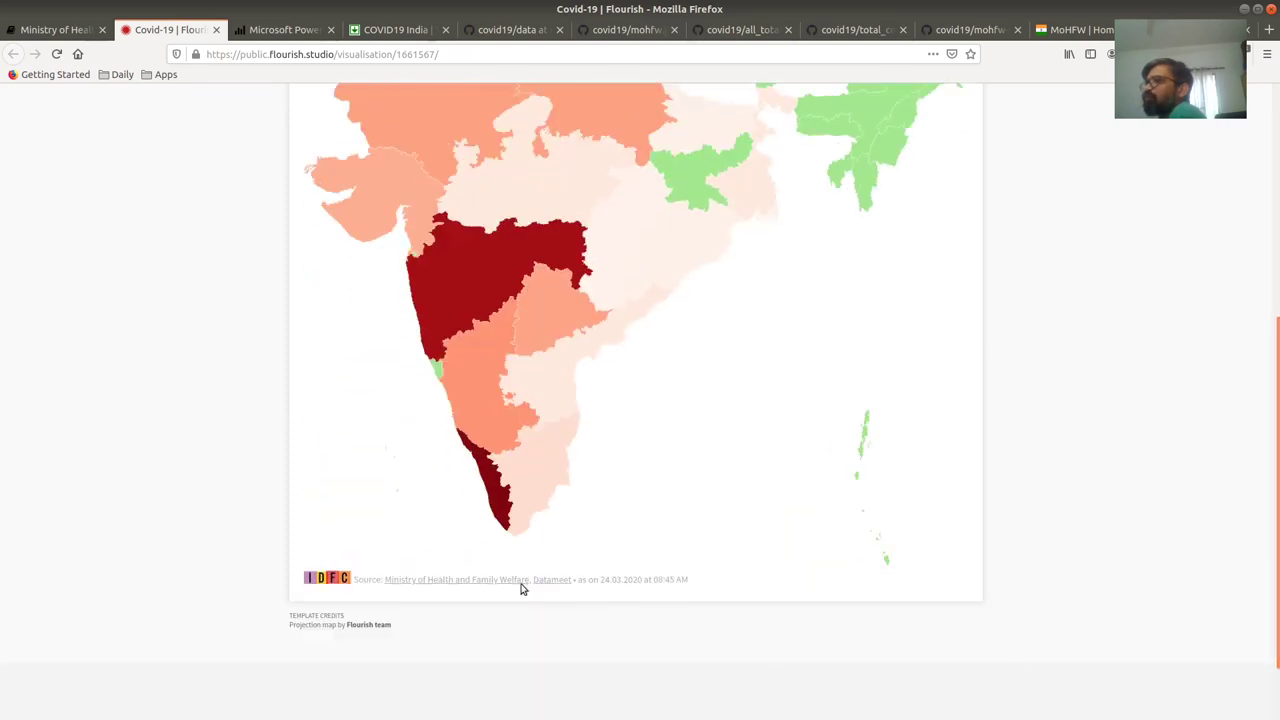
click(494, 477)
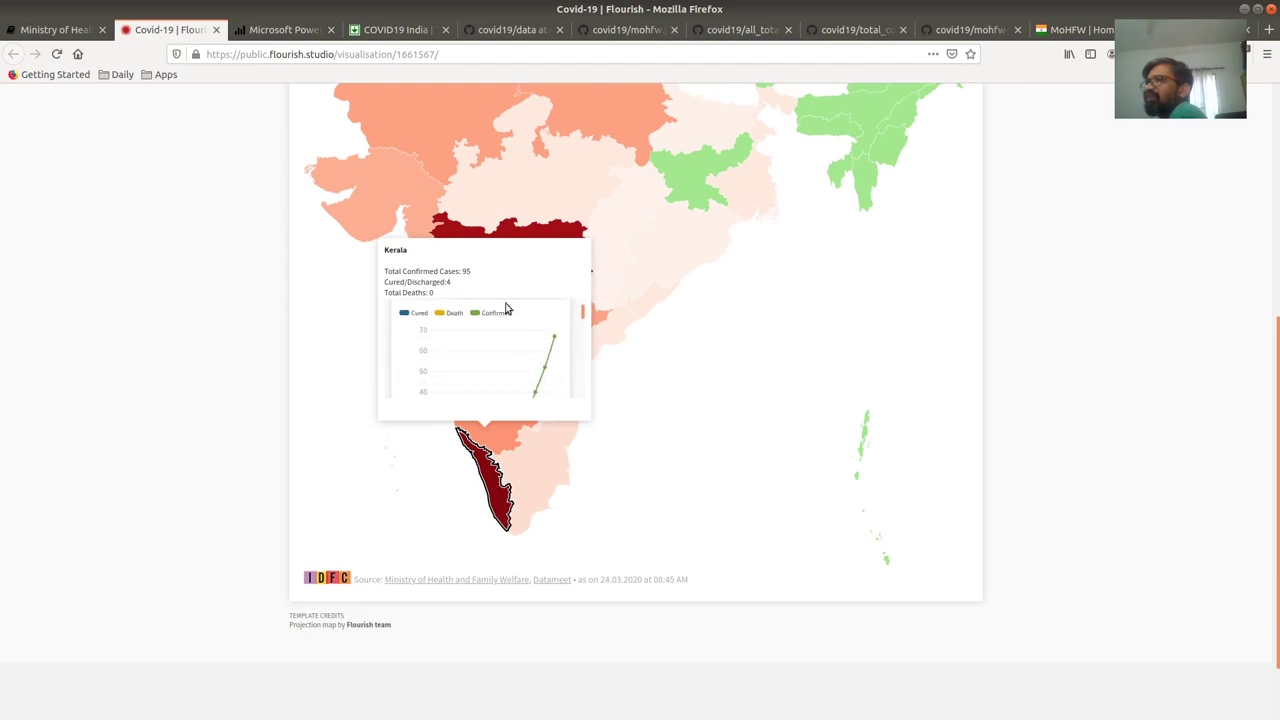
scroll(428, 340, down, 5)
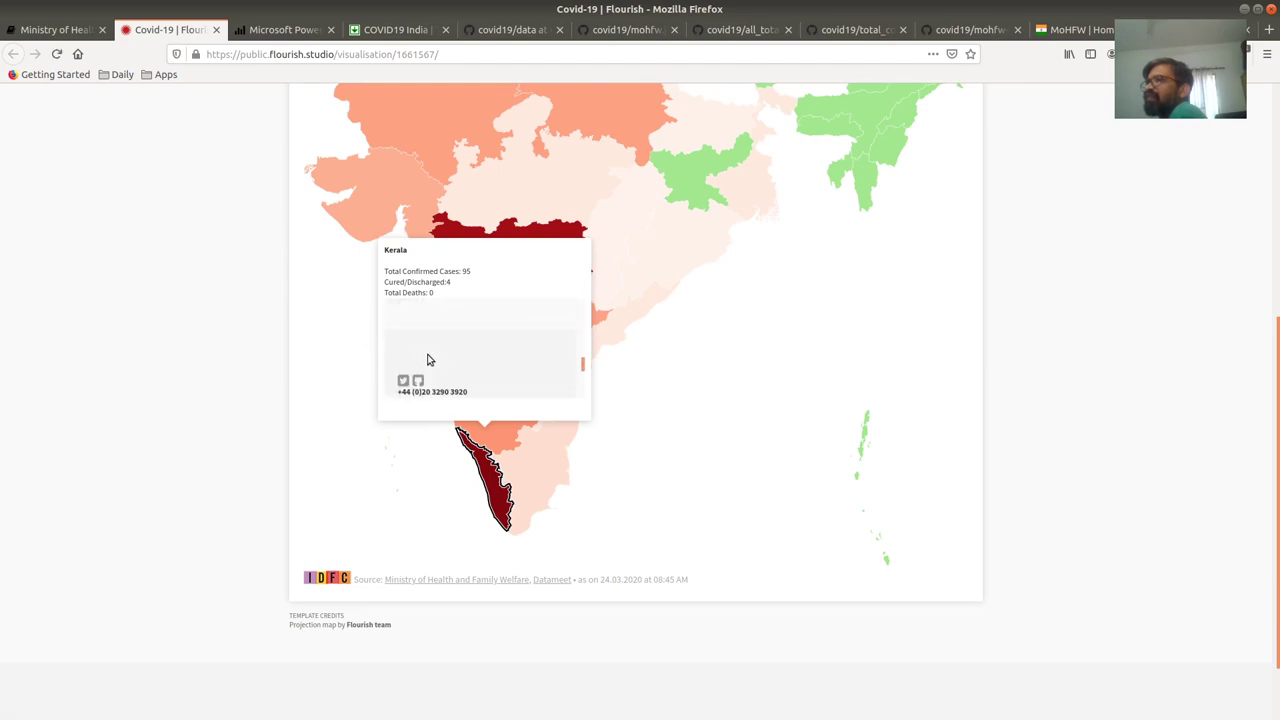
scroll(428, 360, down, 3)
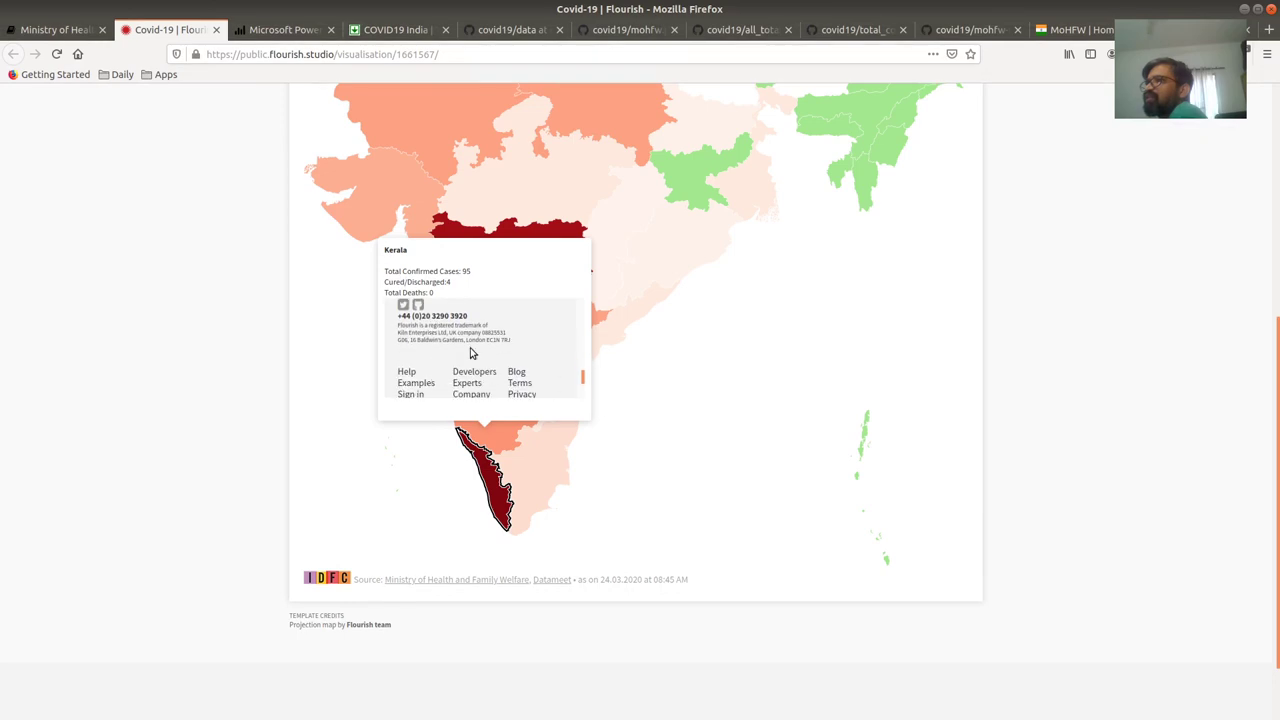
scroll(472, 340, up, 8)
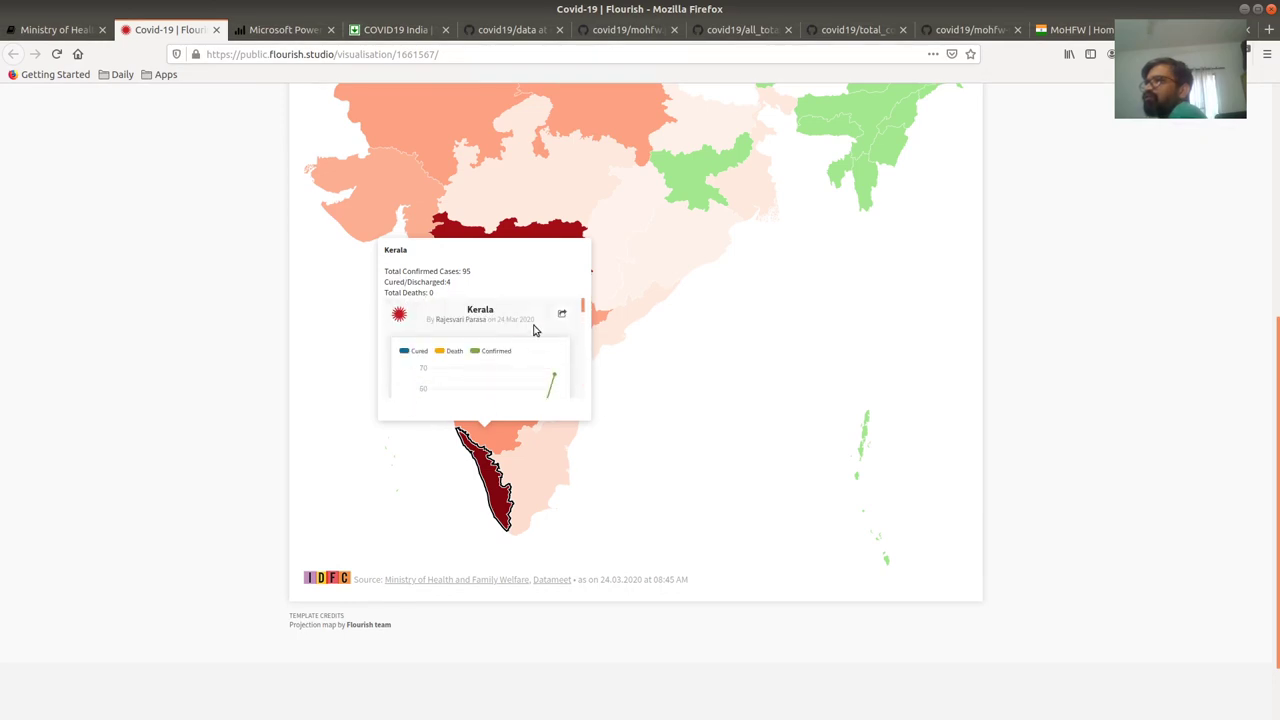
click(1276, 293)
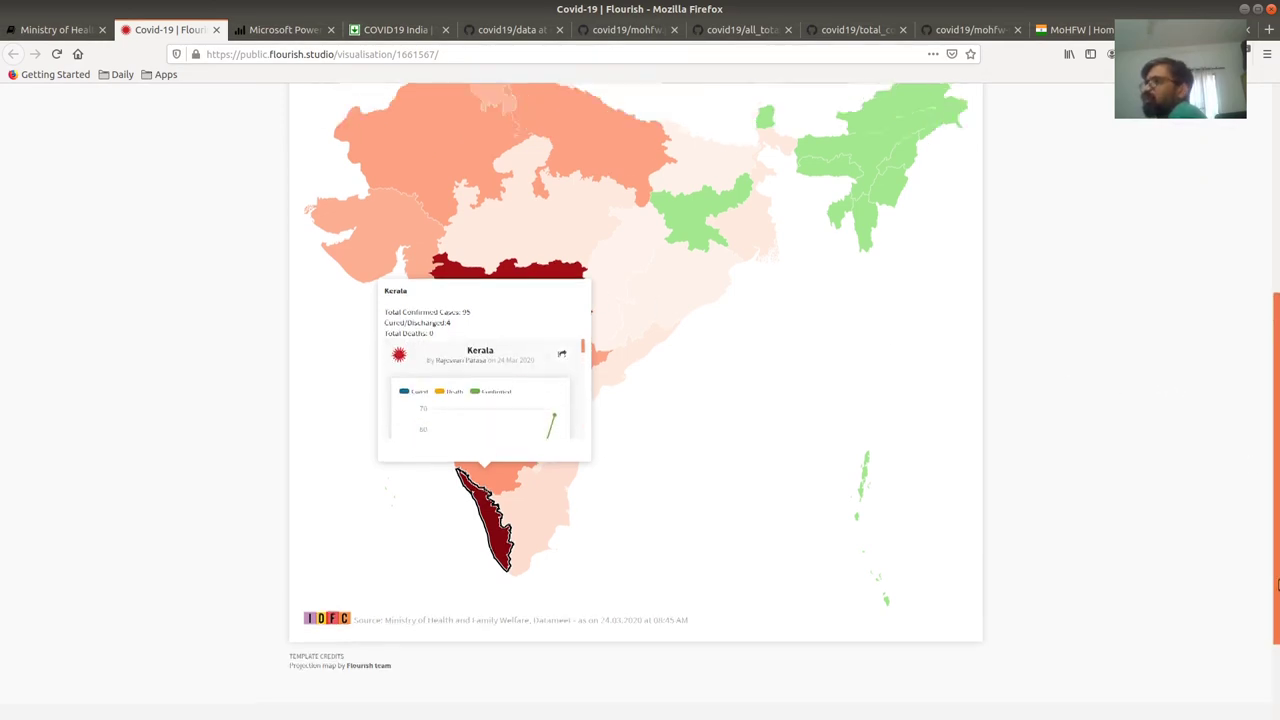
click(216, 29)
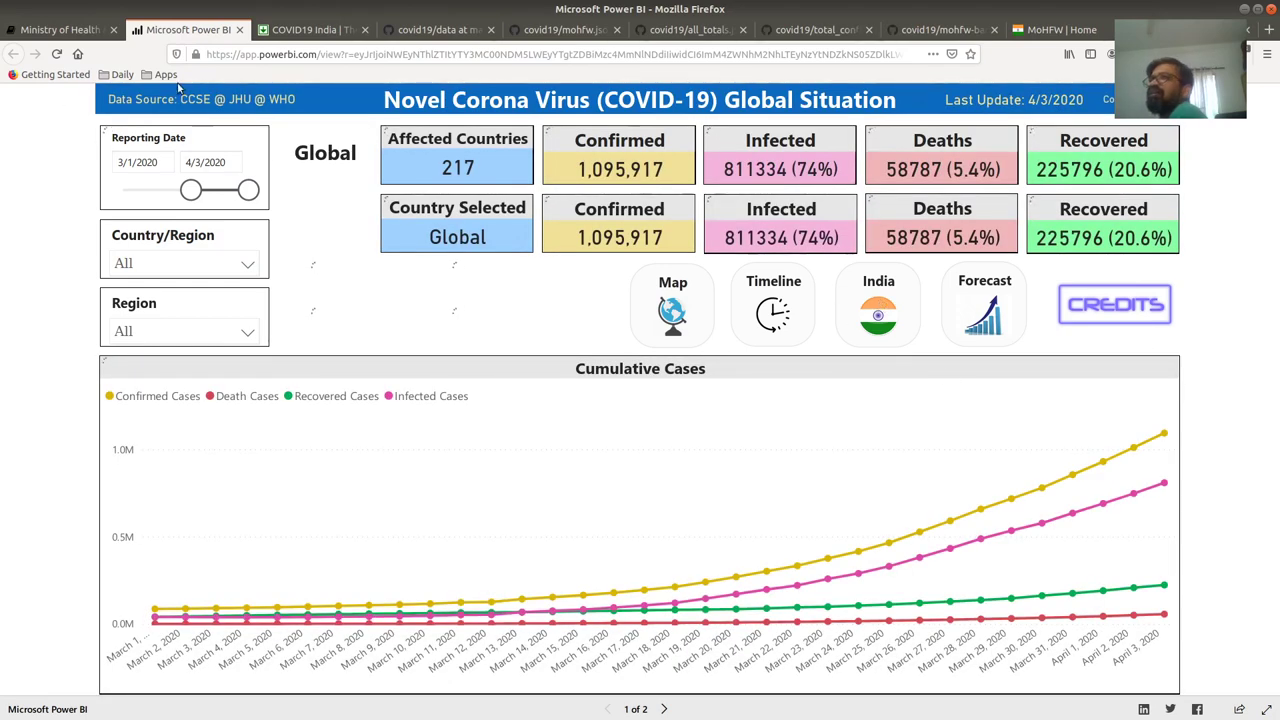
Step: Check the project list on the DataMeet ministry page, and view the Power BI global dashboard and the COVID19 India graph
key(ctrl+shift+Tab)
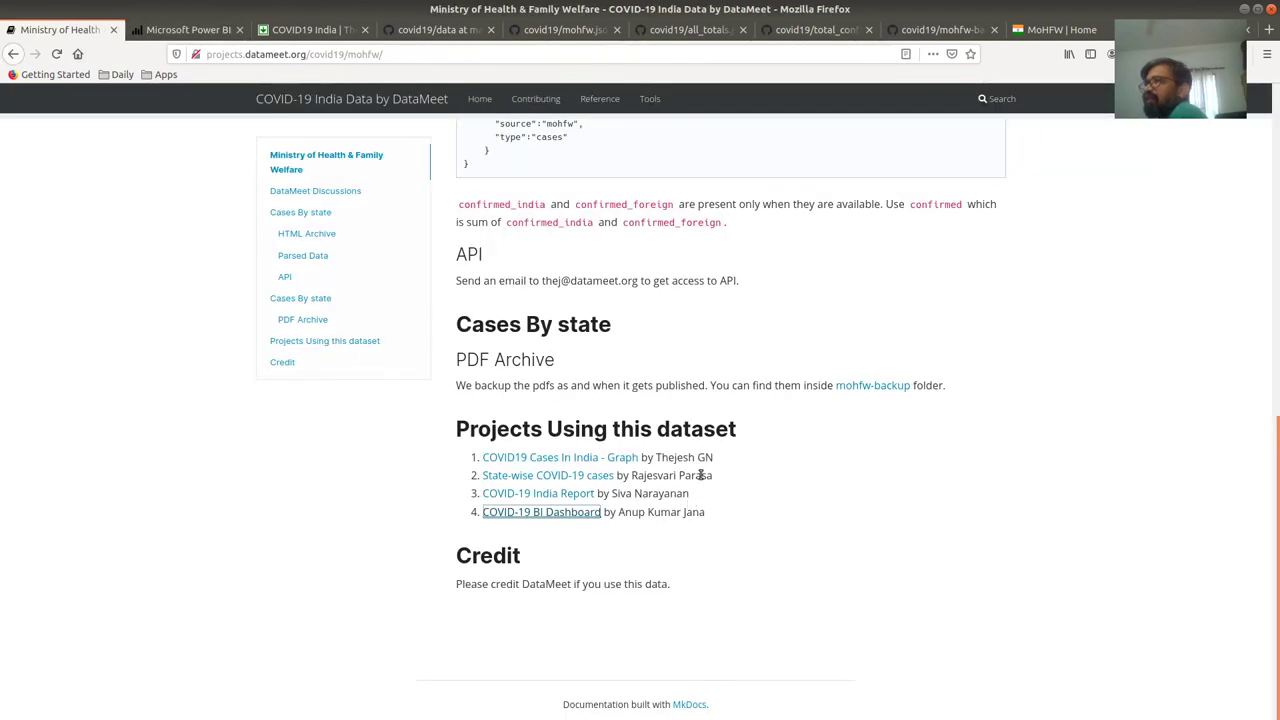
click(617, 494)
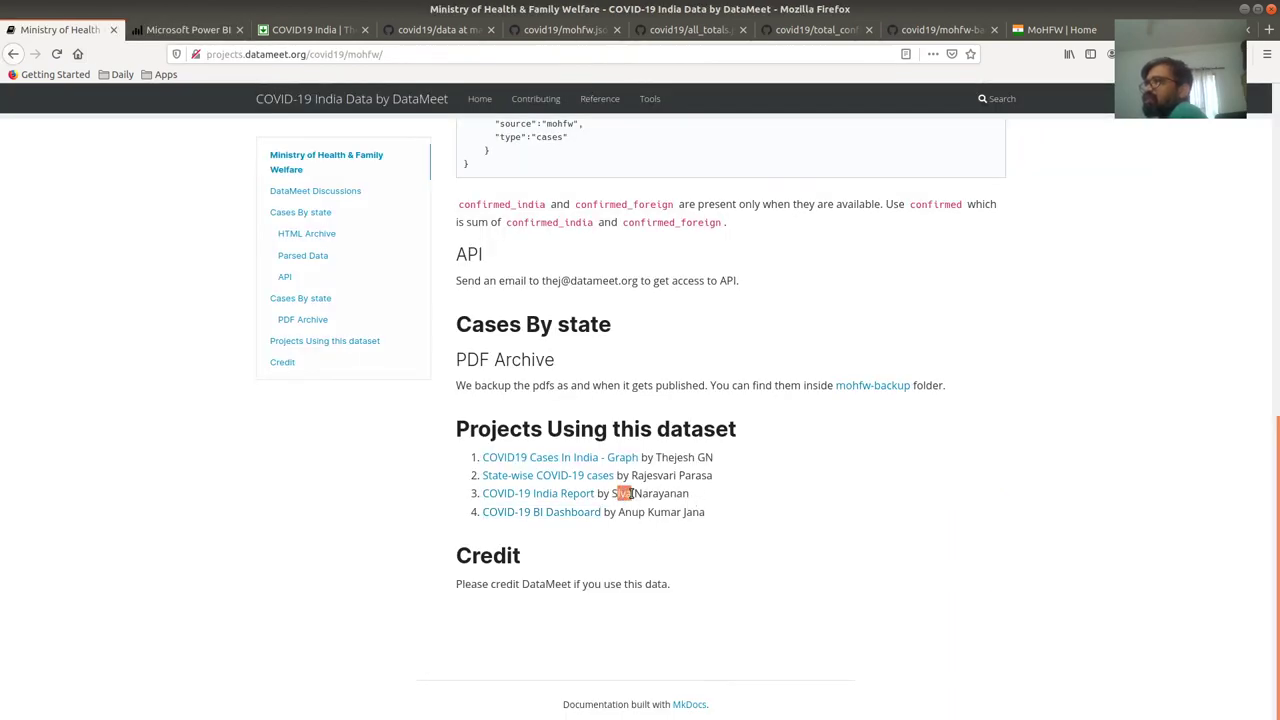
click(188, 30)
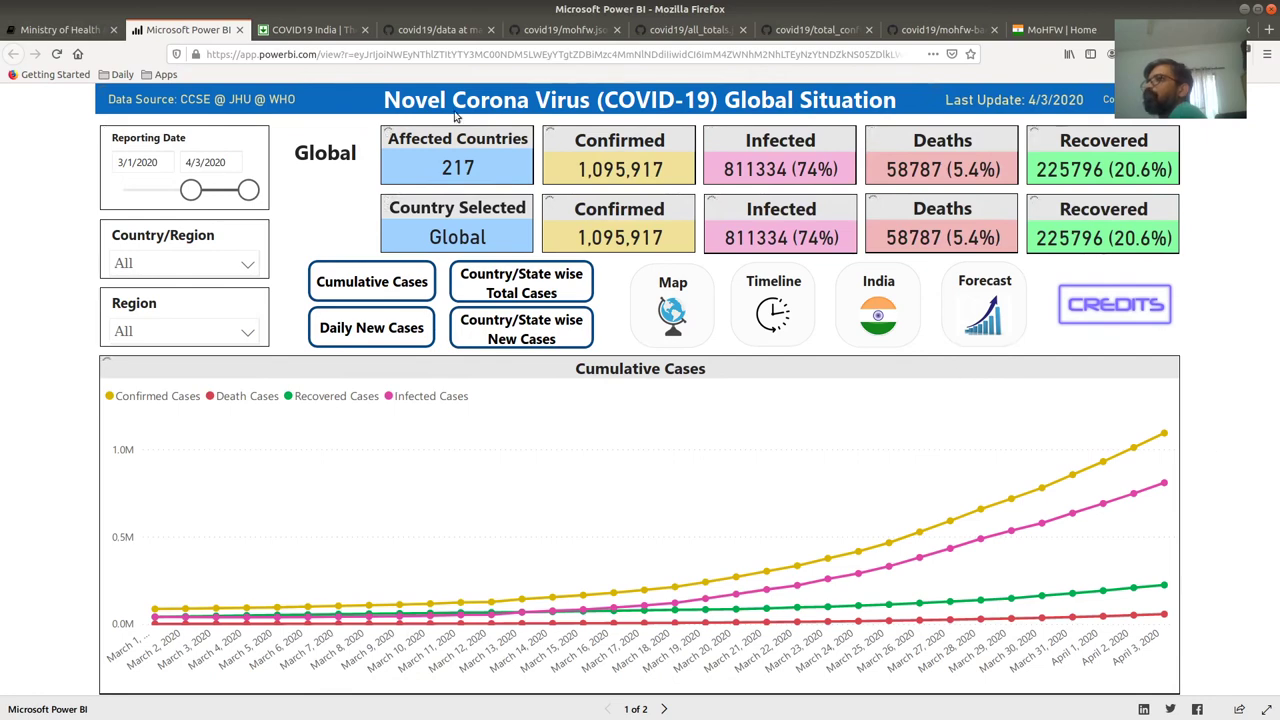
click(305, 30)
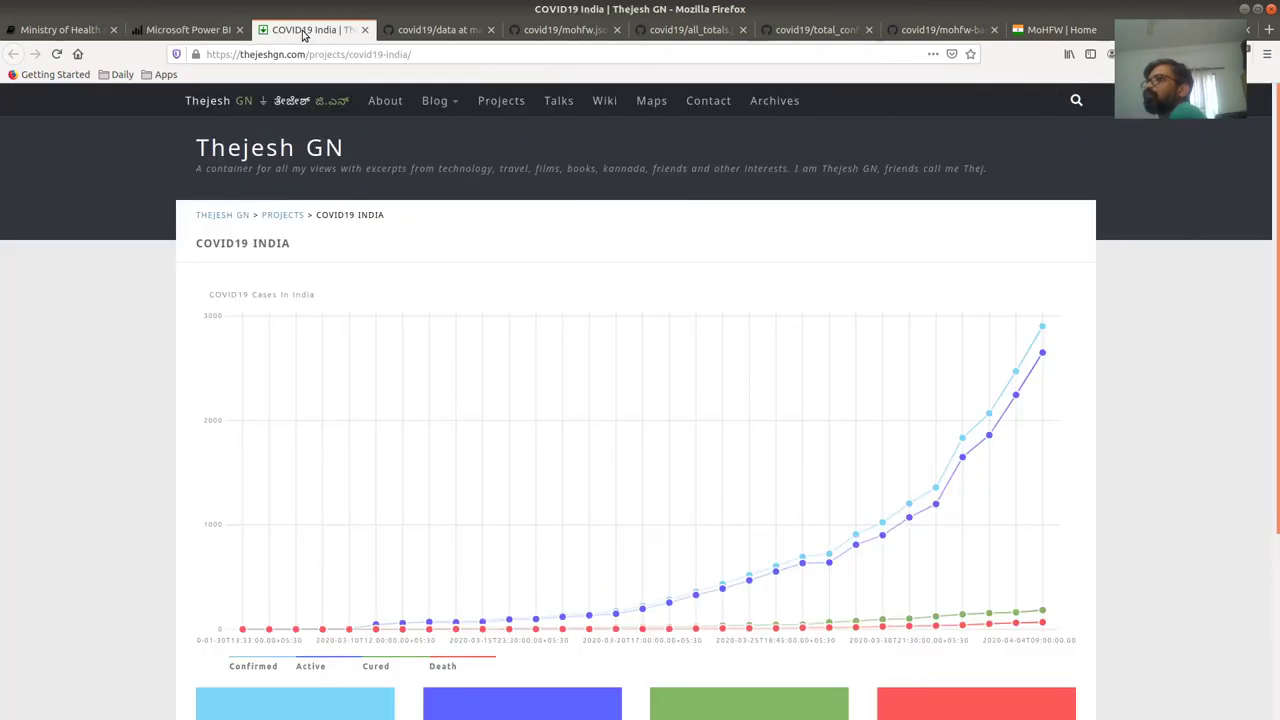
Step: View the India page of the Power BI dashboard, compare it with the COVID19 India graph, and close the dashboard
click(229, 32)
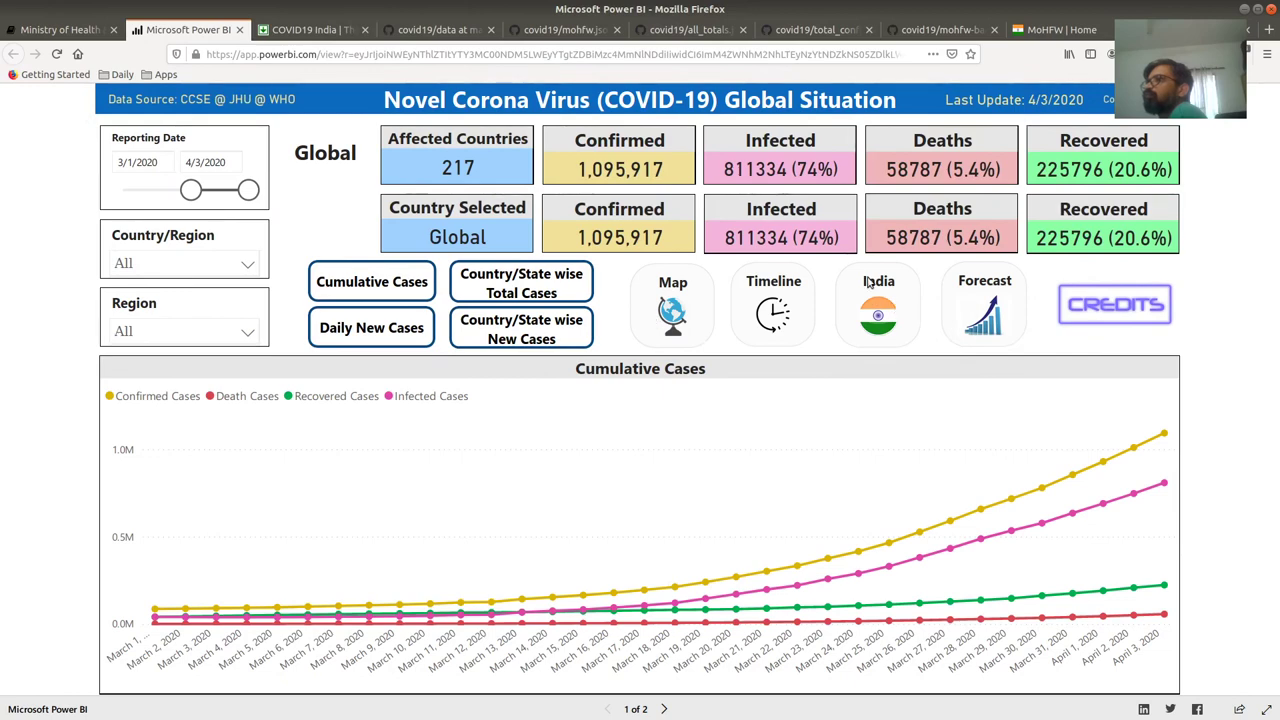
click(880, 330)
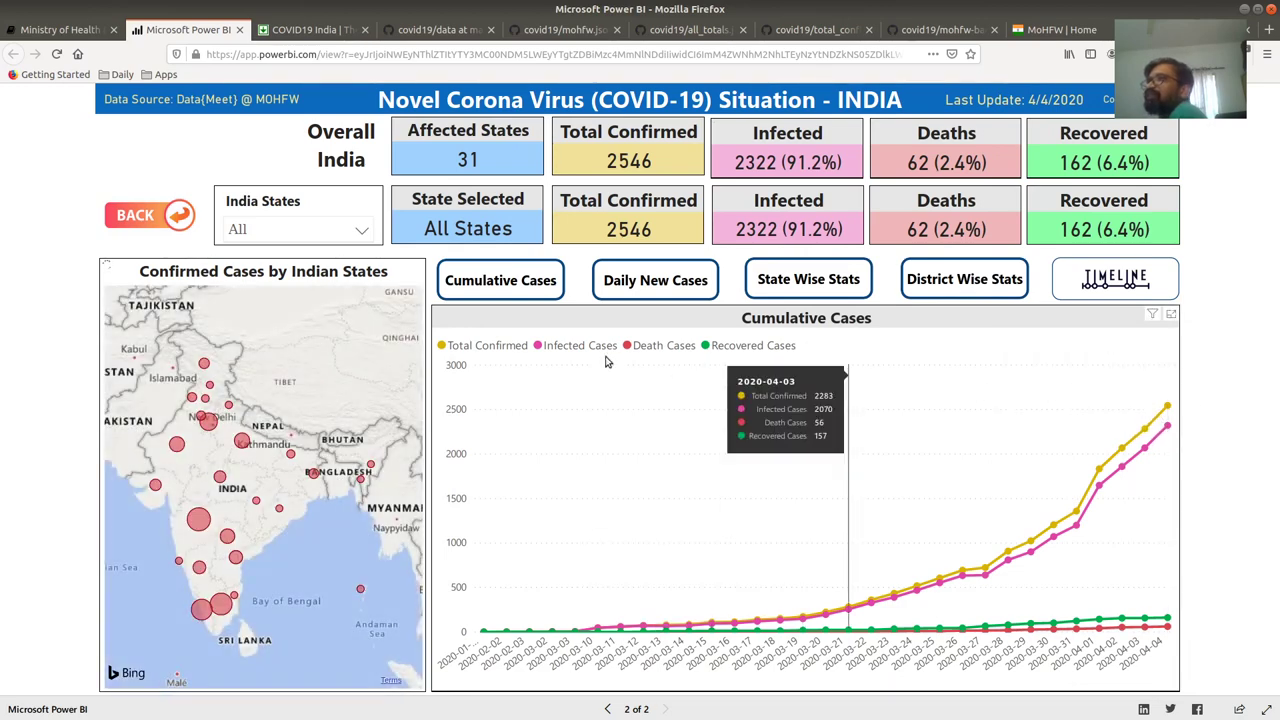
key(ctrl+Tab)
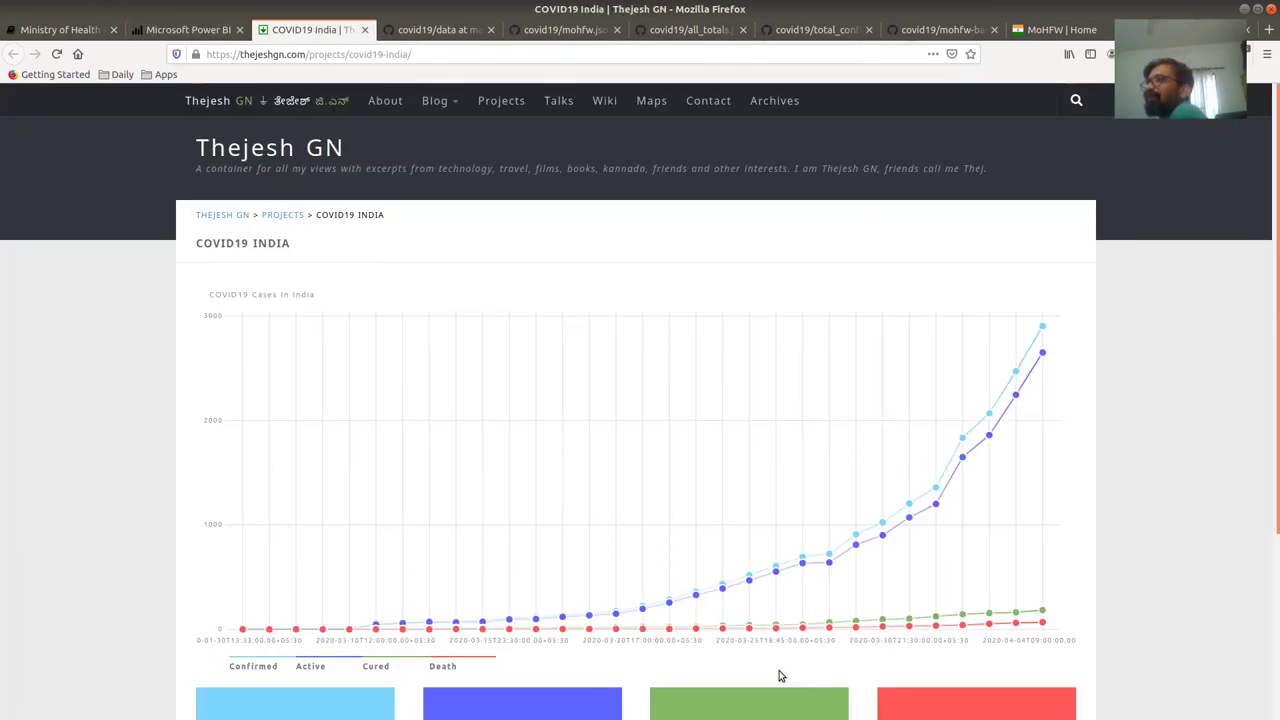
key(ctrl+shift+Tab)
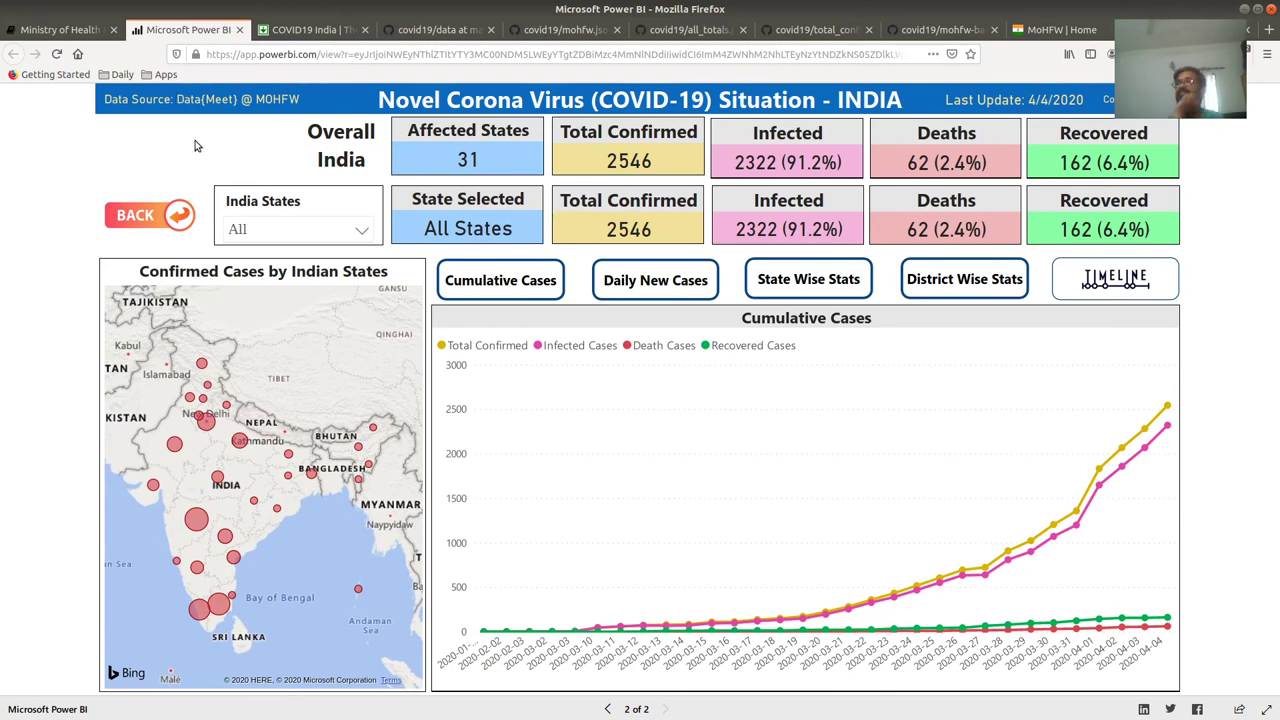
click(240, 29)
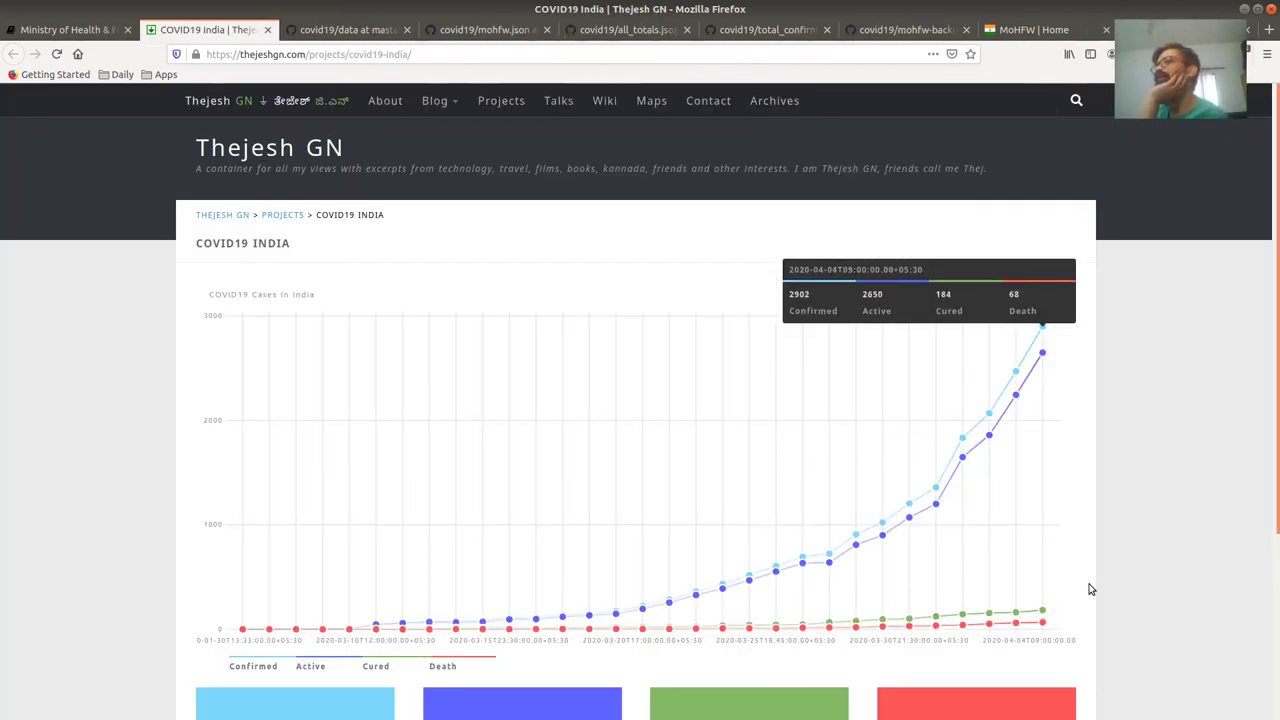
Step: Return from the ministry page to the DataMeet datasets home page and open the Indian Council of Medical Research - ICMR dataset
click(87, 30)
scroll(945, 510, up, 5)
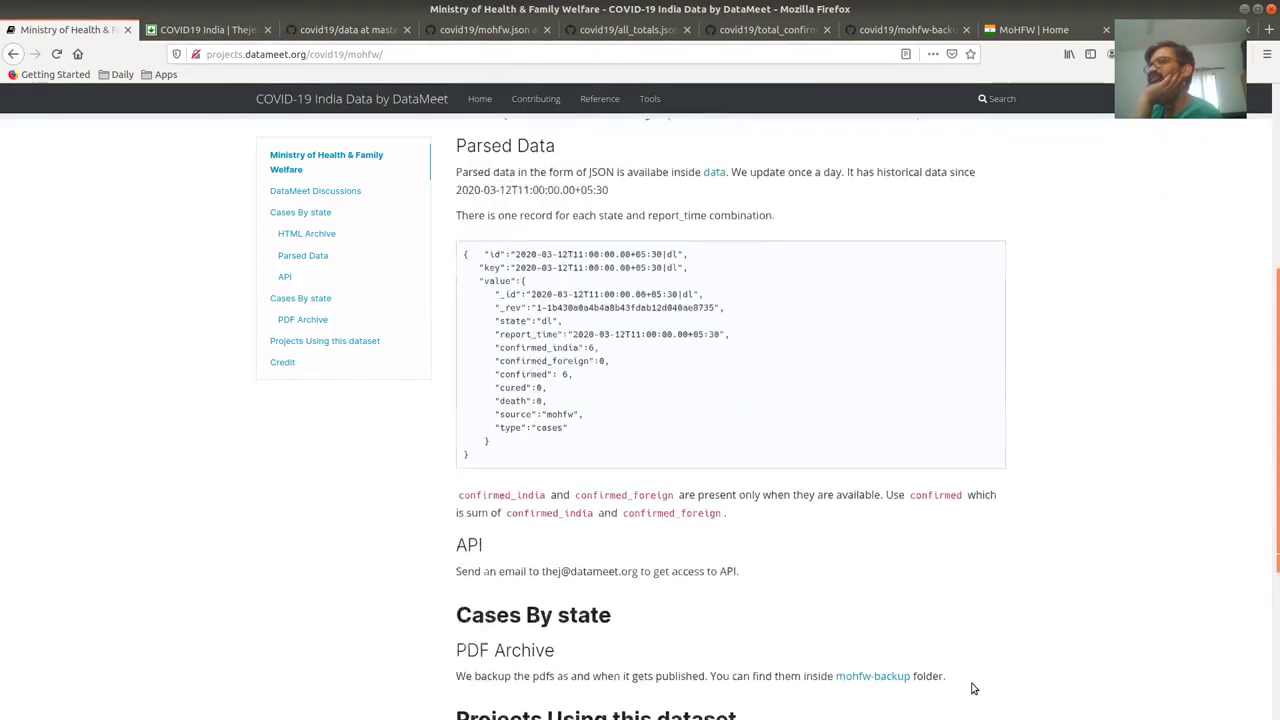
scroll(975, 688, up, 4)
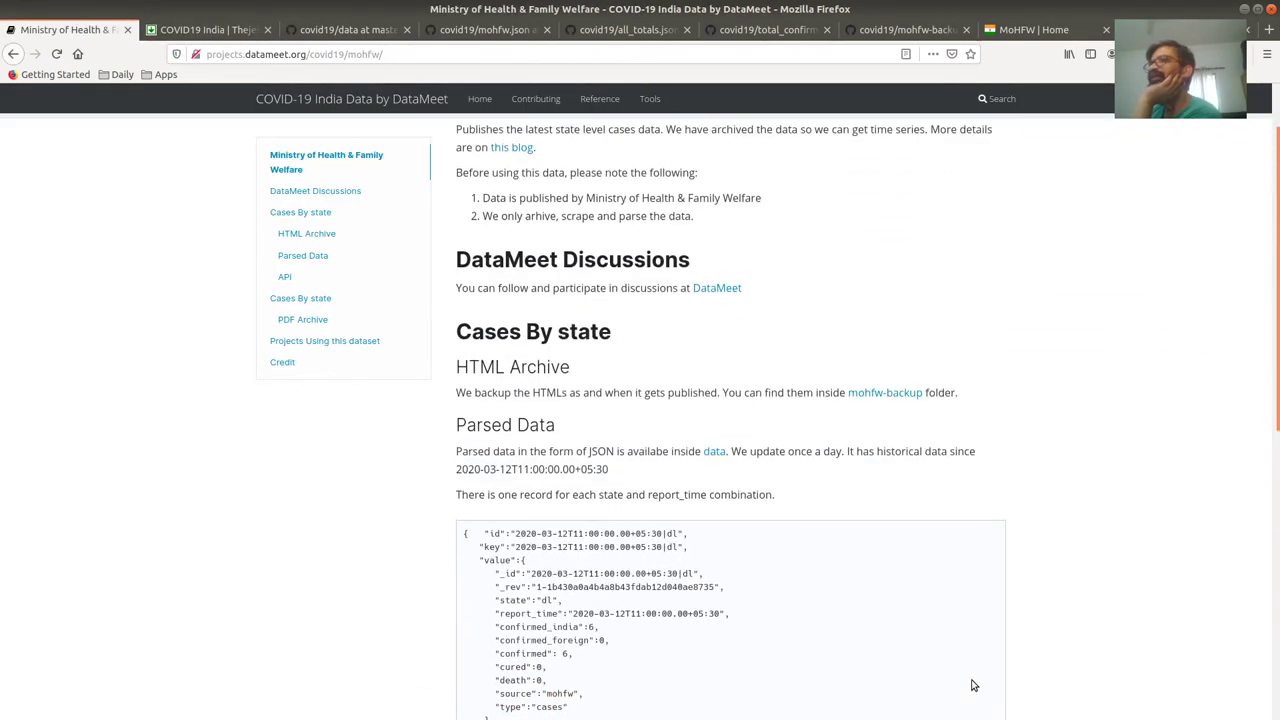
click(341, 100)
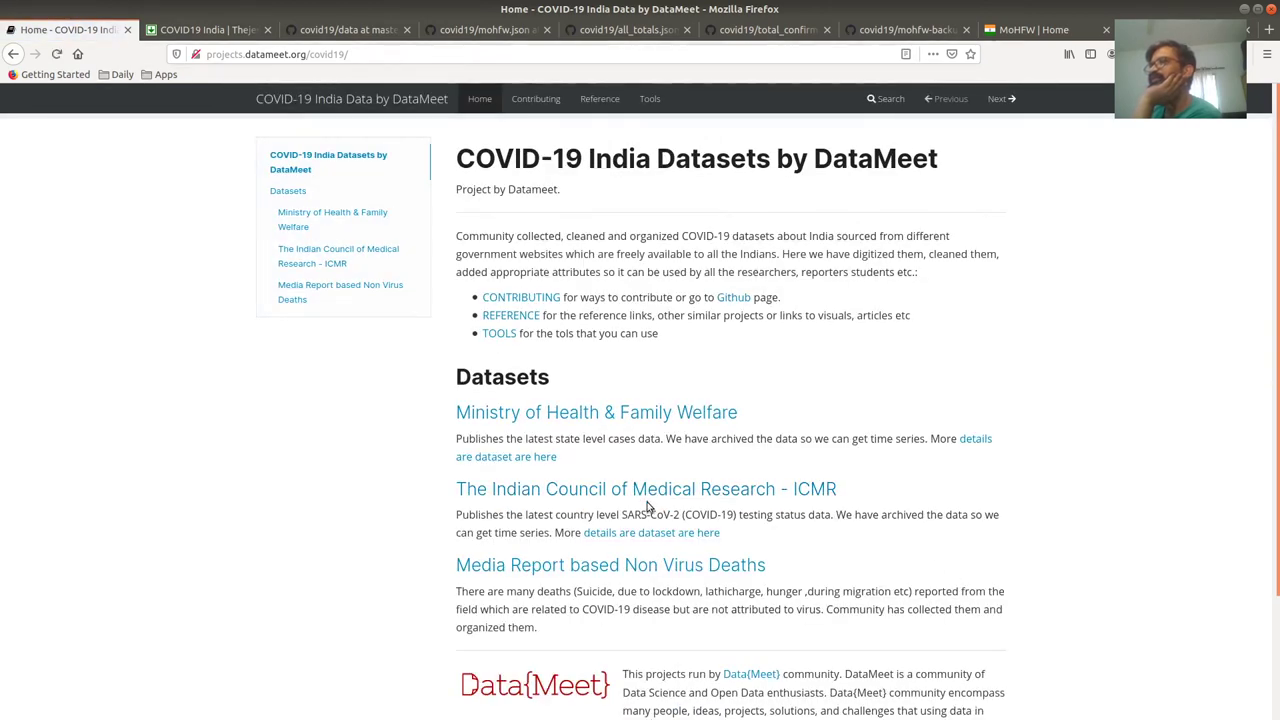
click(651, 496)
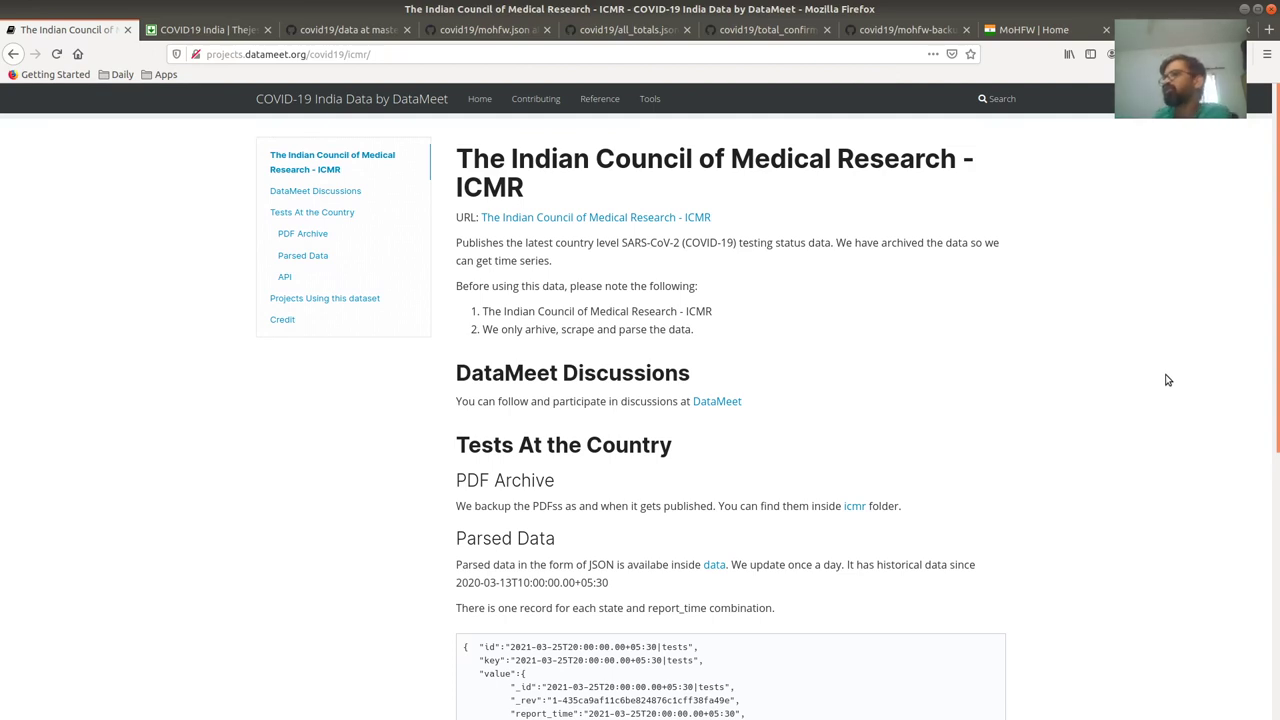
Step: Examine the sample ICMR test record, highlighting its individuals, report_time, samples, confirmed_positive and _id date parts
scroll(1168, 380, down, 3)
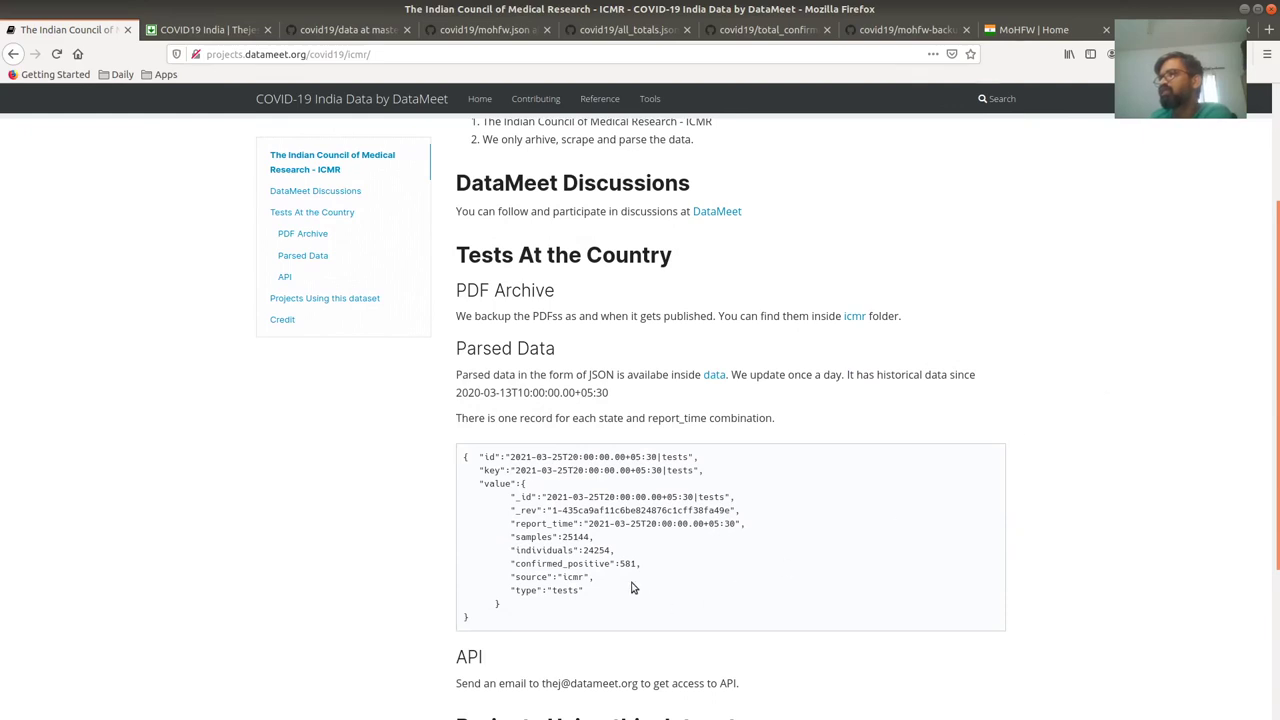
double_click(549, 551)
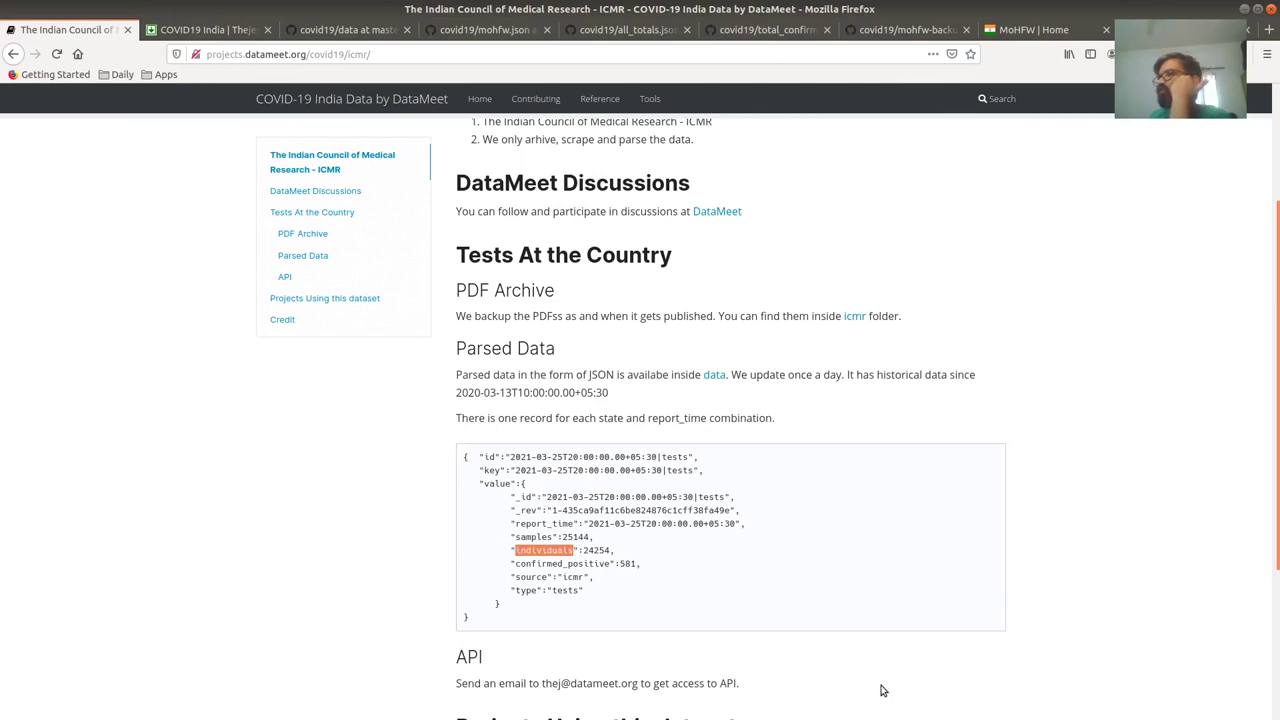
double_click(543, 524)
drag(745, 524, 509, 524)
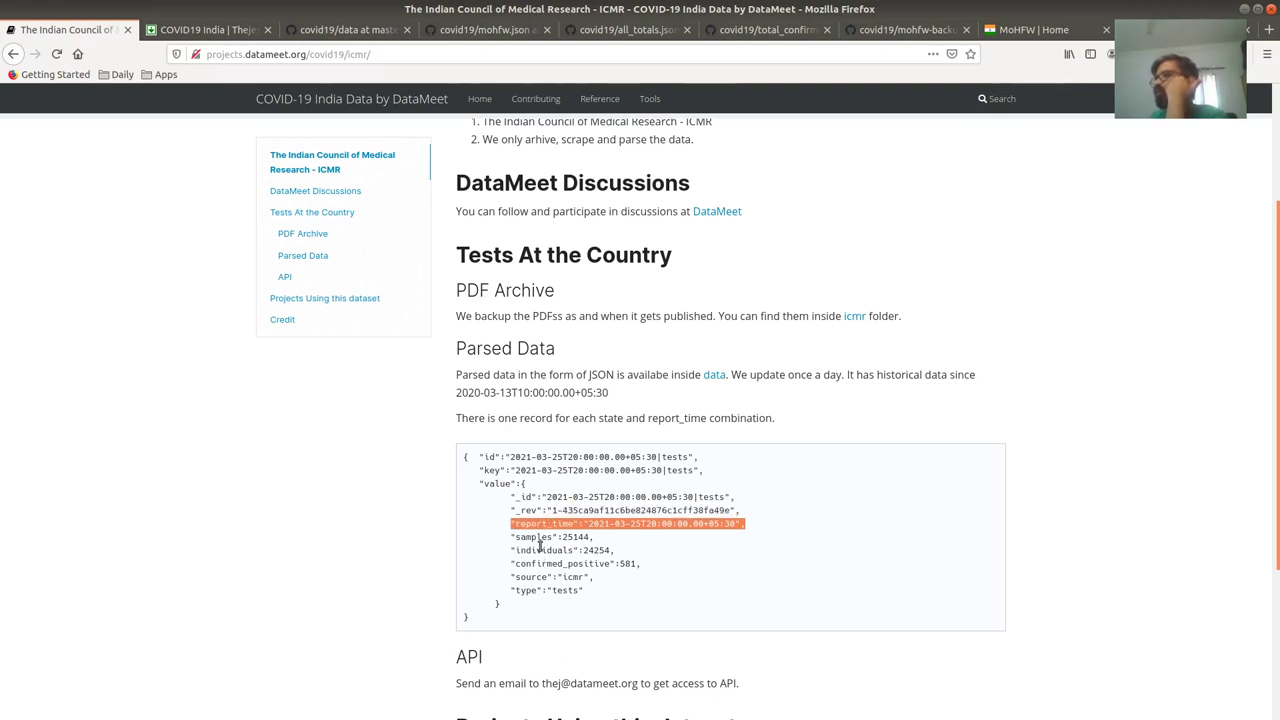
double_click(541, 537)
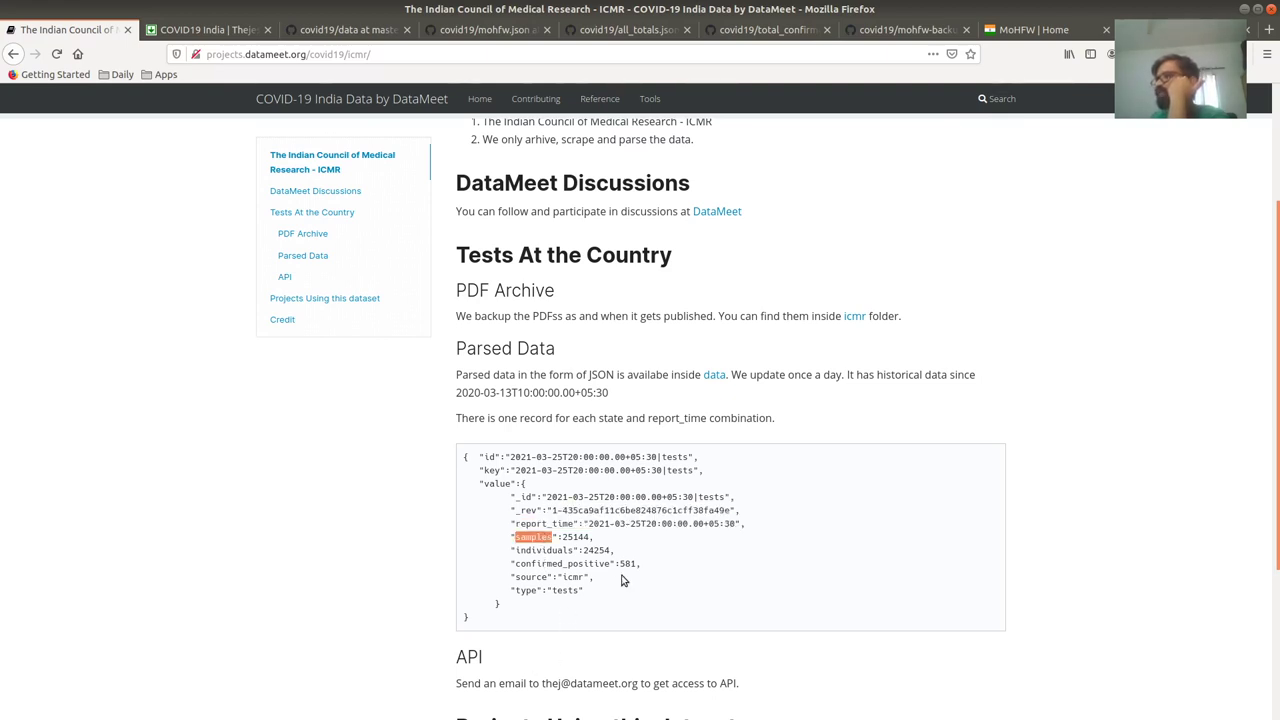
click(550, 540)
double_click(534, 537)
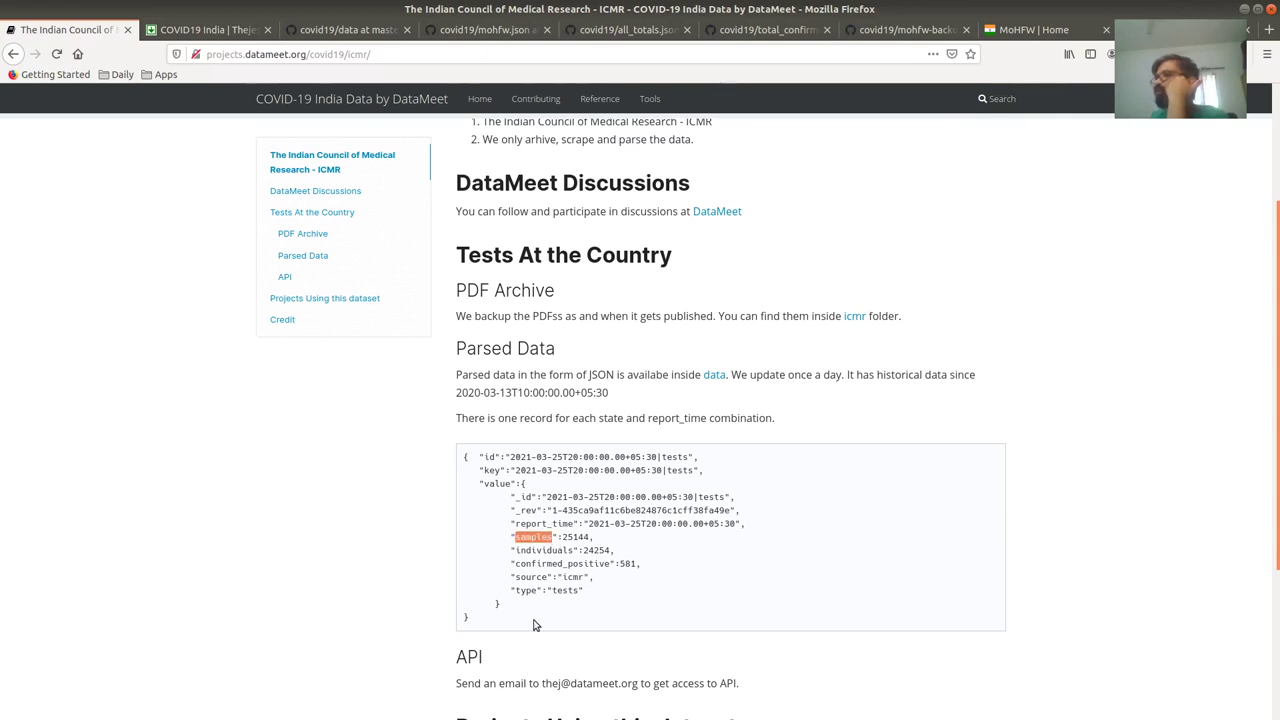
double_click(557, 563)
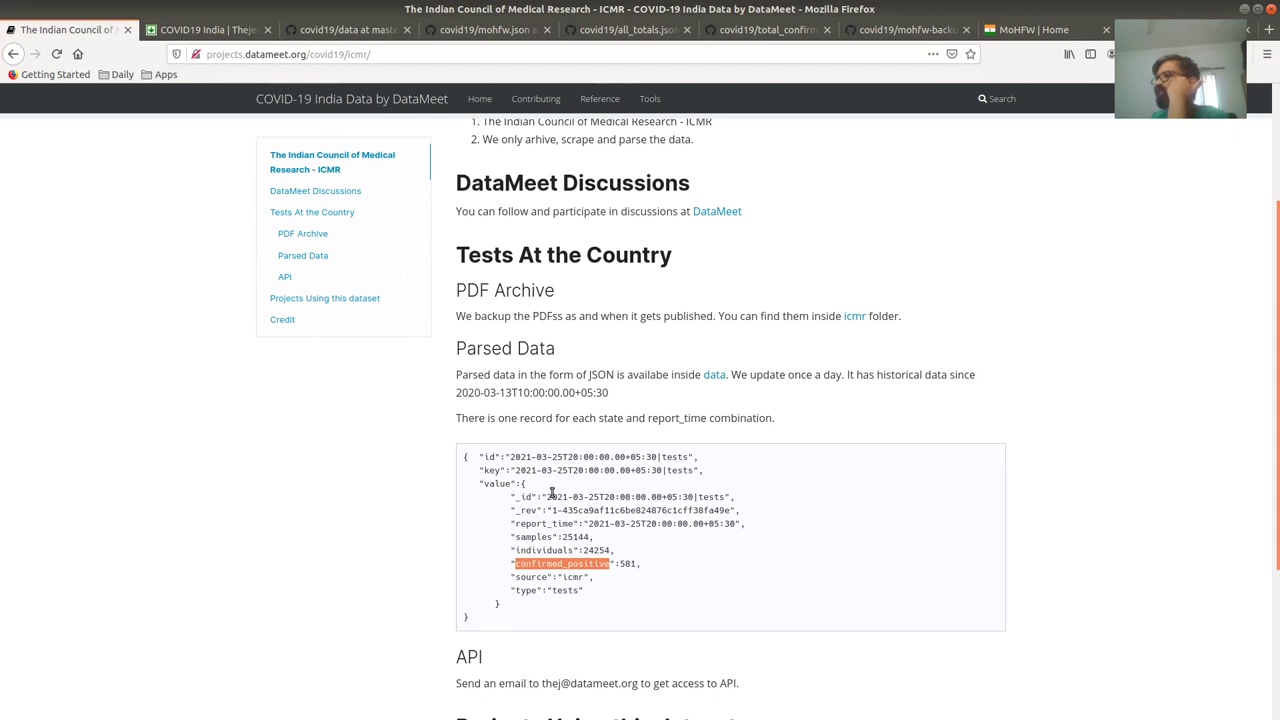
drag(547, 496, 615, 497)
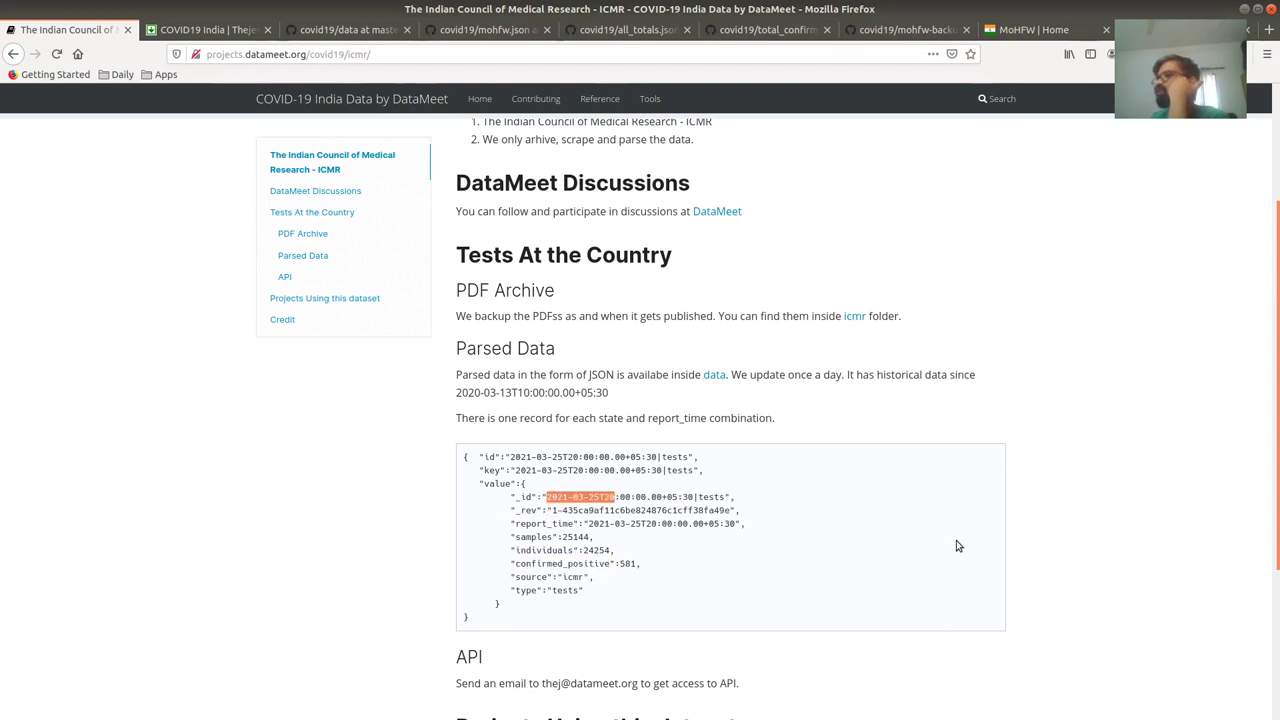
Step: Open the ICMR PDF archive folder in a new tab and switch to it
scroll(957, 546, up, 1)
click(1040, 393)
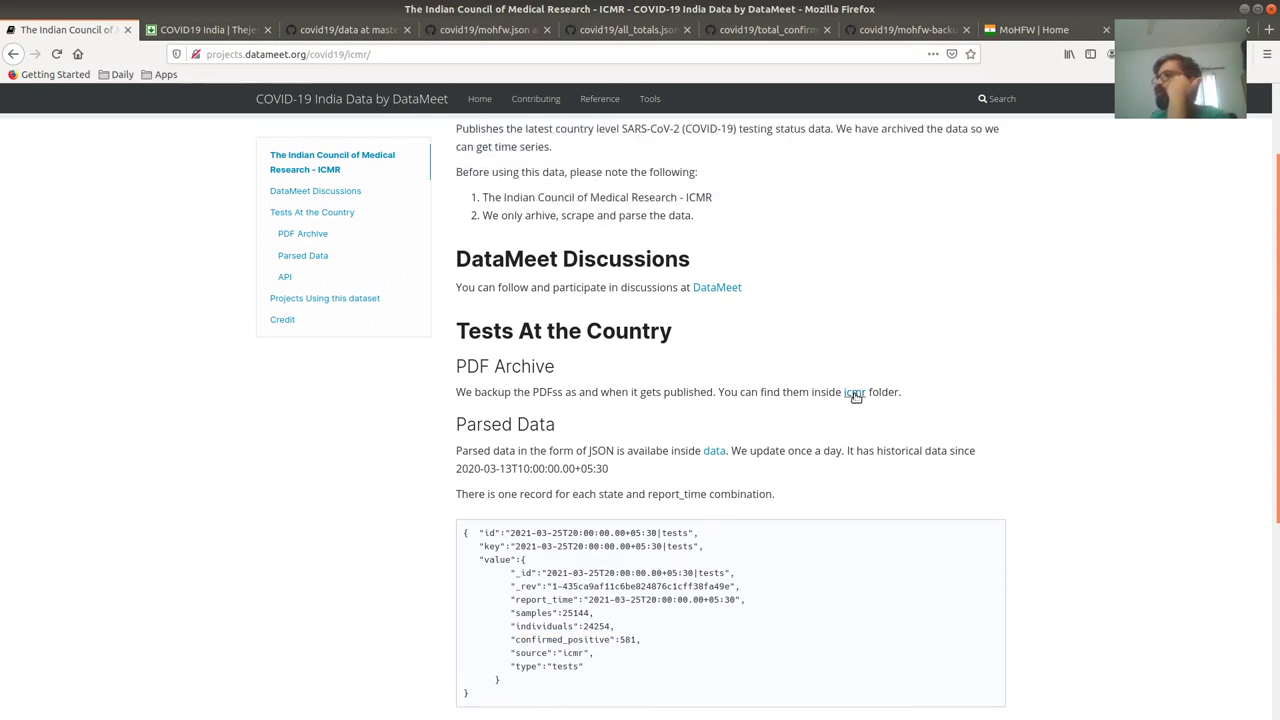
right_click(856, 396)
click(889, 404)
key(ctrl+Tab)
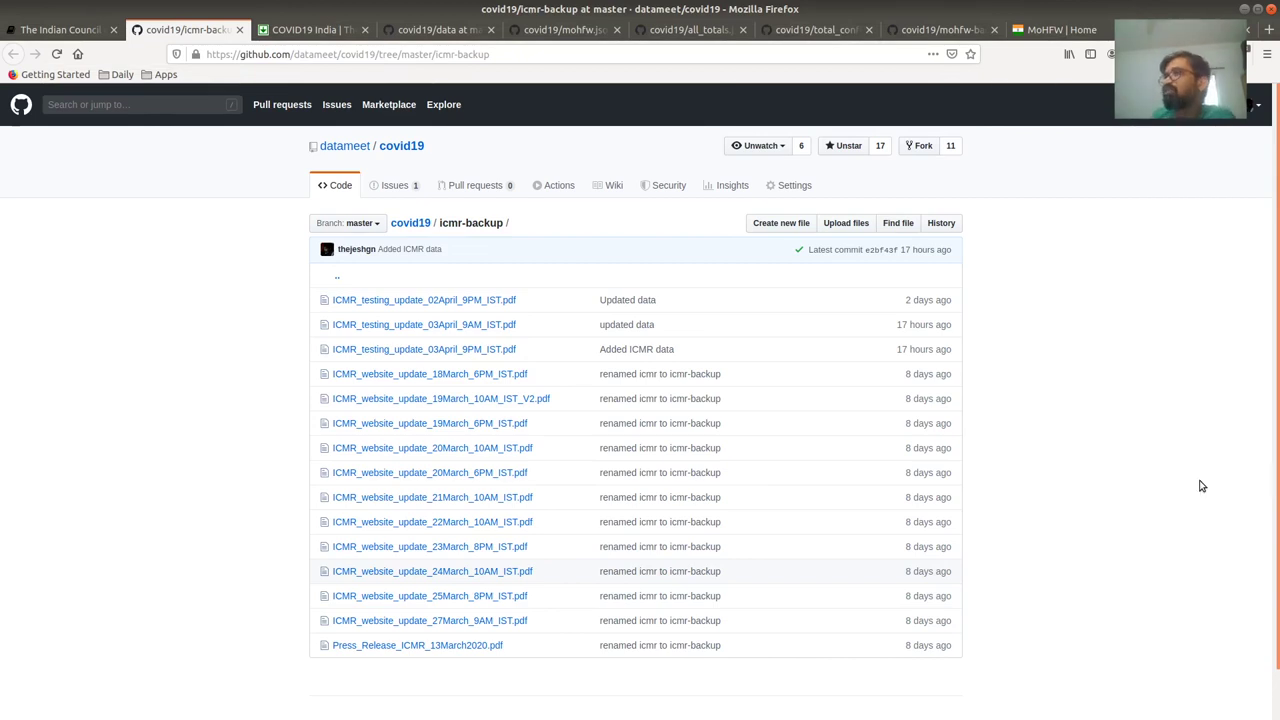
Step: Open the covid19 repository's issues in a new tab and go to the issue "Looking for the following ICMR press releases"
right_click(400, 186)
click(450, 195)
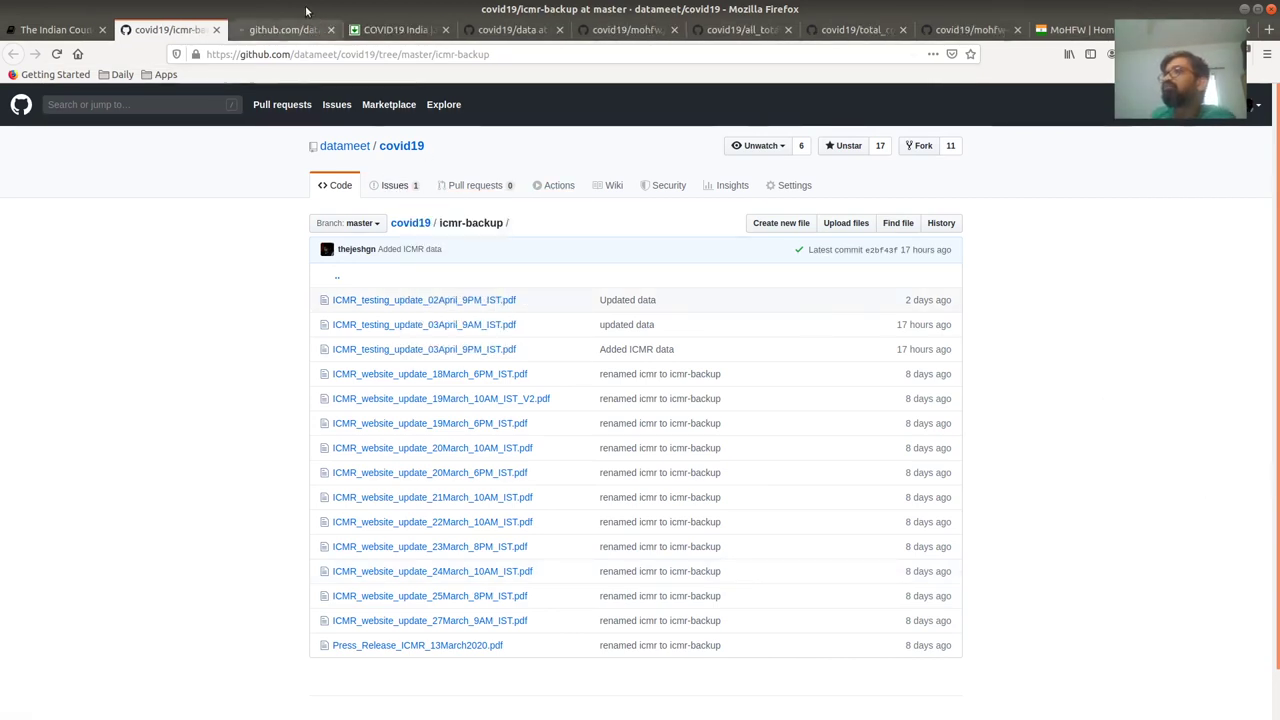
click(285, 35)
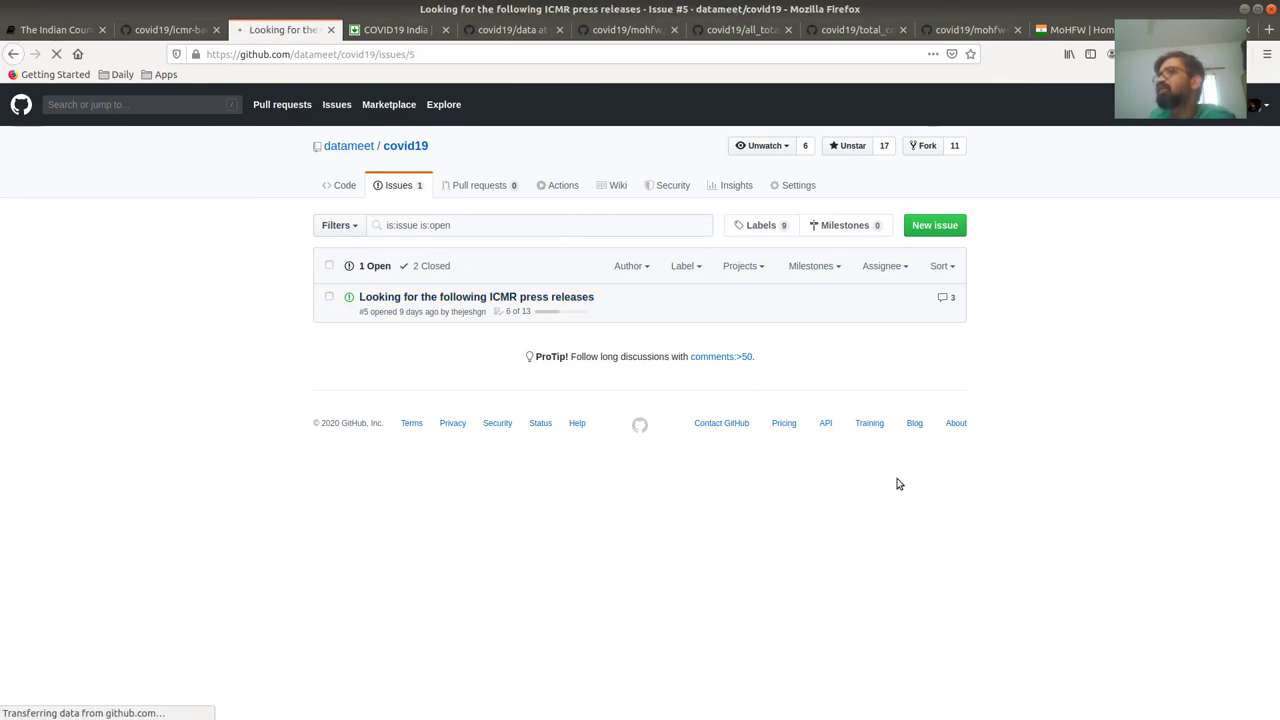
Step: Review the issue's checklist of wanted ICMR press releases, highlighting the unchecked 20March_6PM PDF link
scroll(900, 470, down, 4)
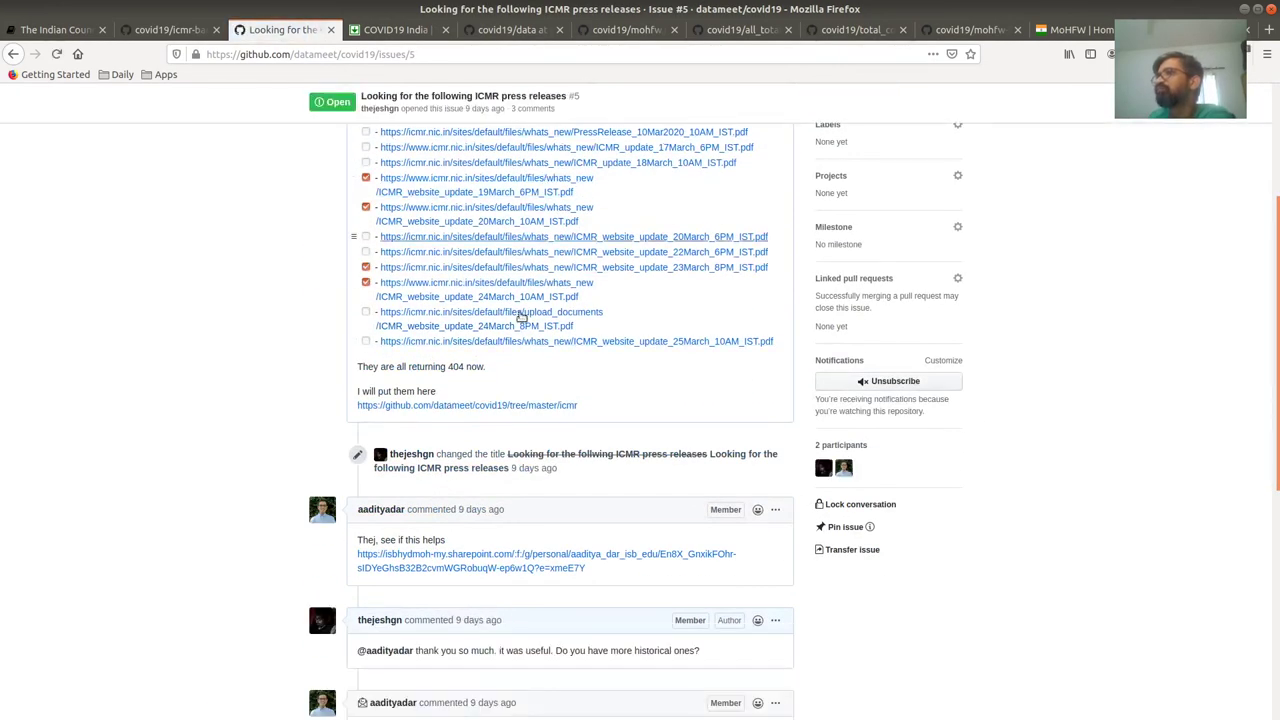
scroll(540, 330, up, 1)
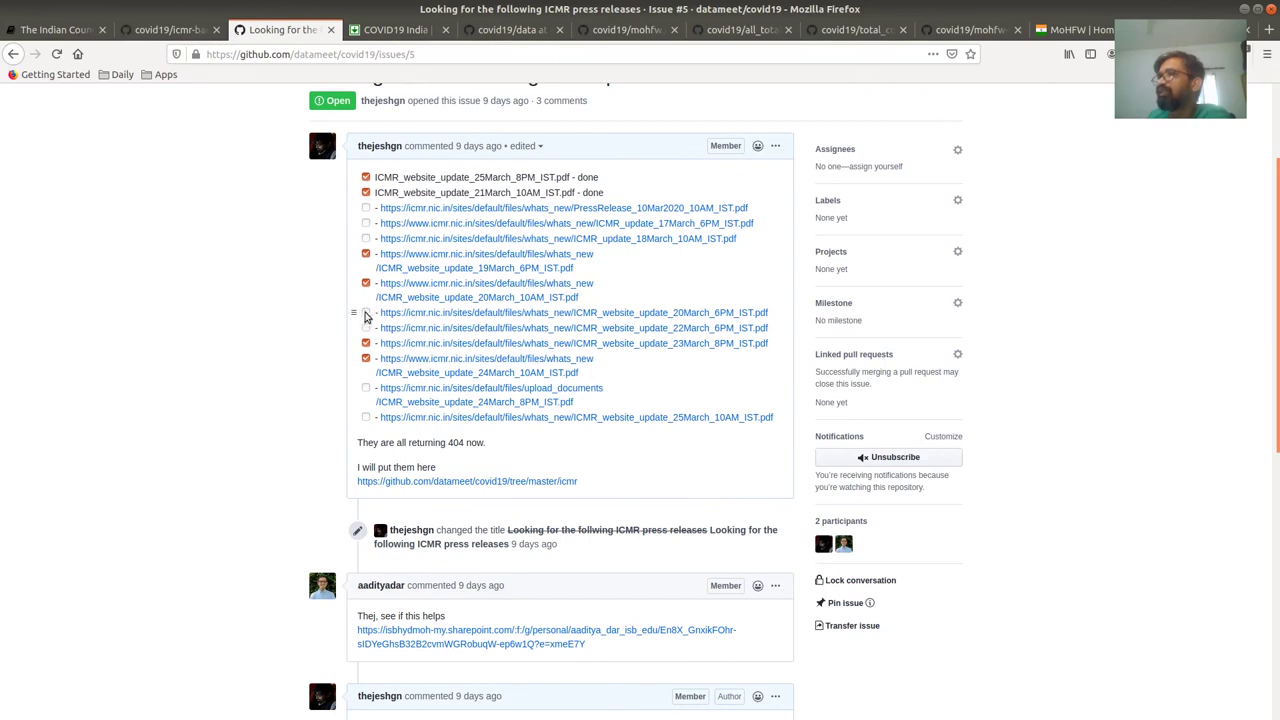
triple_click(724, 316)
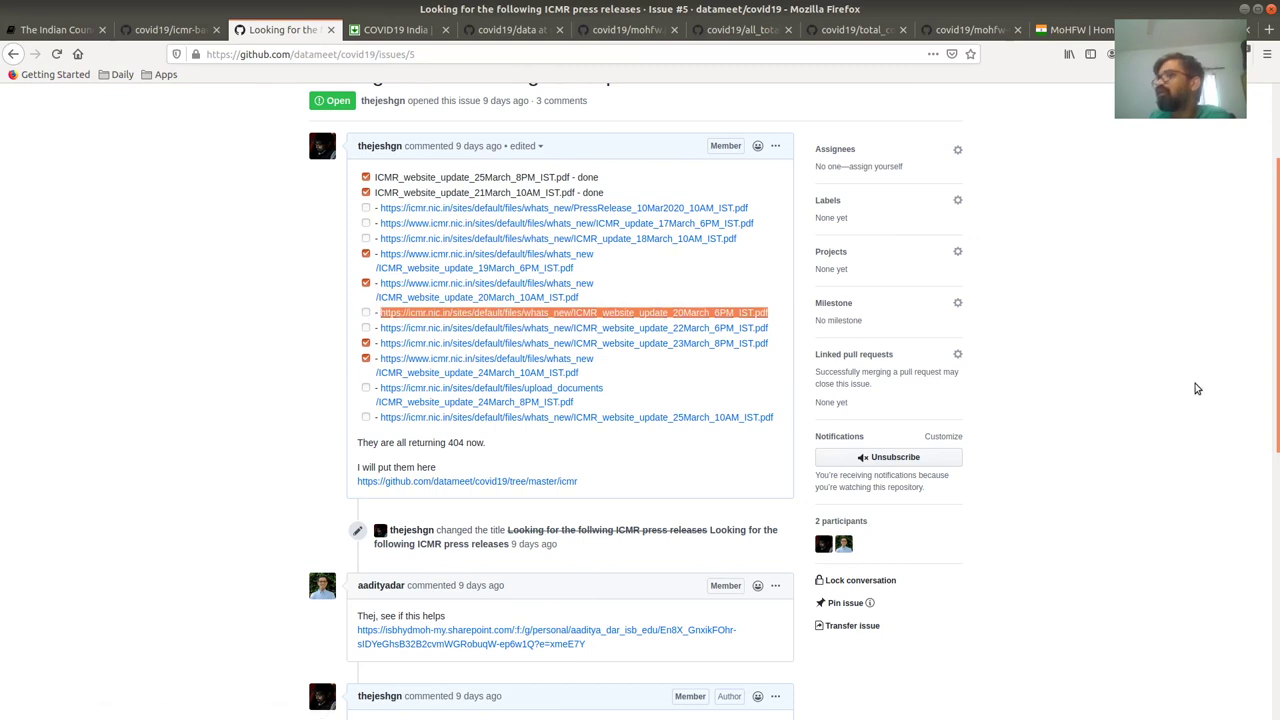
click(1170, 400)
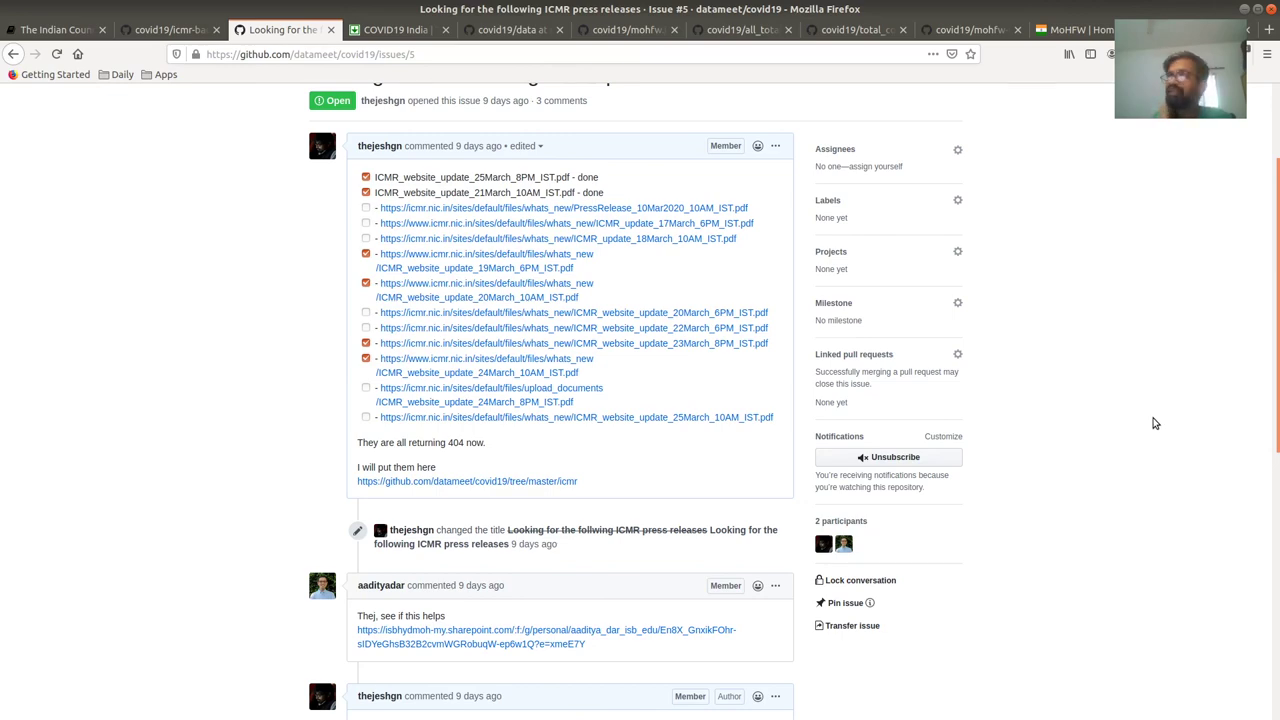
Step: Return to the icmr-backup folder and open the ICMR 23March_8PM website update and 03April_9PM testing update PDFs in new tabs
scroll(1155, 423, up, 2)
click(165, 29)
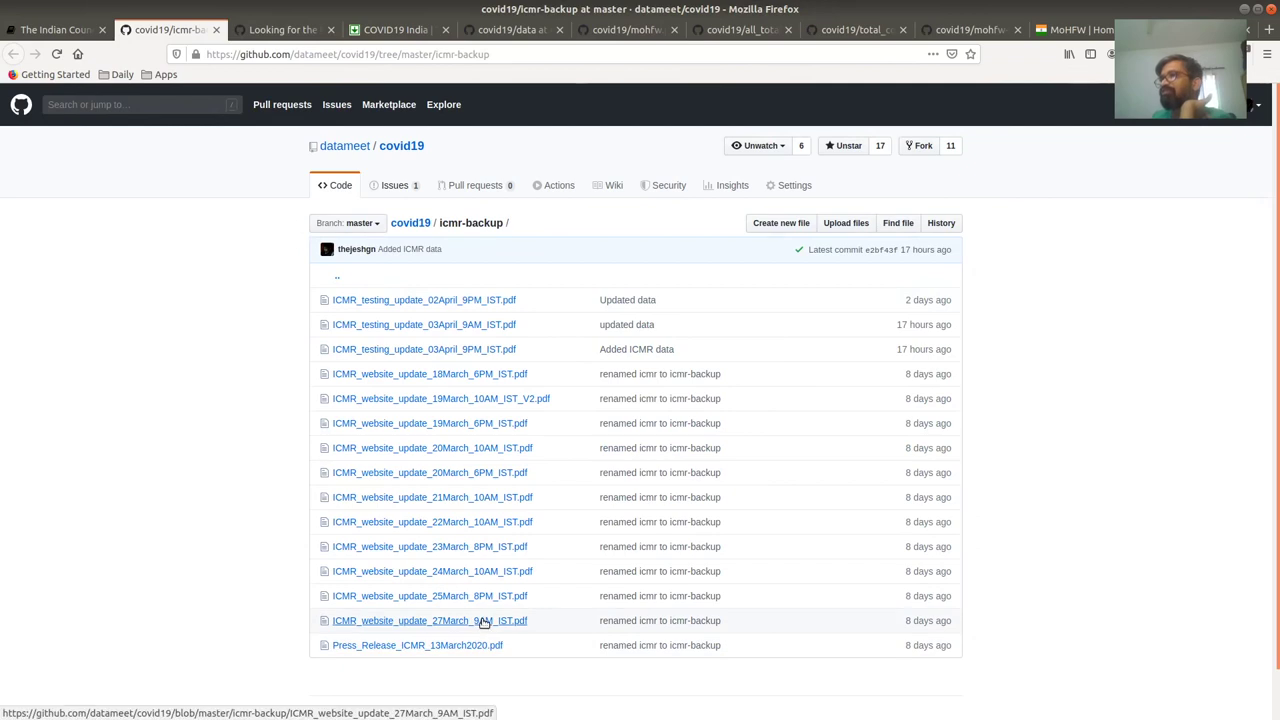
scroll(470, 640, down, 1)
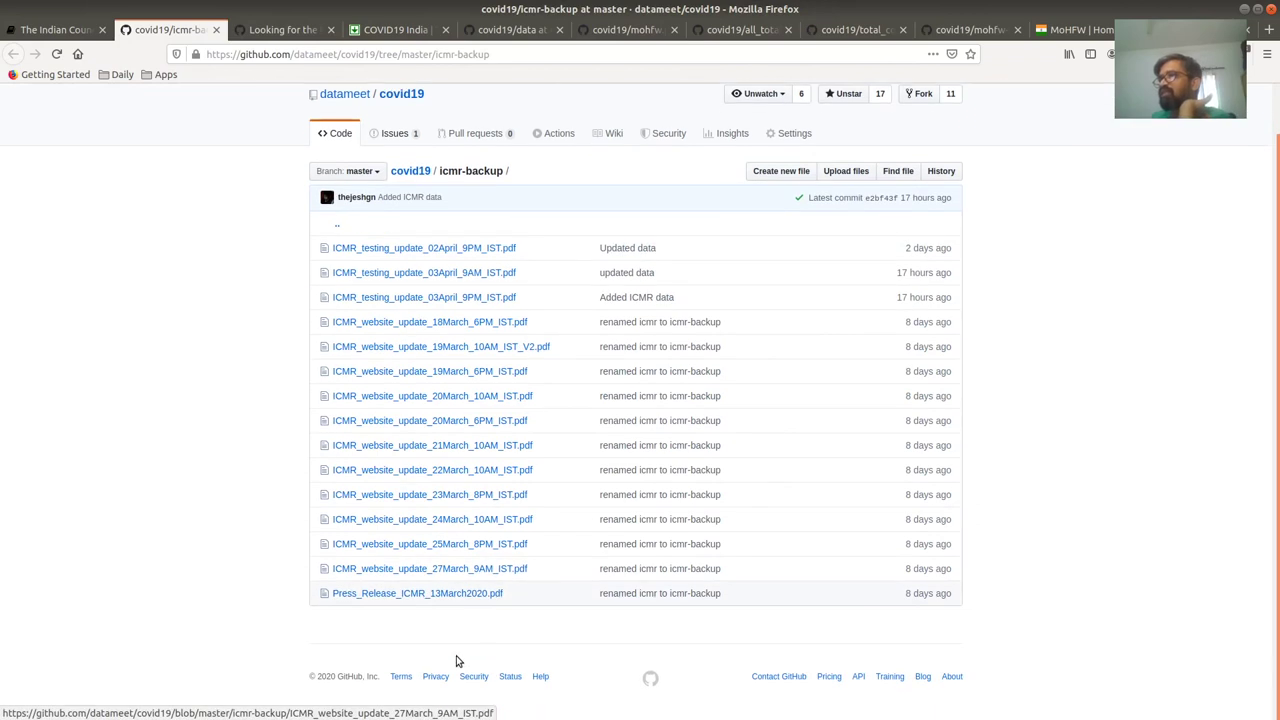
right_click(458, 493)
click(490, 503)
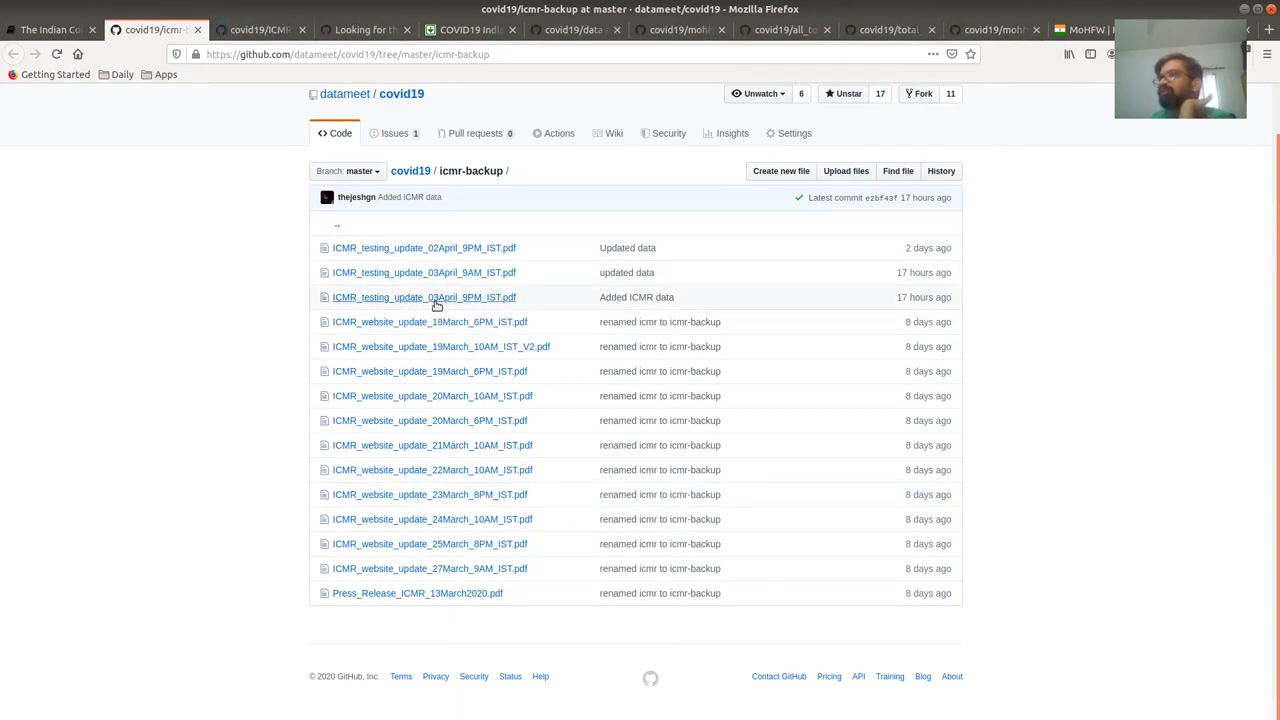
right_click(449, 304)
click(503, 308)
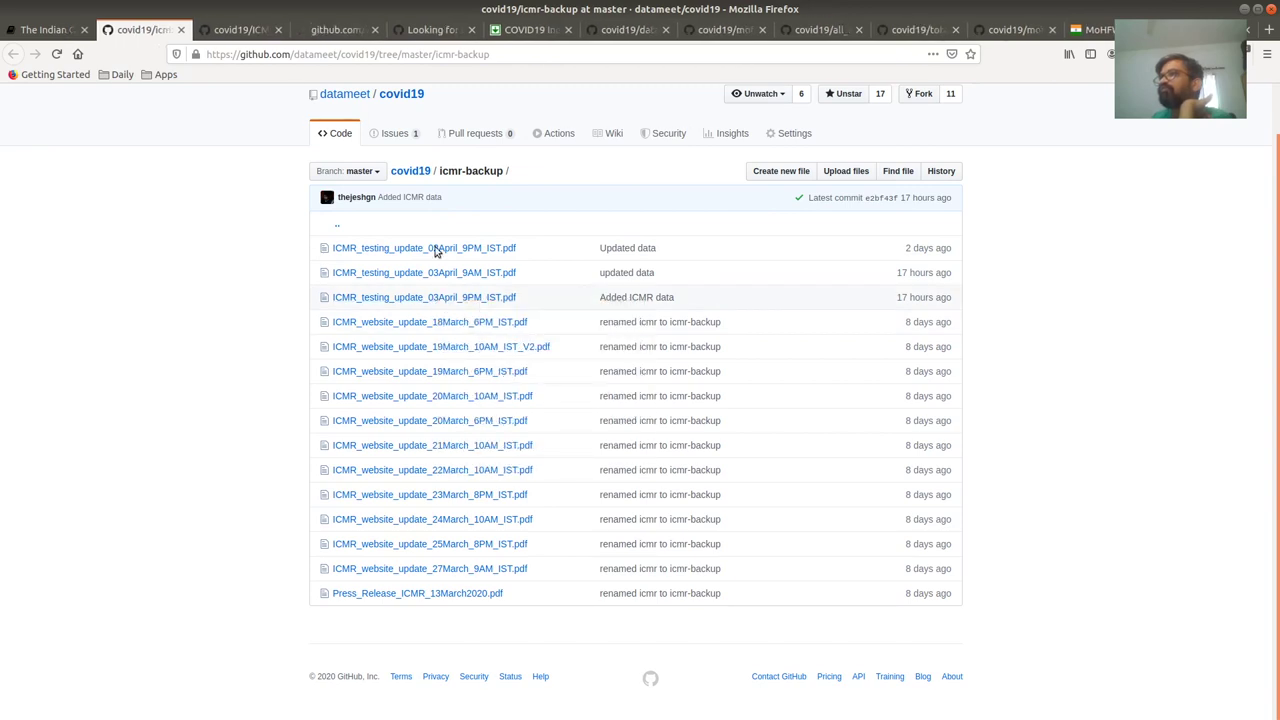
Step: Download both ICMR PDFs and open the downloaded ICMR_website_update_23March_8PM_IST.pdf
click(331, 33)
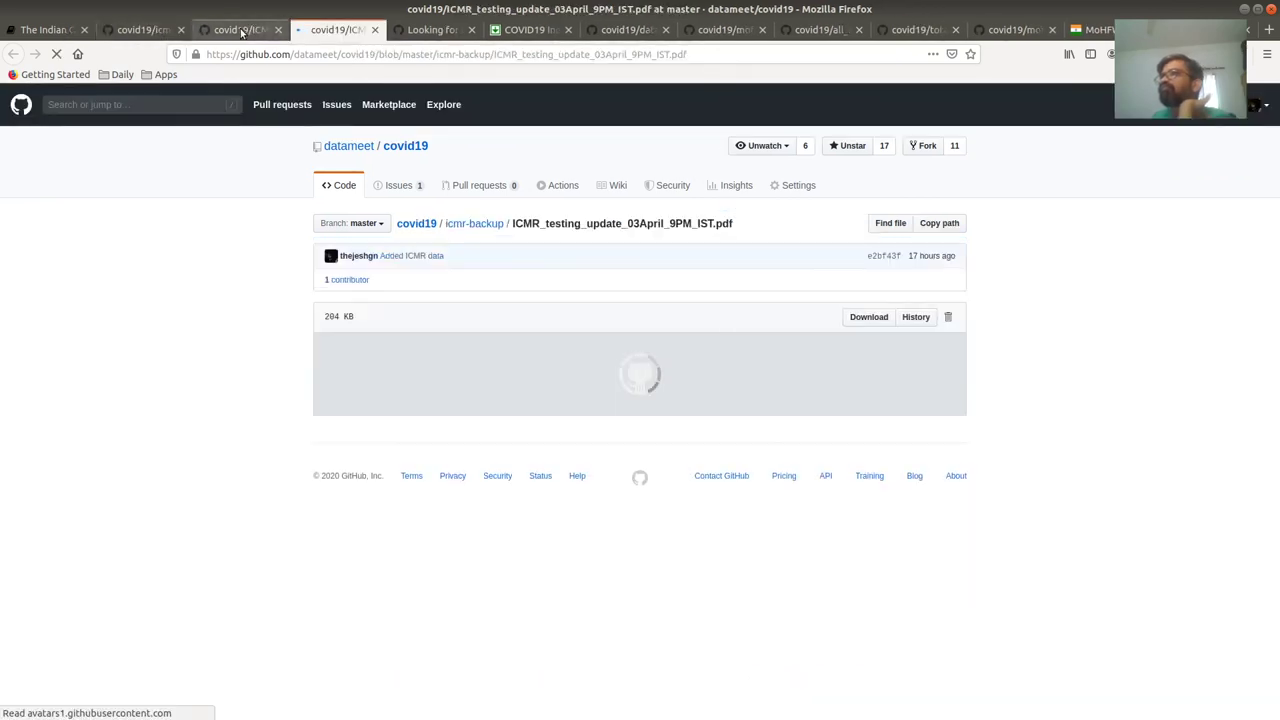
click(240, 30)
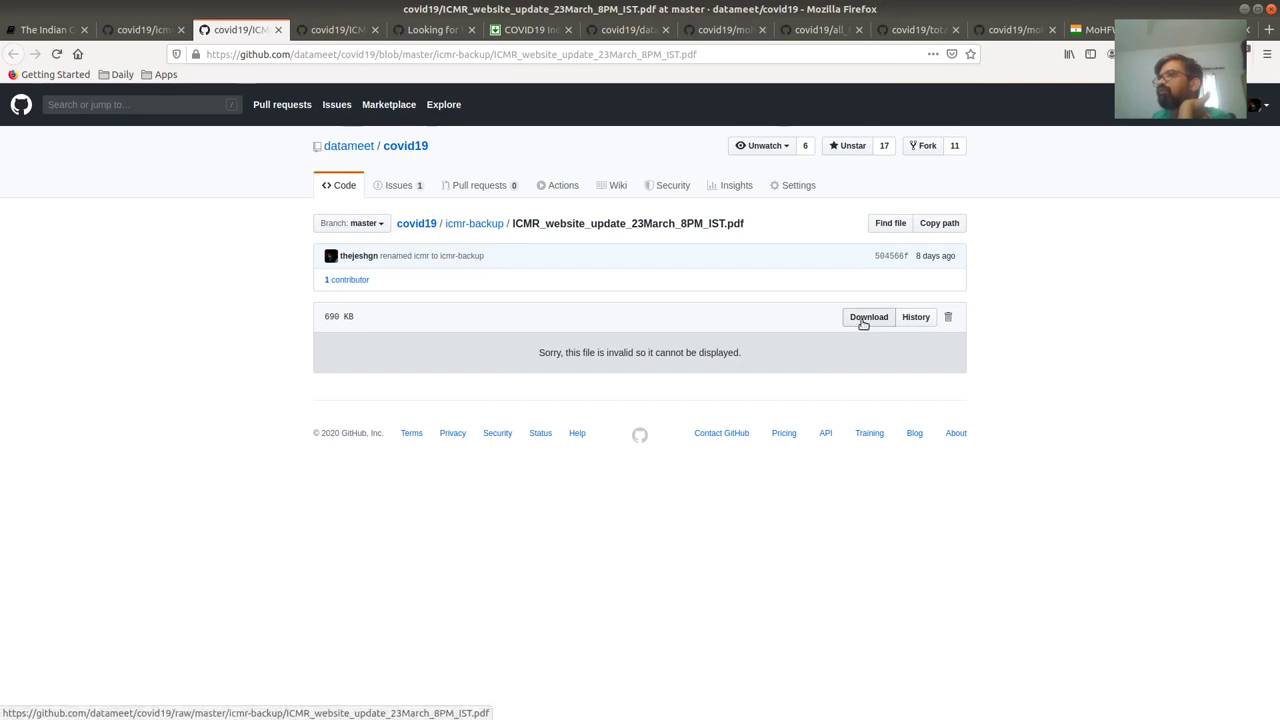
click(338, 31)
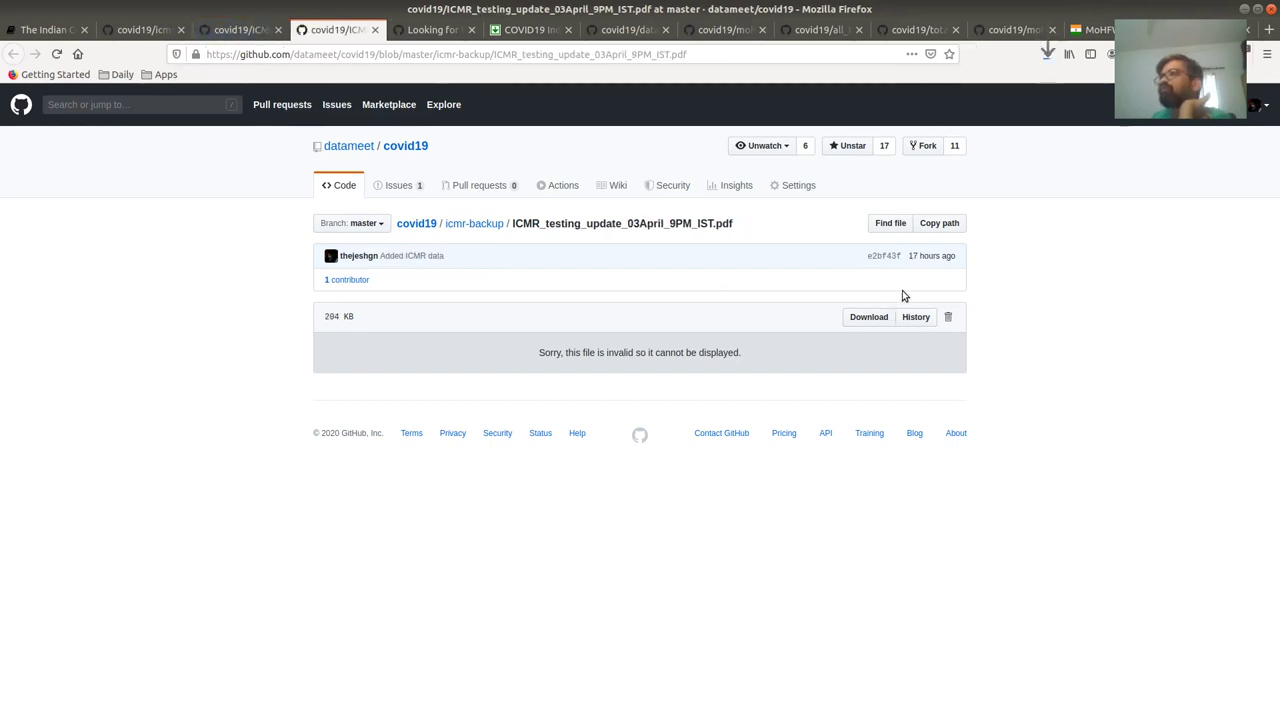
click(868, 317)
click(220, 31)
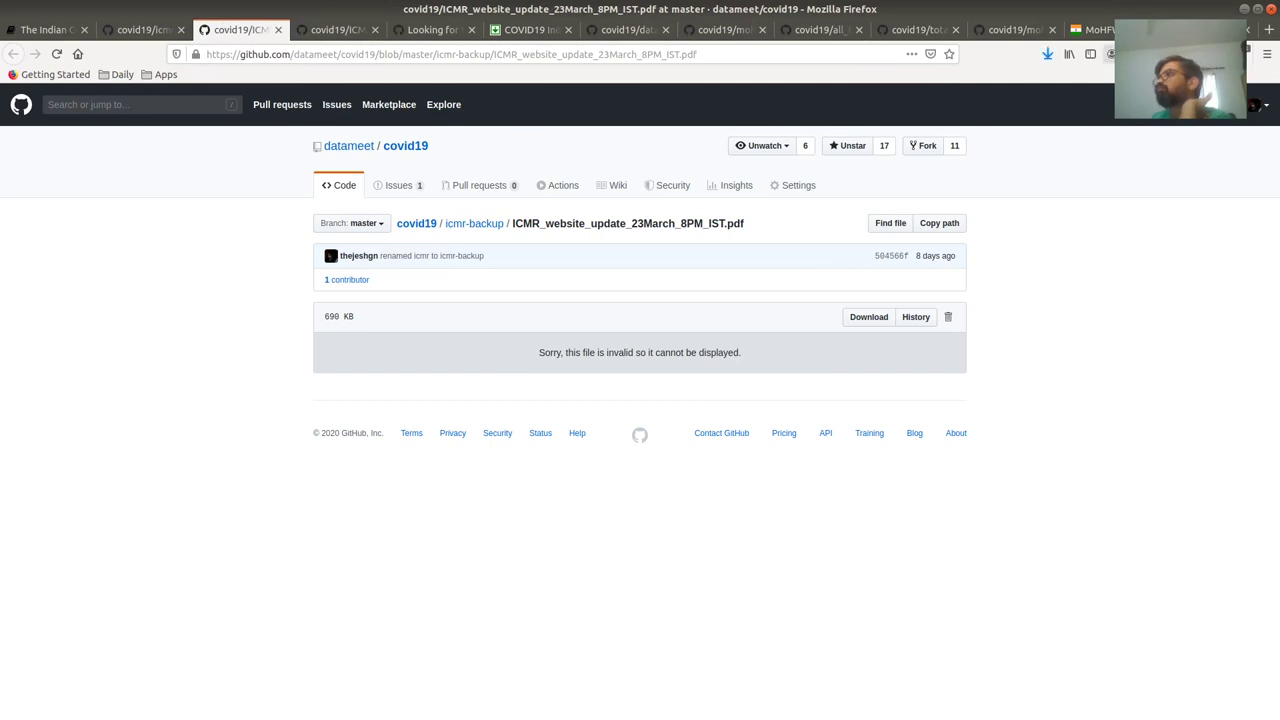
click(1047, 54)
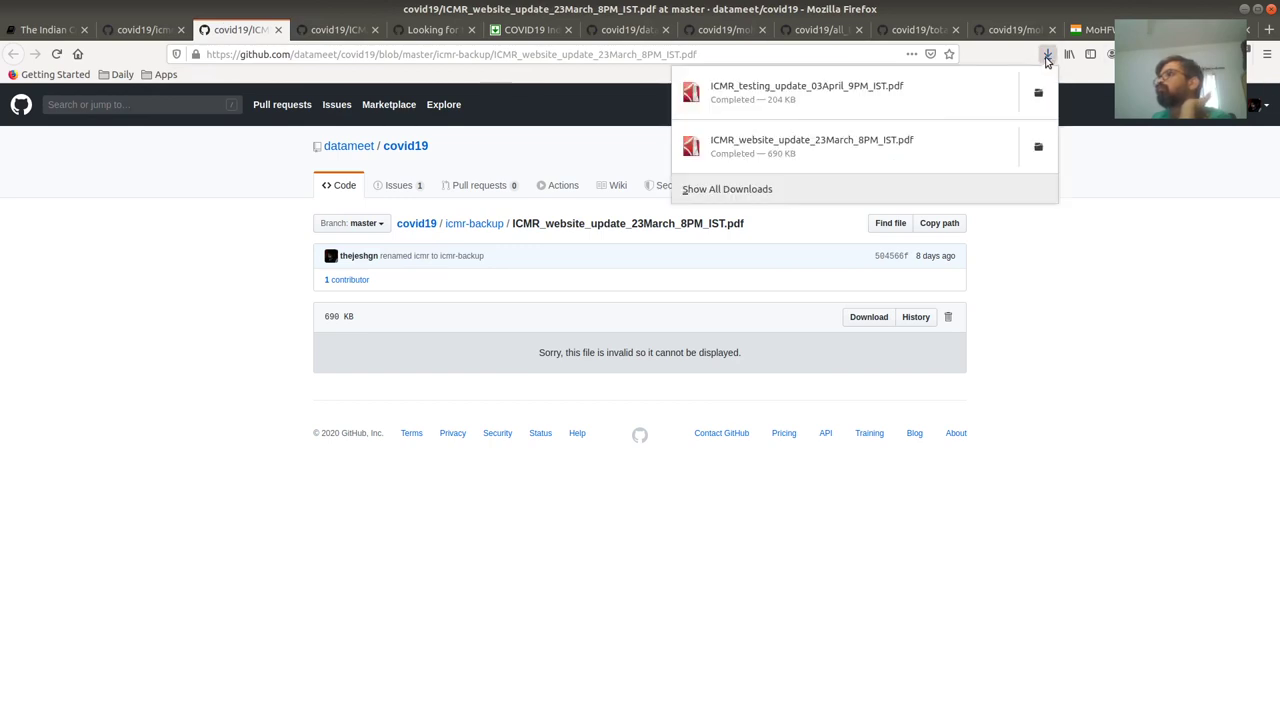
click(923, 157)
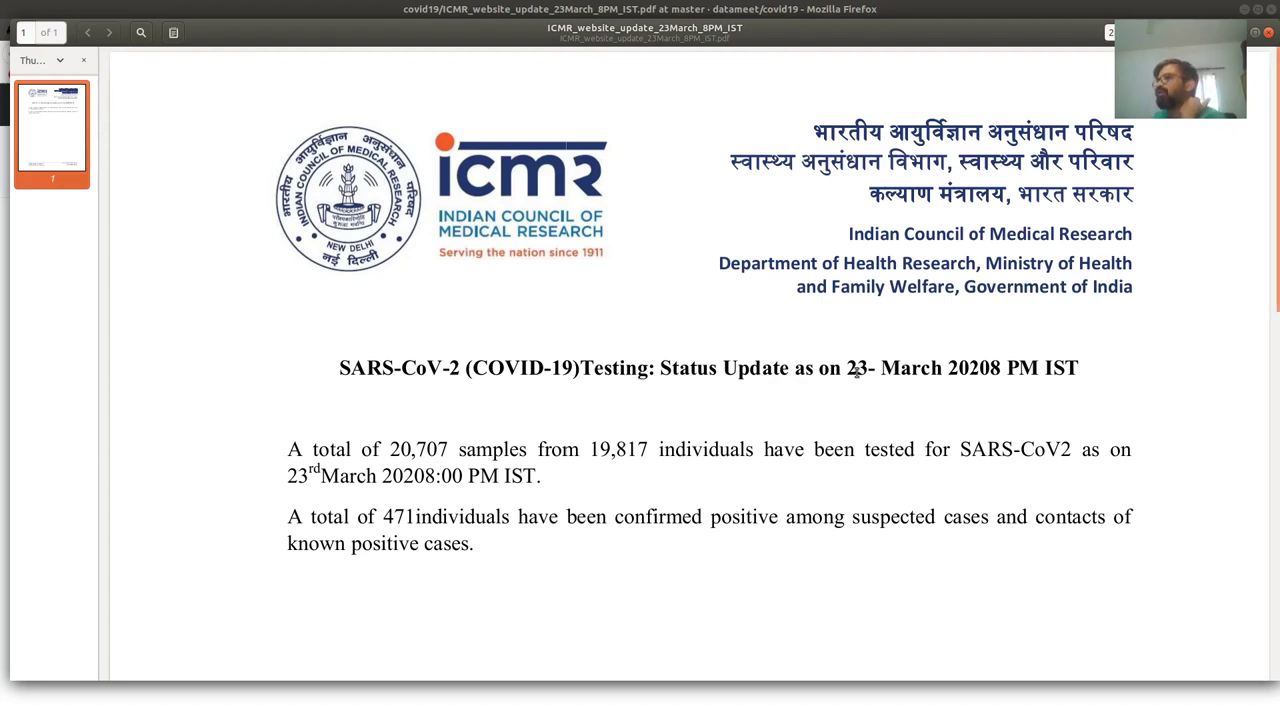
Step: Examine the report date and time in the PDF's status update heading by highlighting them
drag(848, 369, 1089, 366)
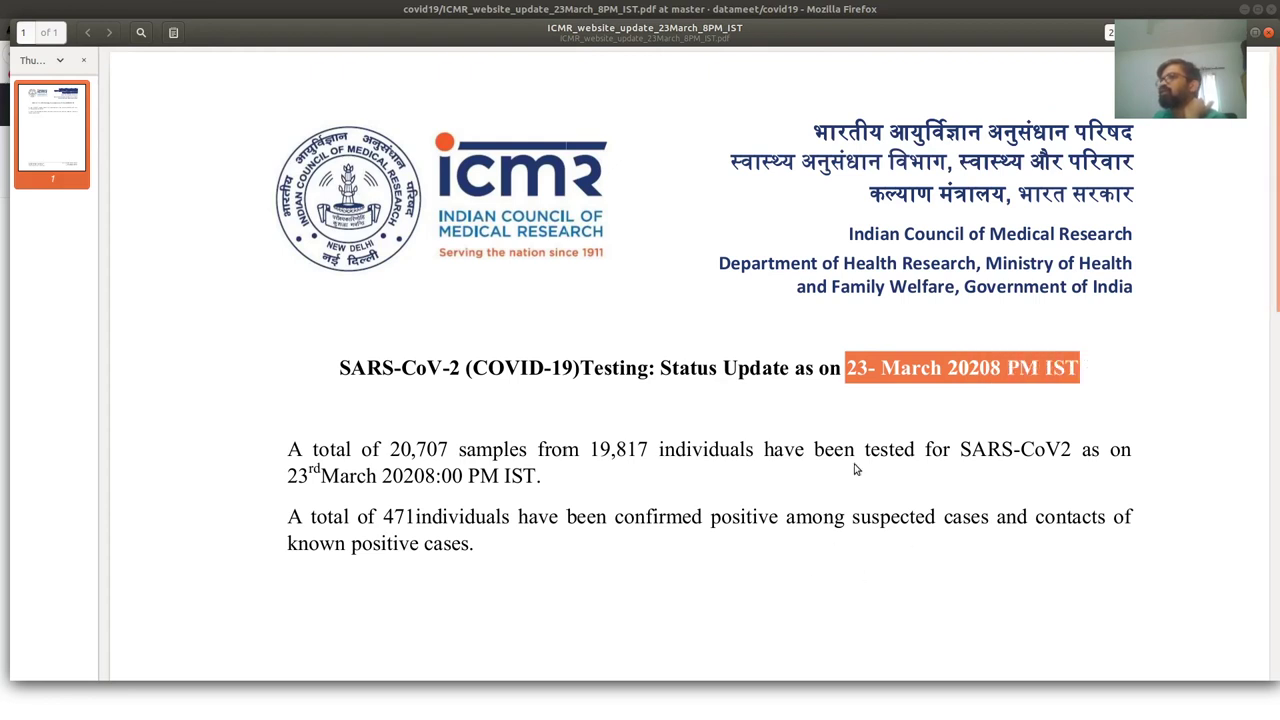
click(977, 368)
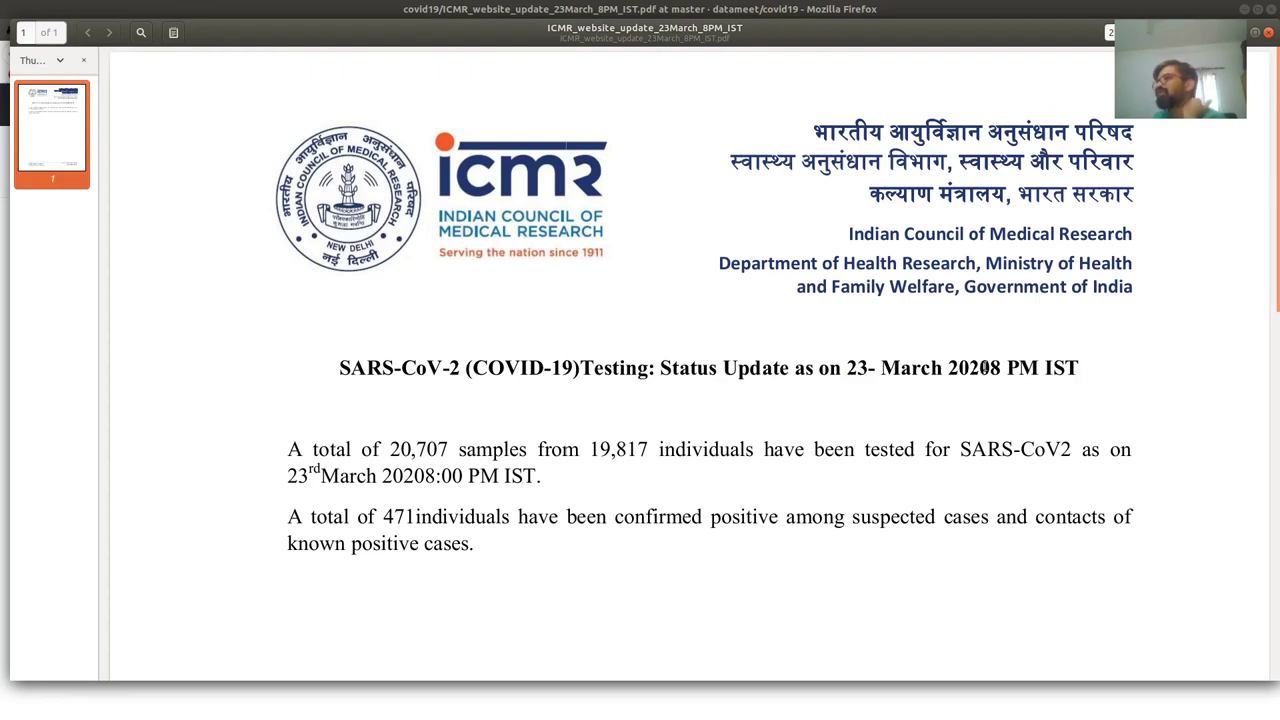
drag(988, 368, 856, 386)
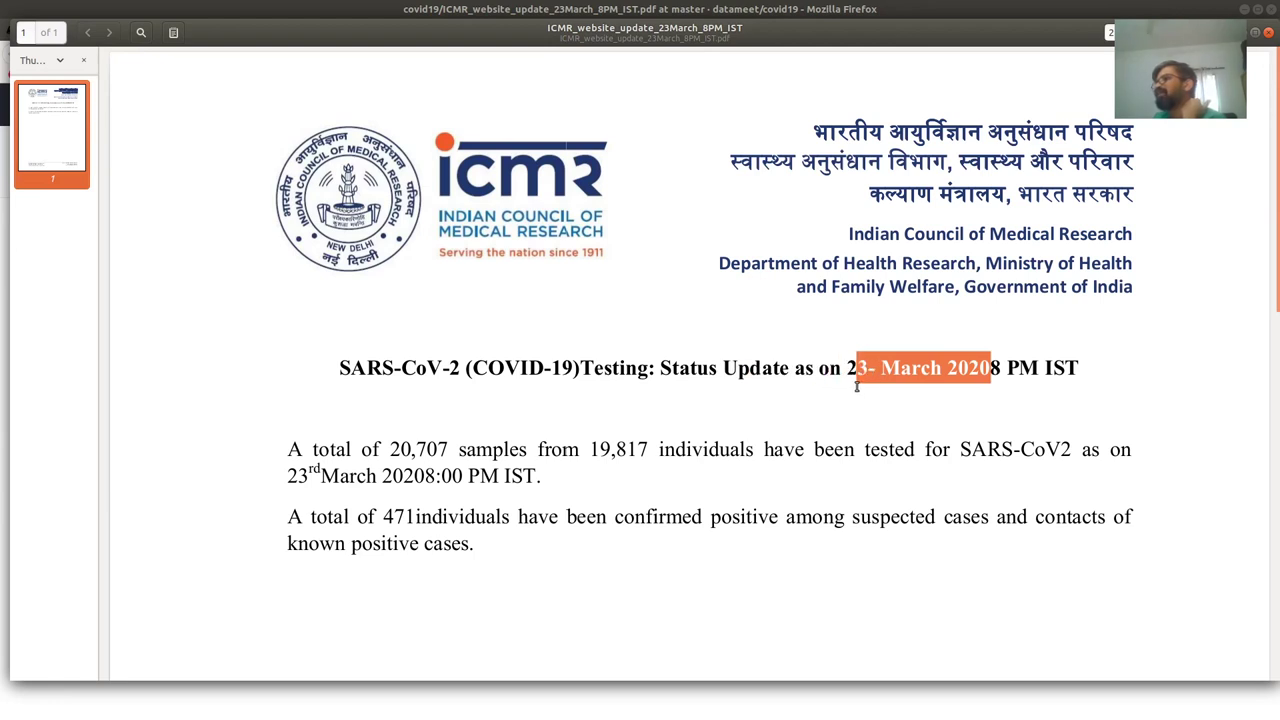
drag(1008, 370, 1093, 358)
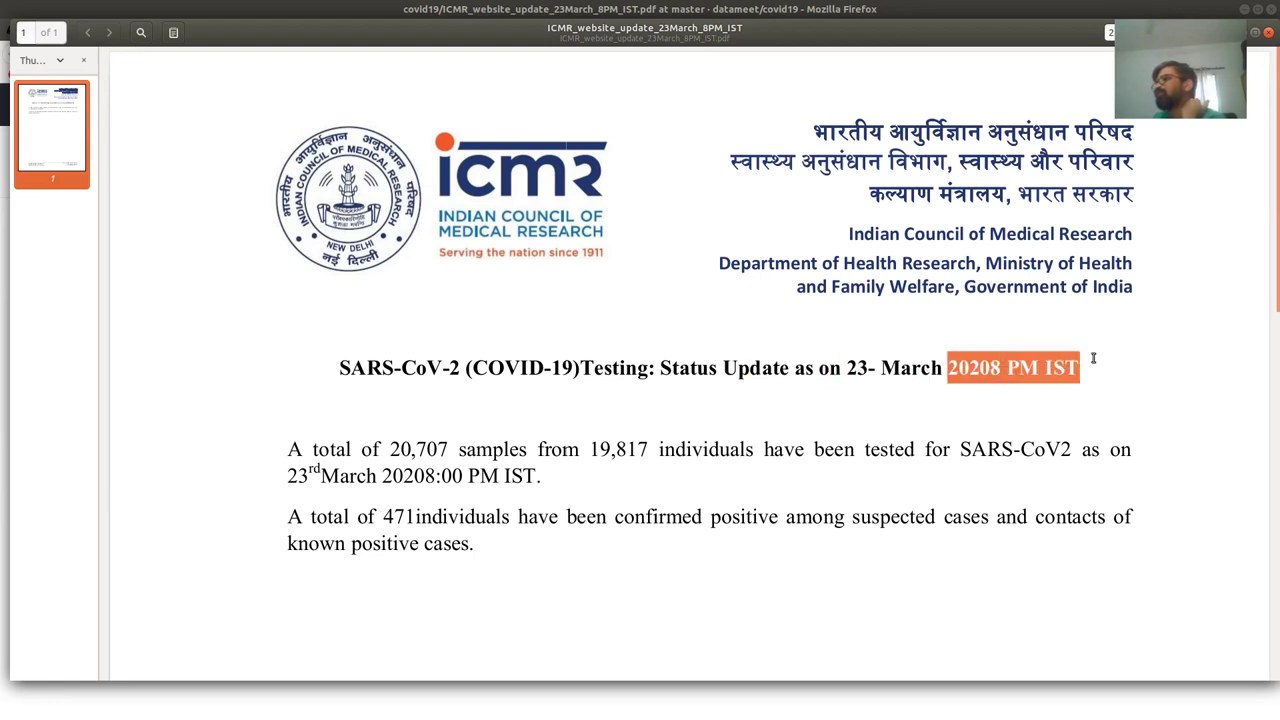
click(690, 538)
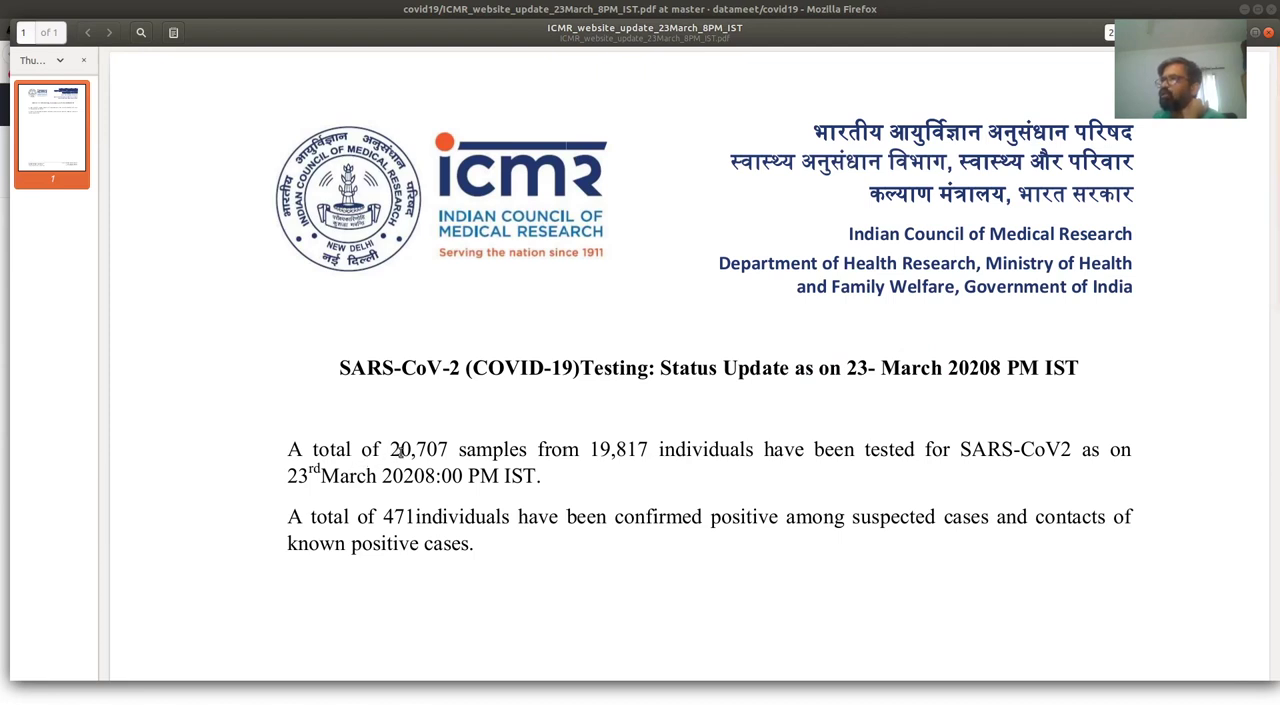
Step: Examine the PDF's first paragraph, highlighting the number of samples, the individuals tested and the reporting date
drag(399, 452, 450, 452)
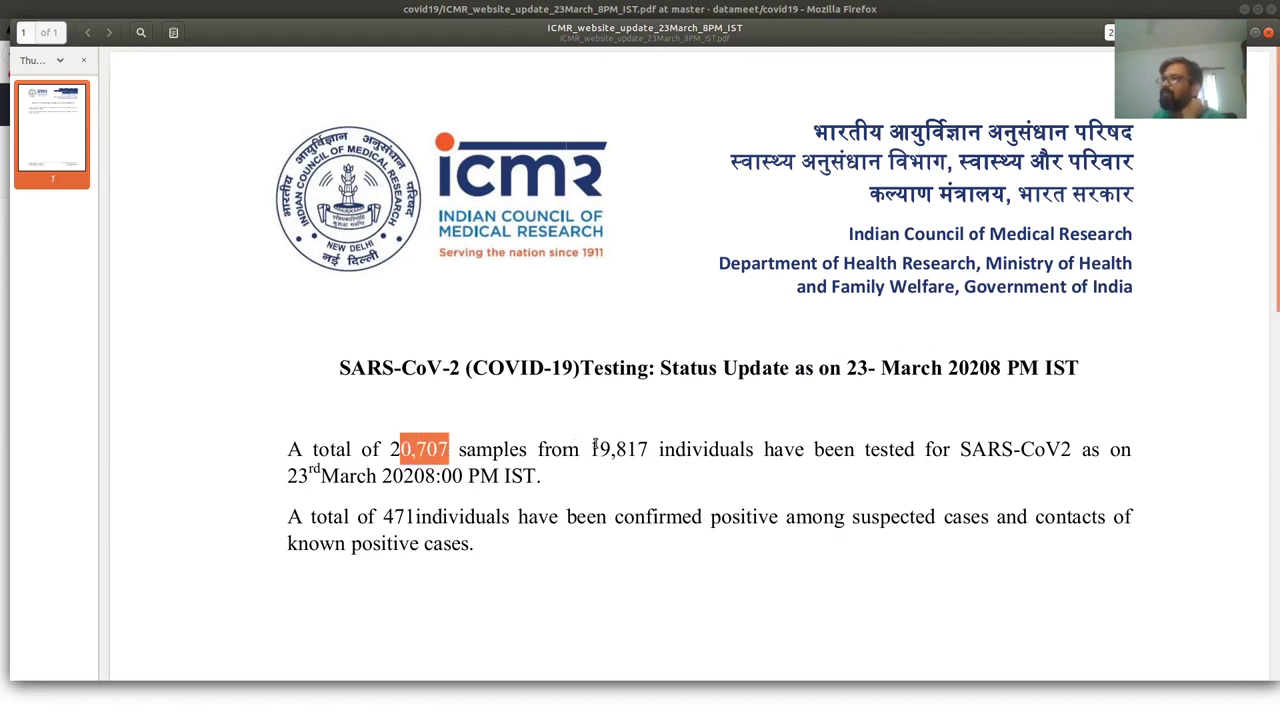
drag(592, 449, 650, 450)
drag(380, 450, 446, 451)
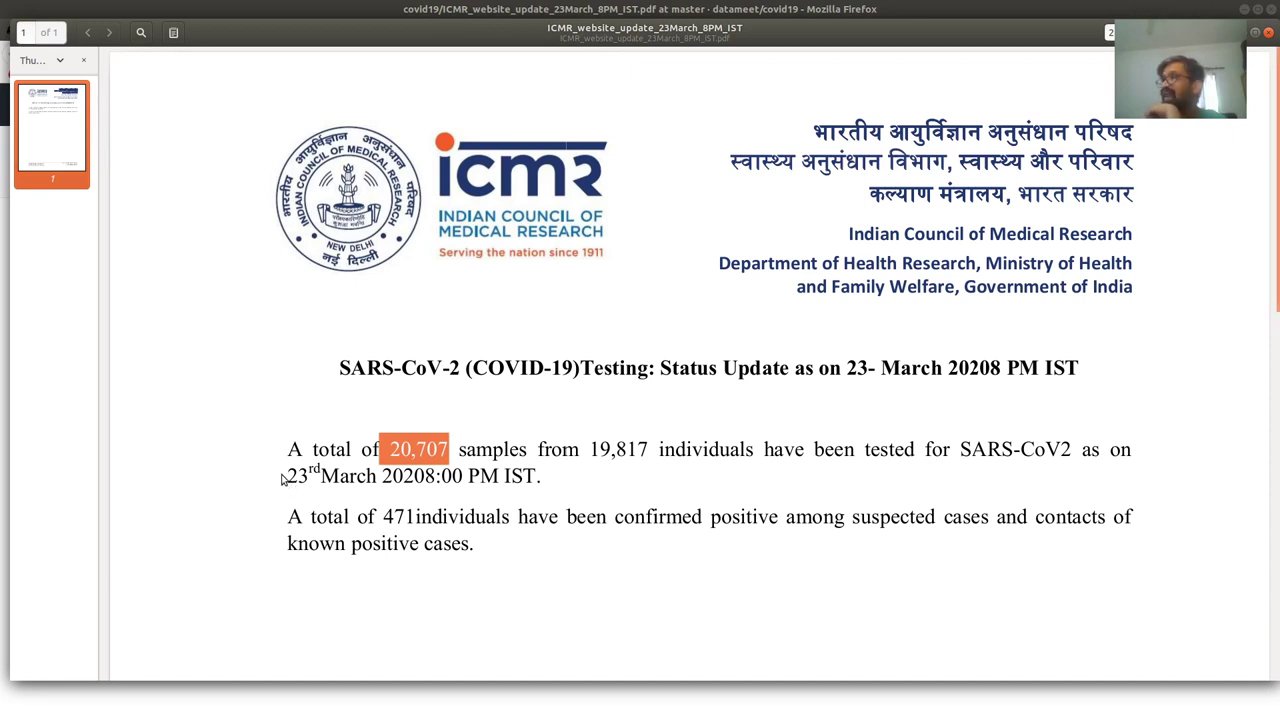
drag(283, 479, 443, 476)
drag(287, 449, 704, 455)
click(531, 505)
drag(348, 477, 443, 478)
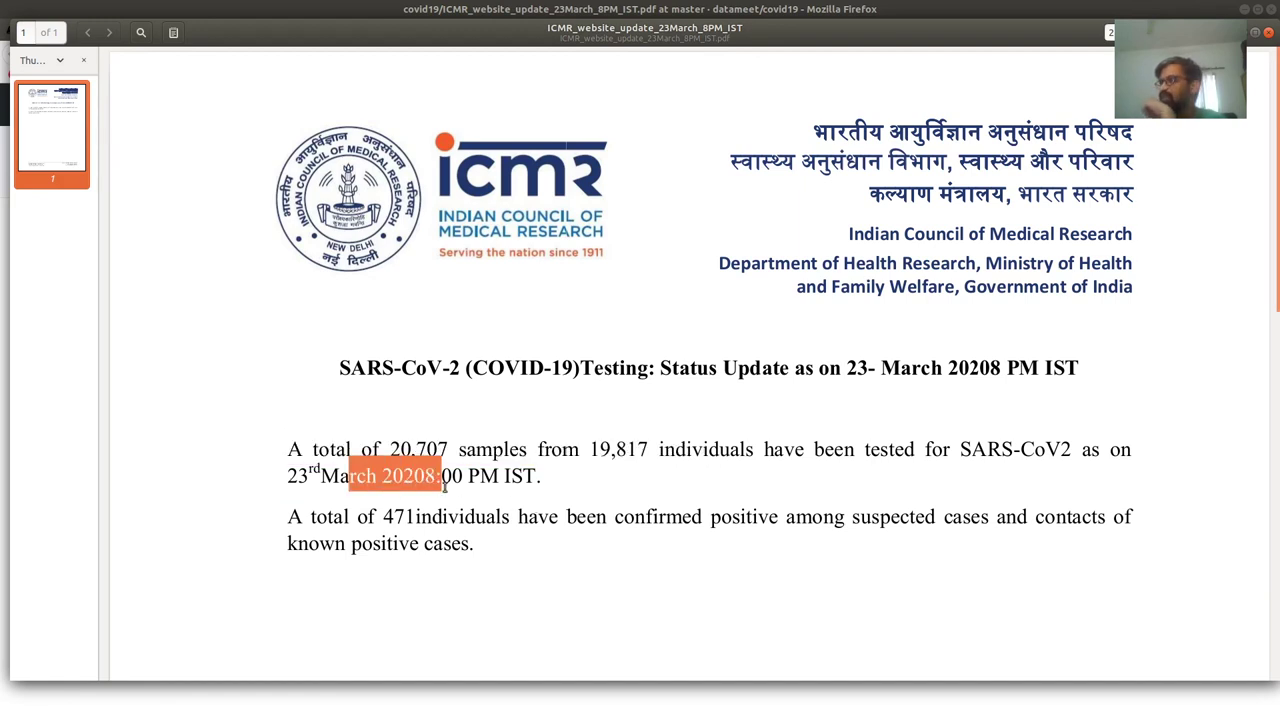
Step: Highlight the number of individuals confirmed positive in the PDF's second paragraph
drag(277, 521, 432, 522)
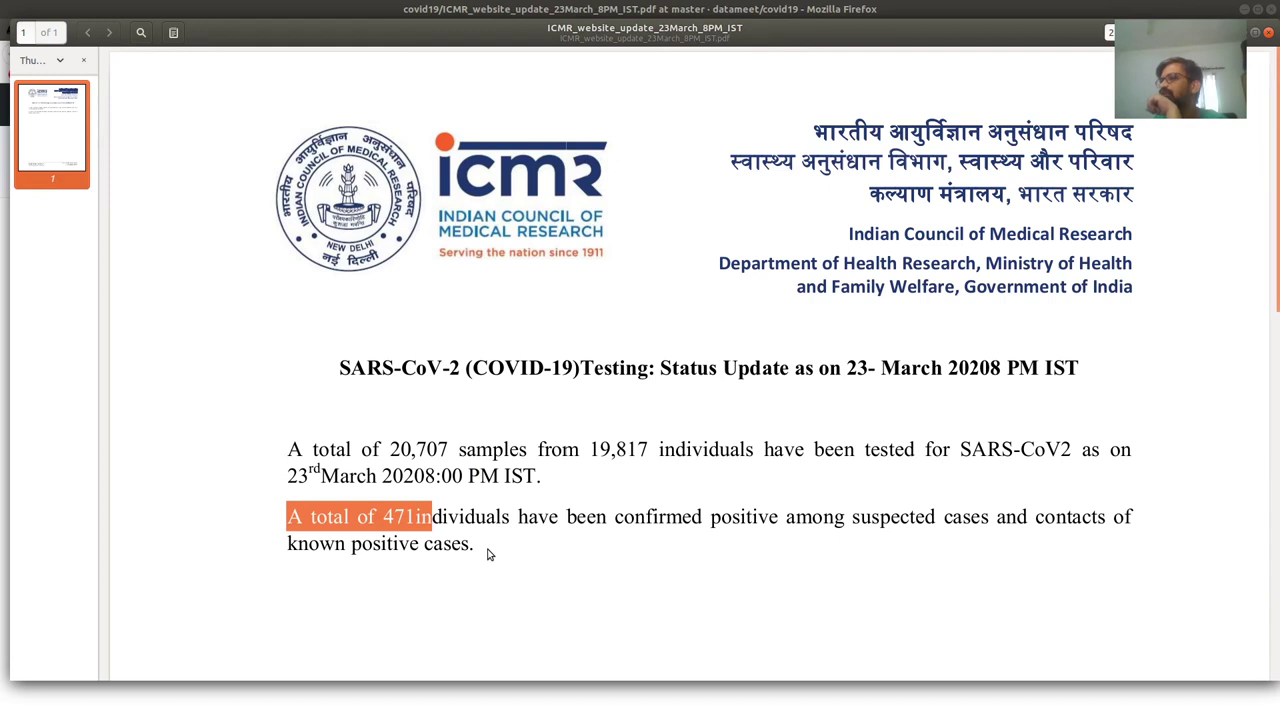
click(435, 532)
drag(377, 520, 633, 519)
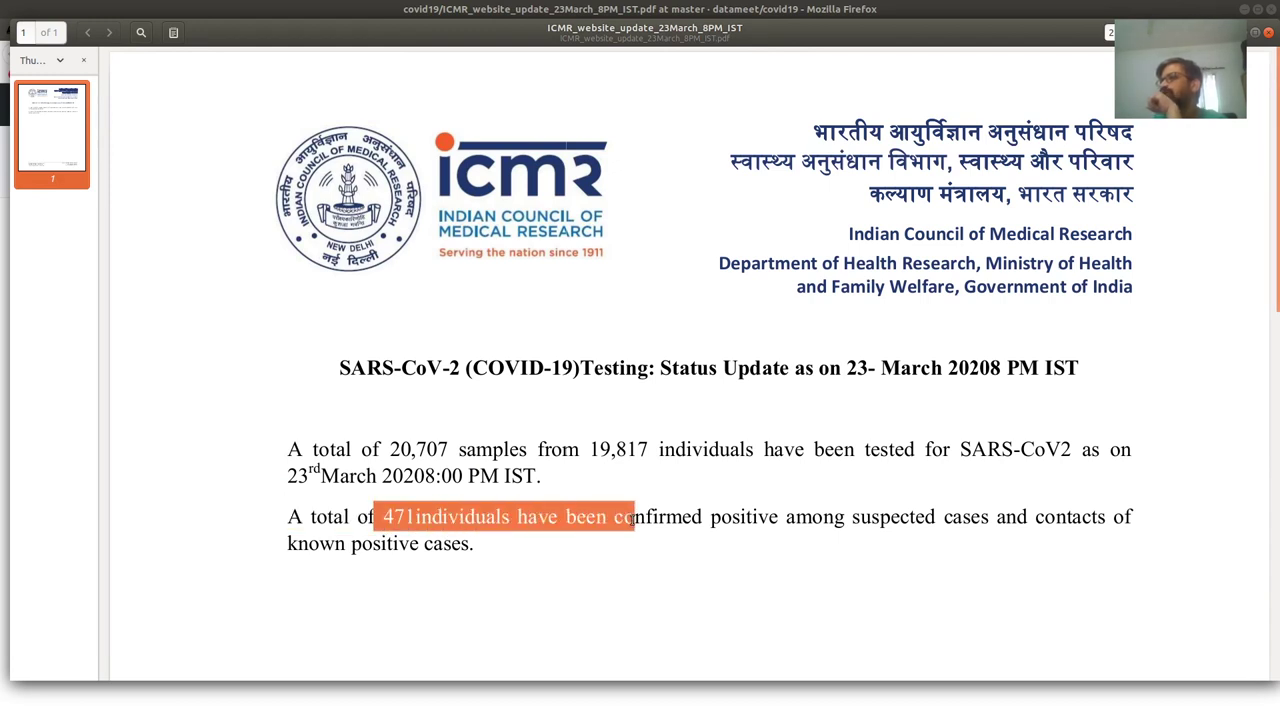
click(630, 568)
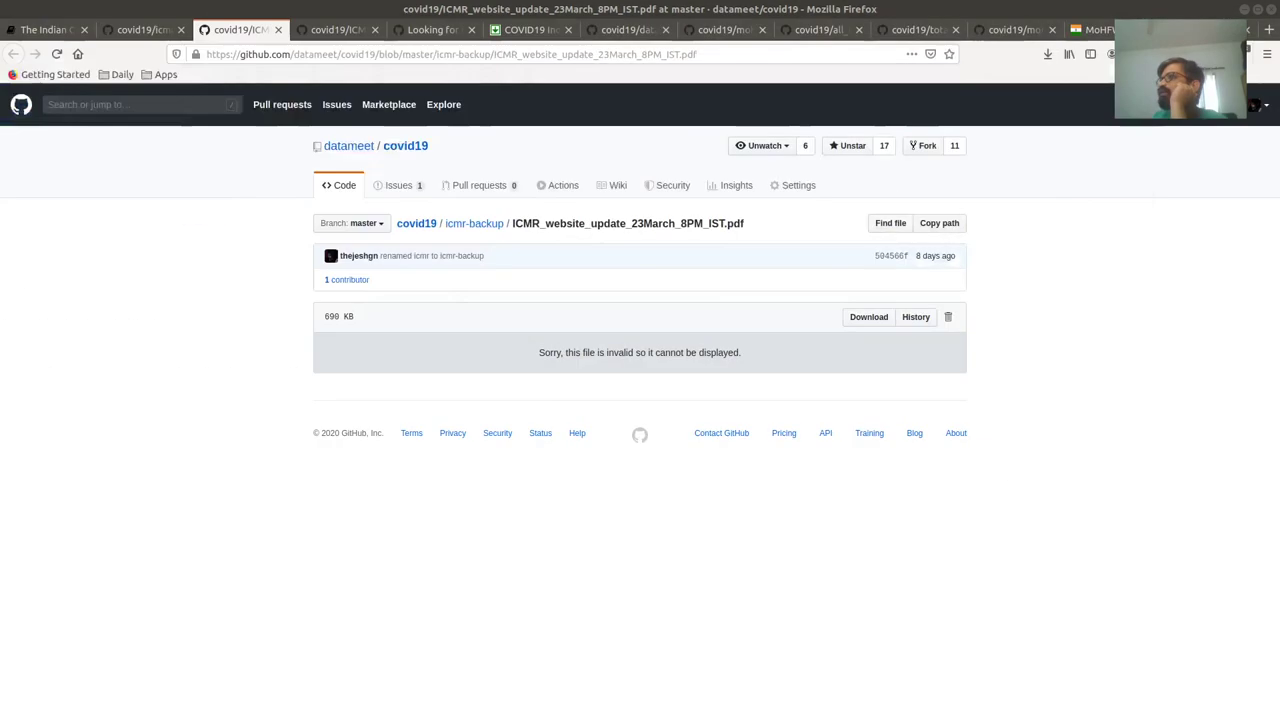
Step: Open icmr_testing_status.json from the covid19 repository's data folder
click(405, 148)
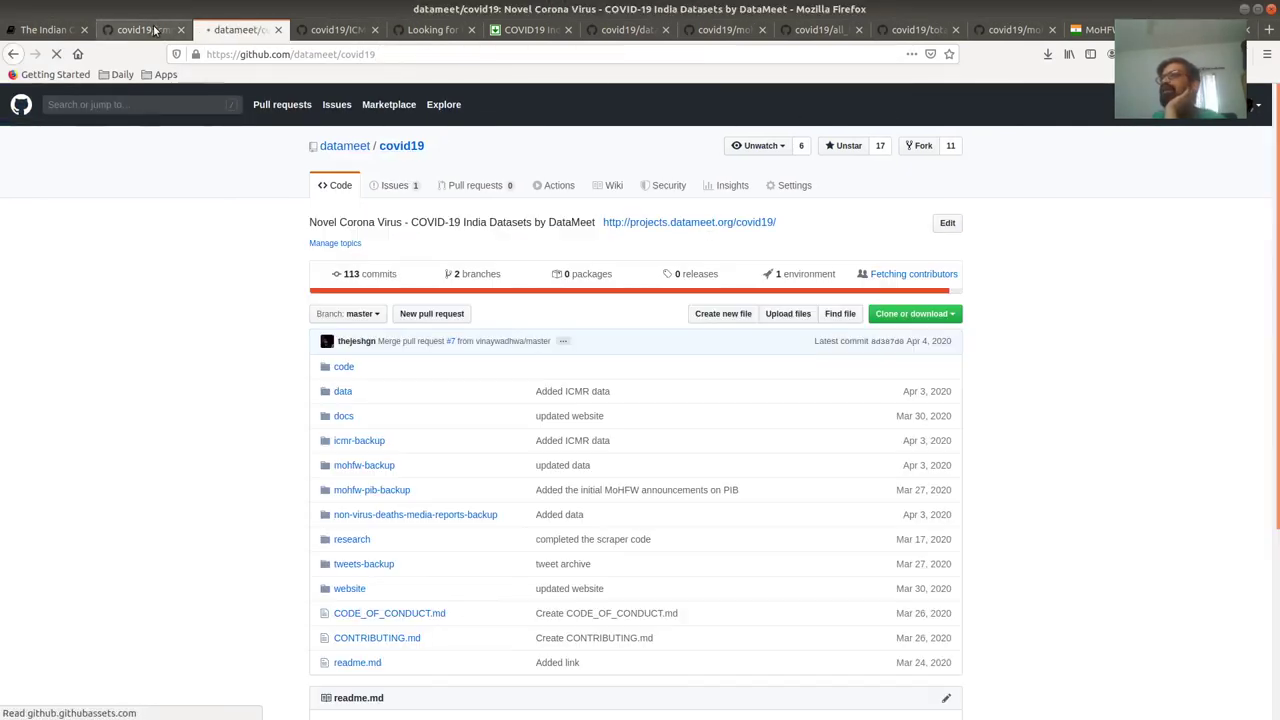
click(347, 391)
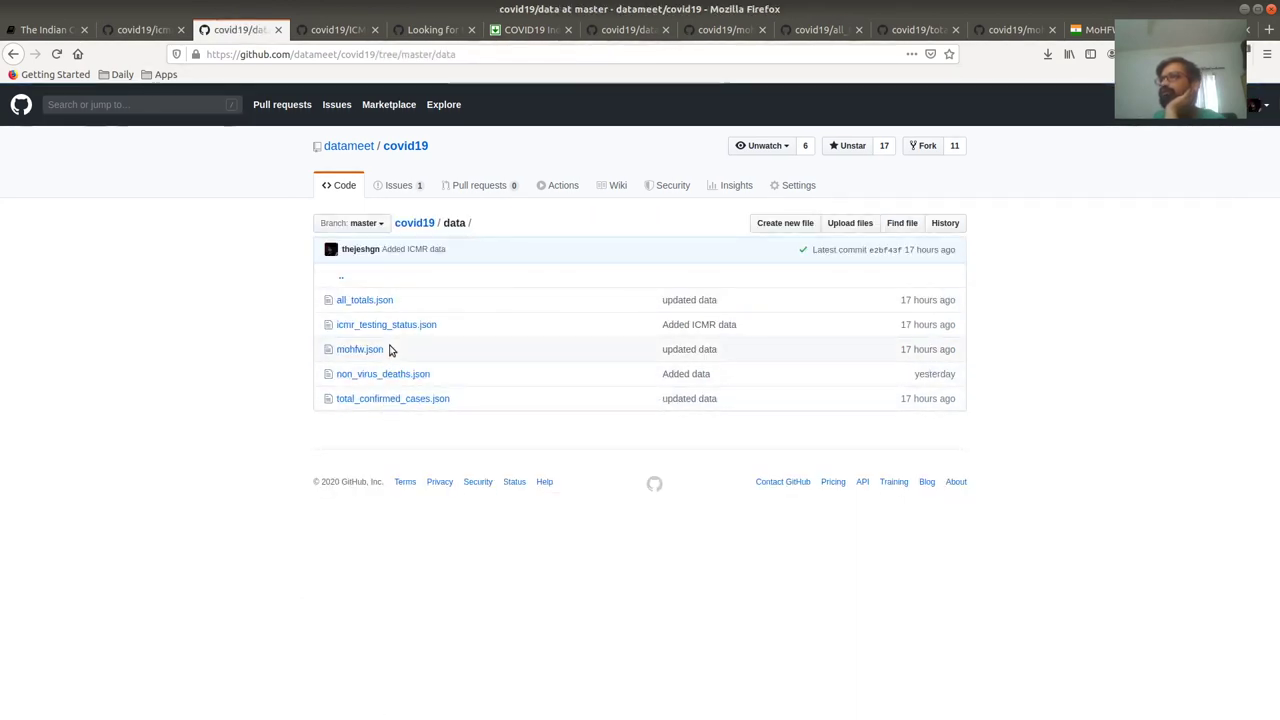
click(380, 324)
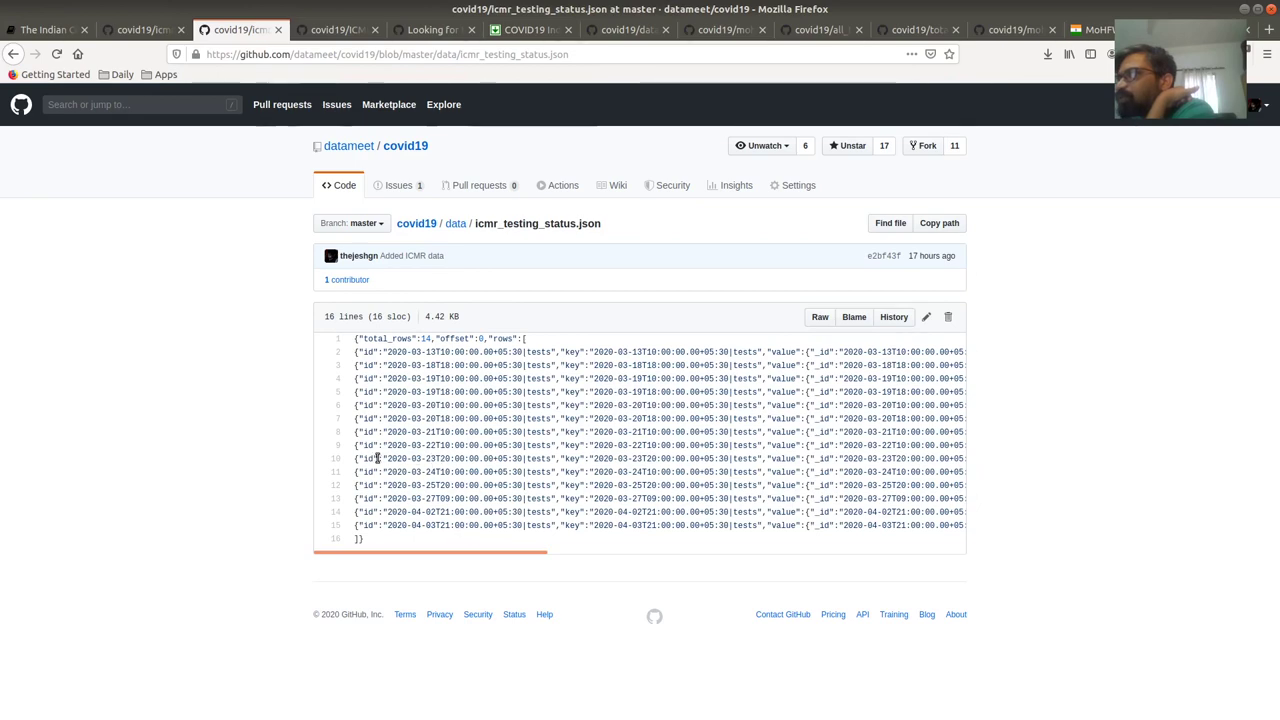
Step: Copy the complete 2020-03-23T20:00 tests record from icmr_testing_status.json
drag(354, 458, 999, 463)
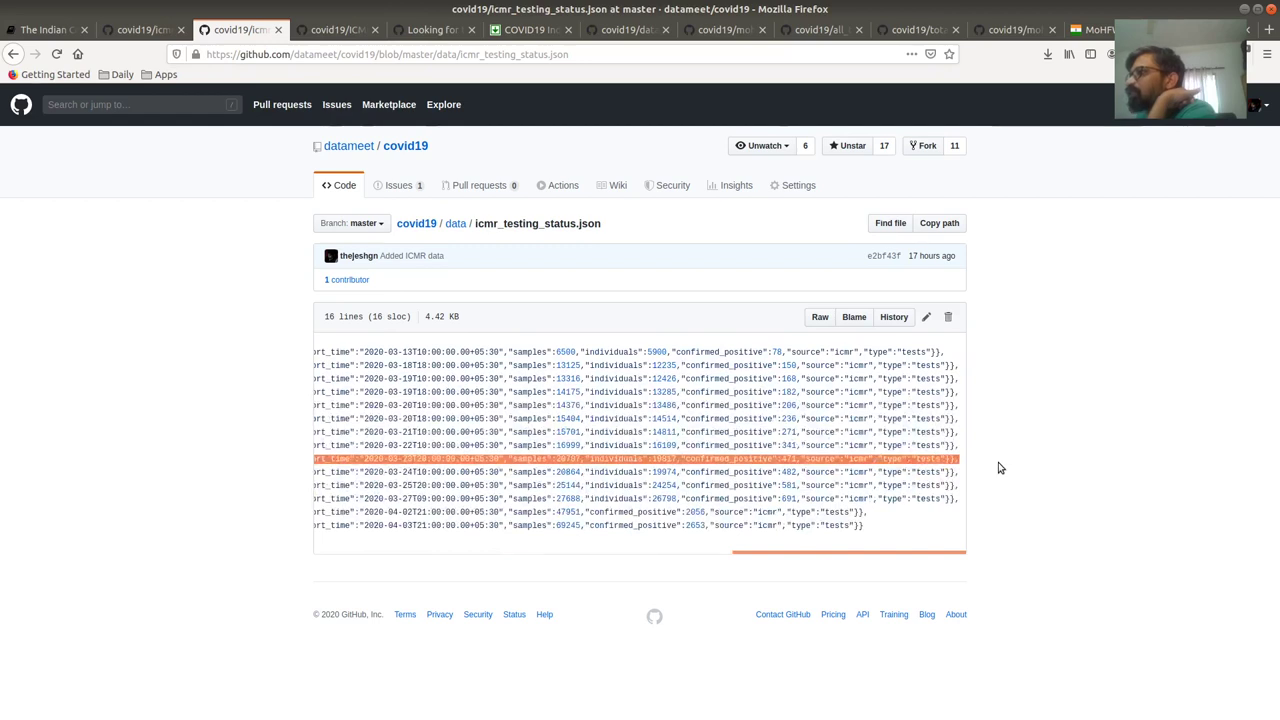
right_click(852, 458)
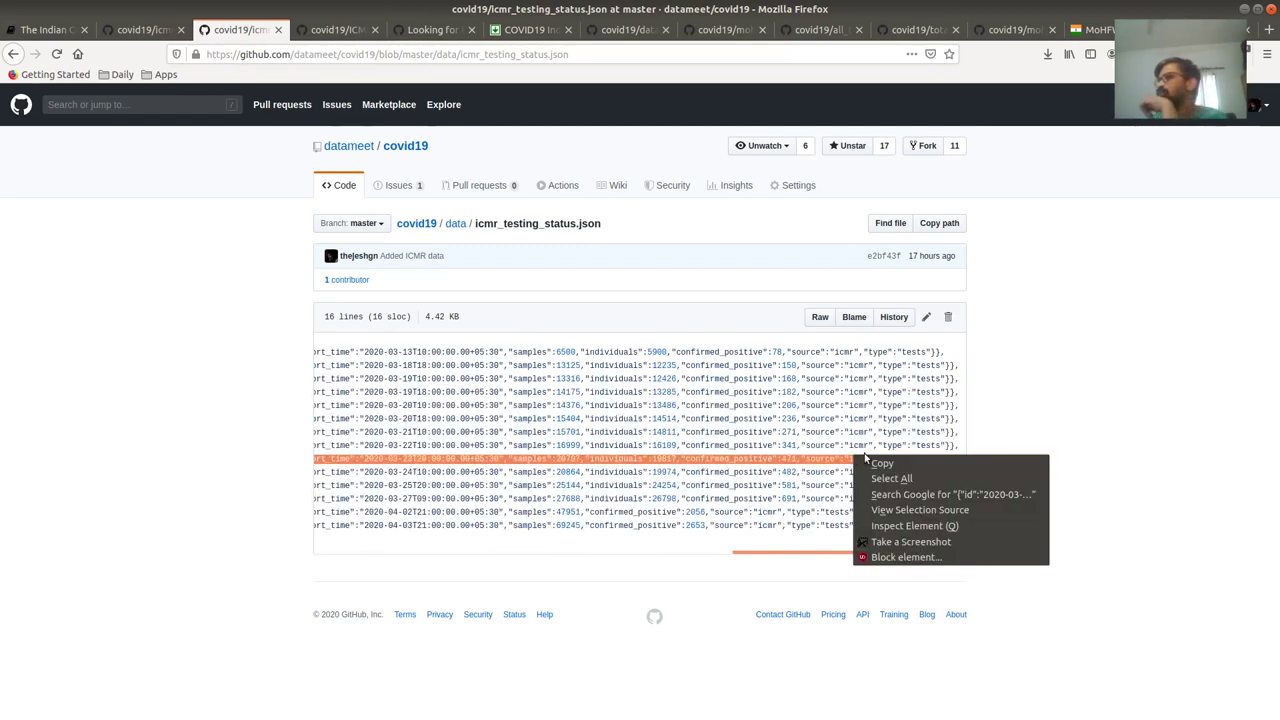
click(880, 463)
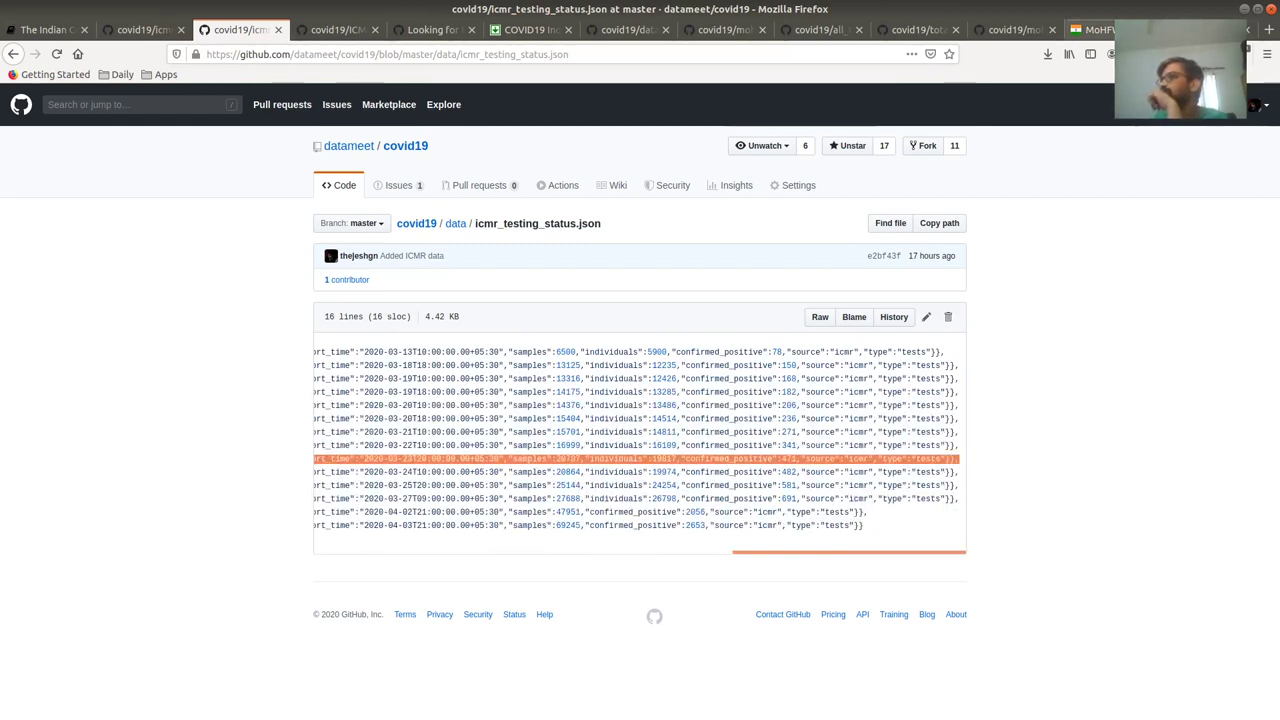
Step: Switch to JSON Editor Online and replace the contents of New document 3 with the copied 23 March tests record
click(1195, 30)
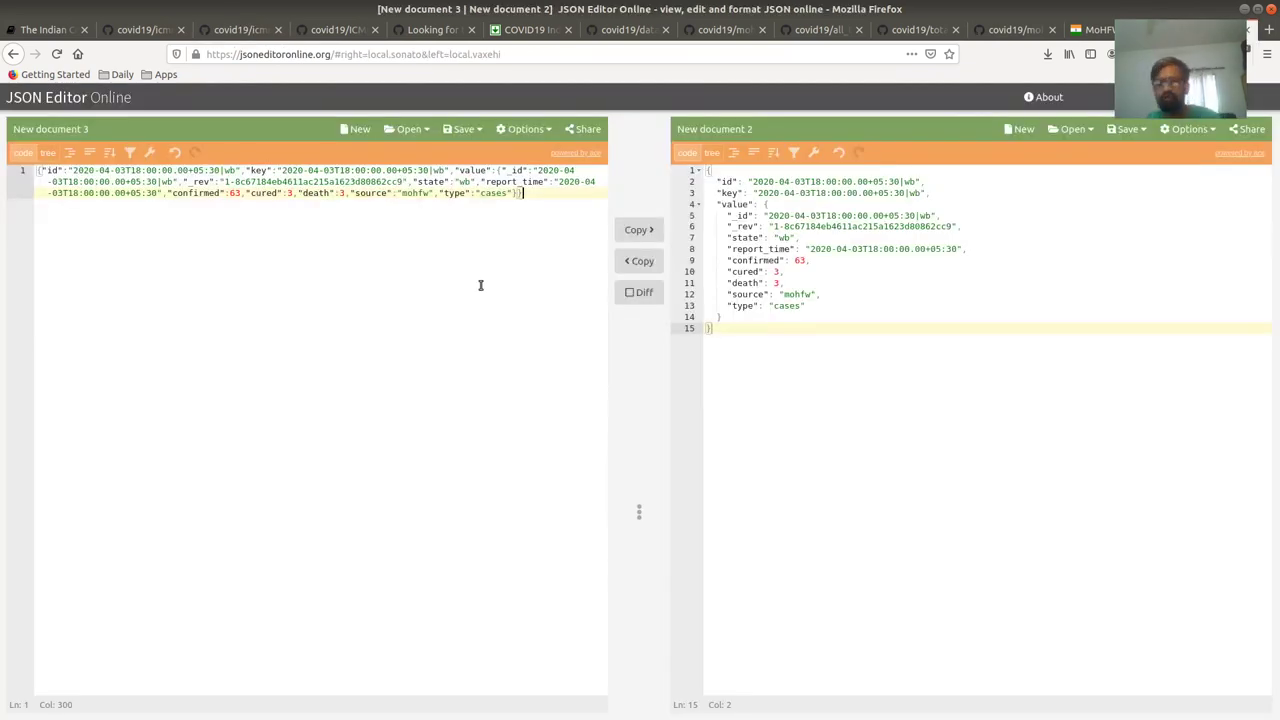
key(ctrl+a)
text({"id":"2020-03-23T20:00:00.00+05:30|tests","key":"2020-03-23T20:00:00.00+05:30|tests","value":{"_id":"2020-03-23T20:00:00.00+05:30|tests","_rev":"1-16f33b0334c7c3babf9e98f5950f0acf","report_time":"2020-03-23T20:00:00.00+05:30","samples":20707,"individuals":19817,"confirmed_positive":471,"source":"icmr","type":"tests"}},)
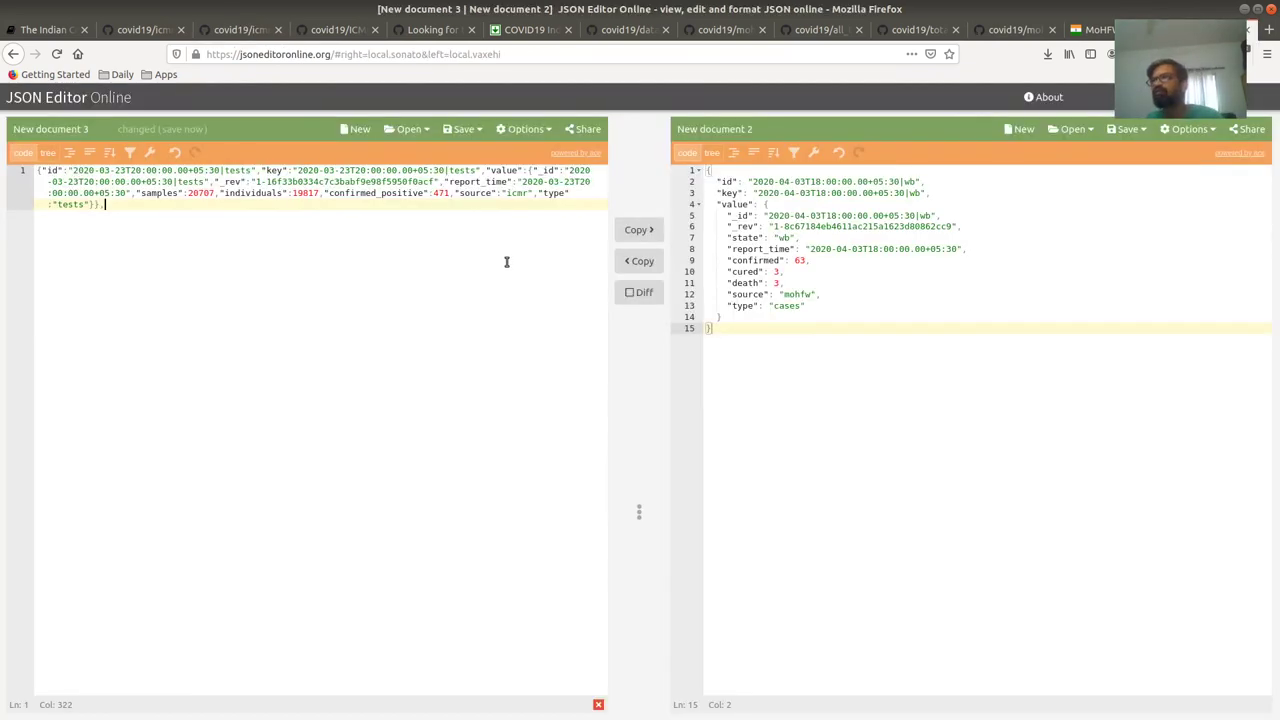
Step: Remove the trailing comma from the pasted record, then copy it into New document 2 and format it with indentation
click(650, 229)
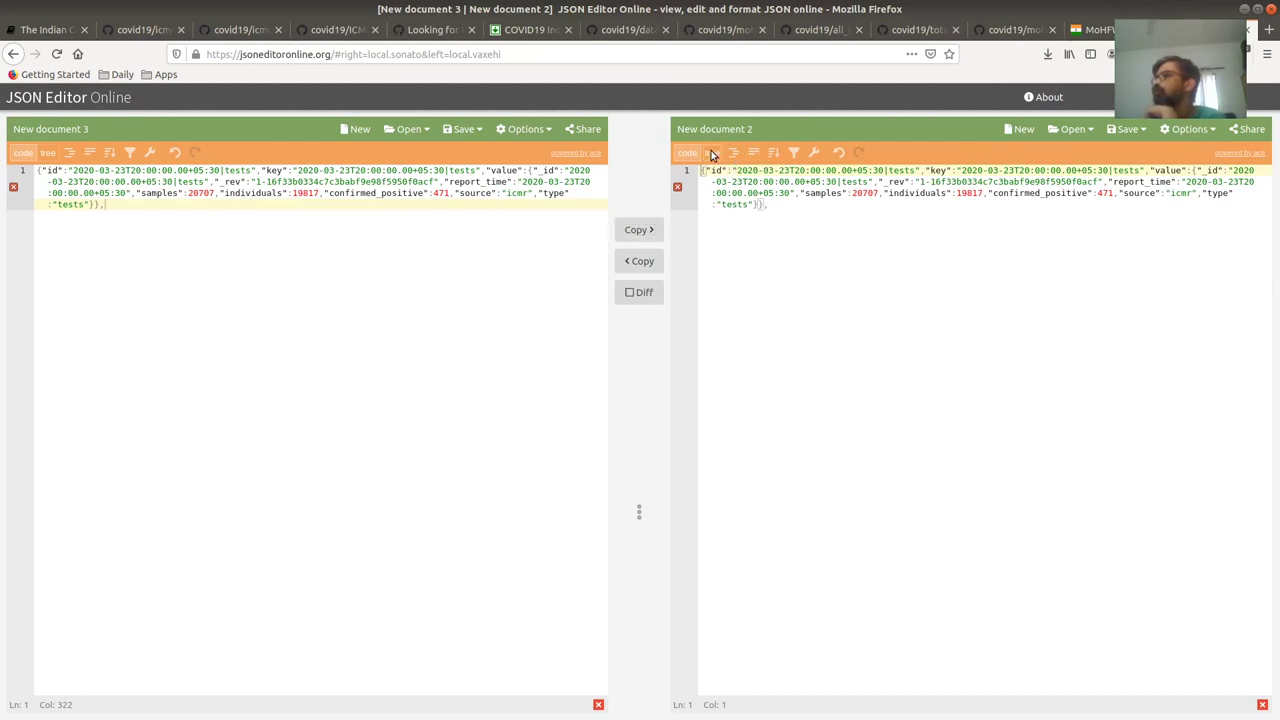
click(712, 153)
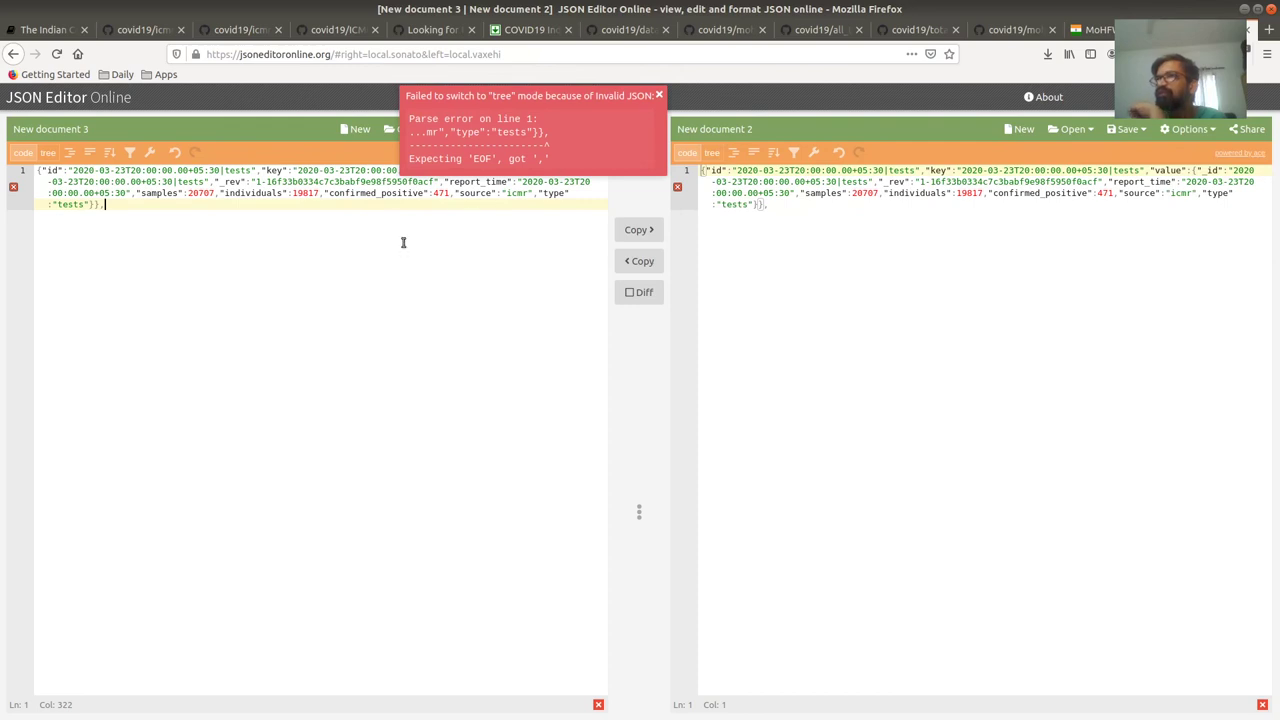
key(BackSpace)
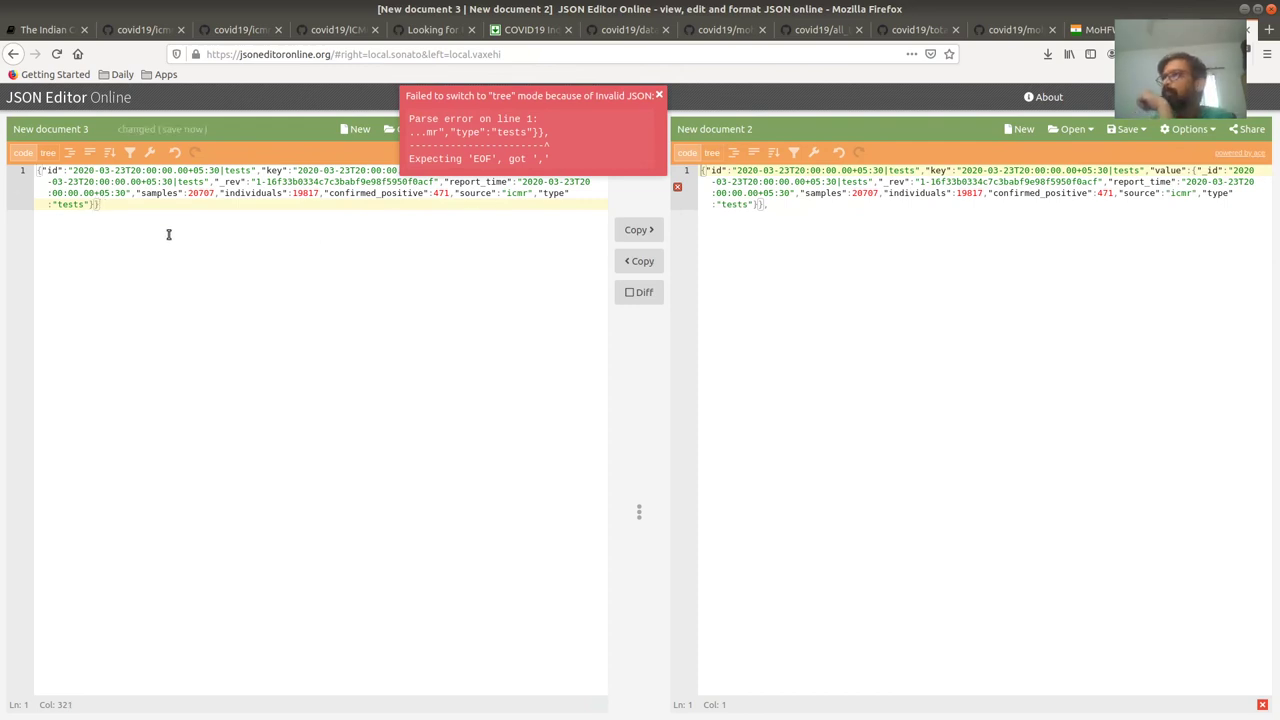
click(630, 232)
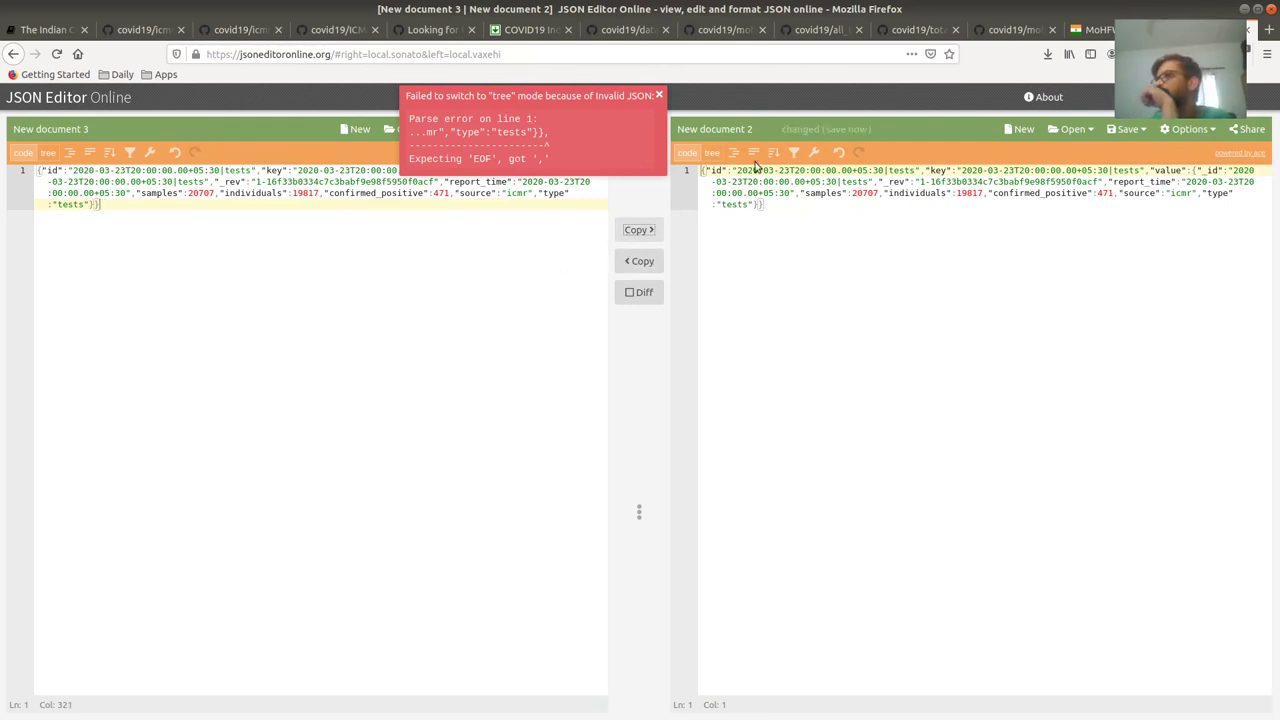
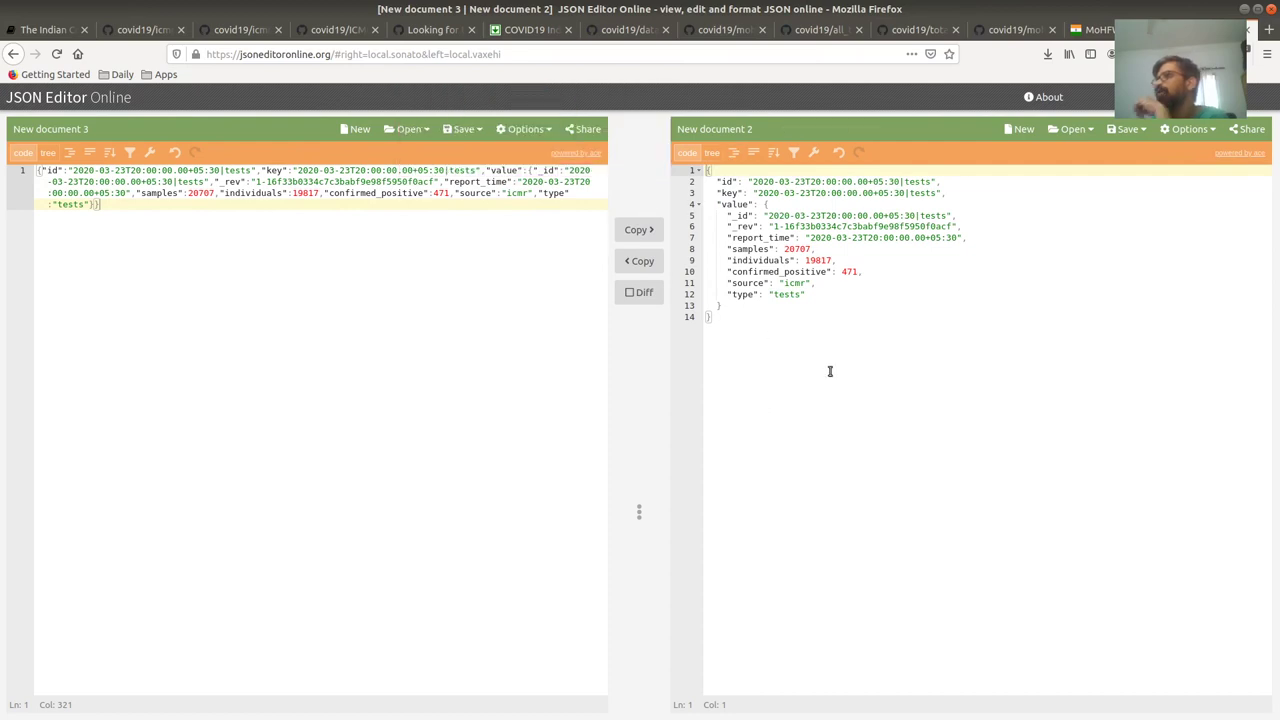
click(827, 365)
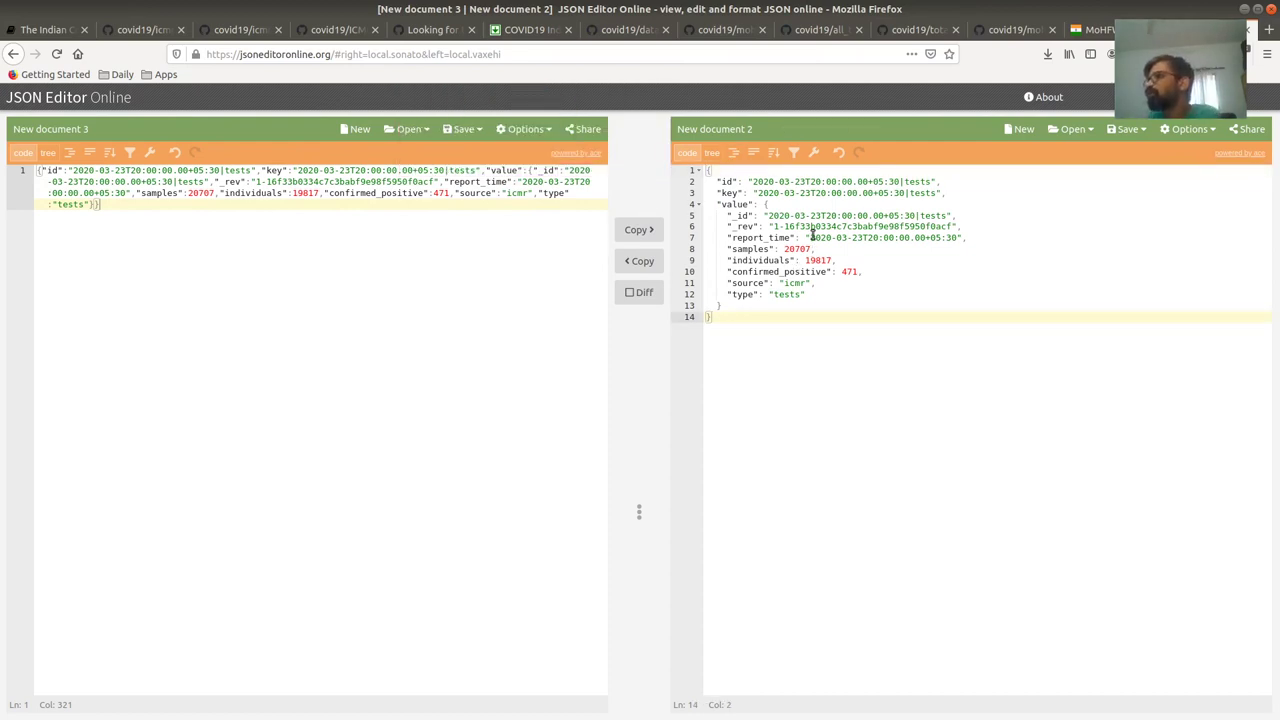
Step: Examine the report_time, samples, individuals and confirmed_positive fields of the 23 March record in New document 2
drag(810, 238, 948, 239)
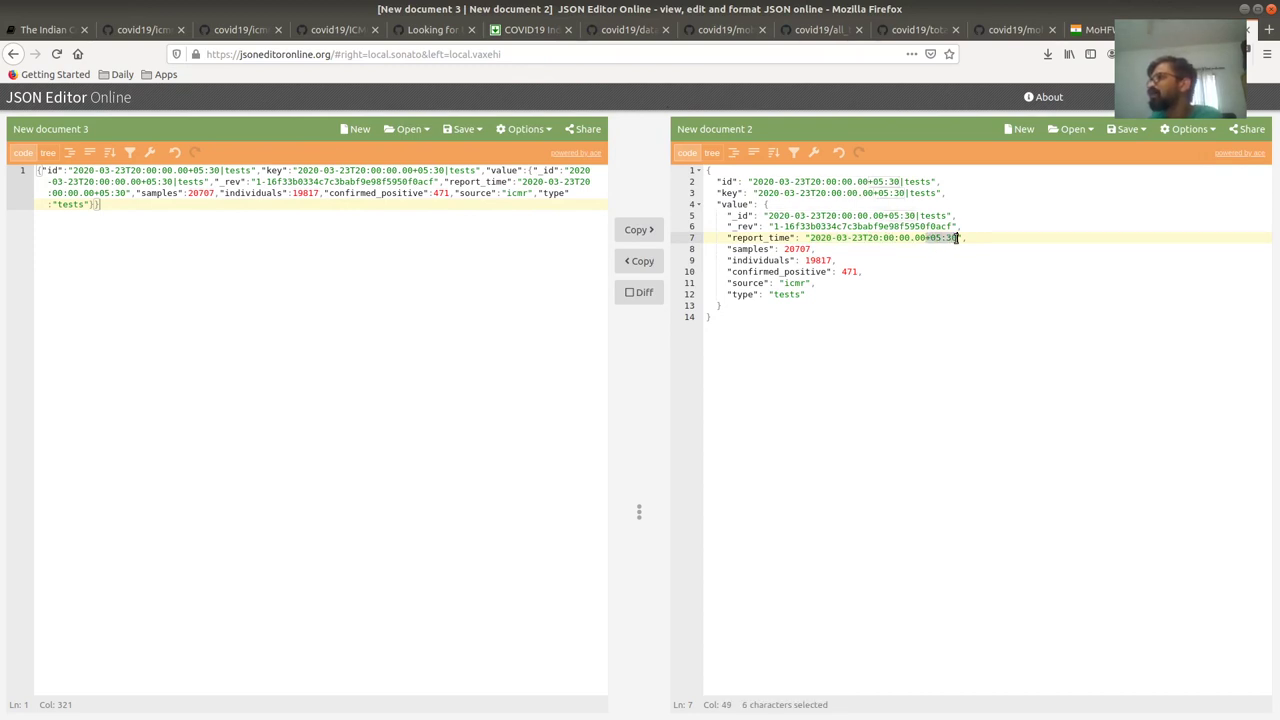
drag(867, 238, 880, 238)
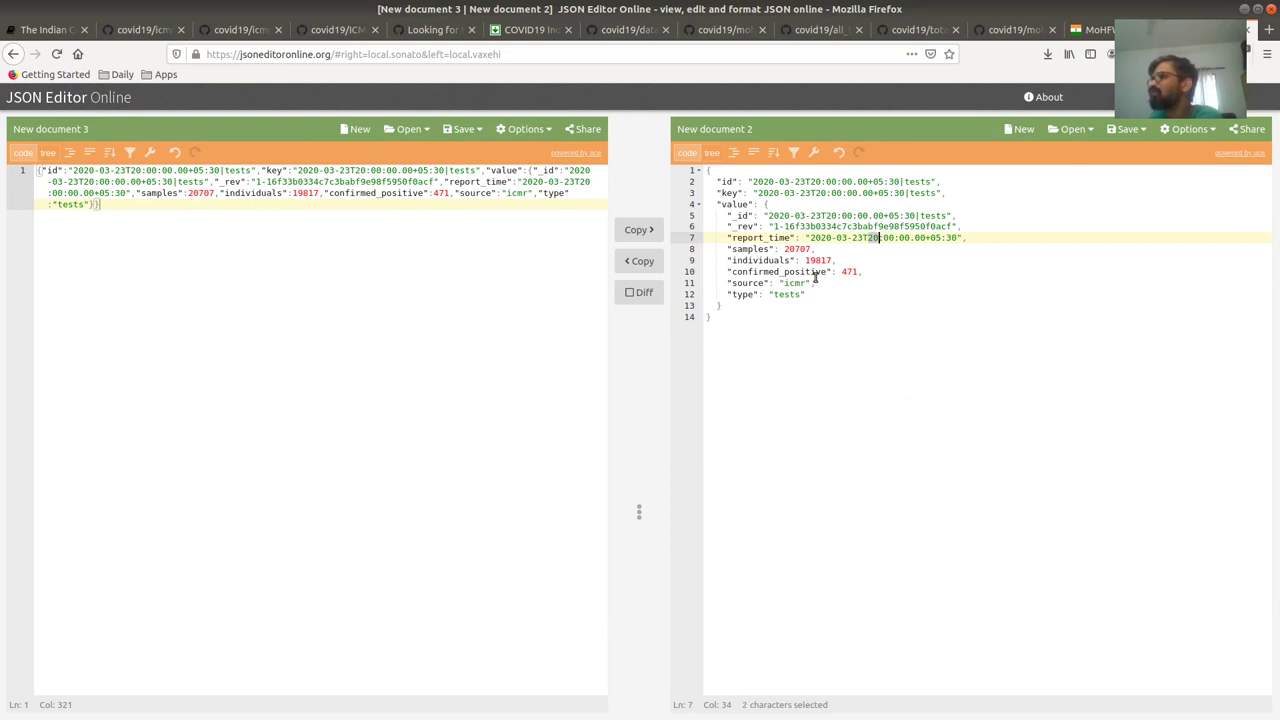
double_click(797, 248)
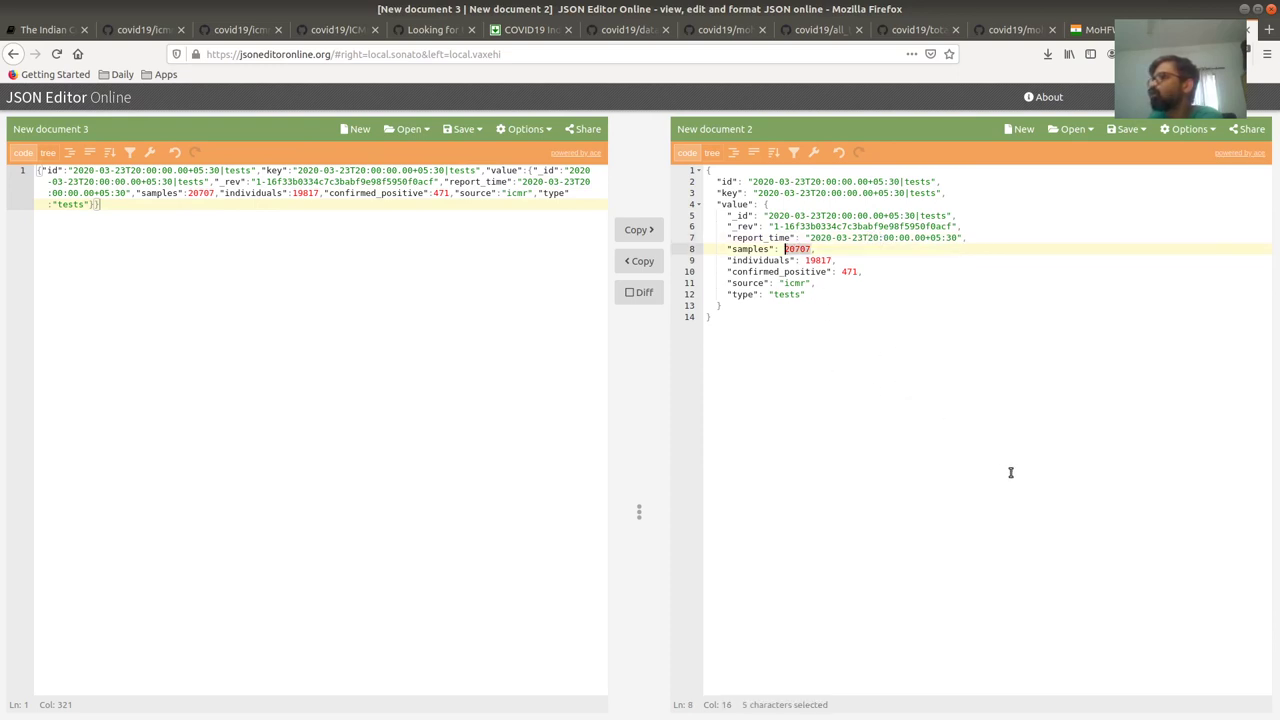
double_click(814, 260)
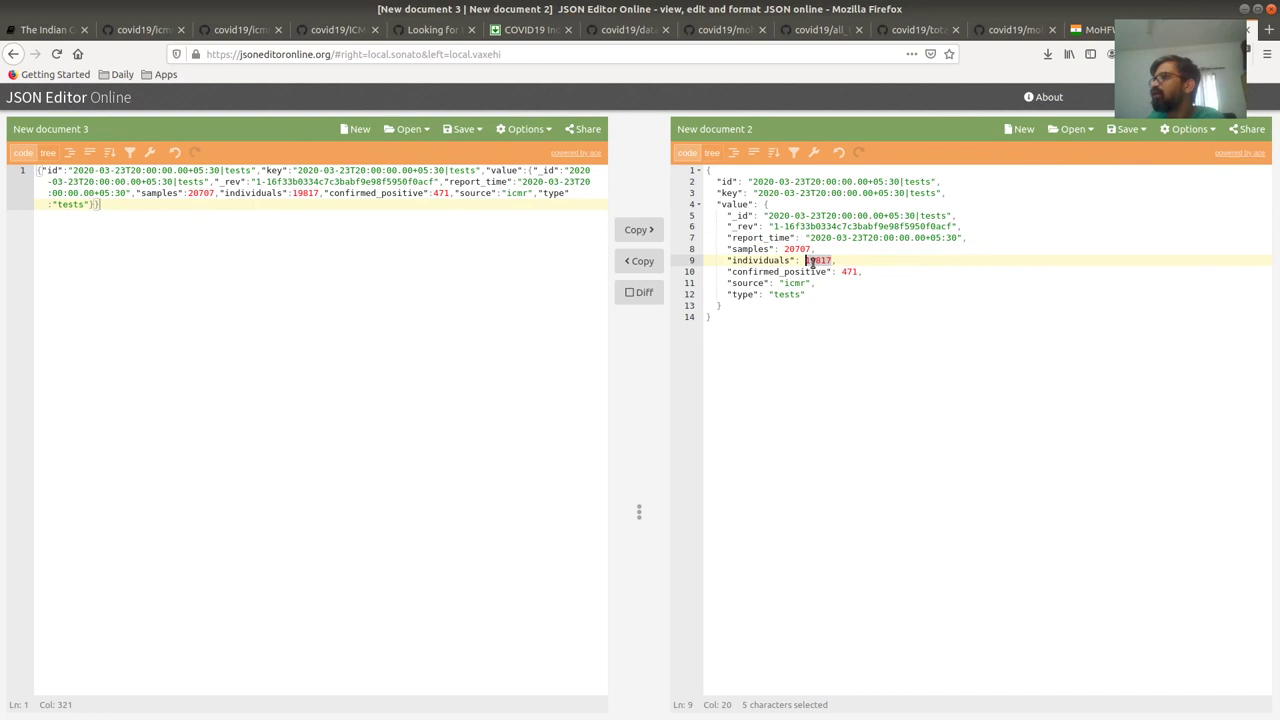
double_click(789, 271)
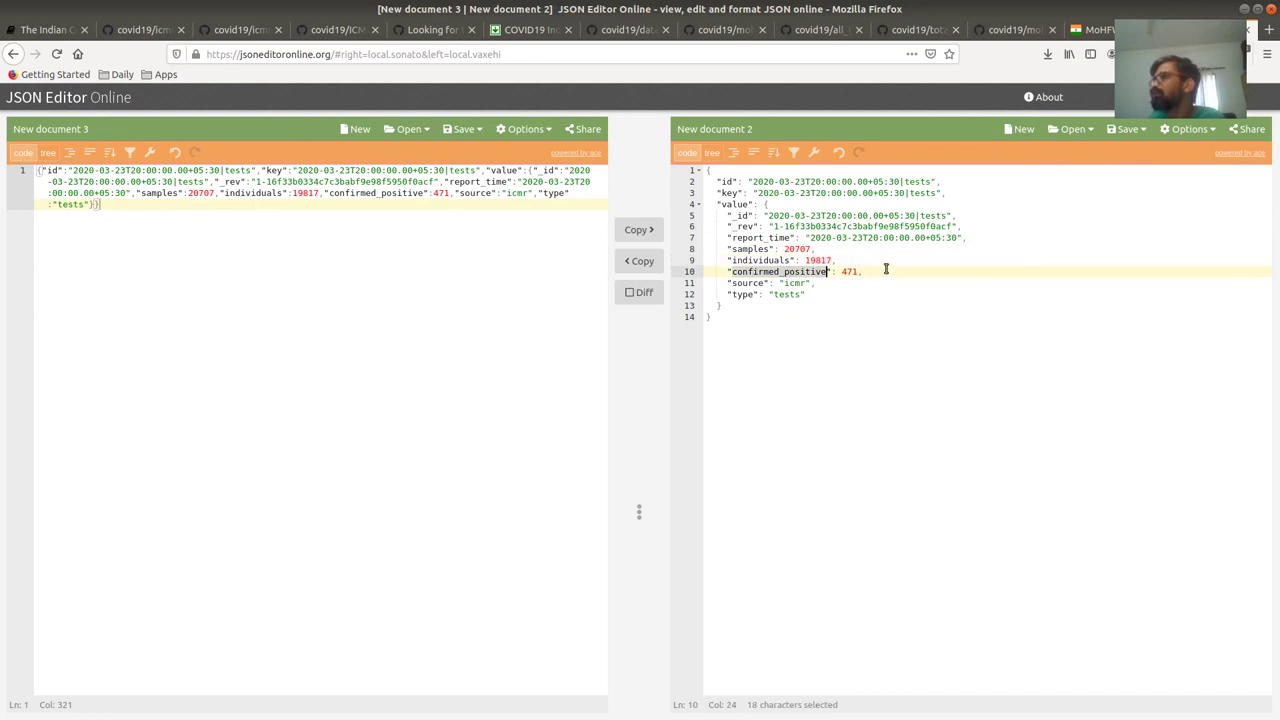
drag(816, 284, 710, 248)
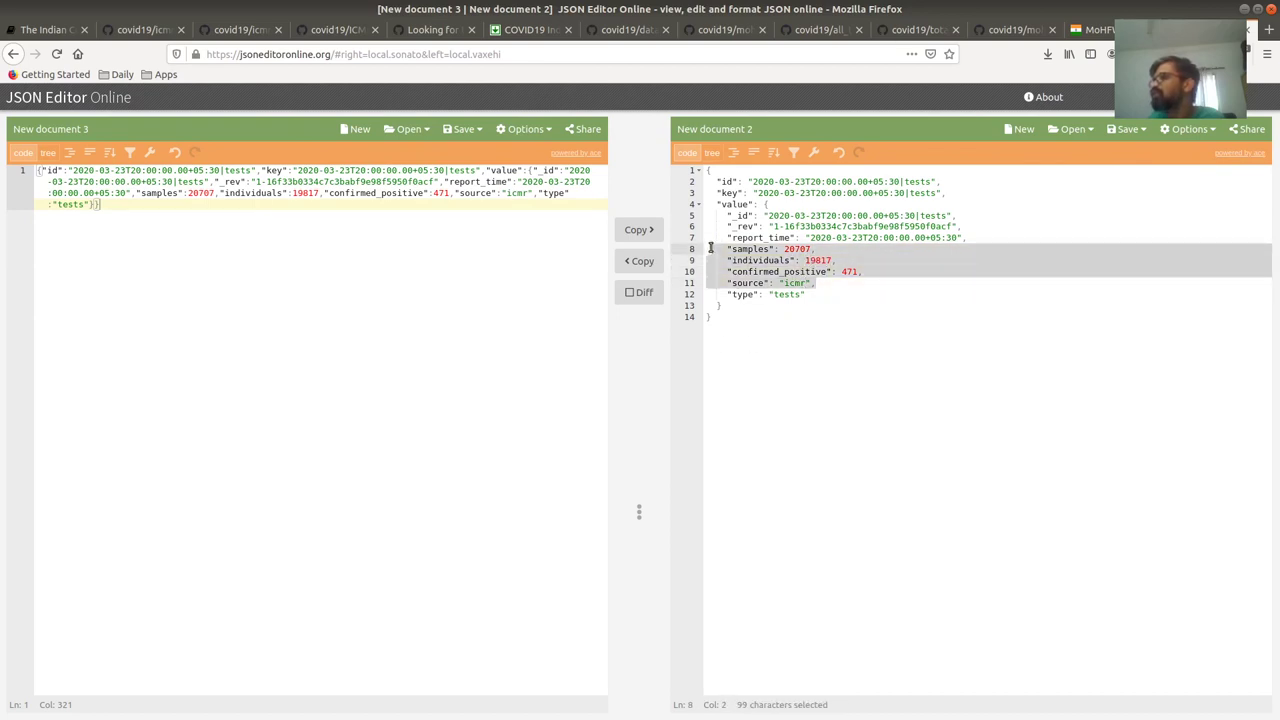
click(848, 436)
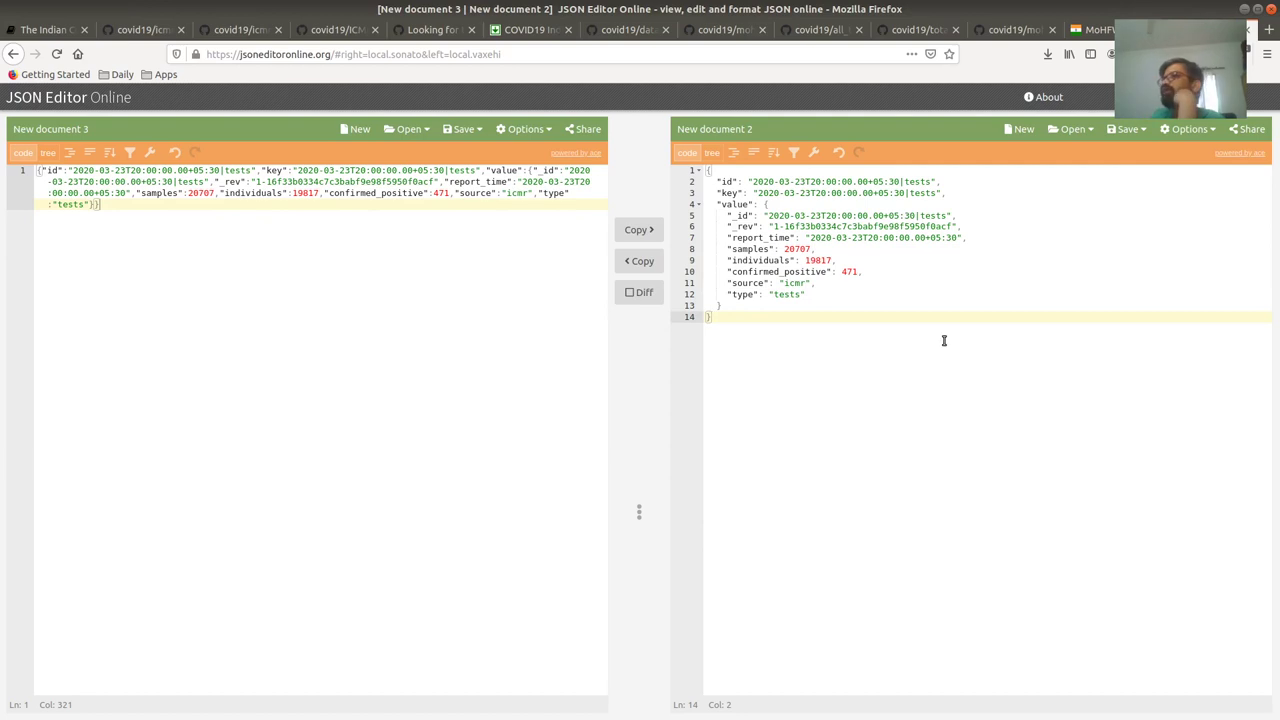
drag(857, 423, 331, 54)
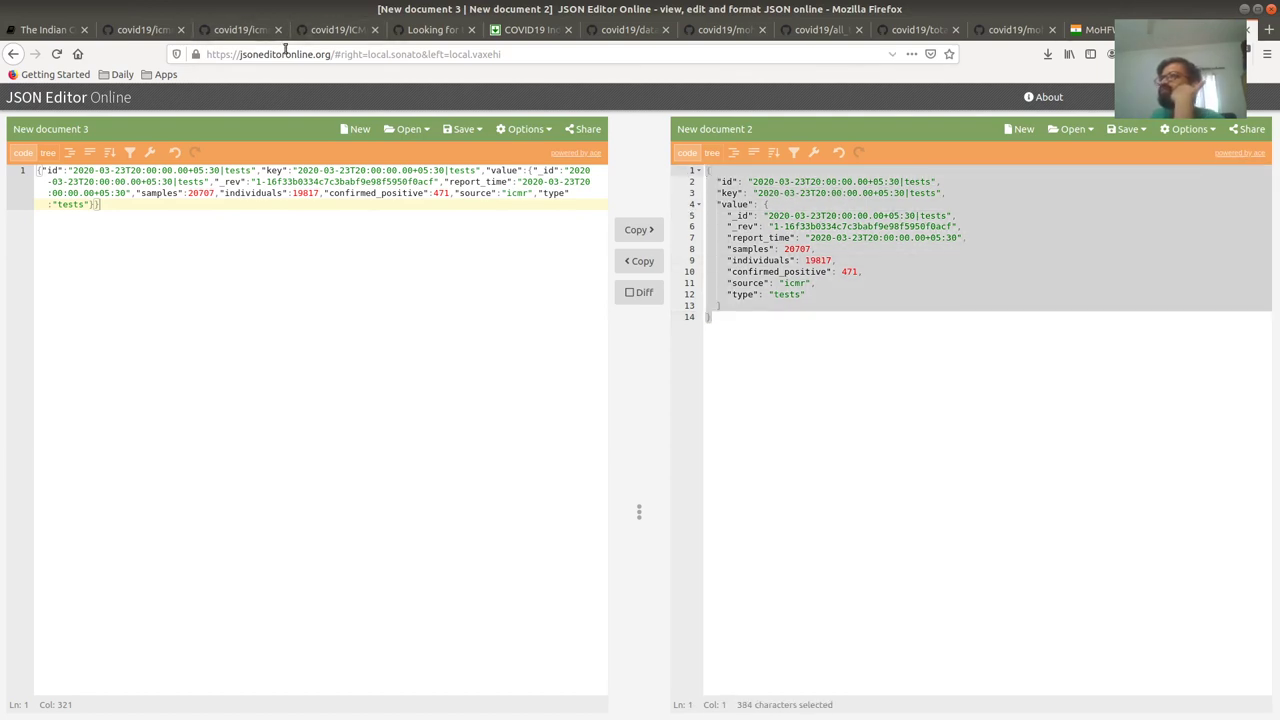
Step: Open the downloaded ICMR_testing_update_03April_9PM_IST.pdf and read its status date, cumulative testing paragraph and same-day testing paragraph
click(1048, 54)
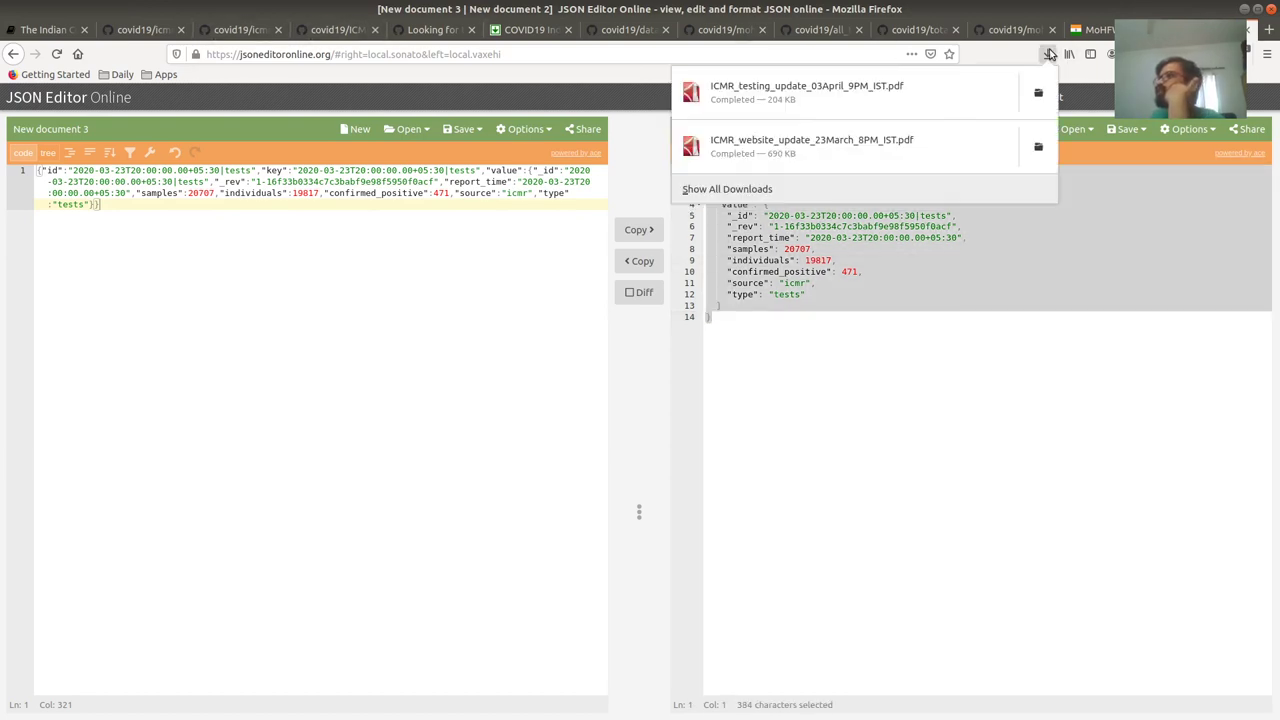
click(917, 108)
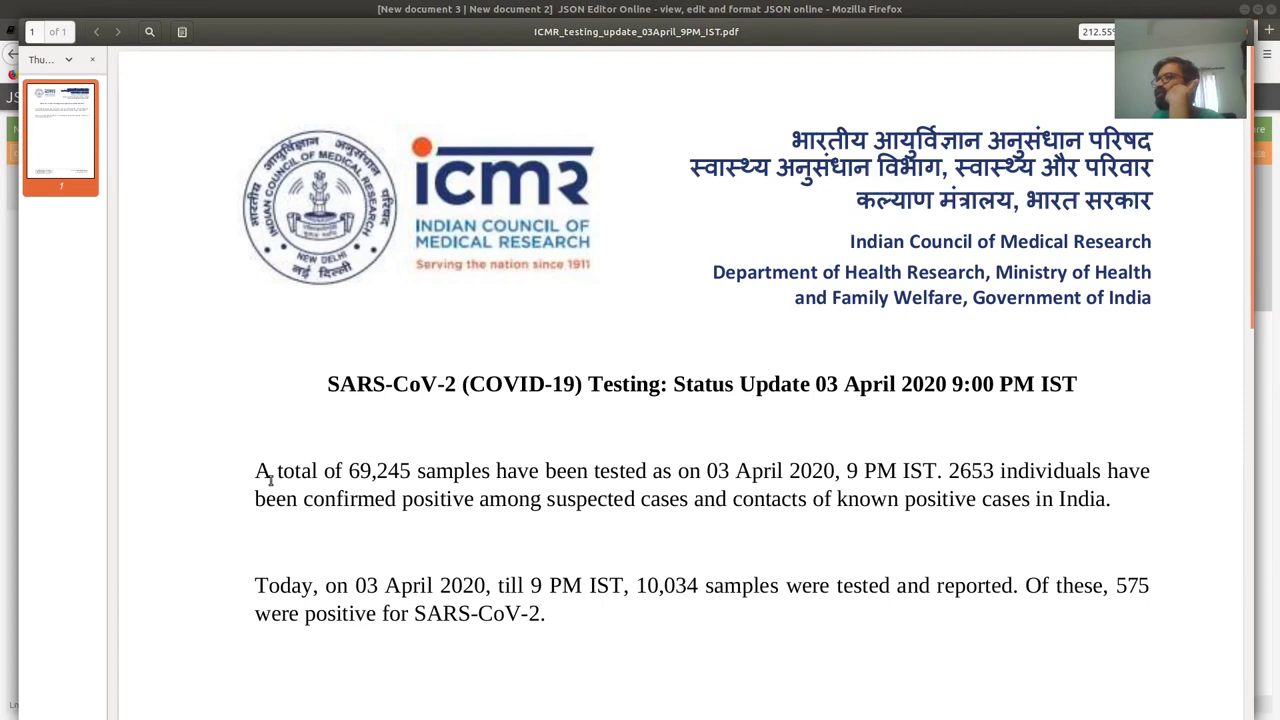
drag(259, 470, 417, 473)
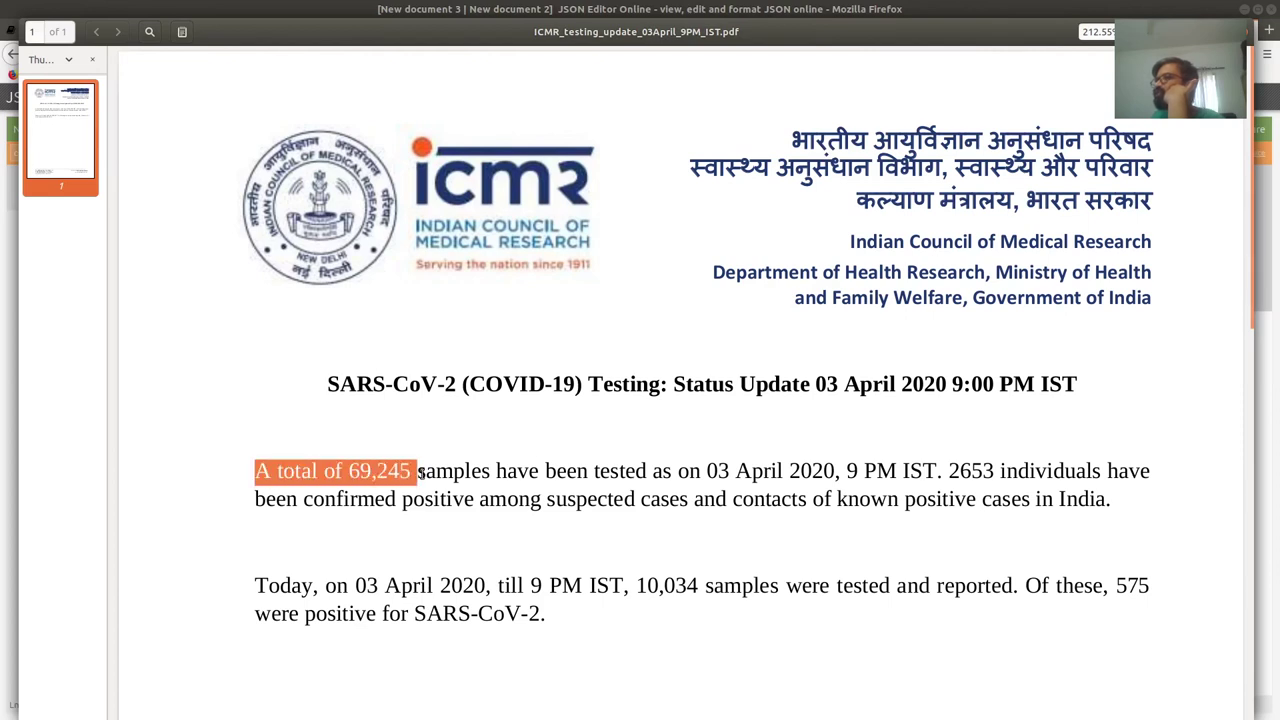
click(340, 477)
double_click(370, 467)
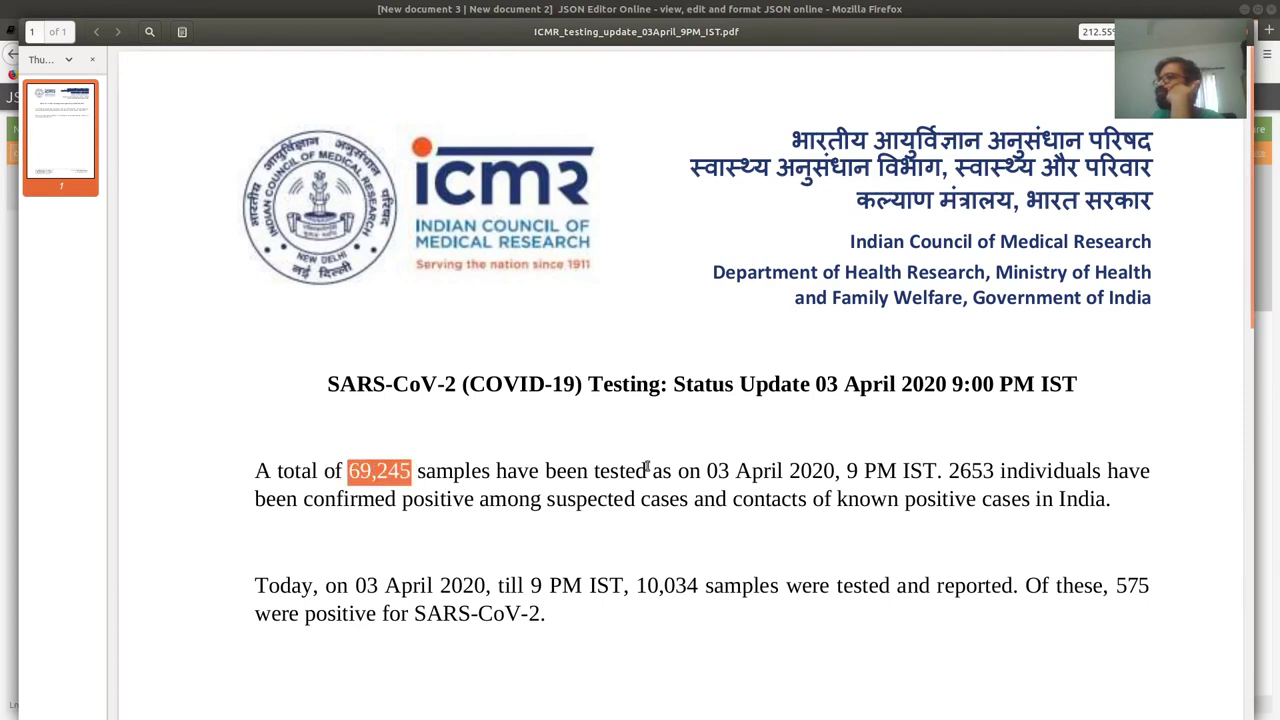
drag(958, 471, 1151, 467)
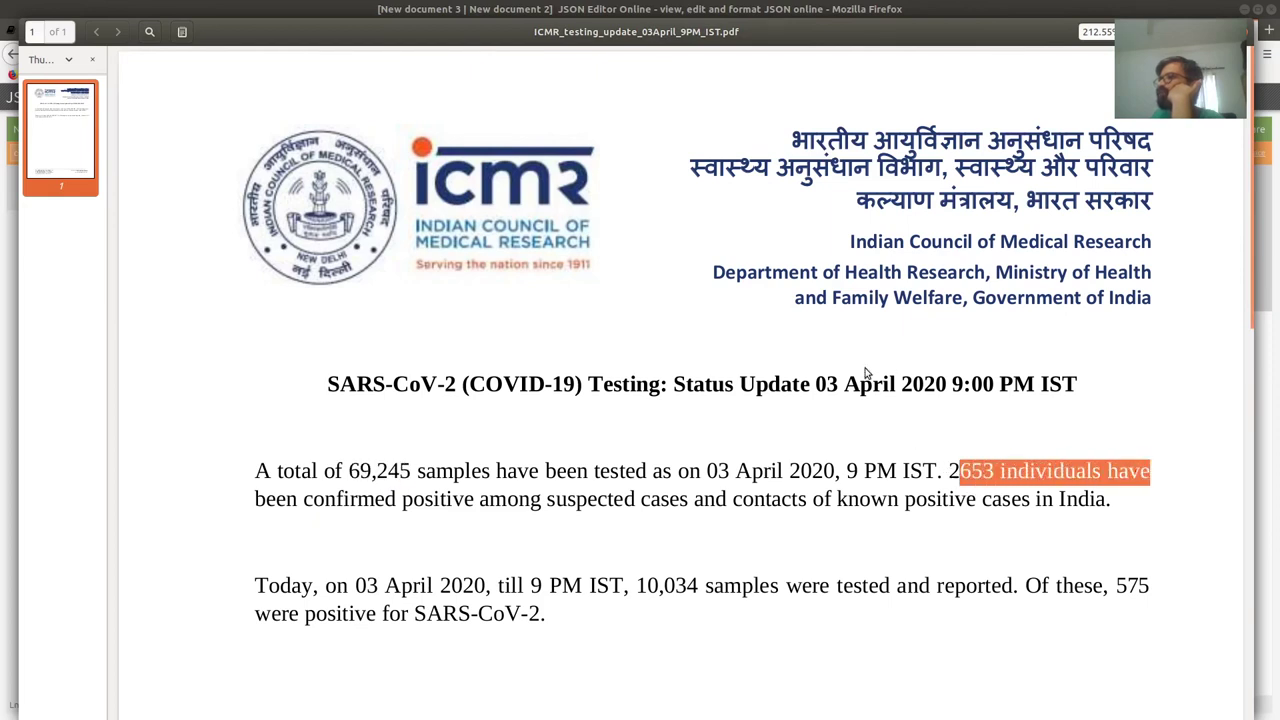
drag(816, 384, 1187, 378)
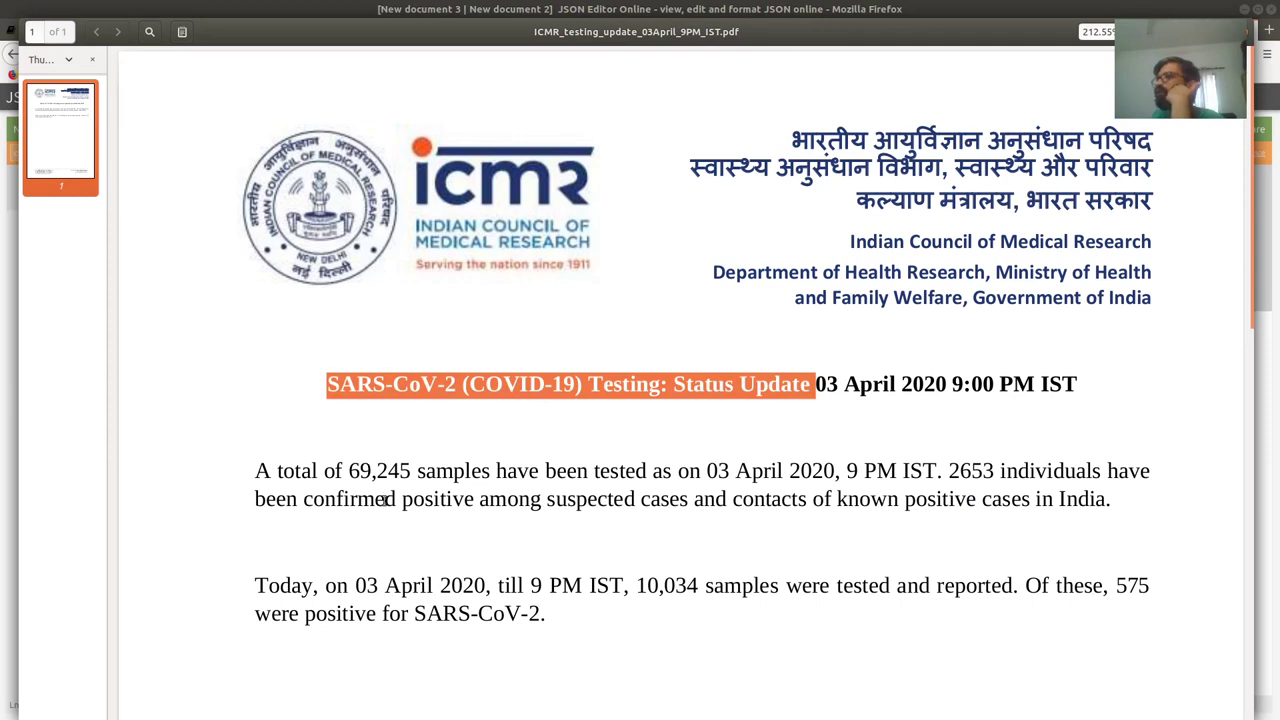
drag(370, 480, 436, 474)
drag(947, 470, 1103, 513)
click(1103, 513)
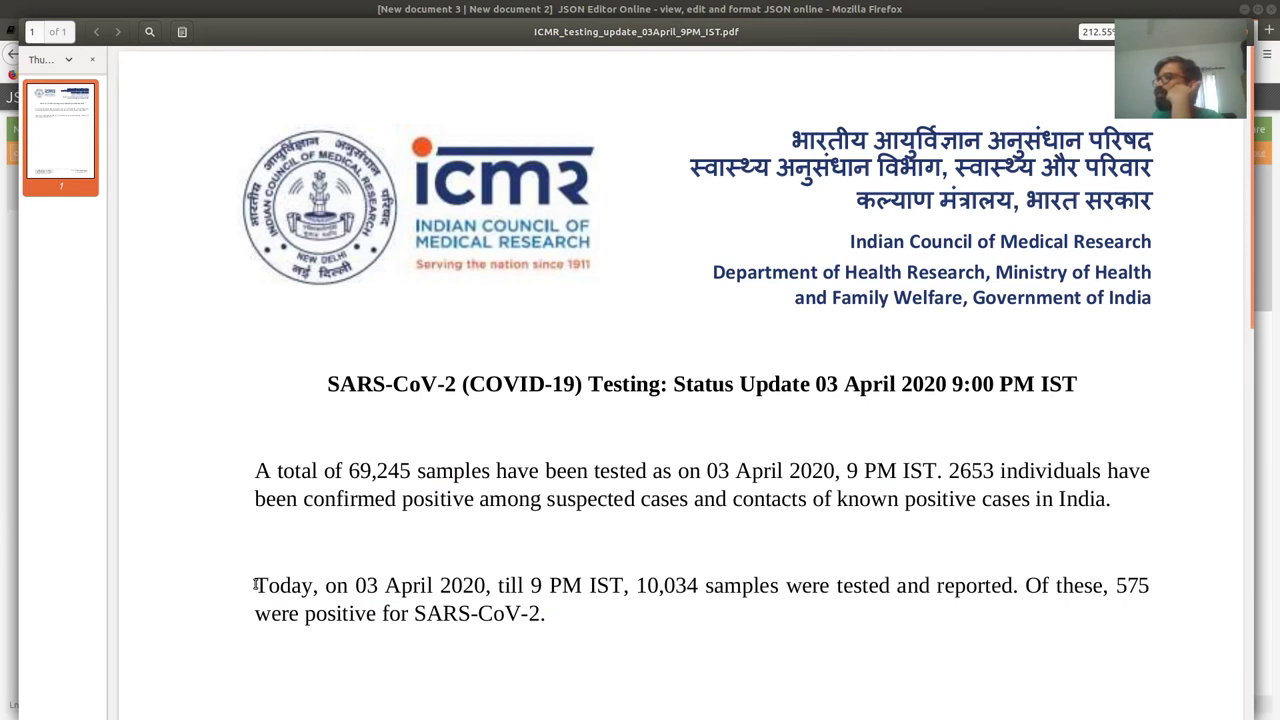
drag(256, 585, 568, 616)
click(592, 634)
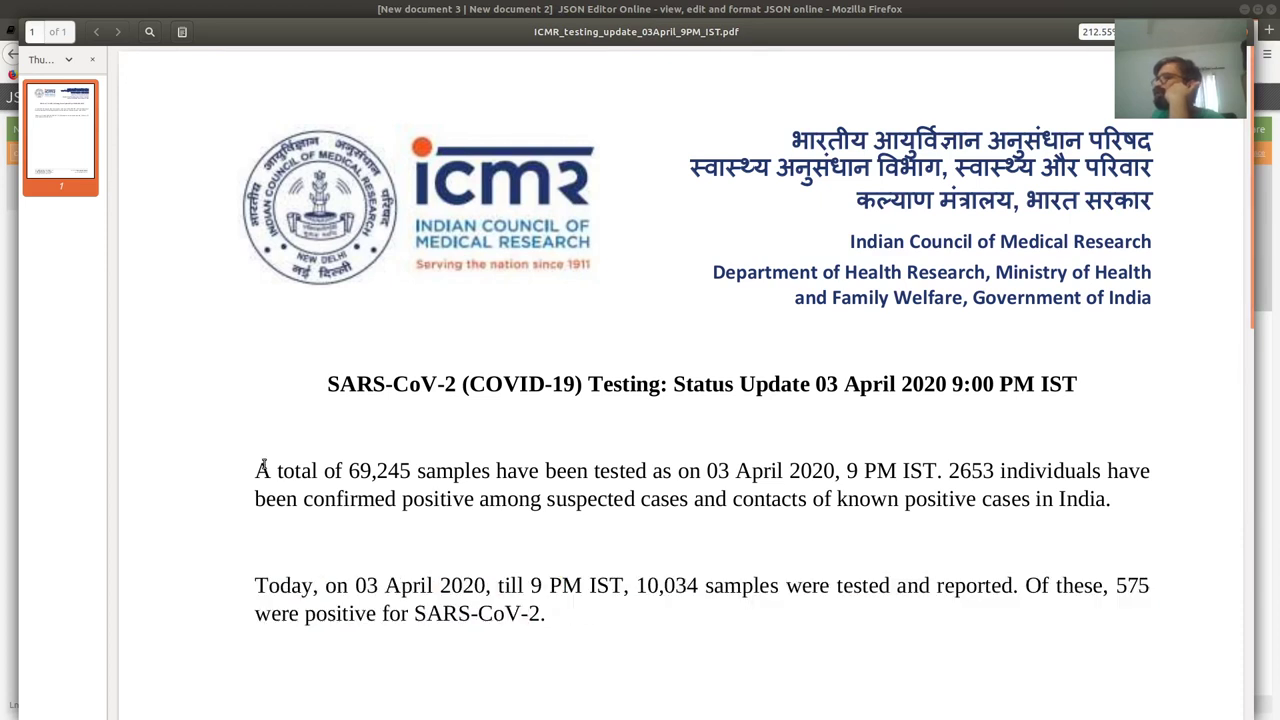
Step: Review the cumulative paragraph of the 3 April PDF again, checking the samples tested, the positive individuals and the update date
drag(263, 470, 1036, 500)
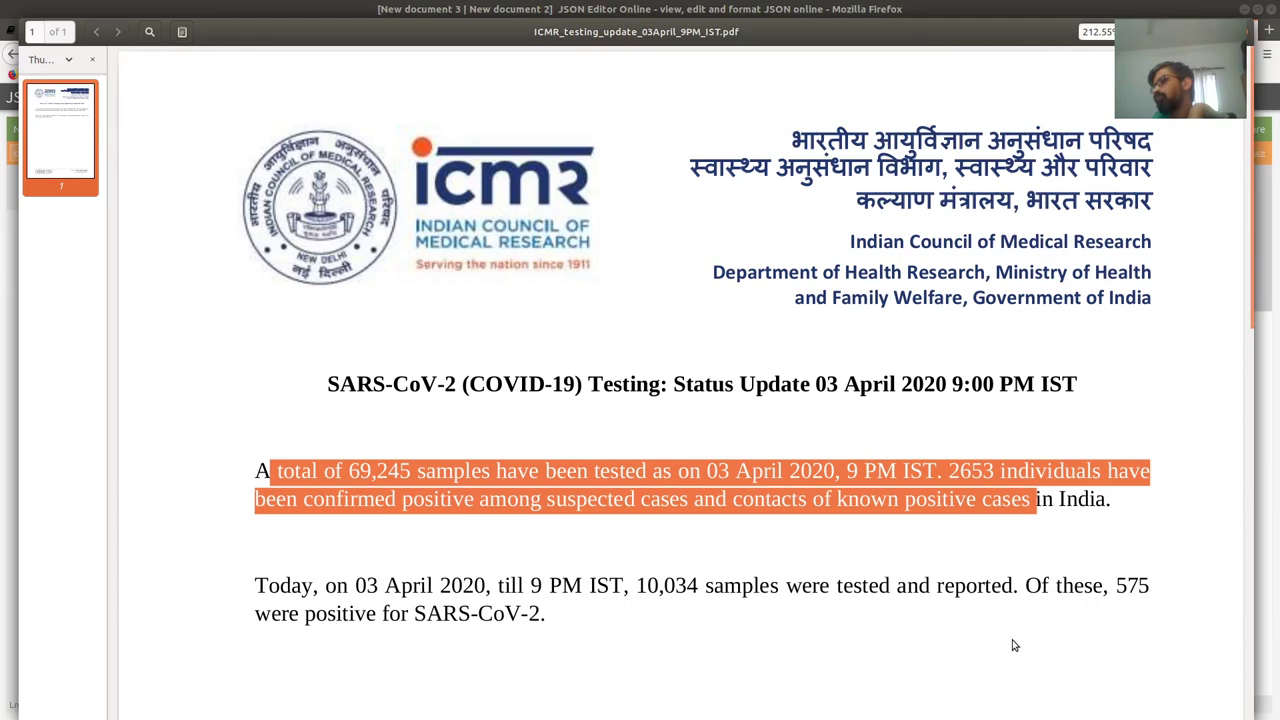
click(420, 460)
drag(302, 472, 1157, 543)
click(1035, 546)
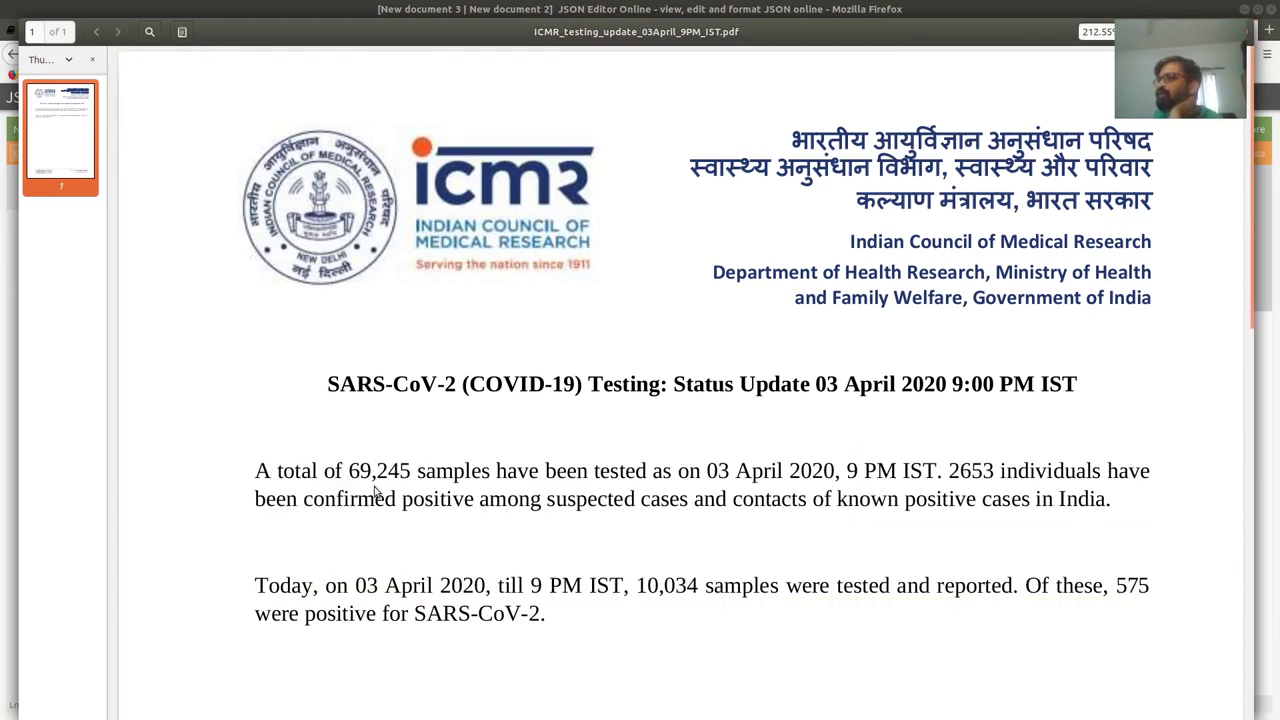
drag(342, 474, 508, 470)
click(444, 511)
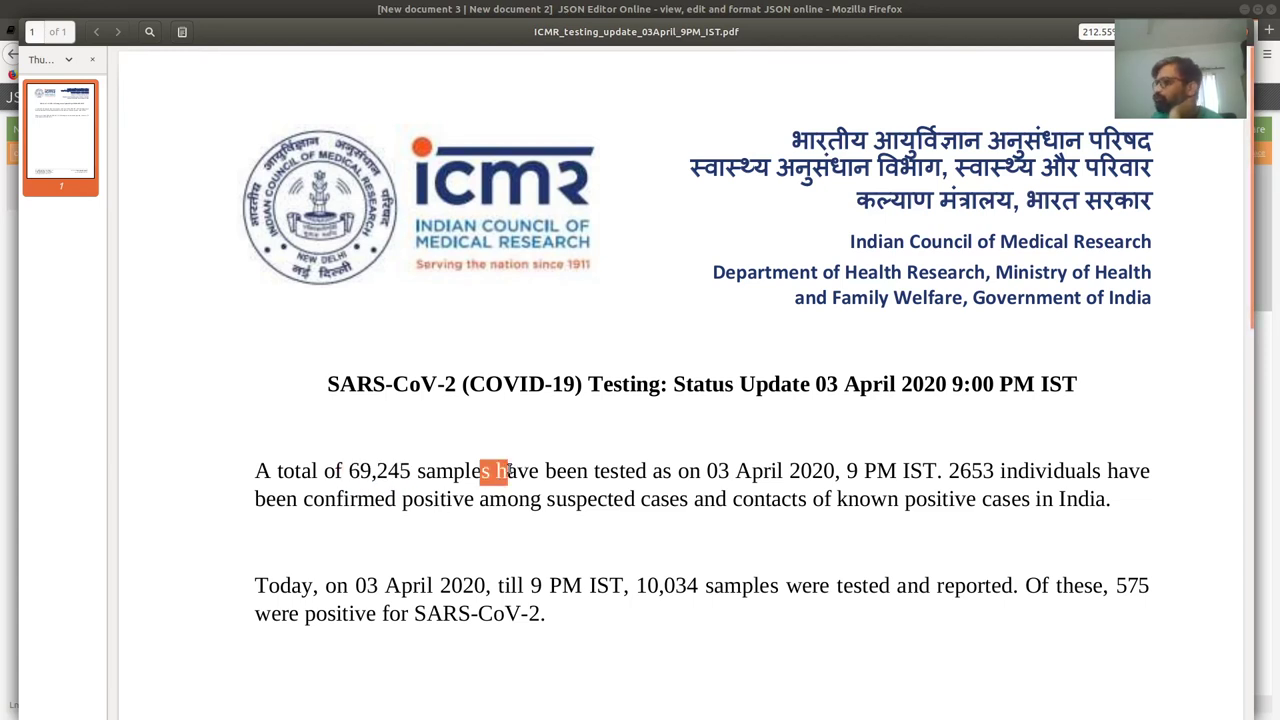
drag(344, 474, 478, 492)
click(490, 476)
double_click(490, 476)
click(976, 466)
double_click(976, 466)
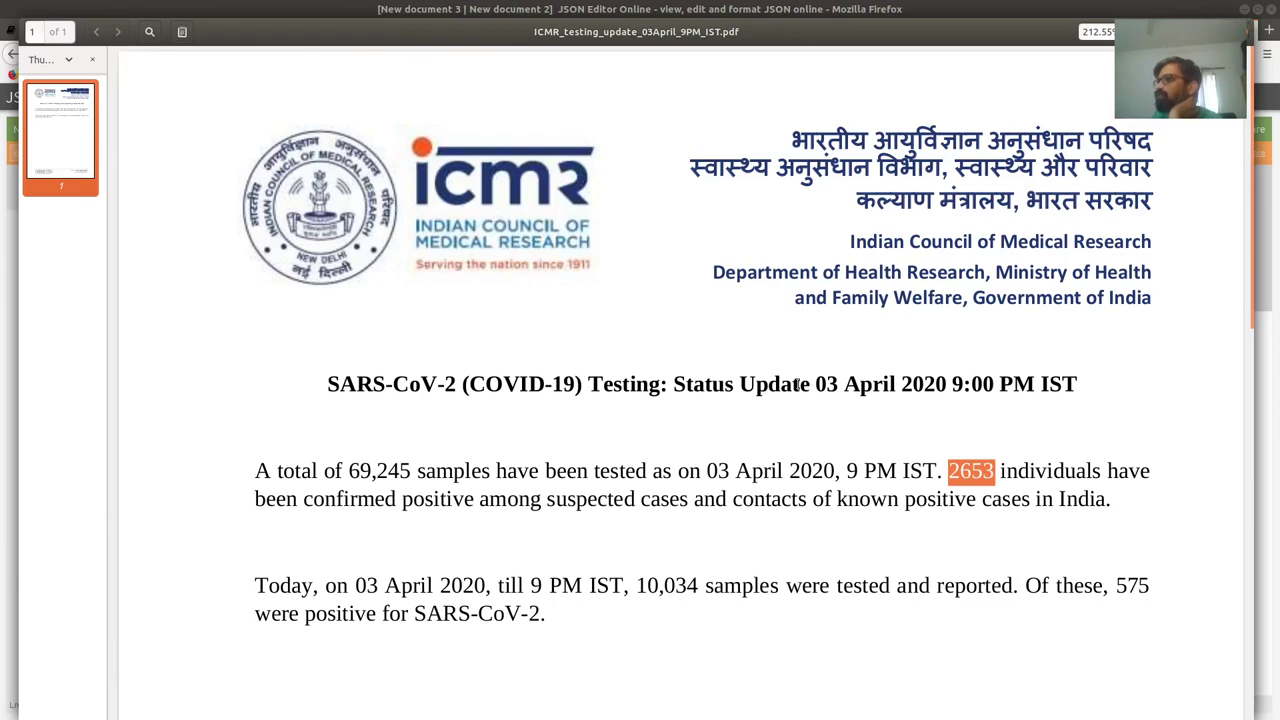
drag(768, 386, 862, 386)
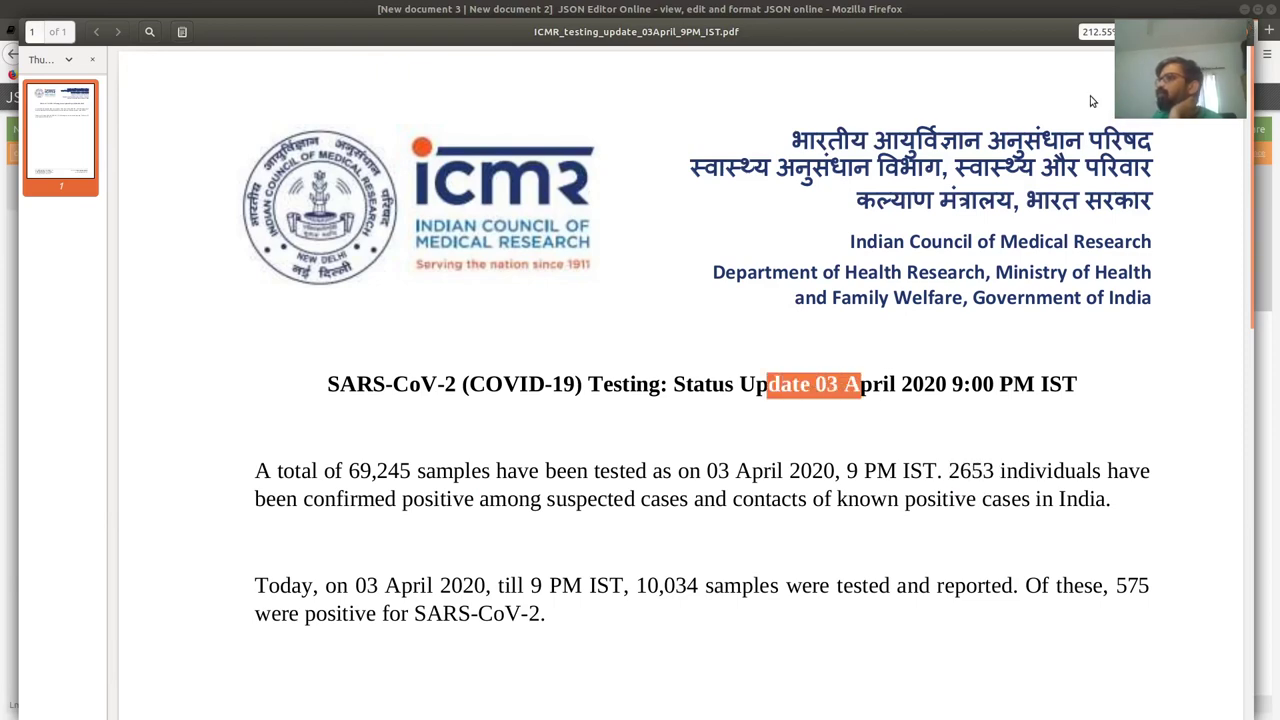
Step: Return to icmr_testing_status.json on GitHub and copy the complete 2020-04-03T21:00 tests record
key(alt+Tab)
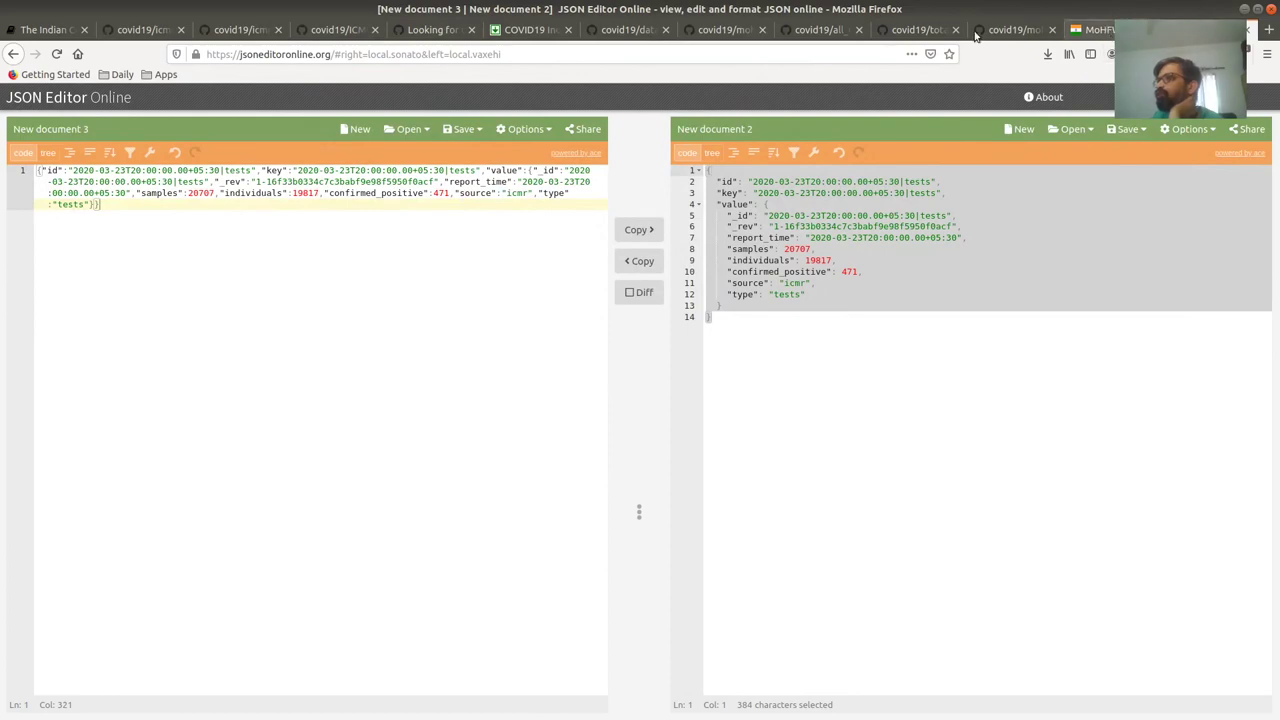
click(145, 30)
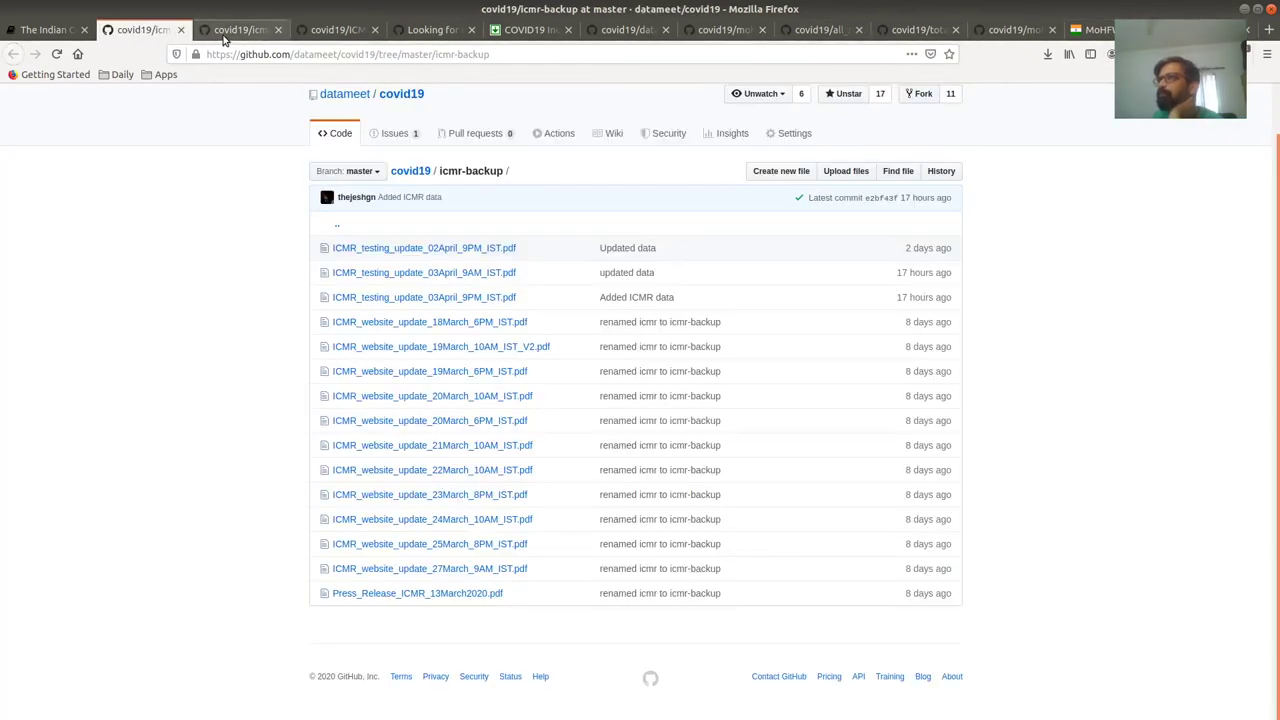
click(224, 36)
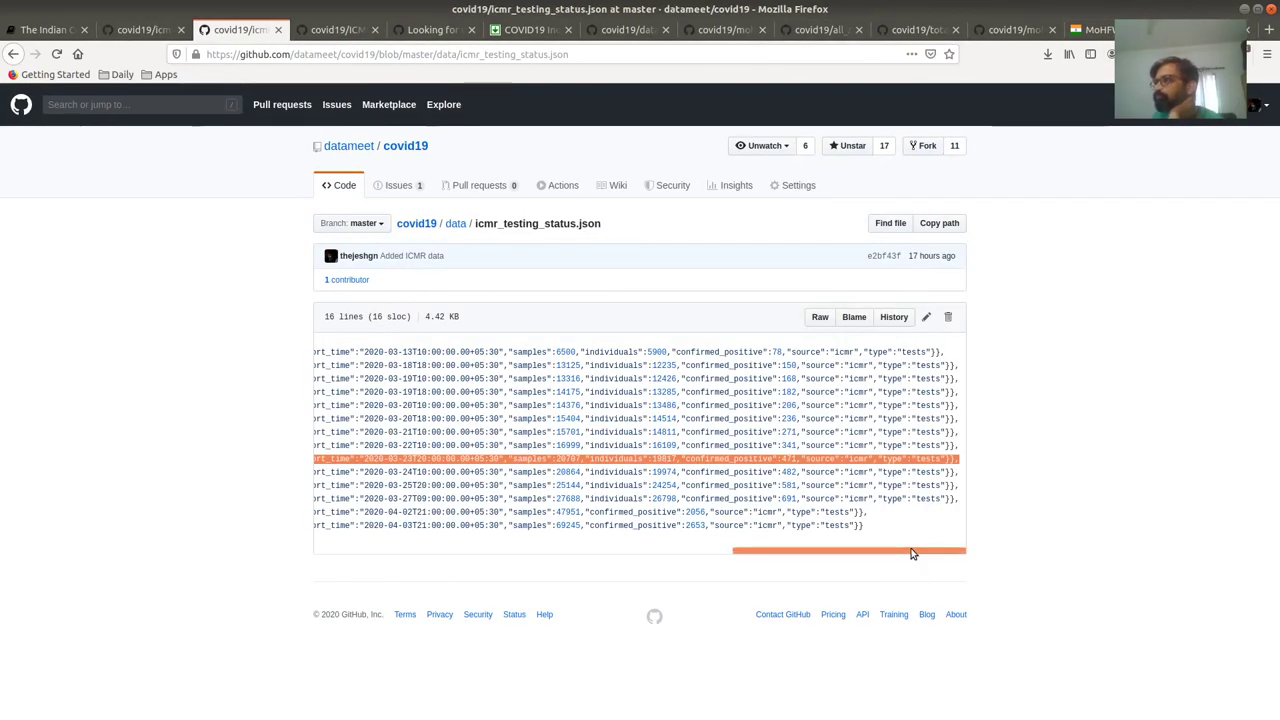
drag(912, 554, 465, 544)
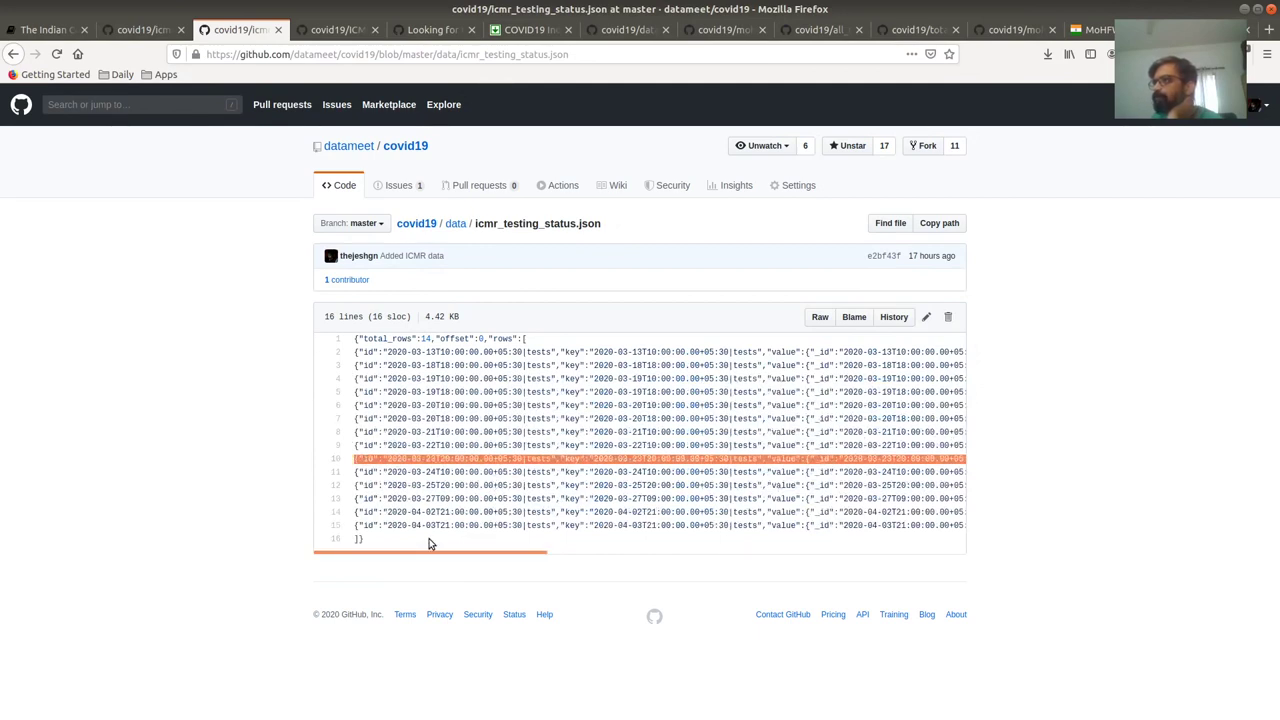
click(427, 527)
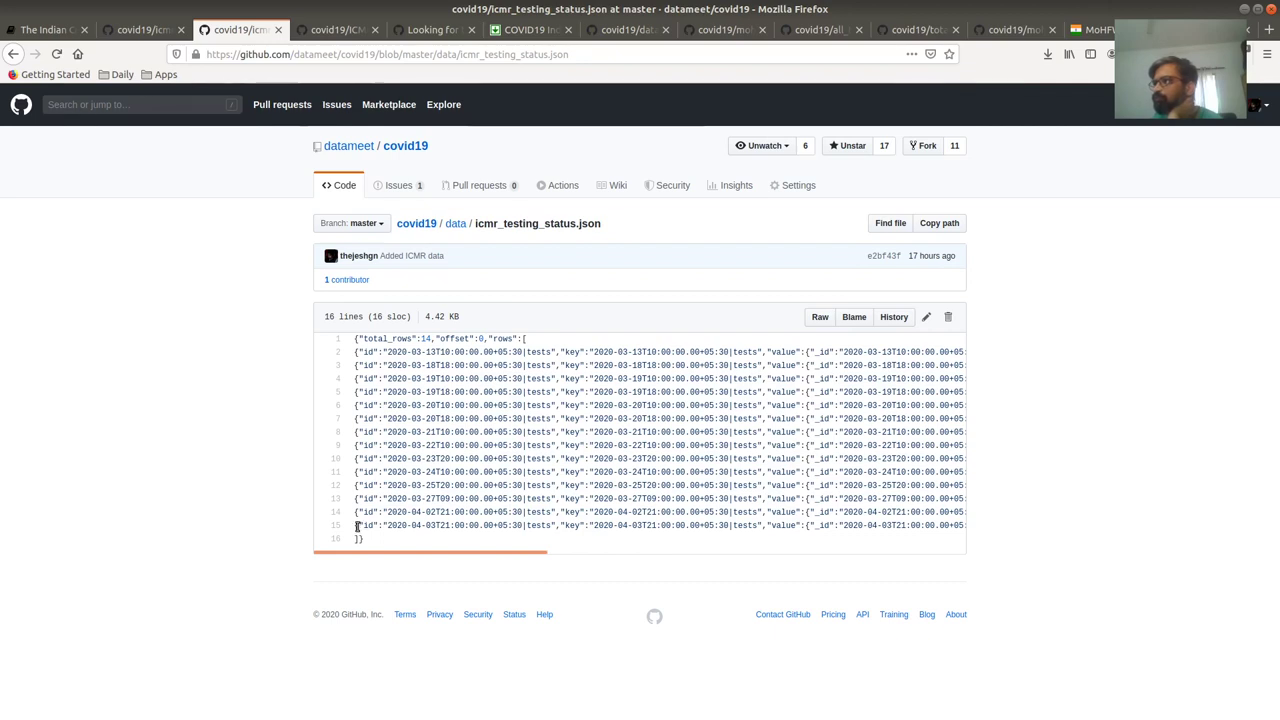
drag(357, 527, 453, 529)
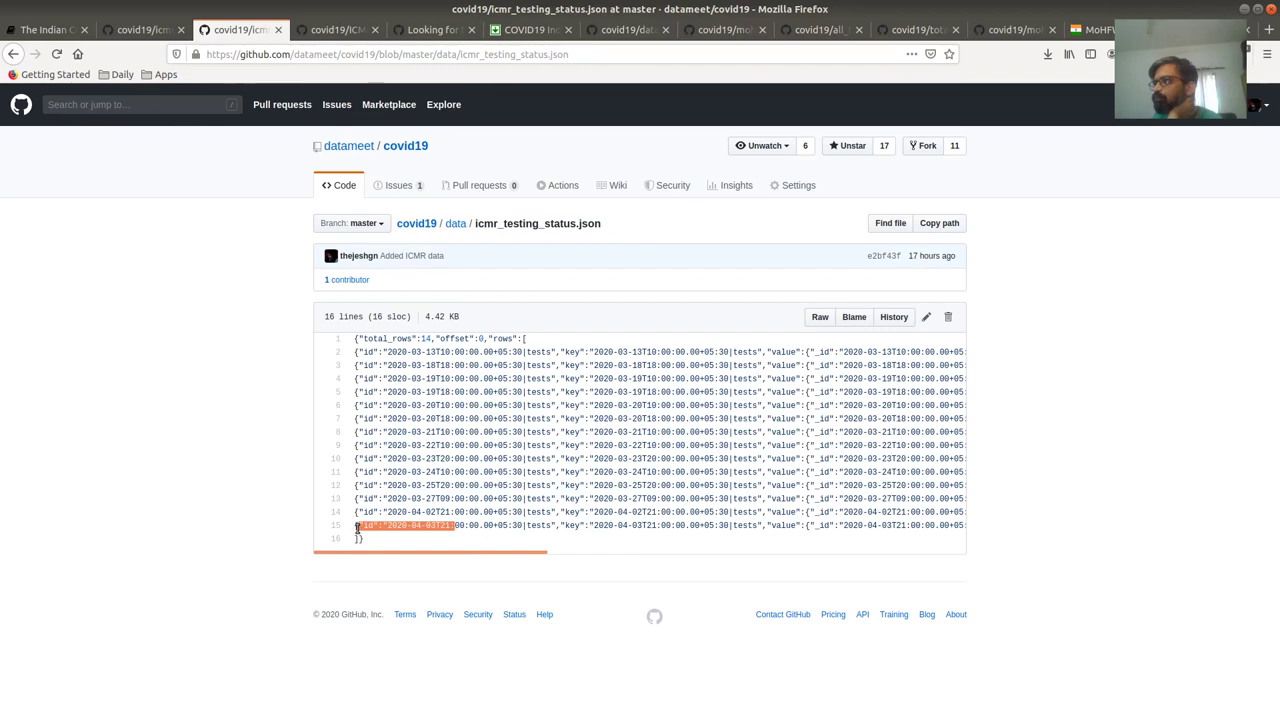
drag(357, 528, 1028, 537)
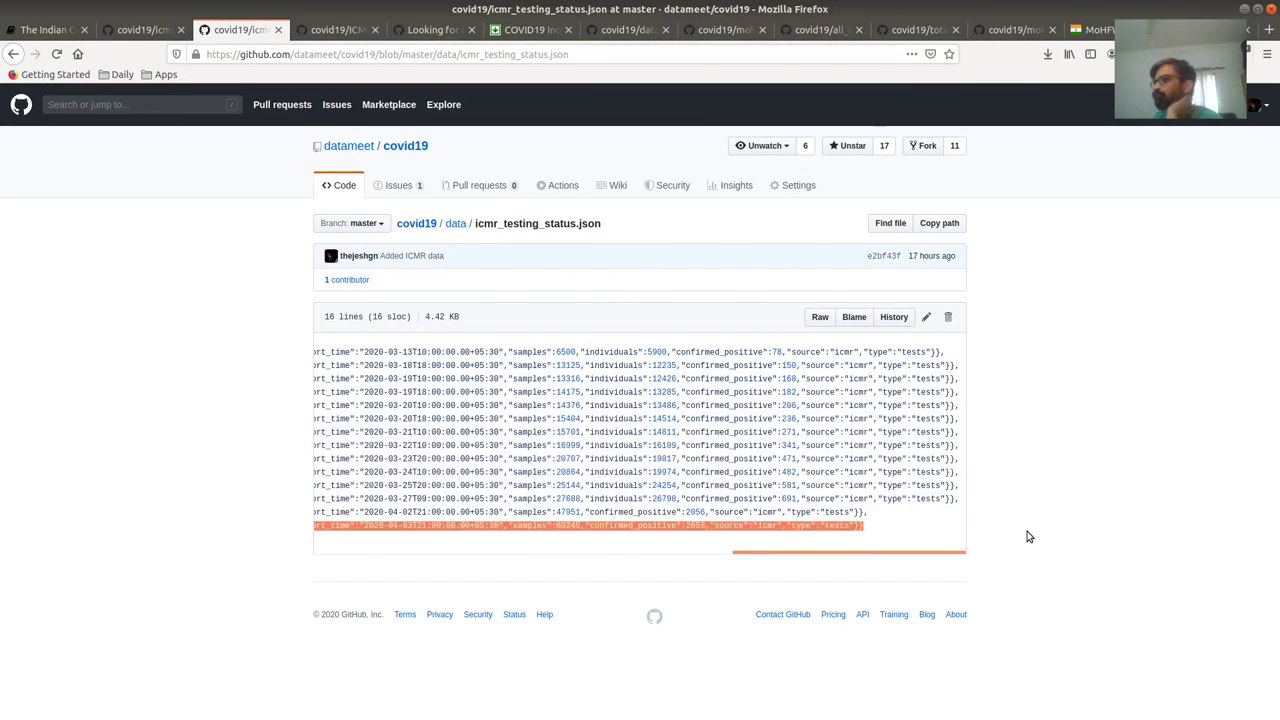
right_click(726, 527)
click(745, 531)
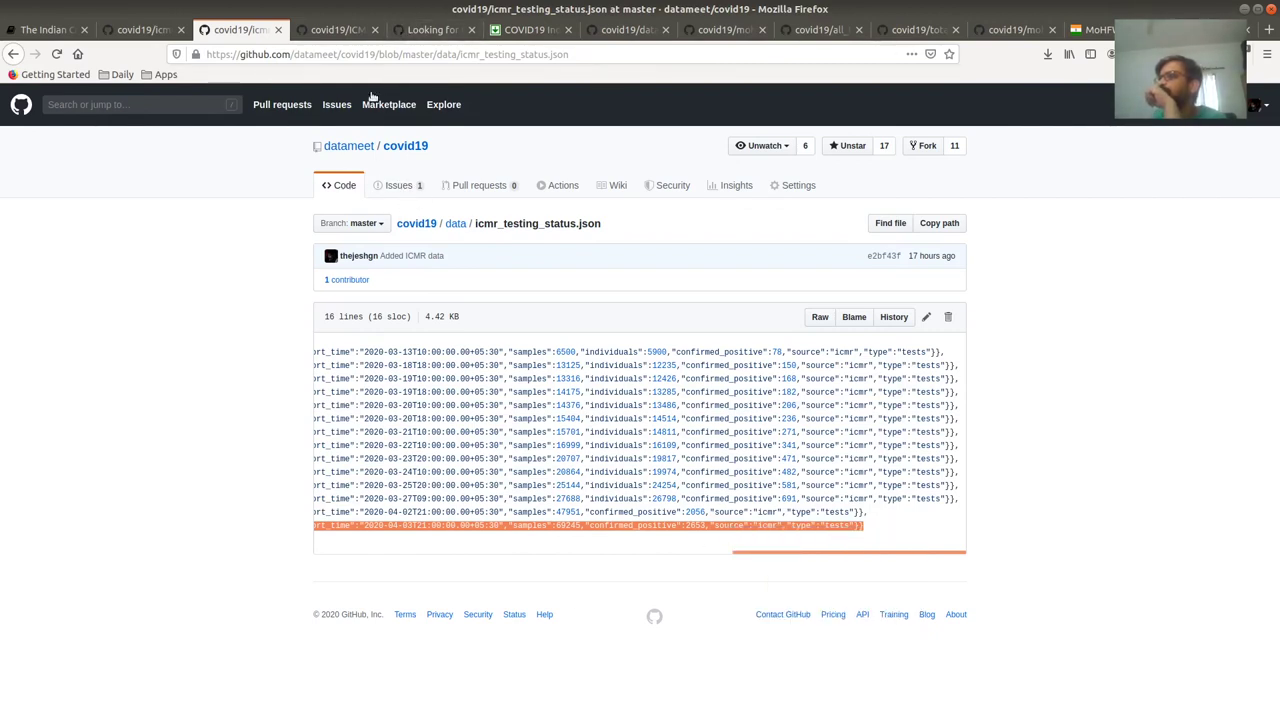
Step: Switch to JSON Editor Online and replace the contents of New document 3 with the copied 3 April tests record
click(337, 31)
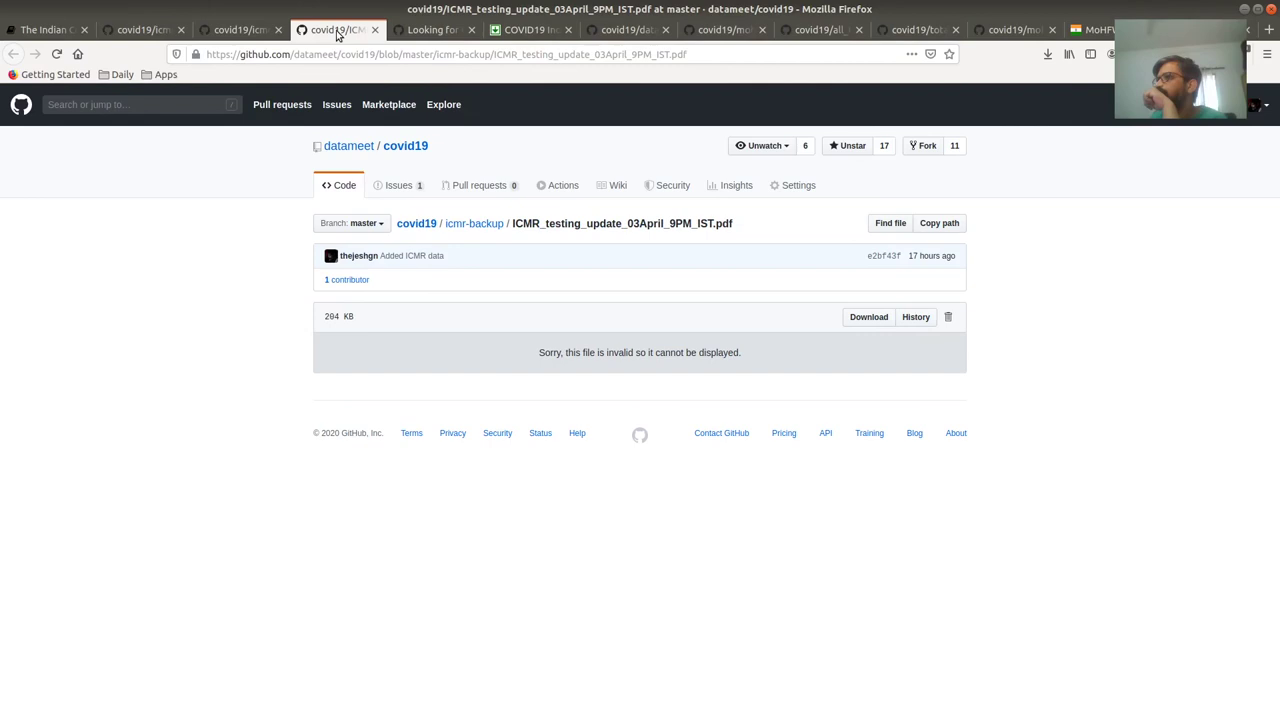
click(1200, 30)
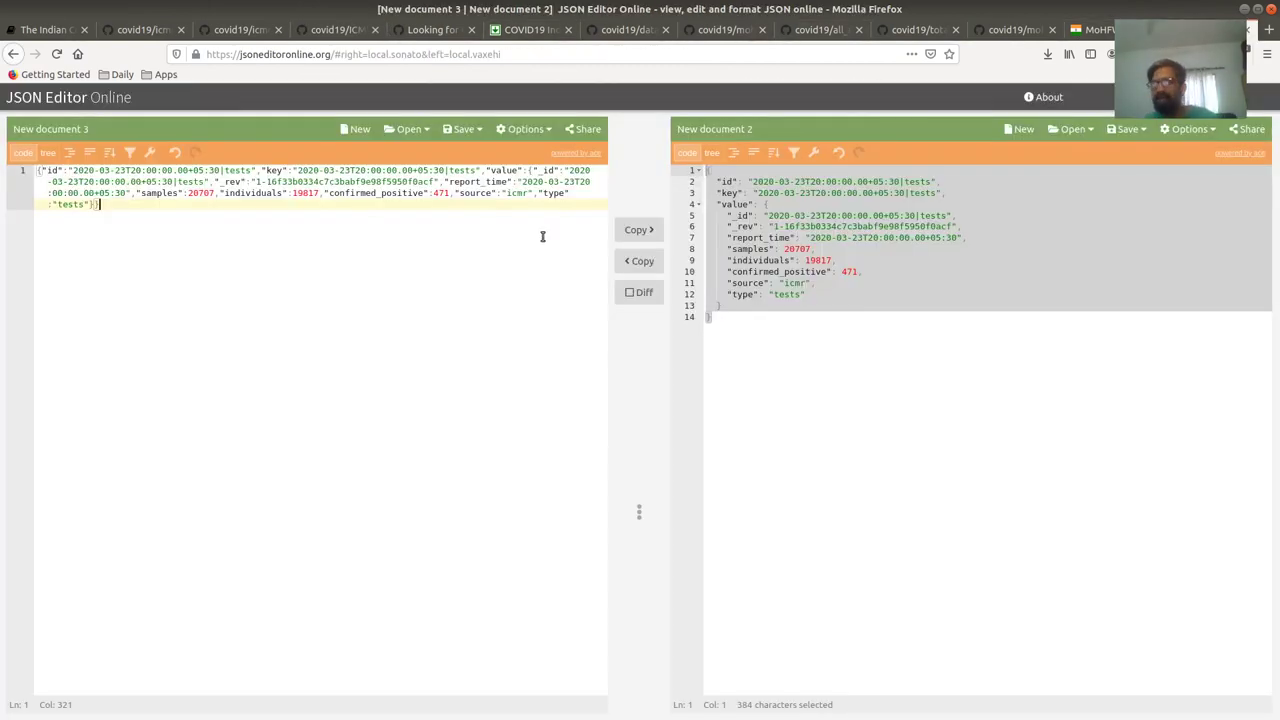
key(ctrl+a)
key(ctrl+v)
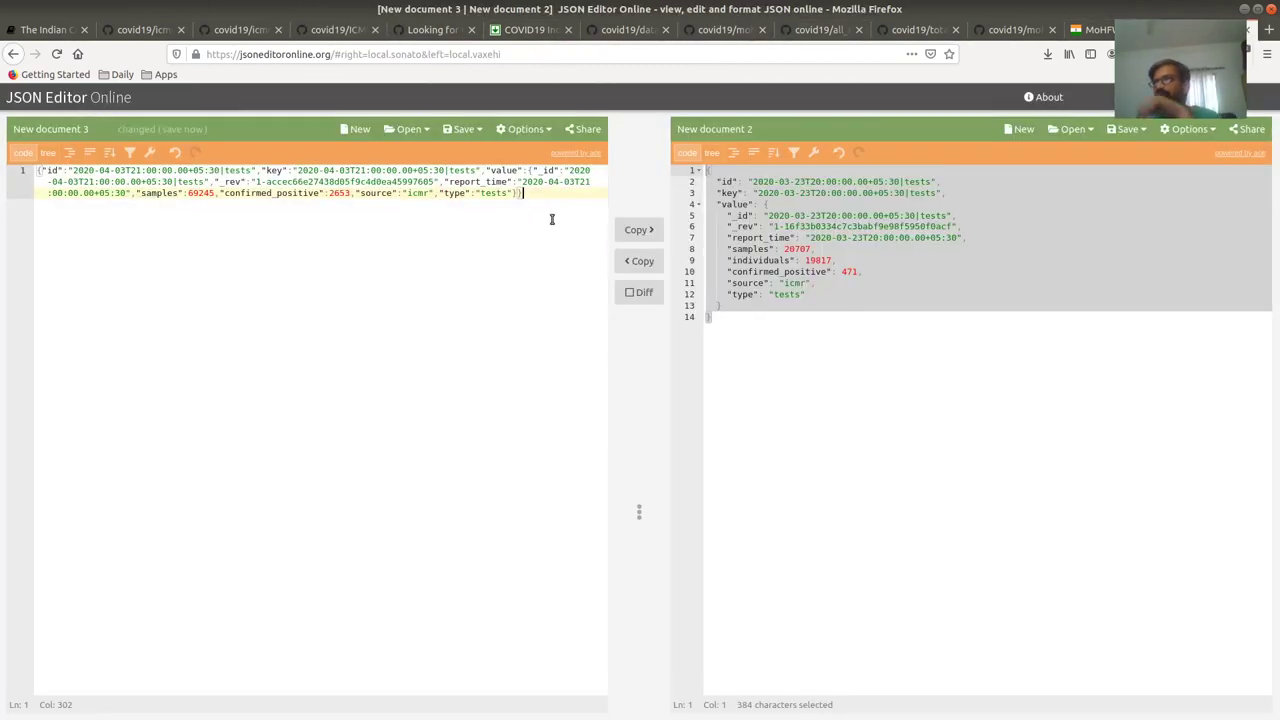
Step: Copy the 3 April record into New document 2 and format it with indentation, highlighting its samples field
click(643, 231)
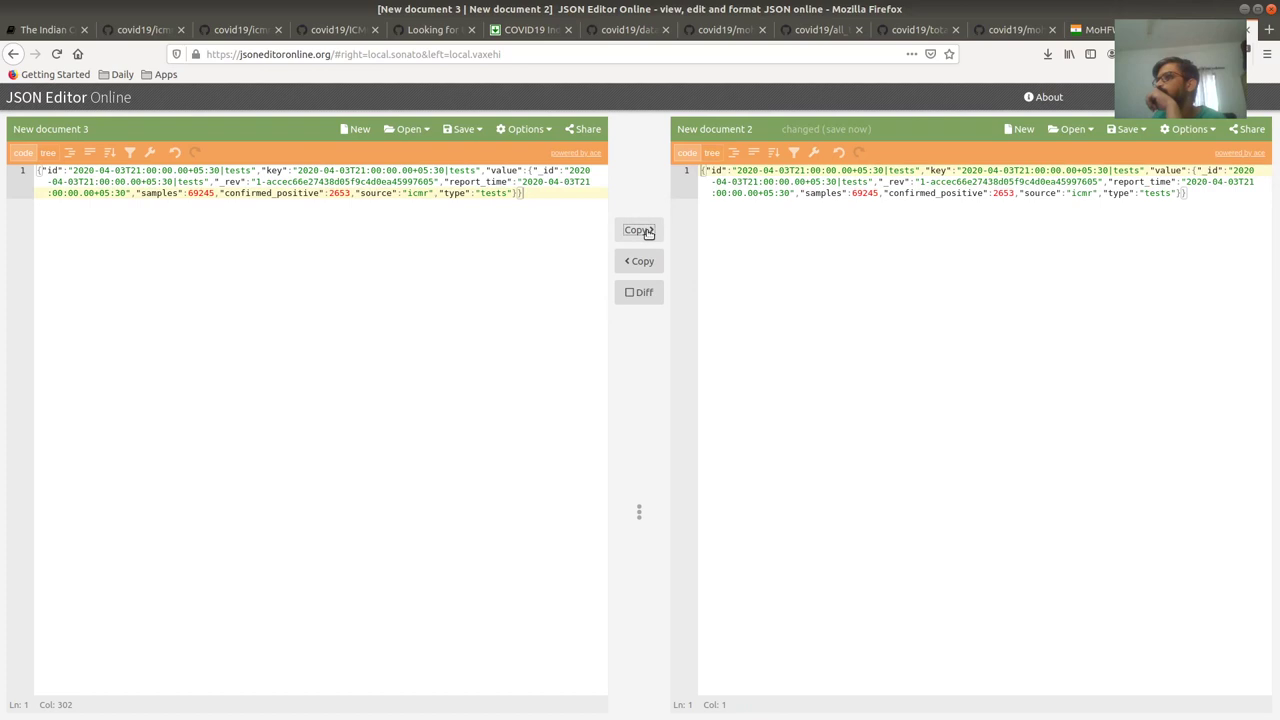
click(735, 154)
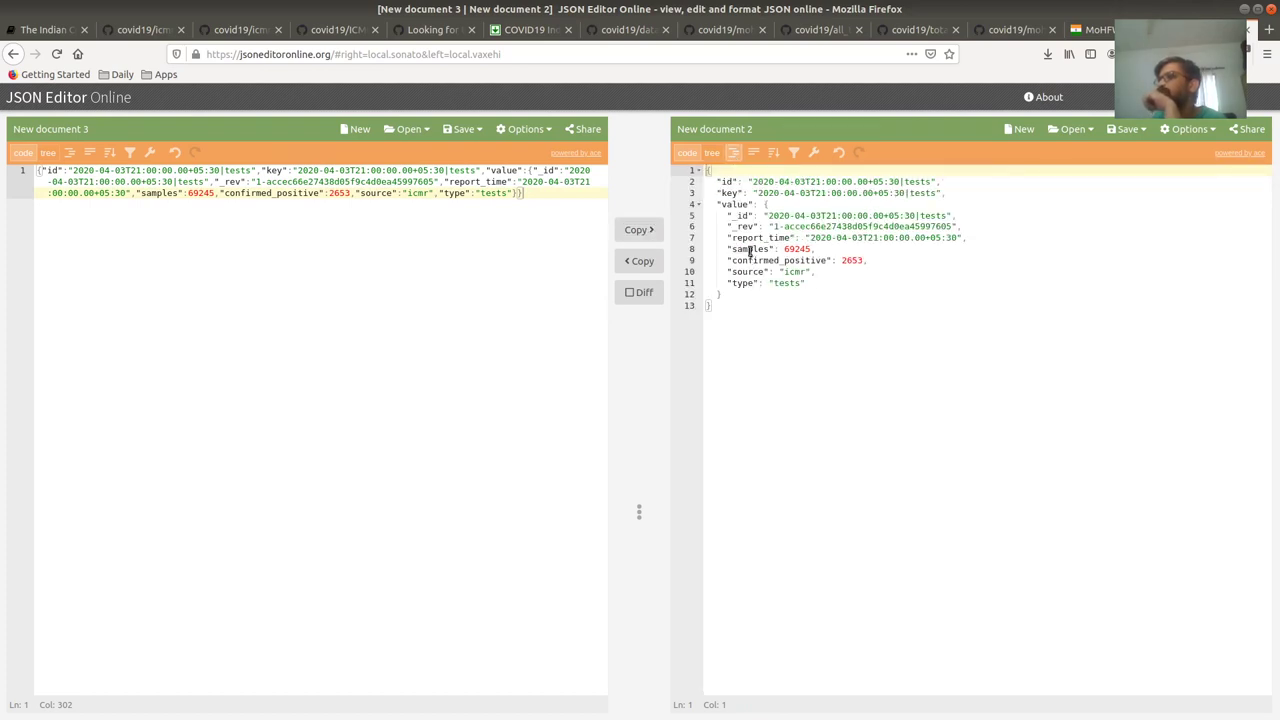
double_click(745, 249)
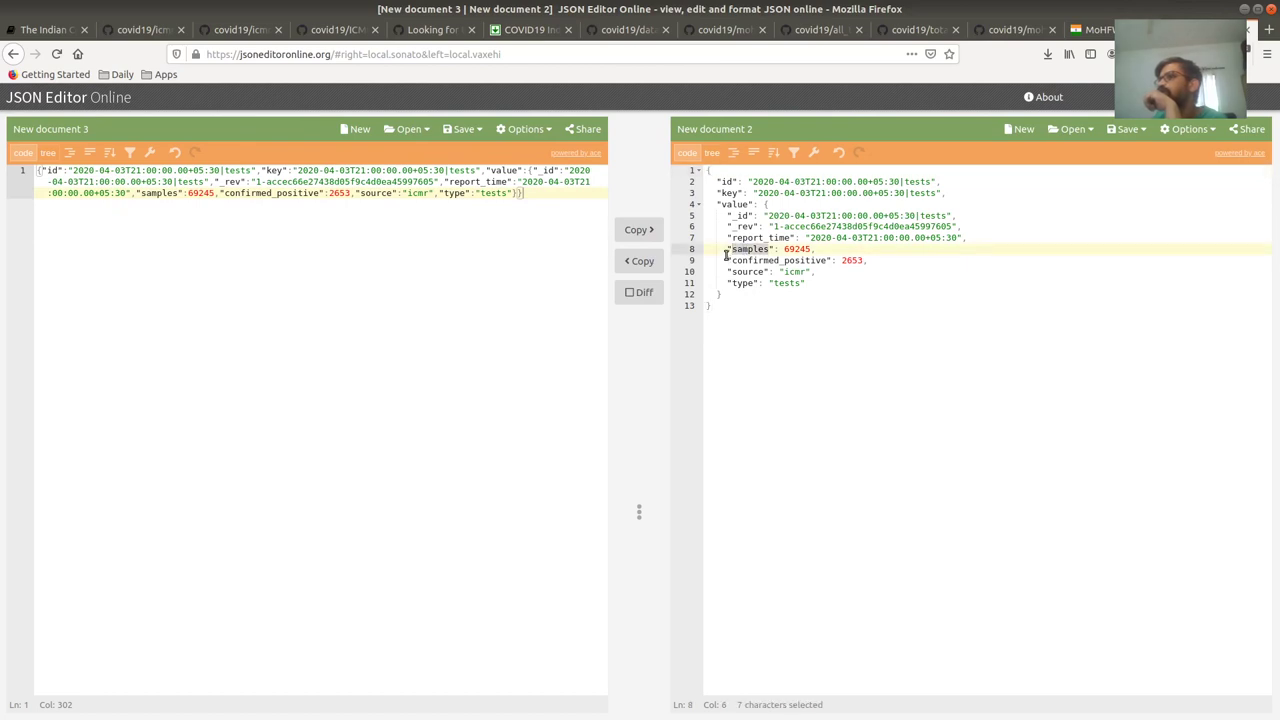
Step: Examine the formatted 3 April tests record in New document 2, highlighting its fields and the whole record
drag(726, 250, 727, 194)
click(798, 404)
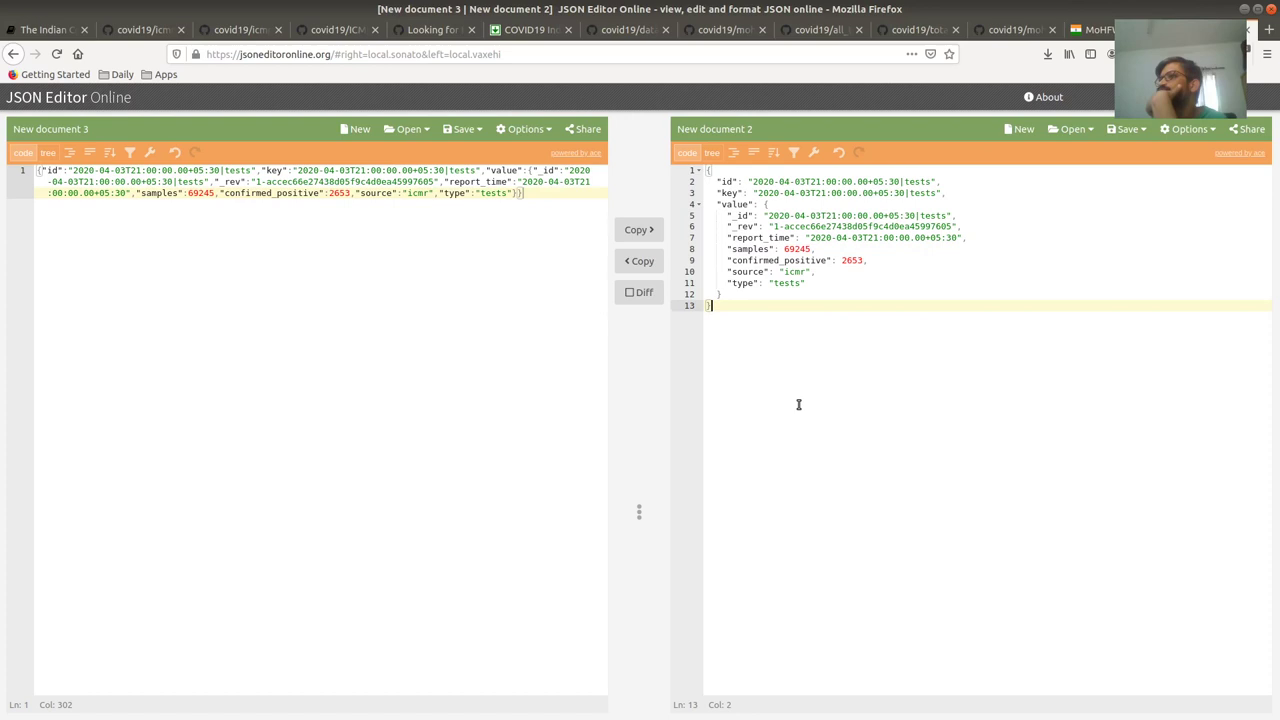
key(ctrl+a)
click(846, 457)
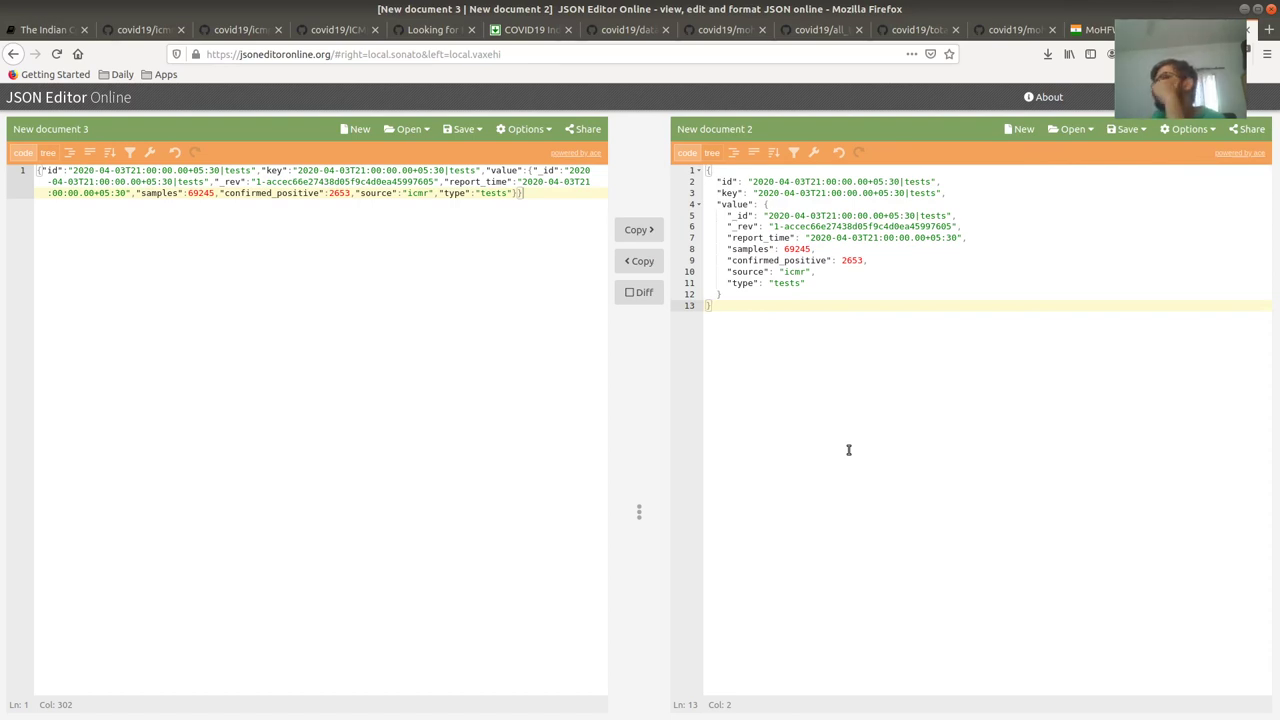
drag(848, 389, 705, 170)
click(946, 424)
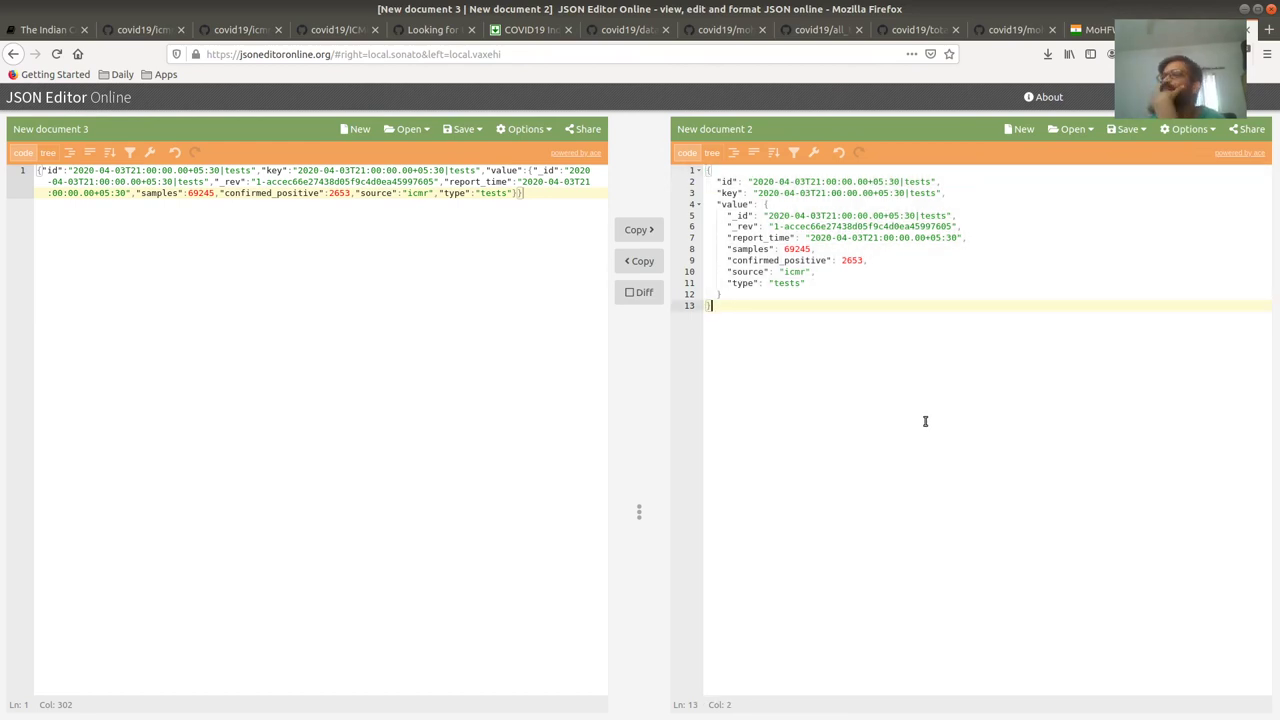
Step: Open the covid19 repository's GitHub issue "Looking for the following ICMR press releases" to review the list of missing PDFs
click(140, 30)
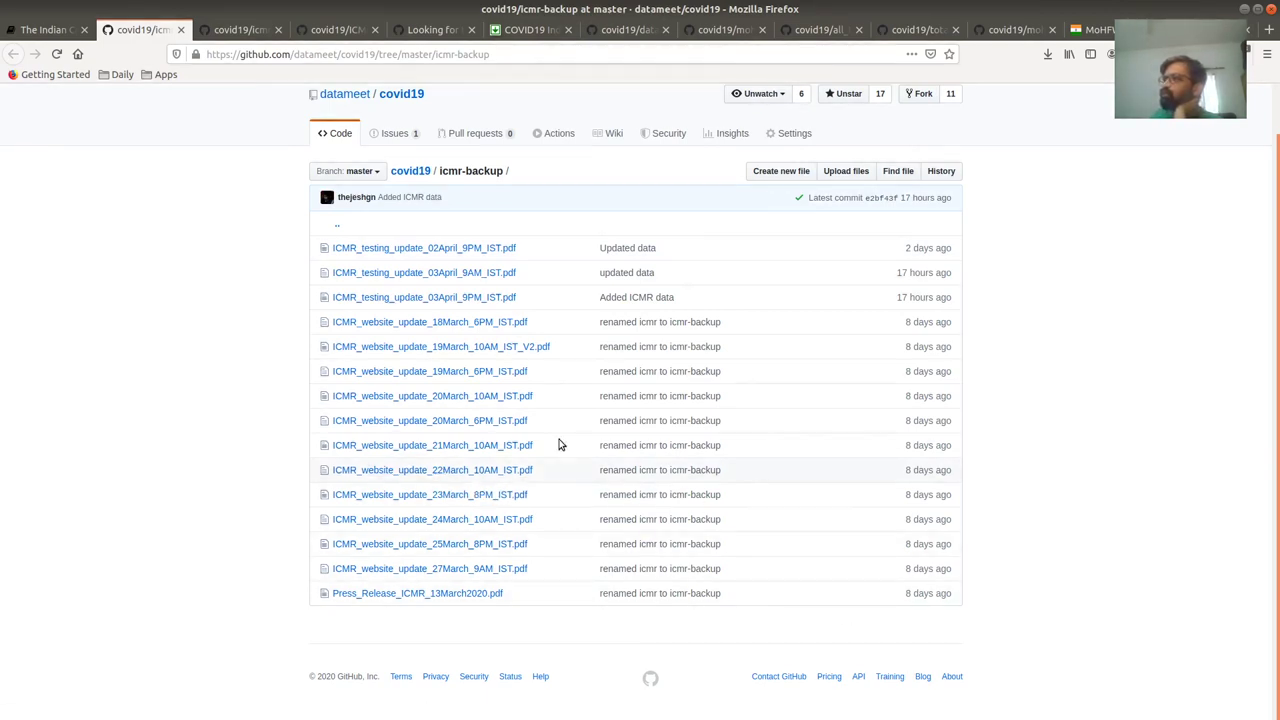
click(235, 30)
click(312, 37)
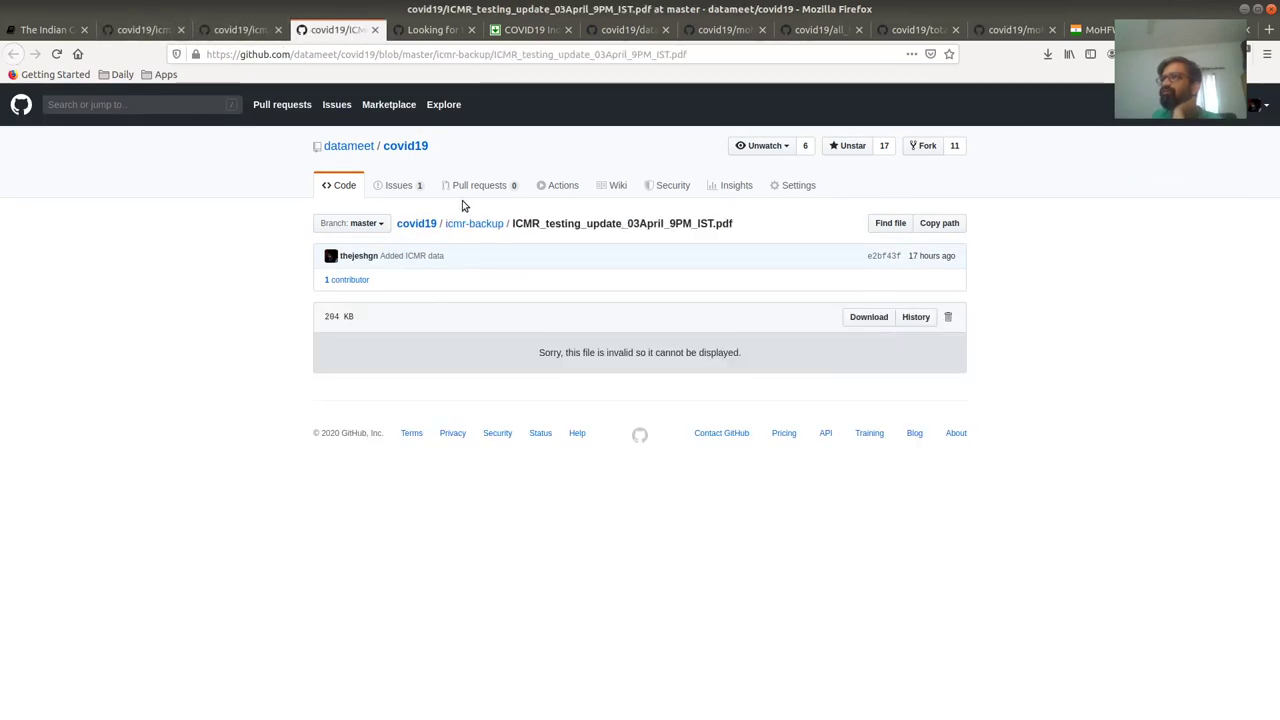
click(398, 185)
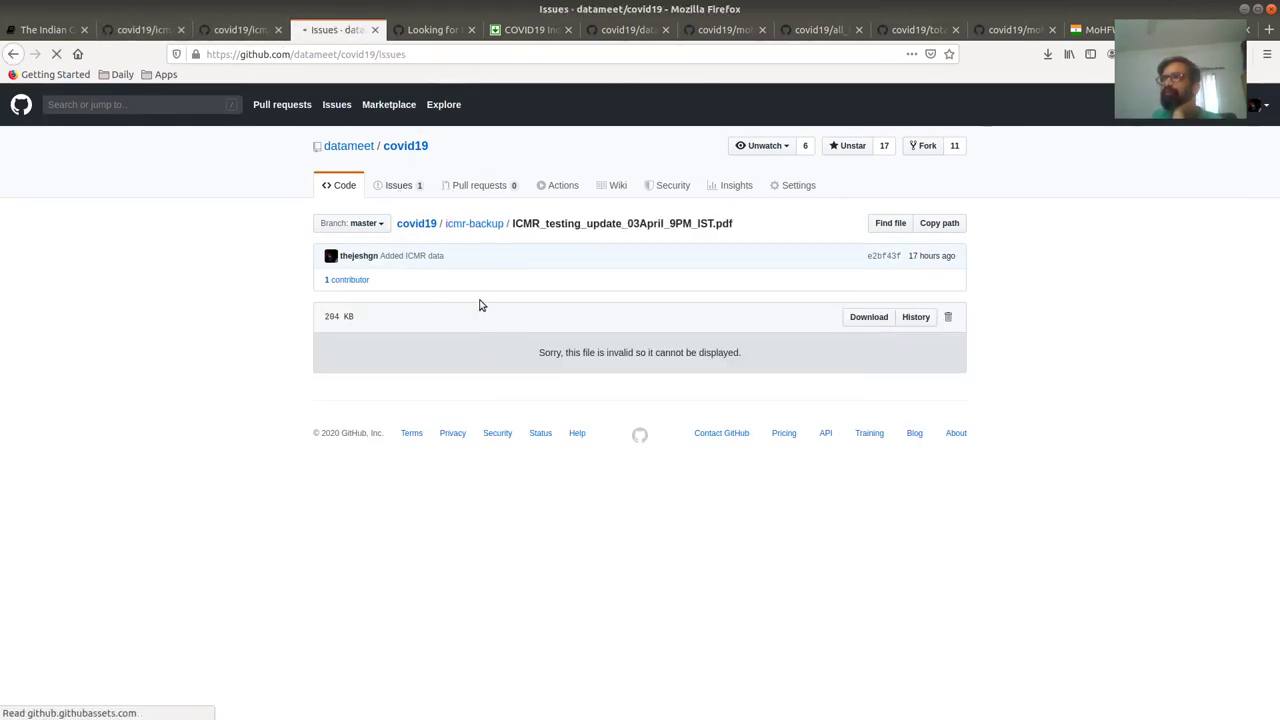
click(445, 298)
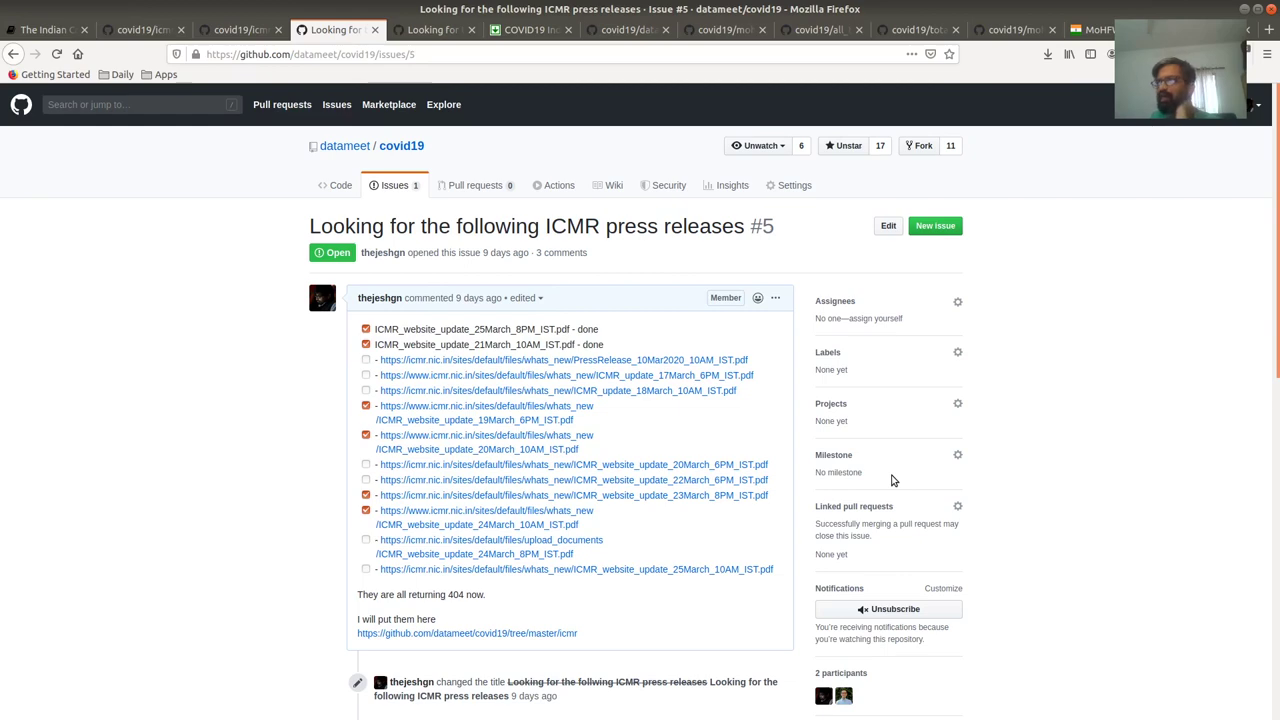
Step: Close the ICMR issue pages, the data folder, its totals and MoHFW files, and the MoHFW site, keeping JSON Editor Online open
click(374, 30)
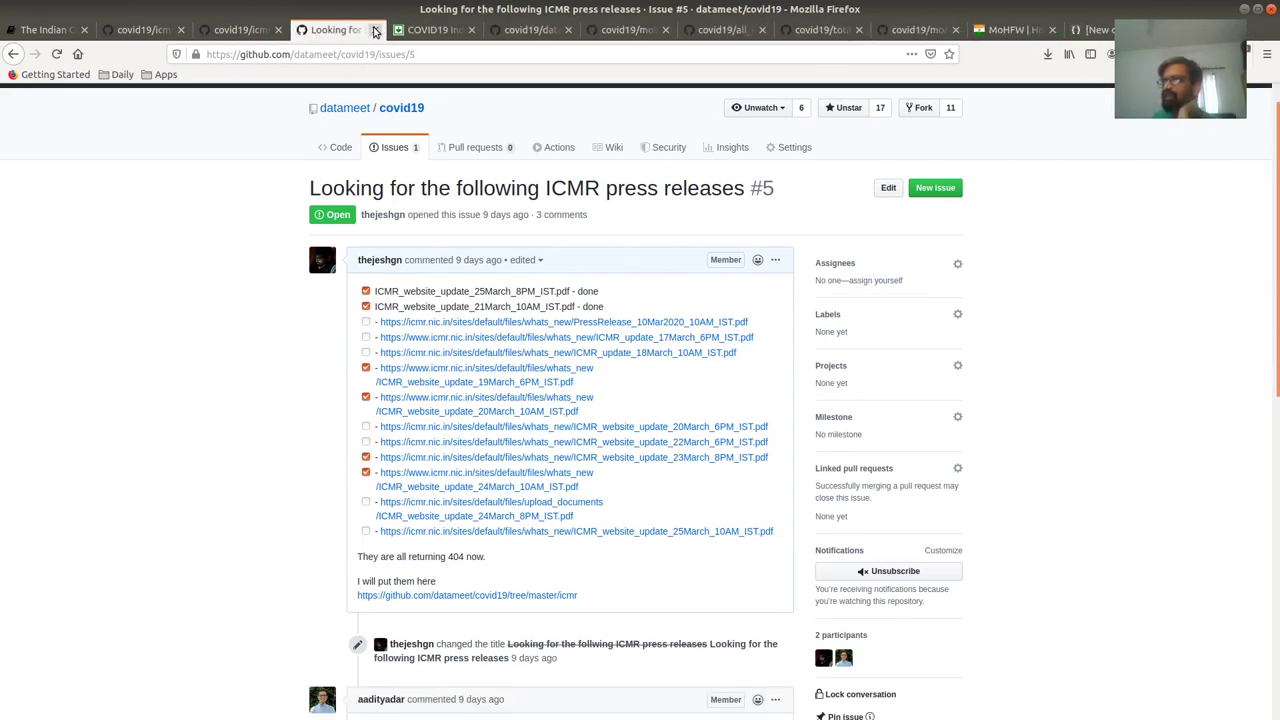
click(374, 30)
click(434, 32)
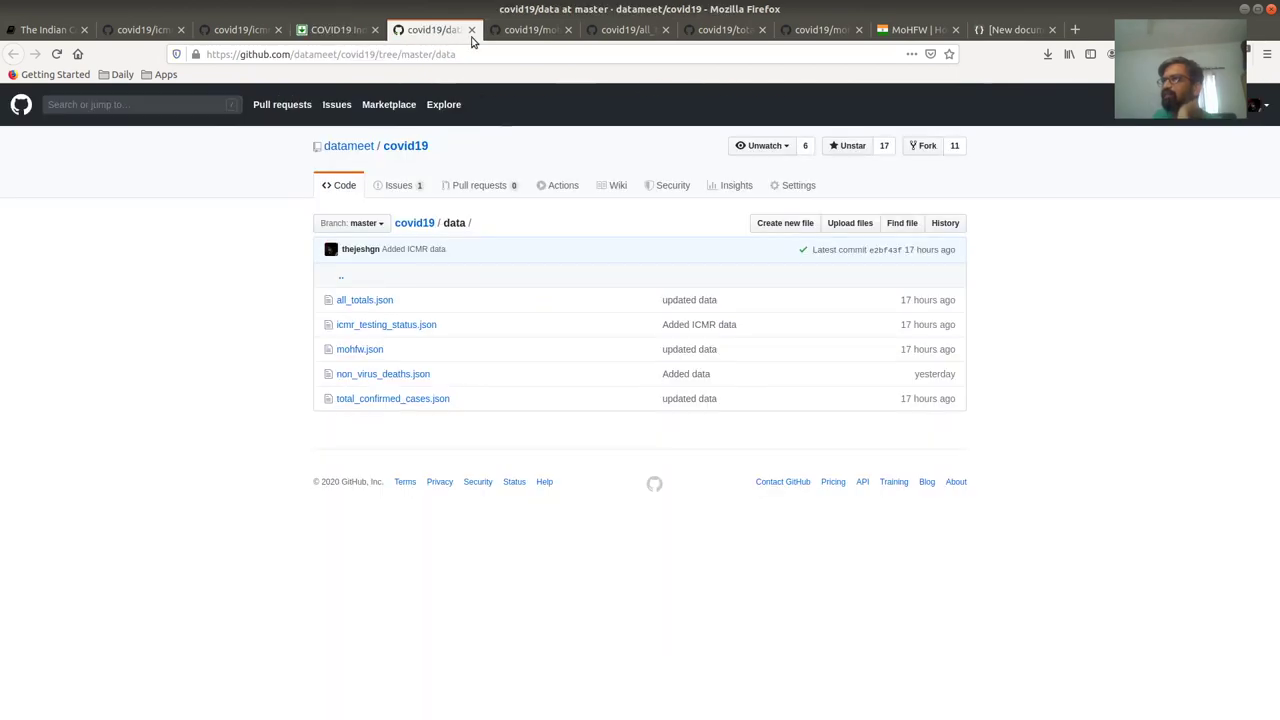
click(471, 30)
click(474, 30)
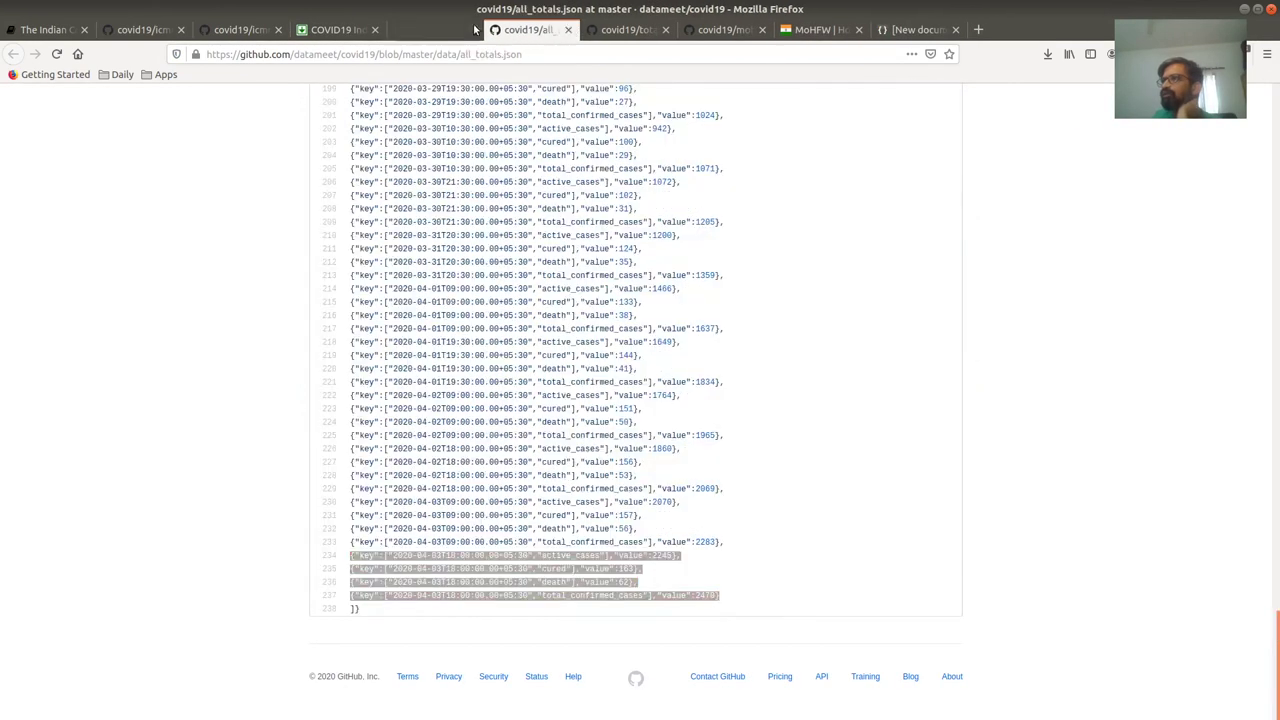
click(474, 30)
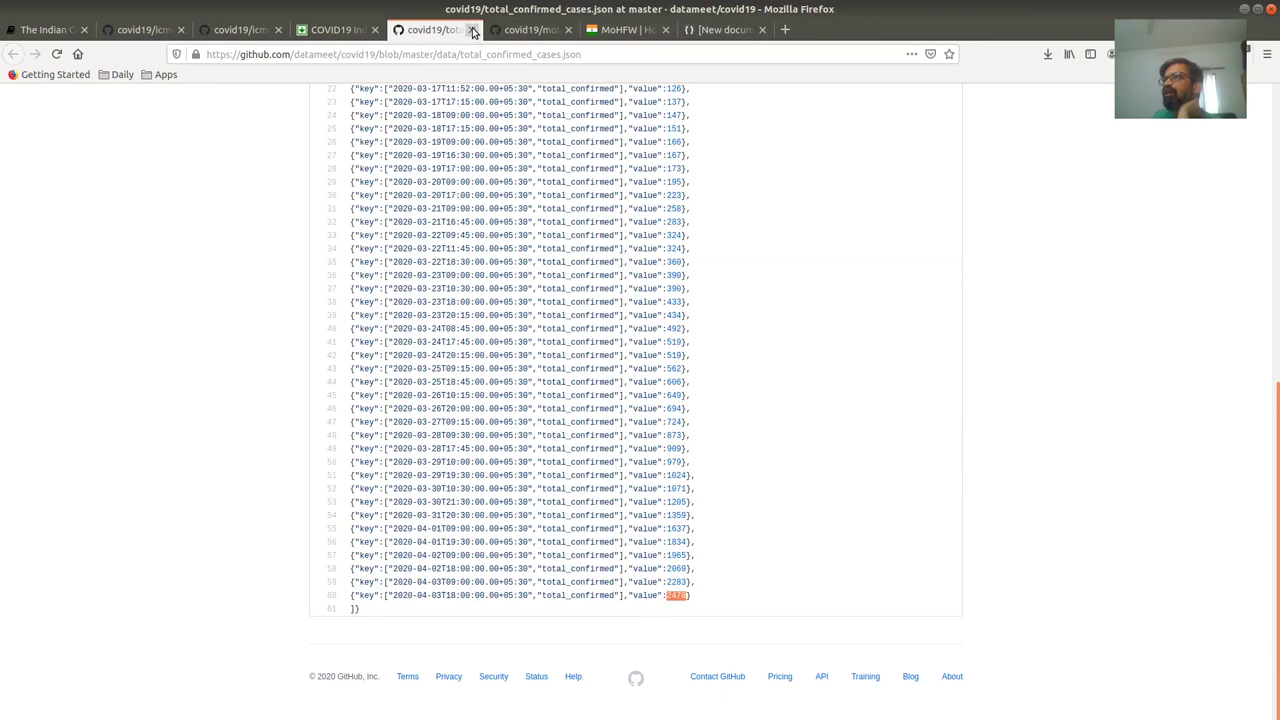
click(474, 30)
click(474, 30)
click(474, 30)
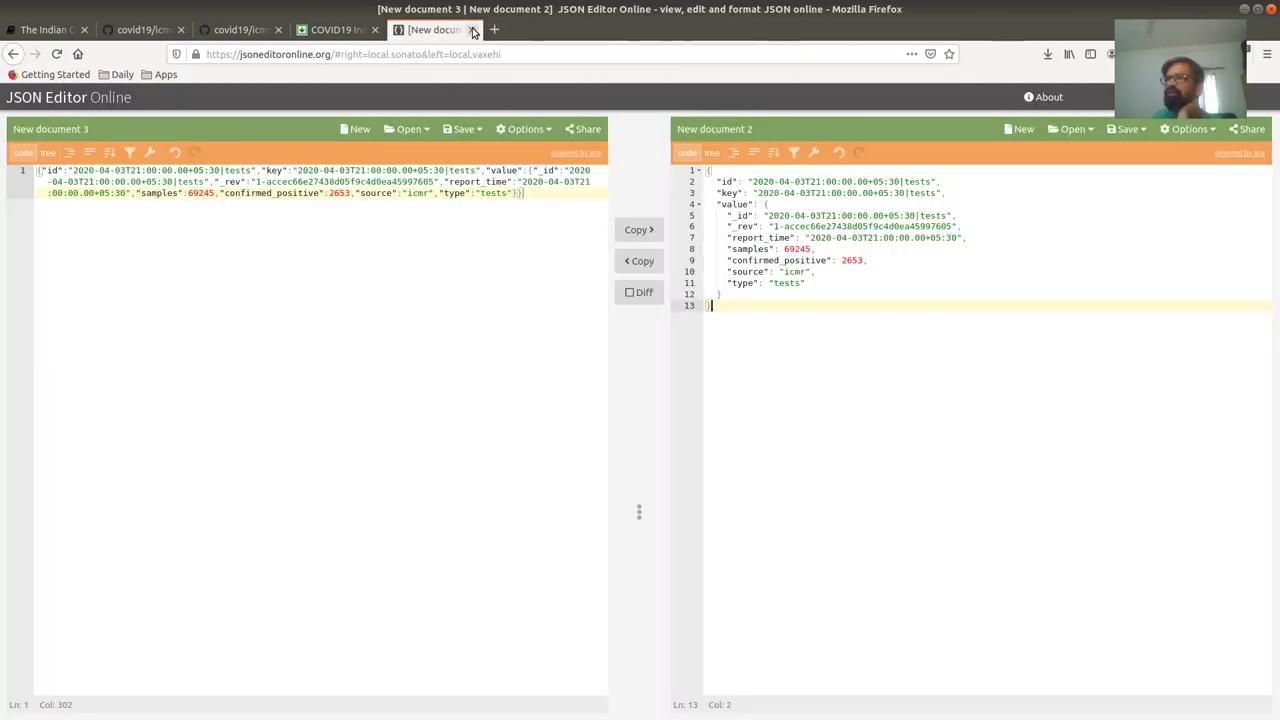
Step: Go from the icmr-backup folder to the root of the datameet/covid19 repository
click(150, 30)
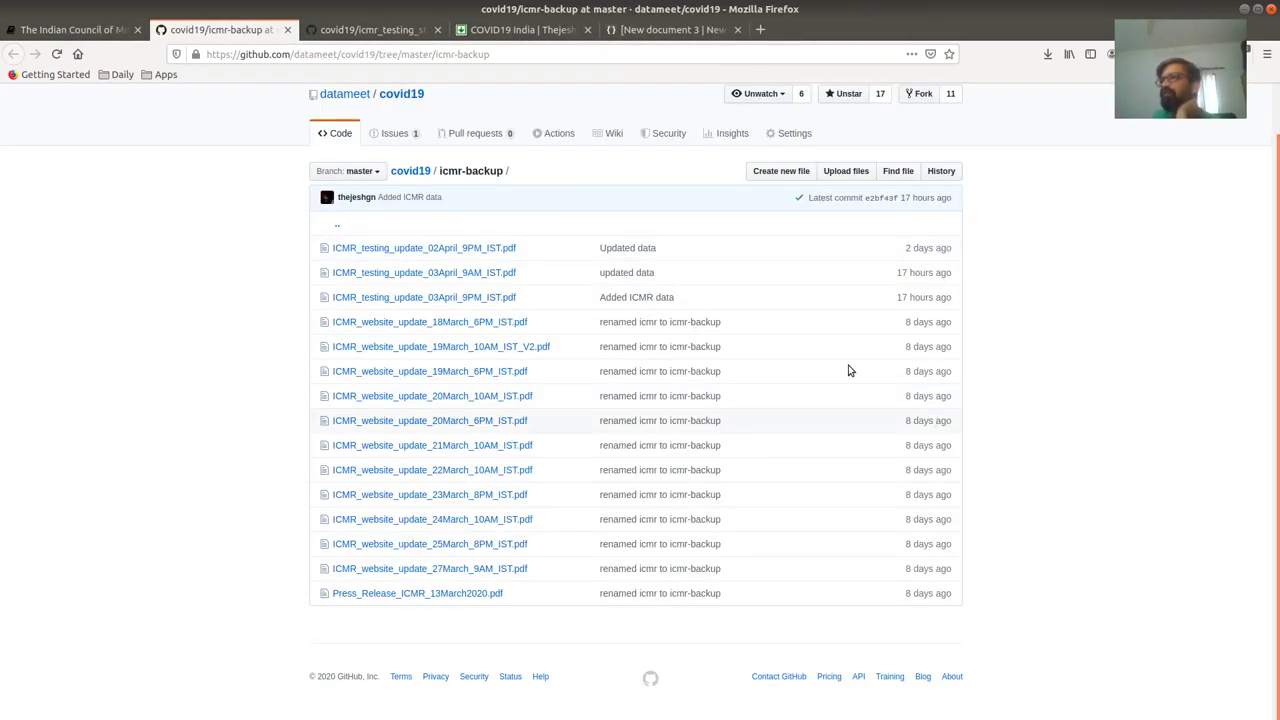
scroll(448, 196, up, 1)
click(401, 145)
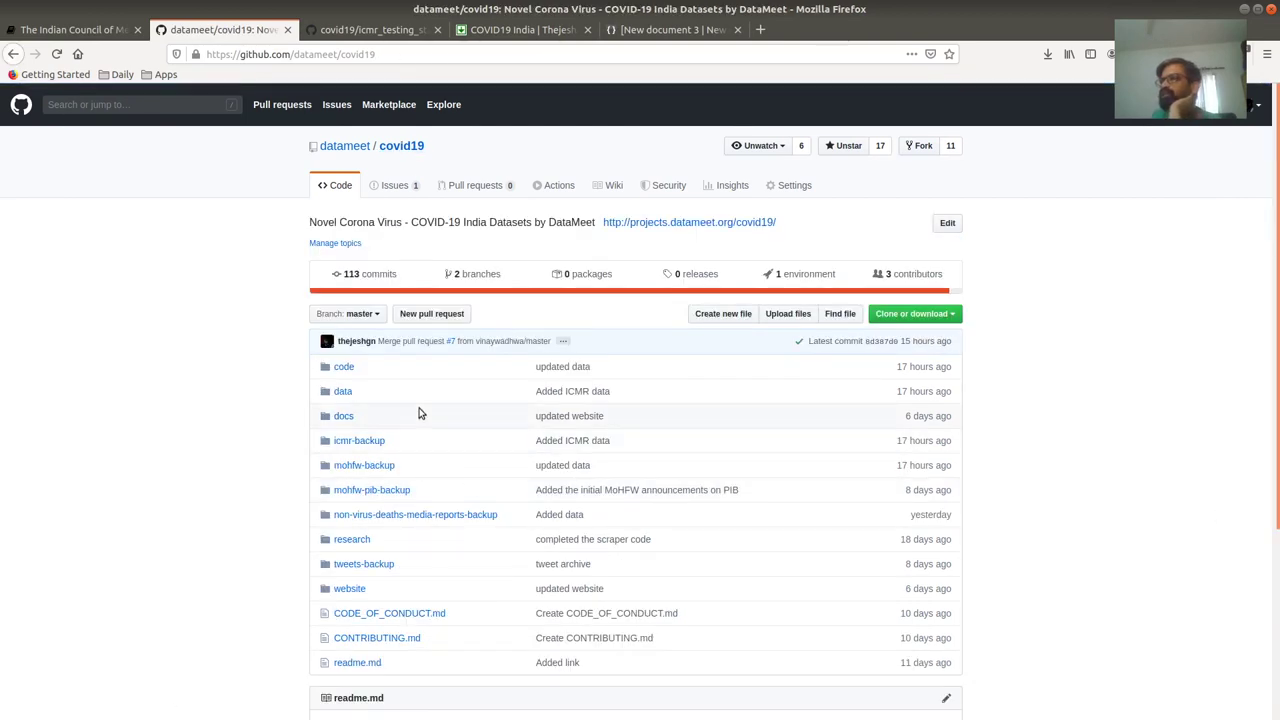
Step: Return to the DataMeet COVID-19 India site's home page and open the Media Report based Non Virus Deaths dataset
key(ctrl+Page_Up)
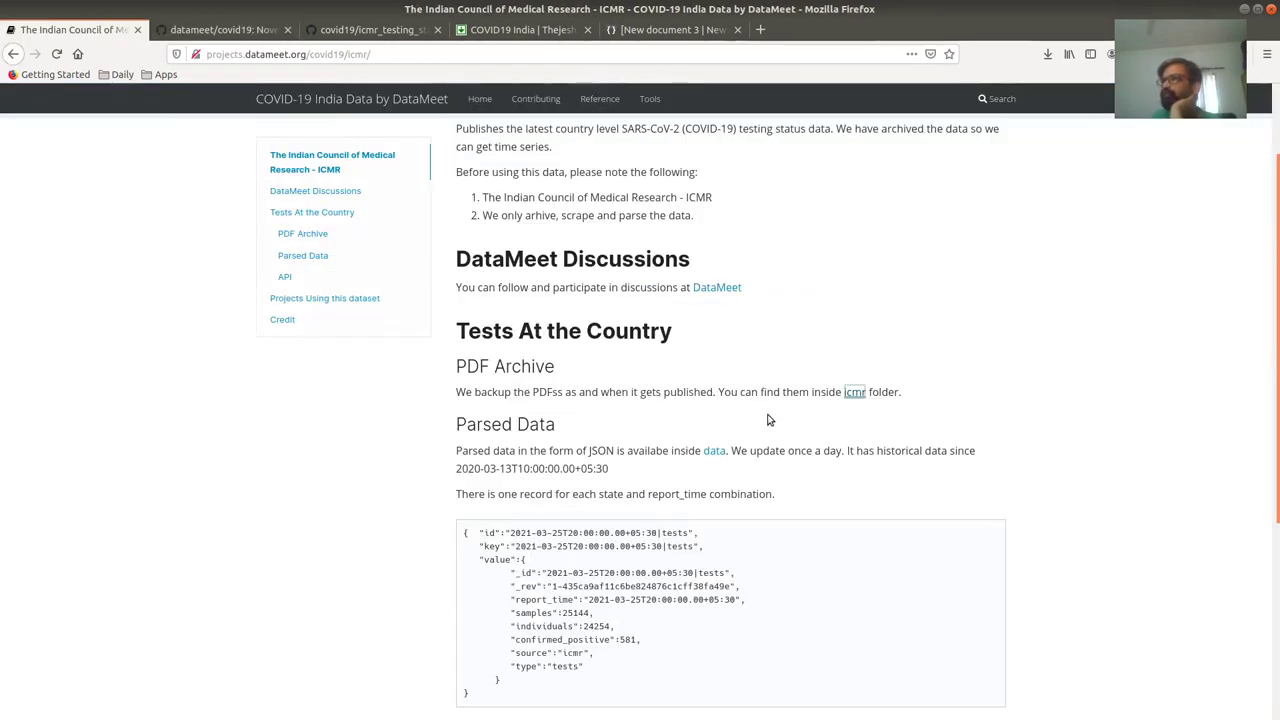
scroll(346, 263, up, 2)
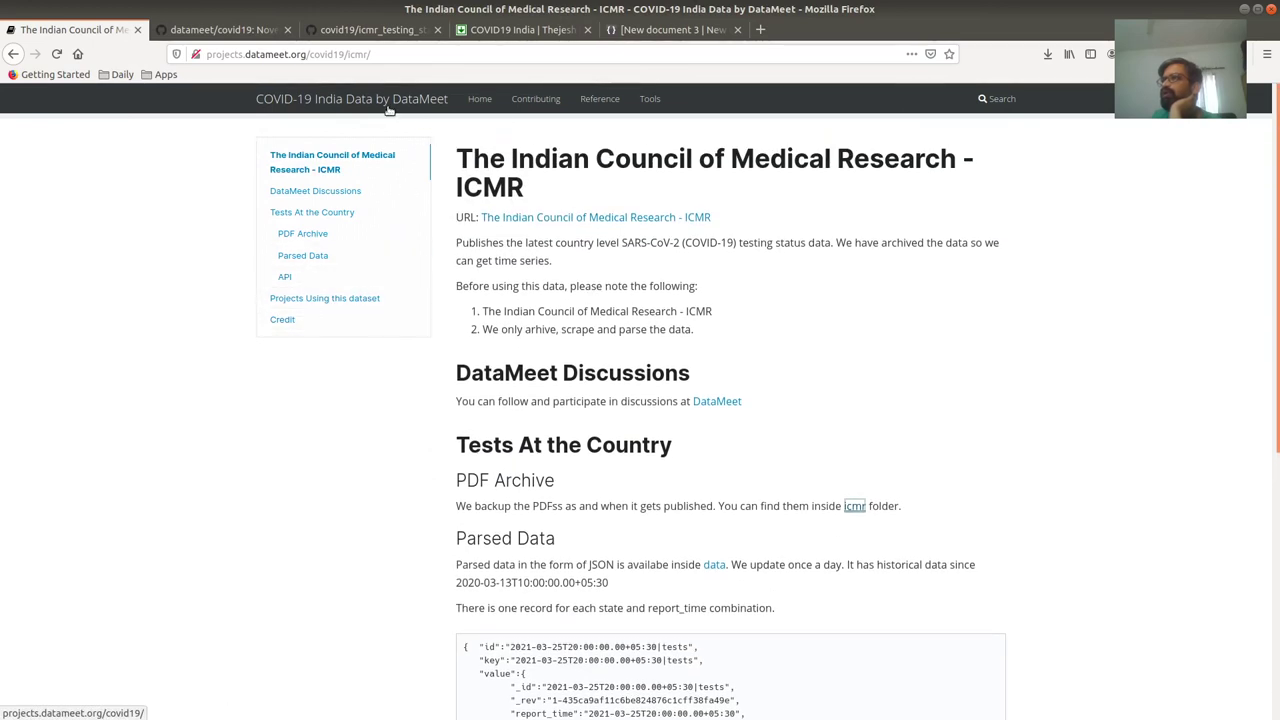
click(387, 103)
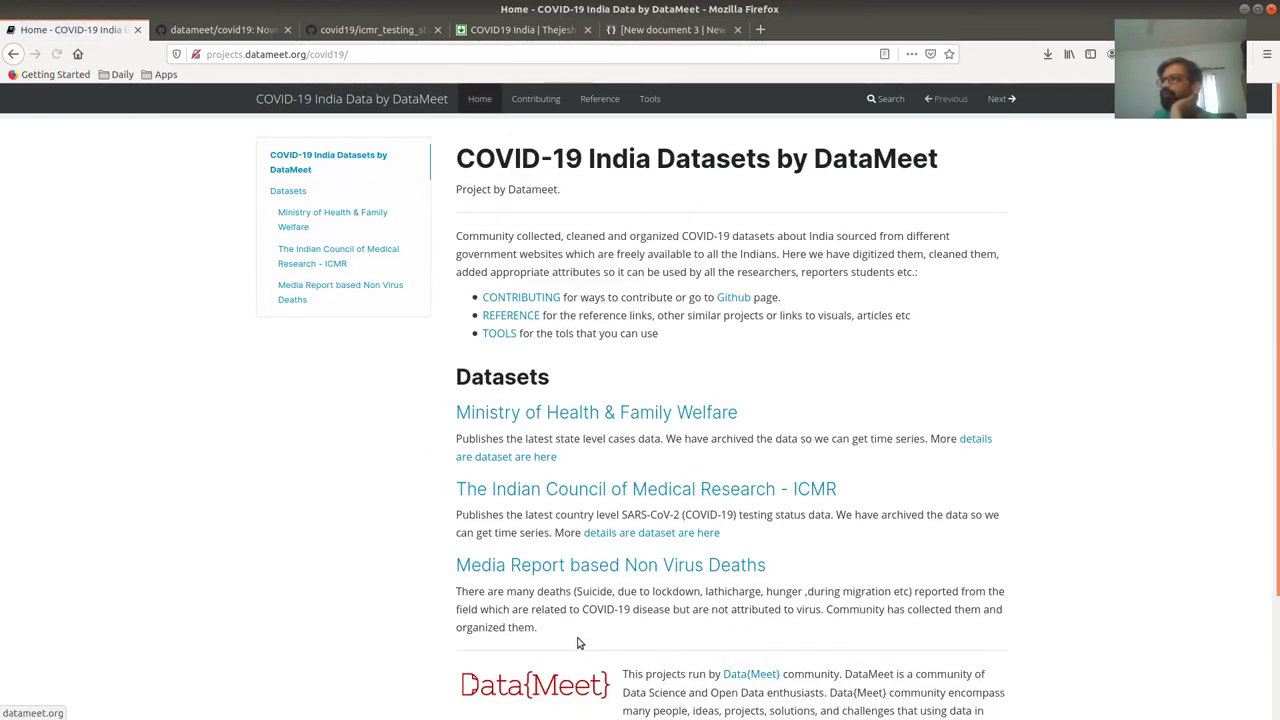
click(587, 572)
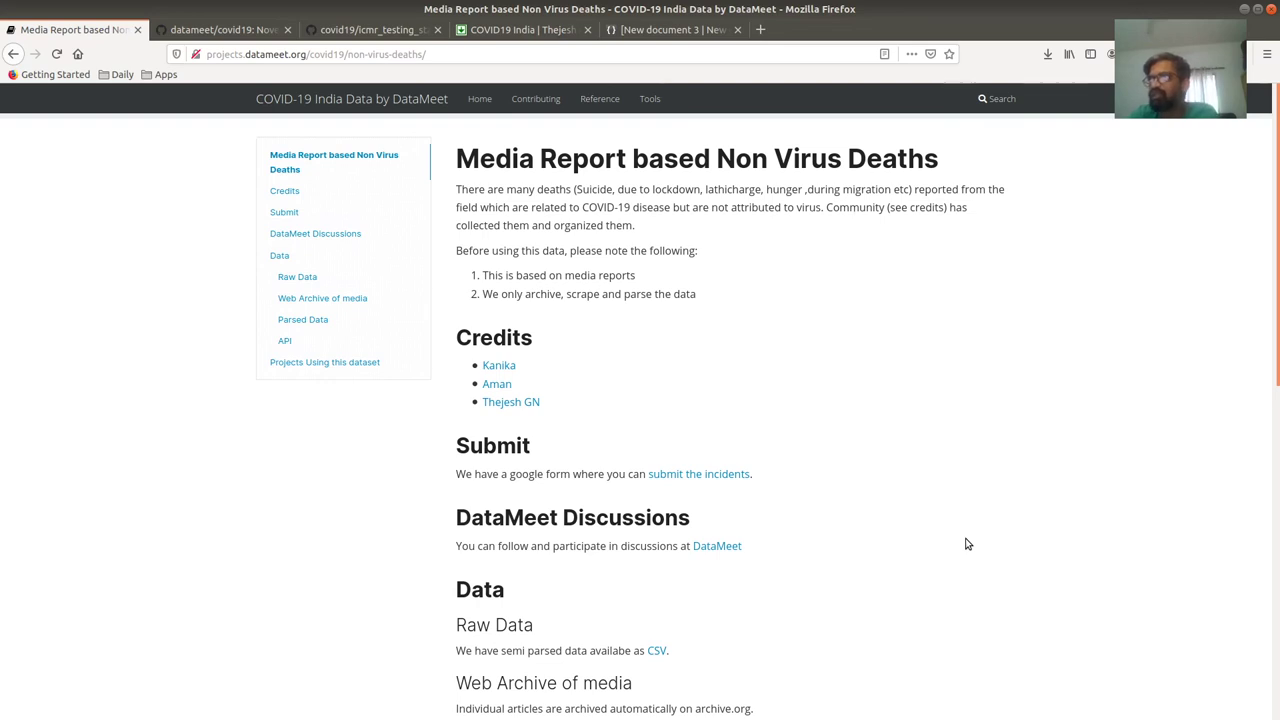
Step: Review the introduction of the non-virus deaths page, highlighting hunger, migration and lockdown among the listed causes
double_click(783, 190)
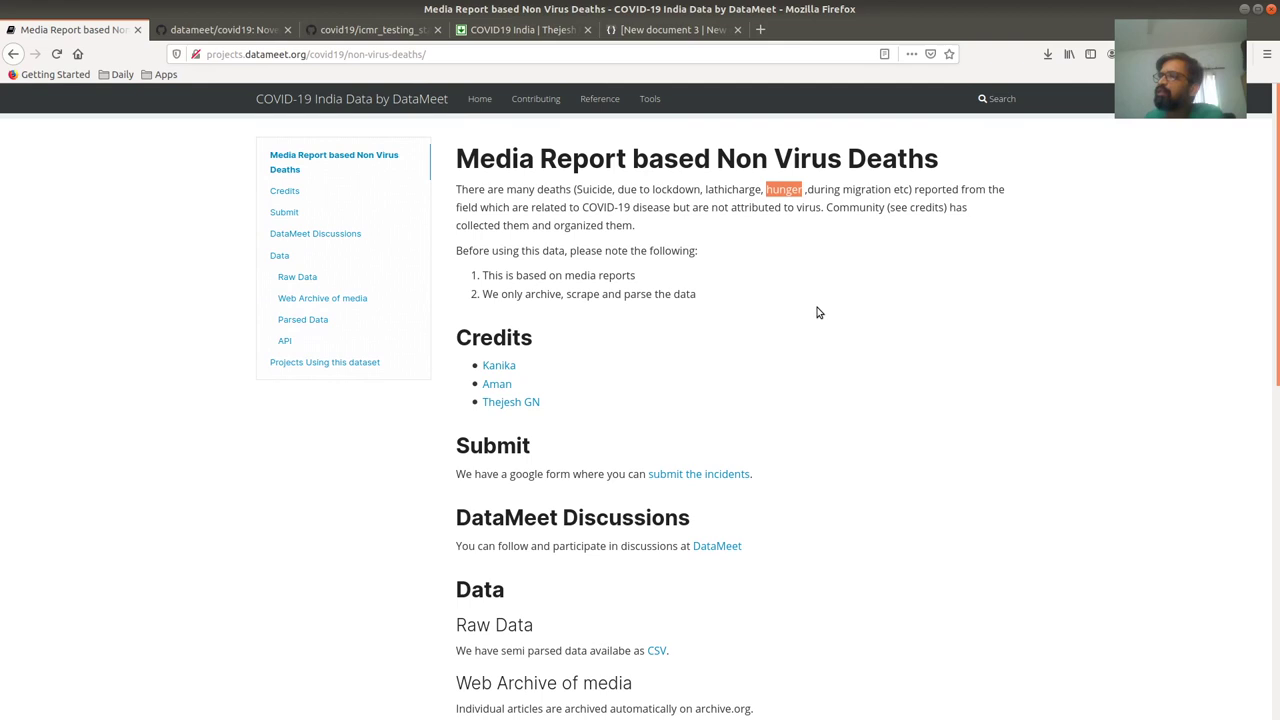
click(848, 188)
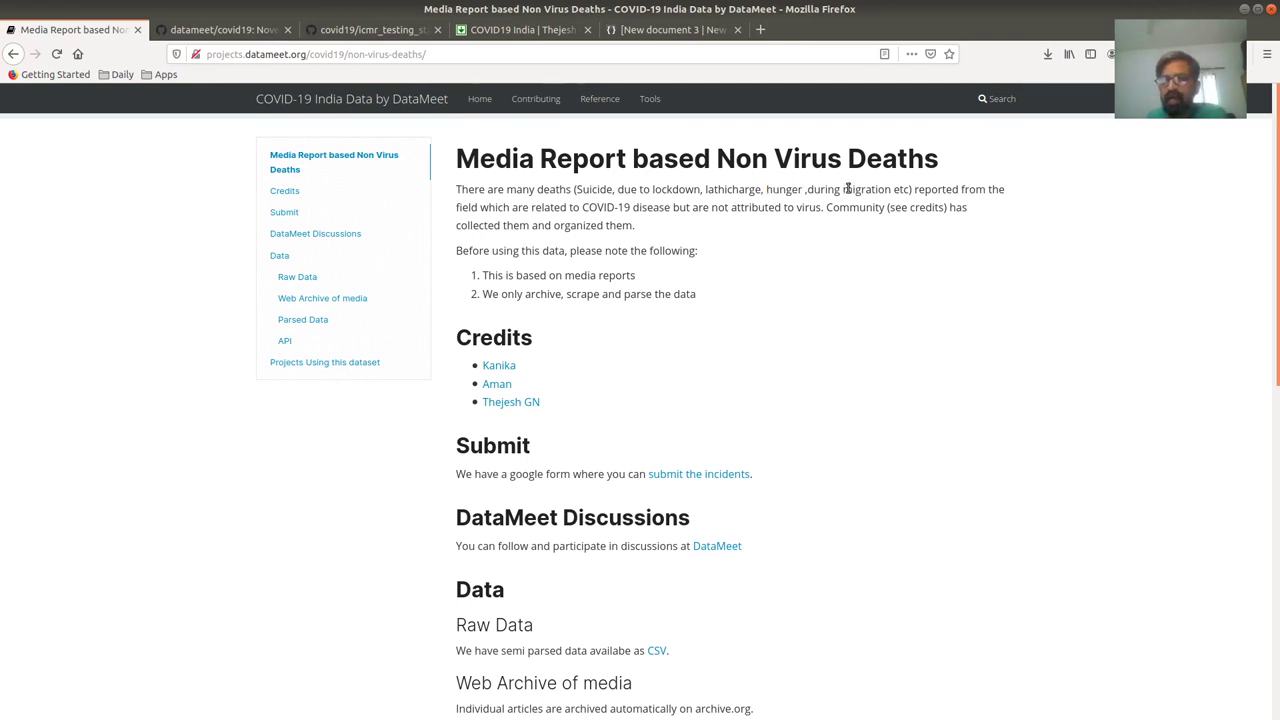
drag(848, 188, 916, 191)
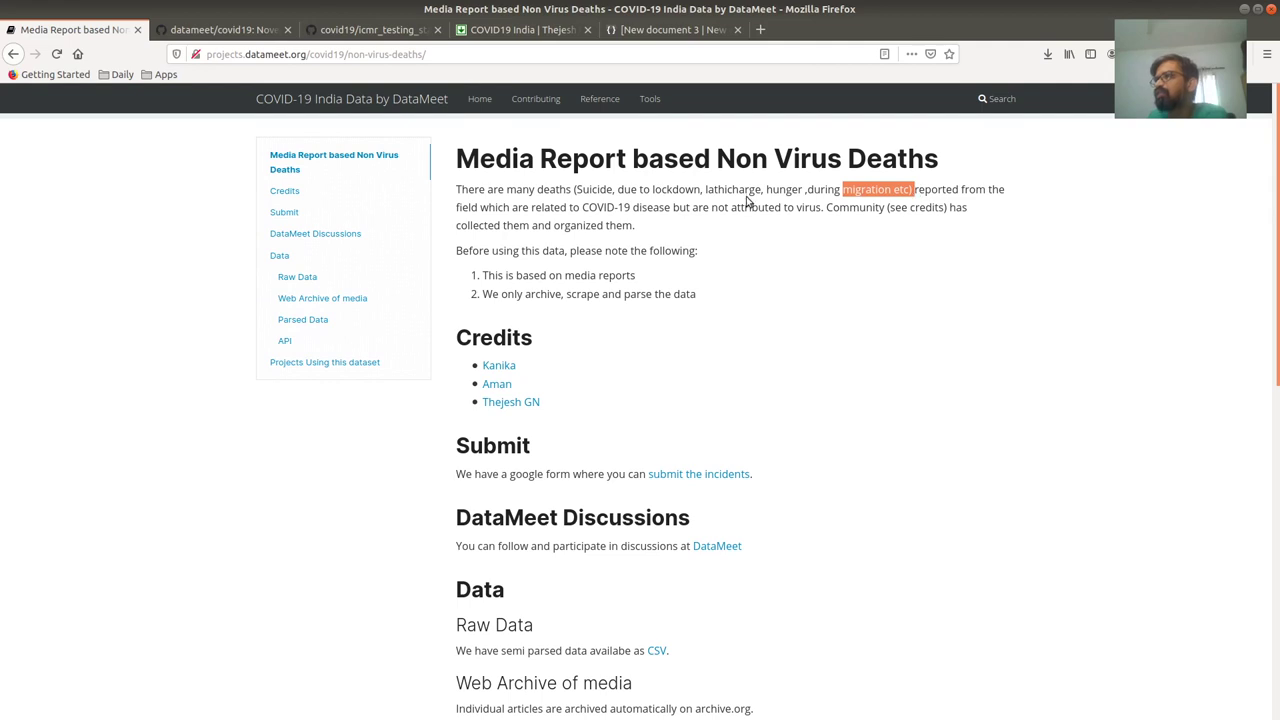
double_click(684, 191)
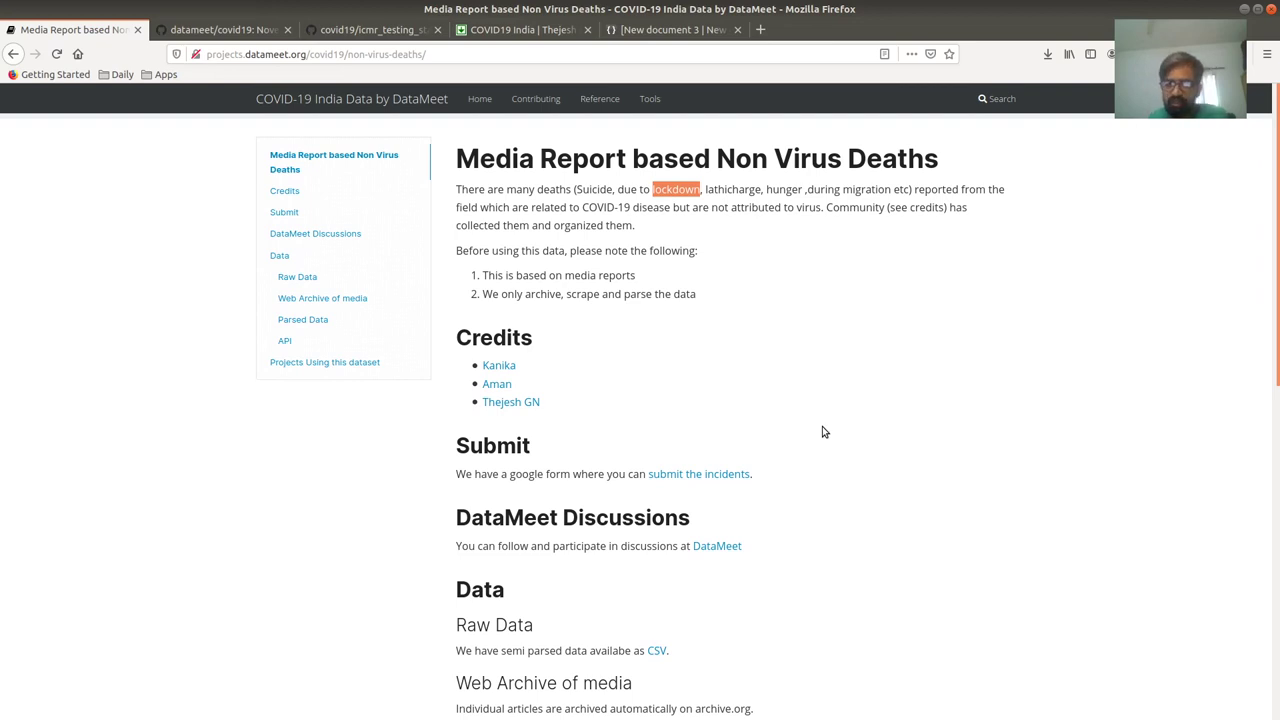
scroll(1063, 483, down, 1)
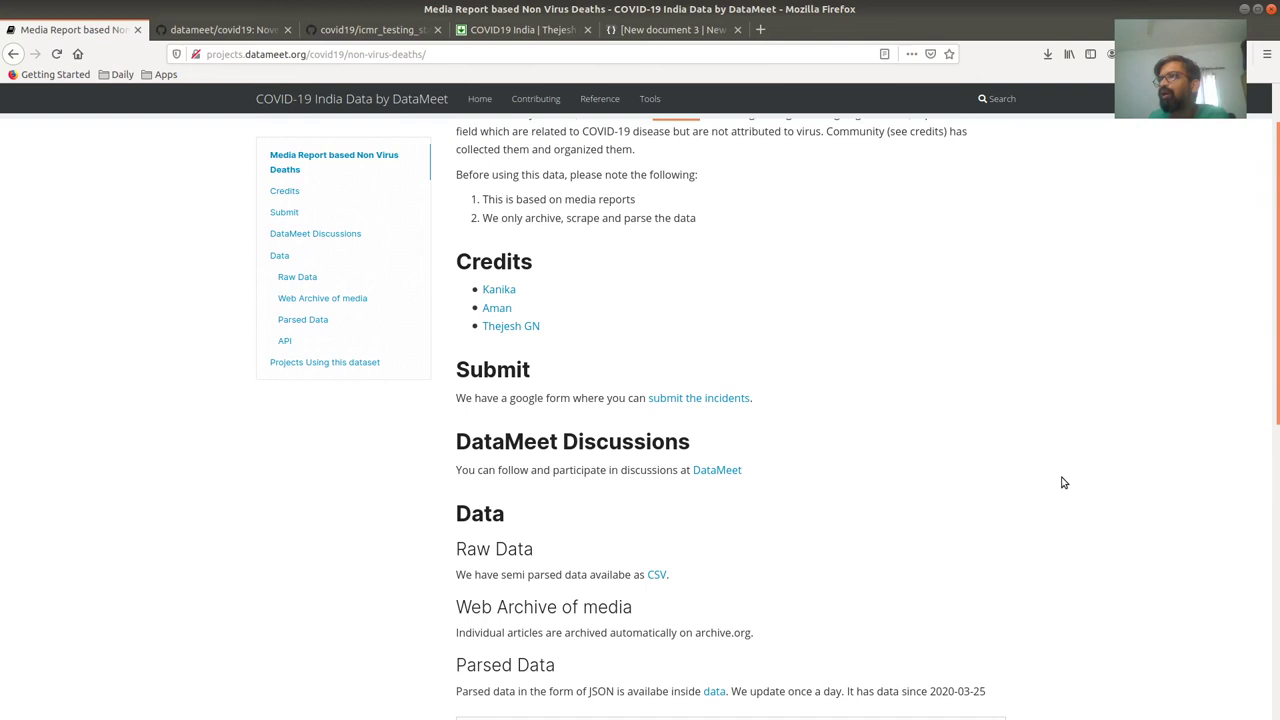